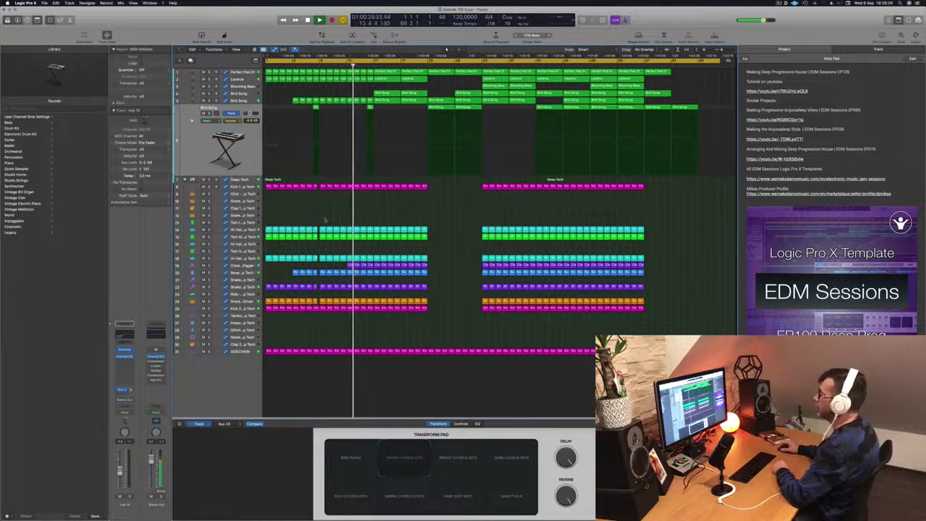
Listen through the arrangement while checking the Clave and Bird Song tracks, briefly soloing the Bird Song on track 4.
{"action": "left_click", "coordinate": [238, 265]}
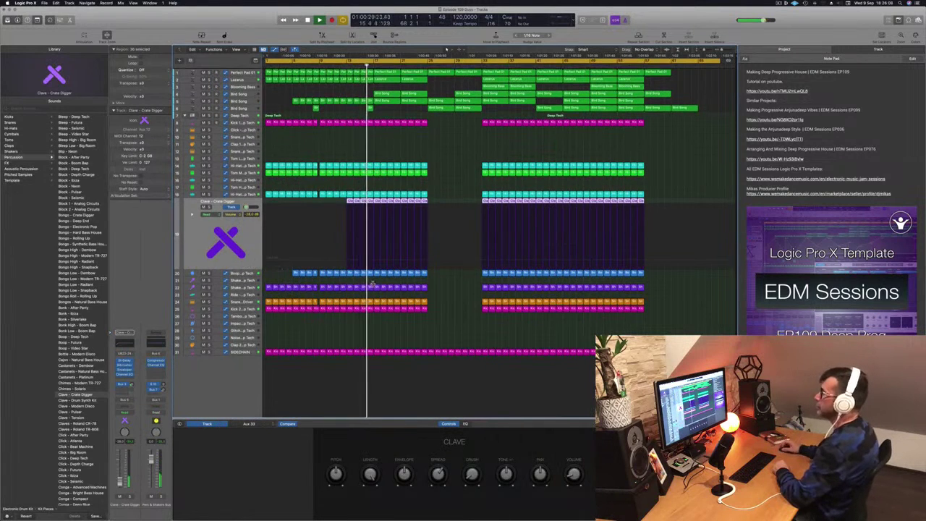
{"action": "left_click", "coordinate": [433, 150]}
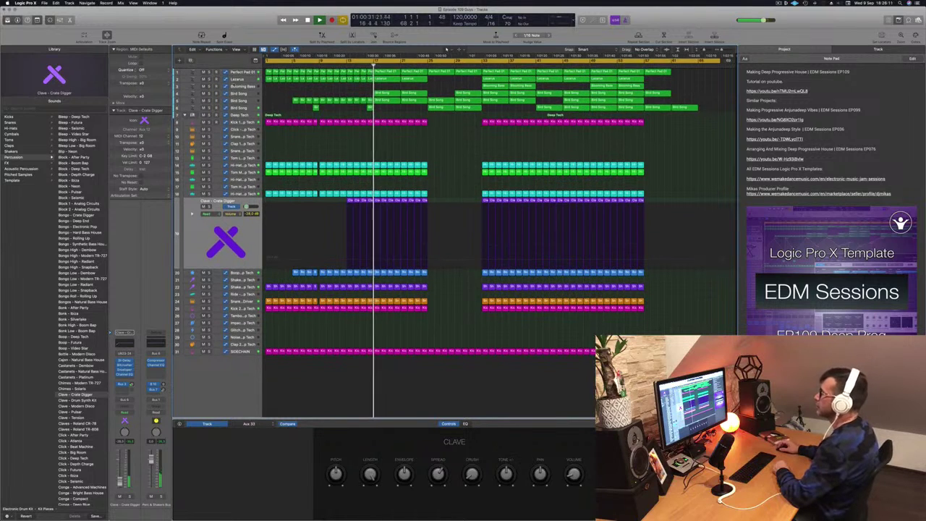
{"action": "left_click", "coordinate": [247, 94]}
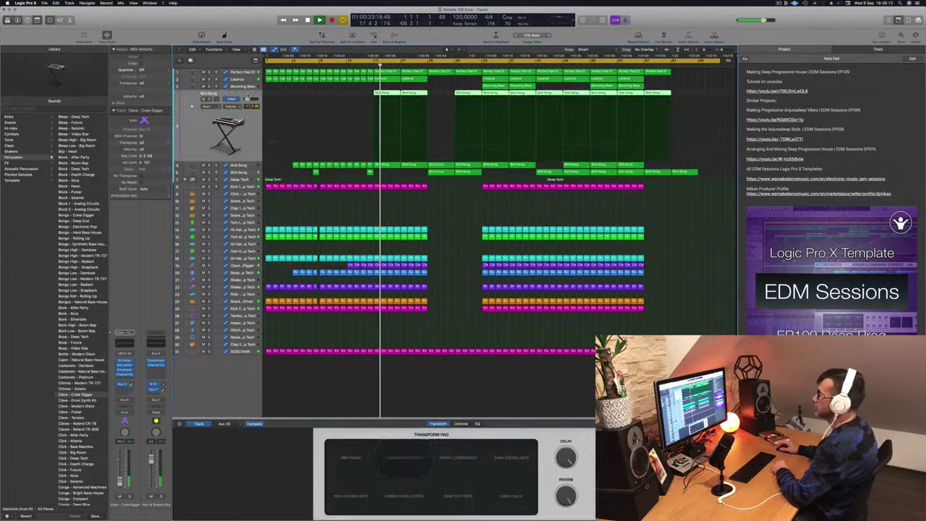
{"action": "left_click", "coordinate": [209, 99]}
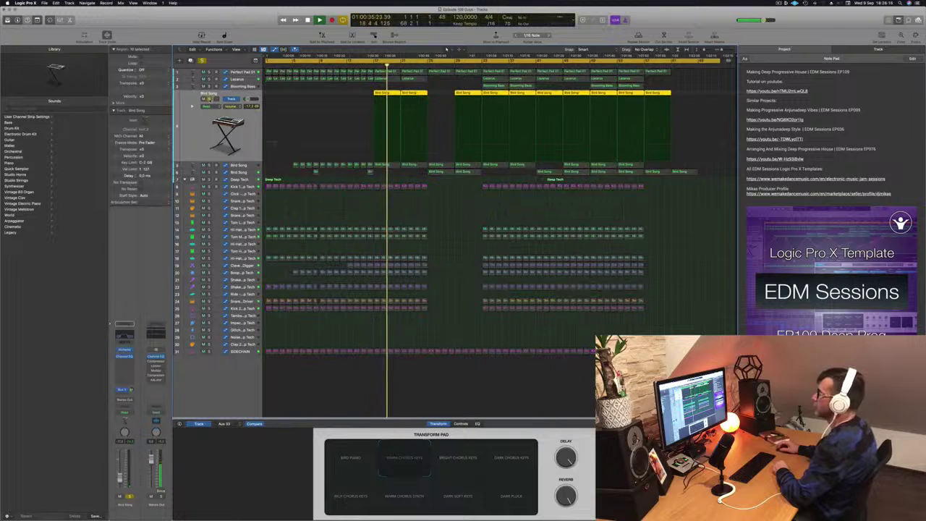
{"action": "left_click", "coordinate": [210, 99]}
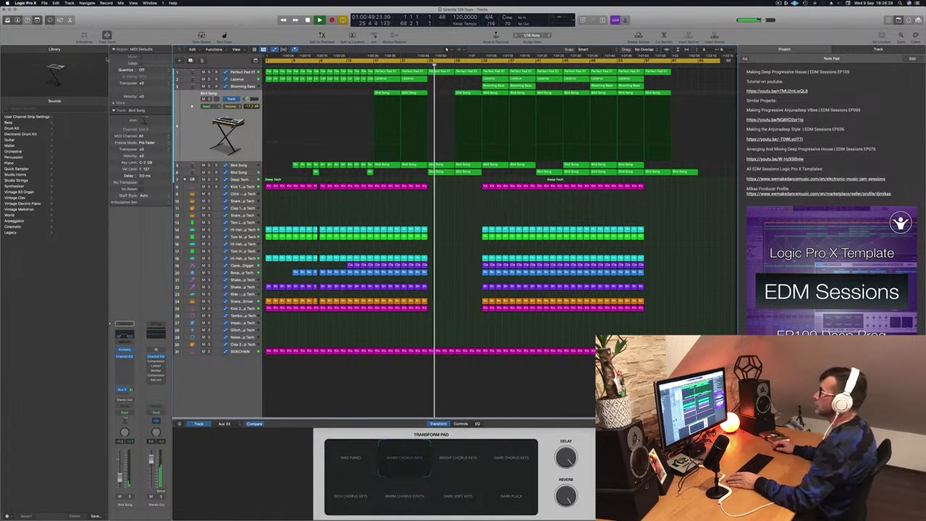
{"action": "left_click", "coordinate": [253, 174]}
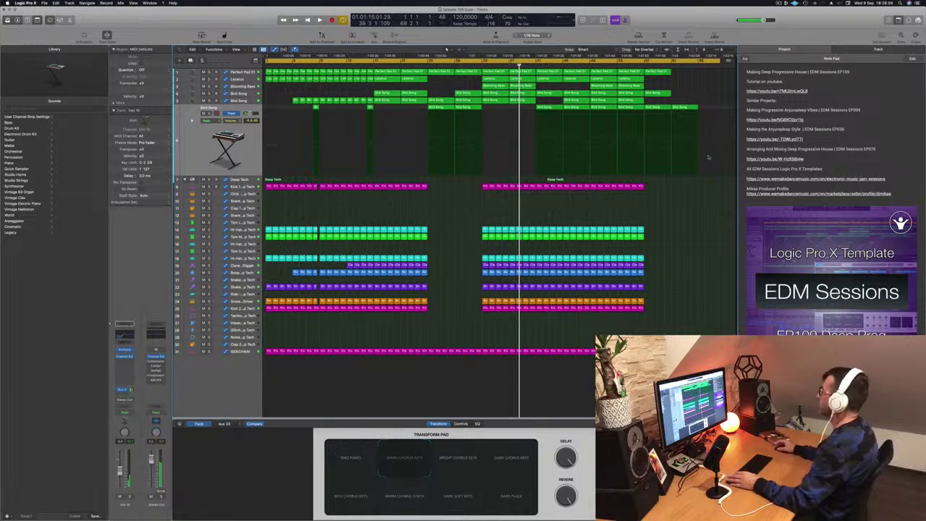
Hide the note pad and enlarge the arrangement horizontally to use the freed space.
{"action": "key", "text": "alt+super+p"}
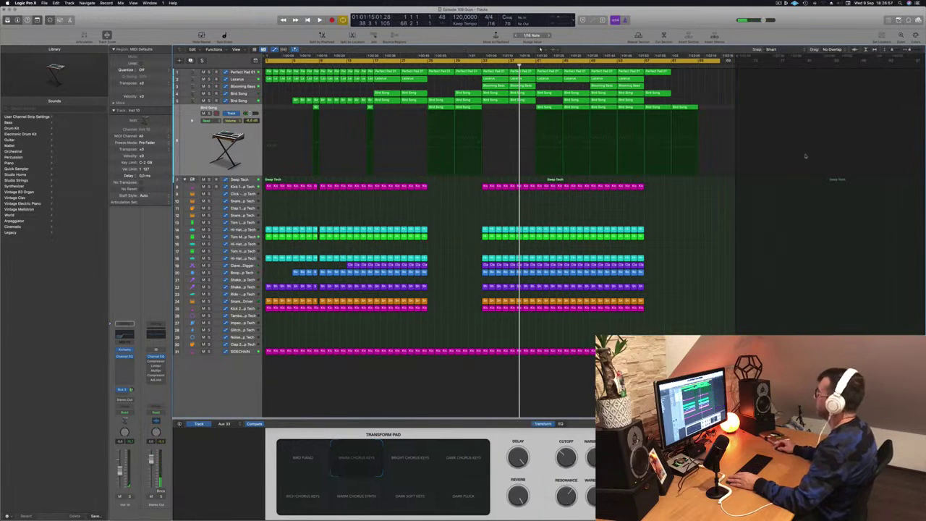
{"action": "key", "text": "super+Right"}
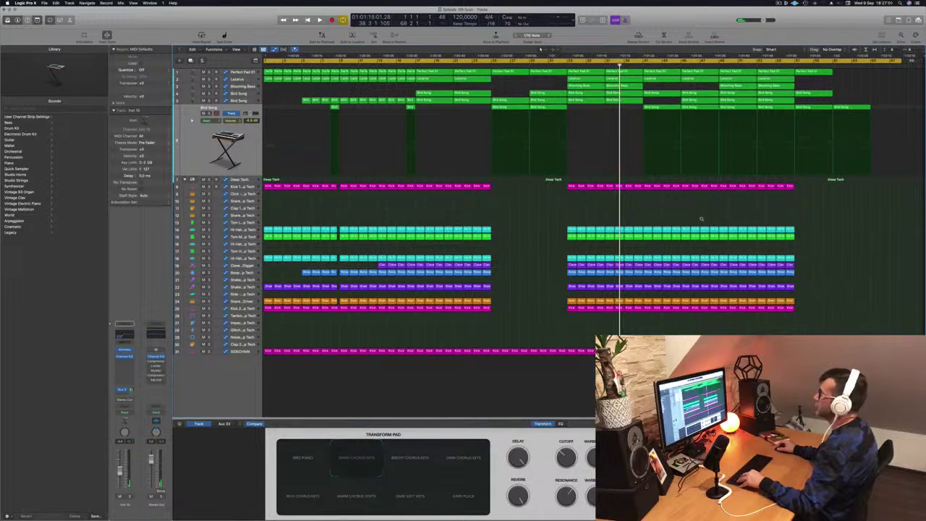
{"action": "scroll", "coordinate": [700, 219], "scroll_direction": "left", "scroll_amount": 1}
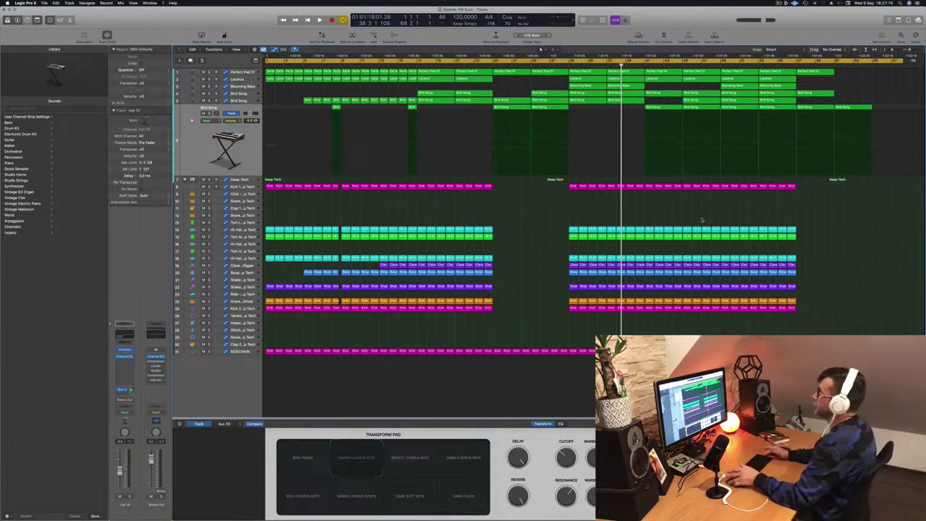
Set the cycle range to the first eight bars and copy the short Bird Song region on track 6 to bar 1.
{"action": "key", "text": "Return"}
{"action": "key", "text": "space"}
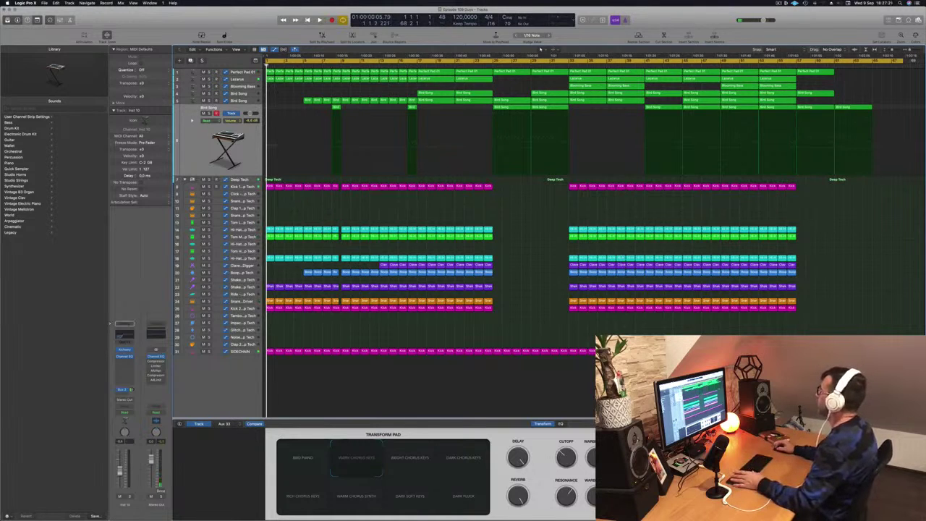
{"action": "left_click_drag", "start_coordinate": [897, 87], "coordinate": [339, 93]}
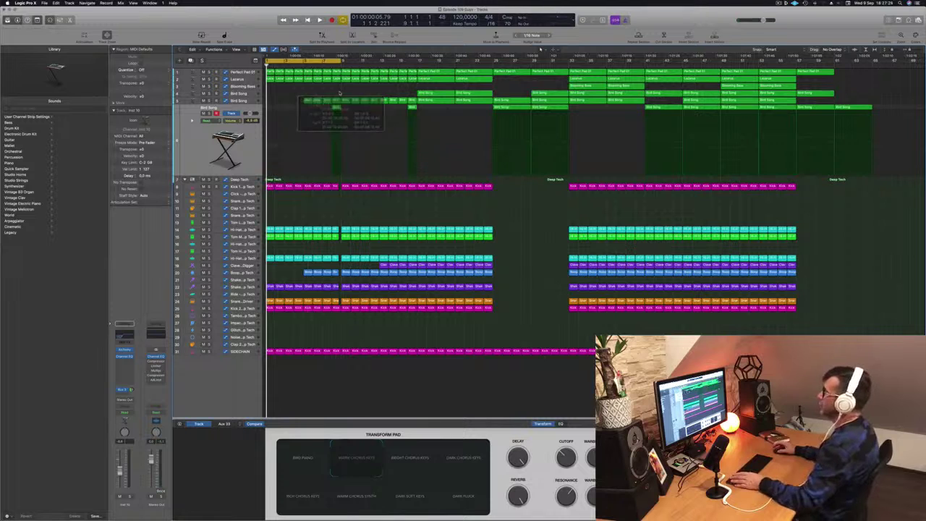
{"action": "key", "text": "space"}
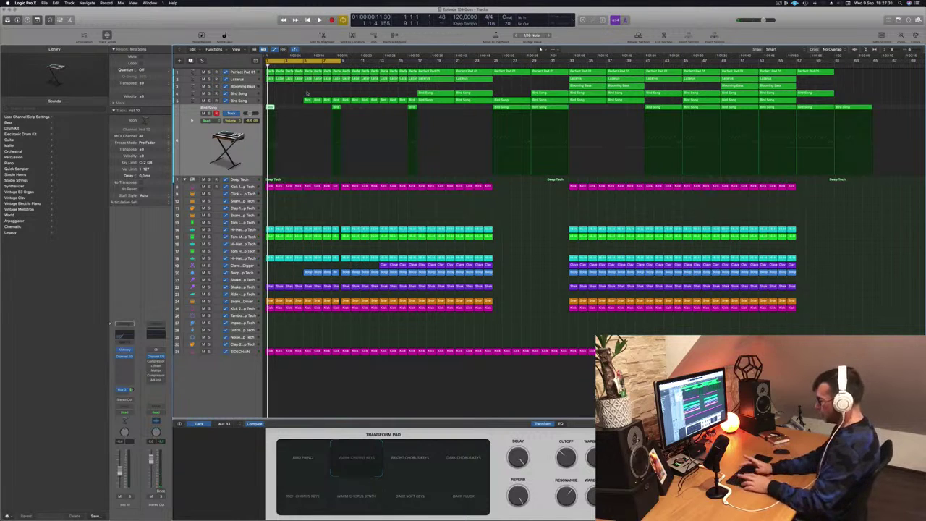
Repeat the eight-bar cycle section twice across all tracks to lengthen the intro.
{"action": "key", "text": "super+r"}
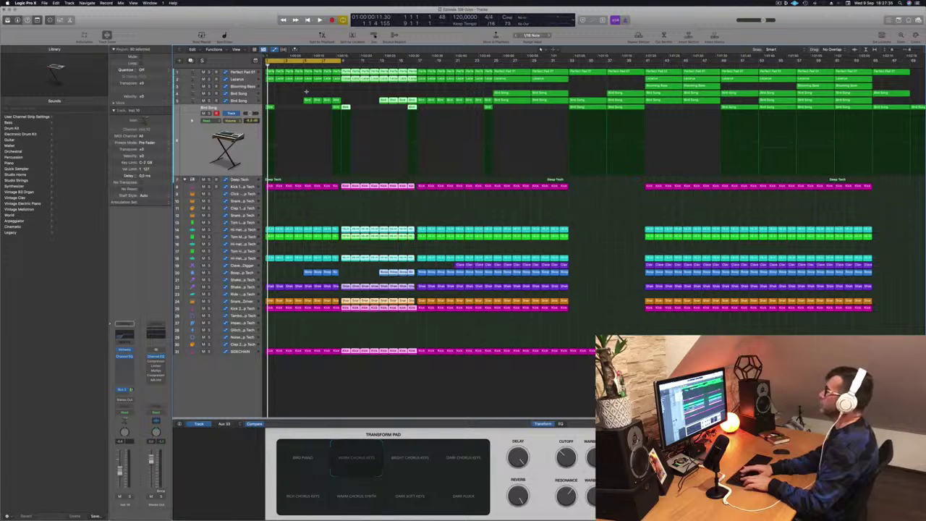
{"action": "key", "text": "super+r"}
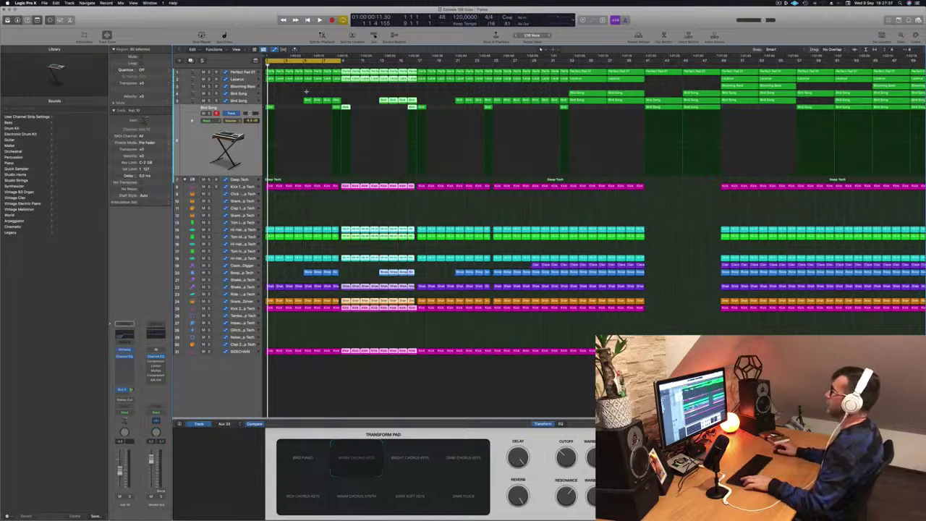
{"action": "key", "text": "space"}
{"action": "key", "text": "super+Left"}
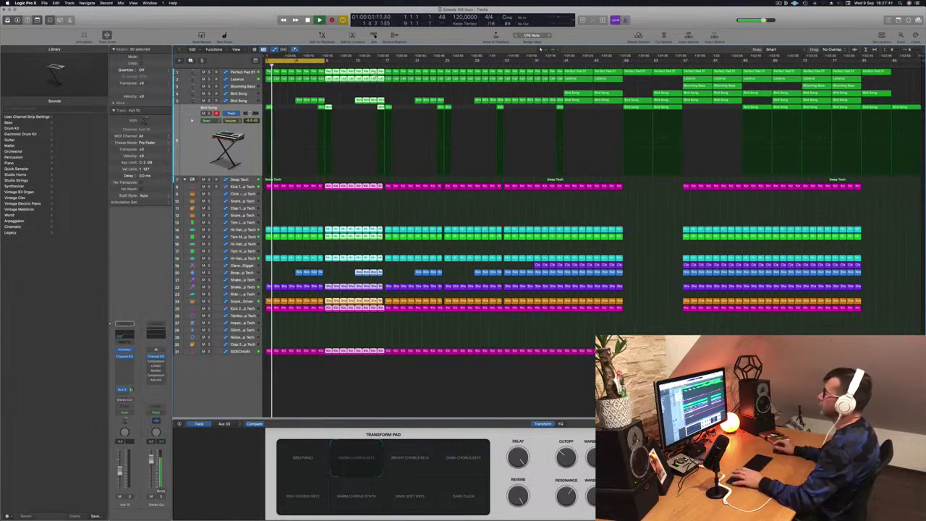
{"action": "key", "text": "space"}
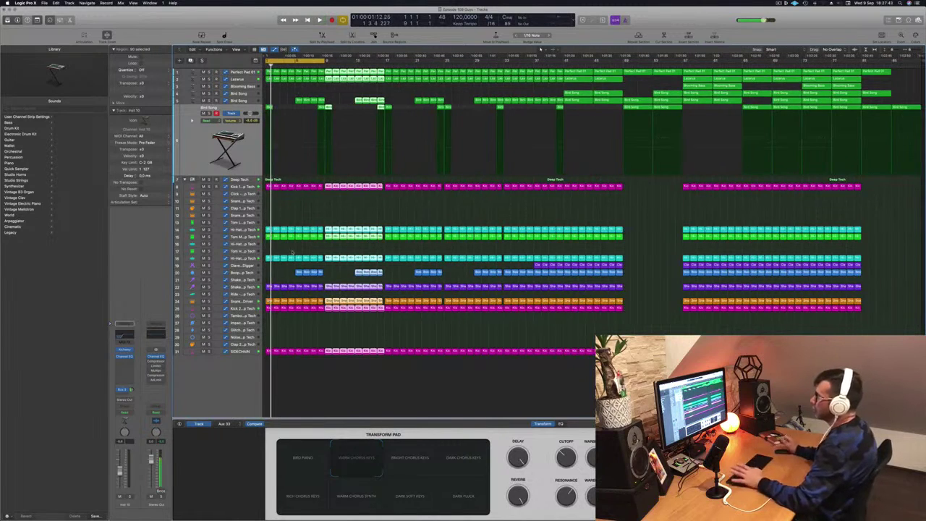
Audition the intro with the track 18 hi-hat muted, and delete that track's regions in the first eight bars.
{"action": "left_click", "coordinate": [203, 258]}
{"action": "key", "text": "space"}
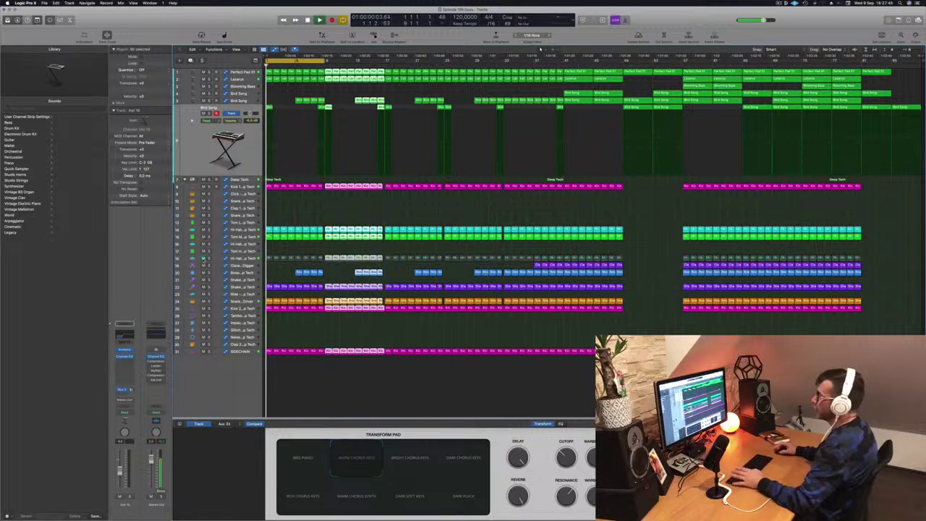
{"action": "key", "text": "space"}
{"action": "key", "text": "super+Right"}
{"action": "key", "text": "super+Right"}
{"action": "key", "text": "super+Right"}
{"action": "key", "text": "super+Right"}
{"action": "key", "text": "super+Right"}
{"action": "key", "text": "super+Right"}
{"action": "key", "text": "super+Right"}
{"action": "key", "text": "space"}
{"action": "left_click_drag", "start_coordinate": [277, 250], "coordinate": [391, 259]}
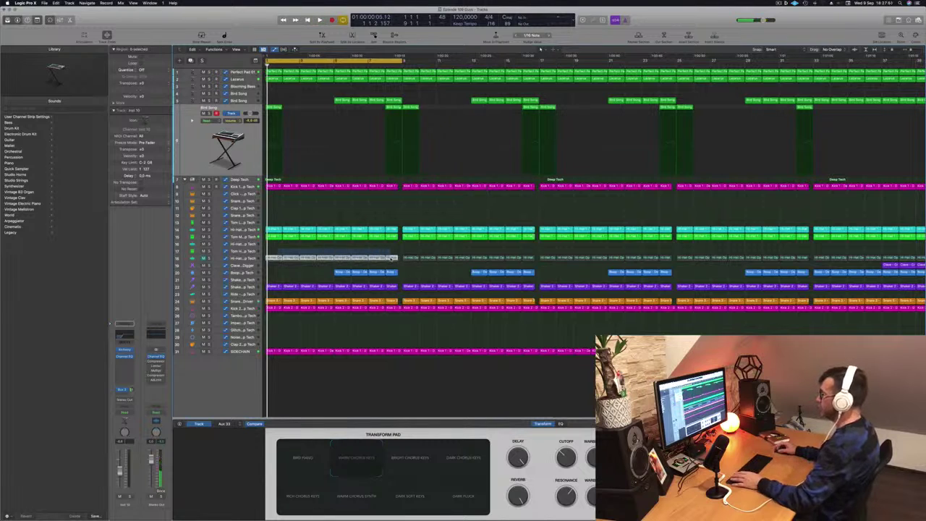
{"action": "key", "text": "ctrl+m"}
{"action": "key", "text": "Delete"}
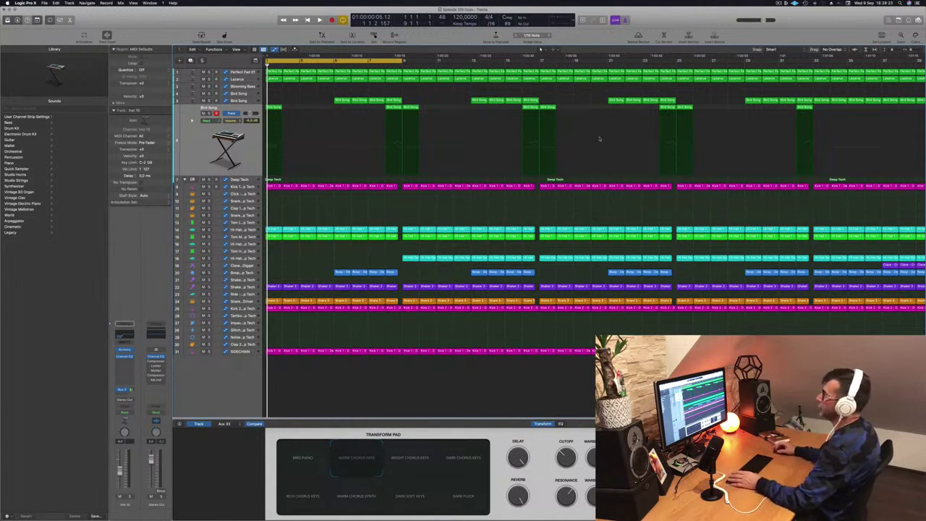
Play the opening bars and delete the Bird Song region at bar 1 on track 6.
{"action": "key", "text": "space"}
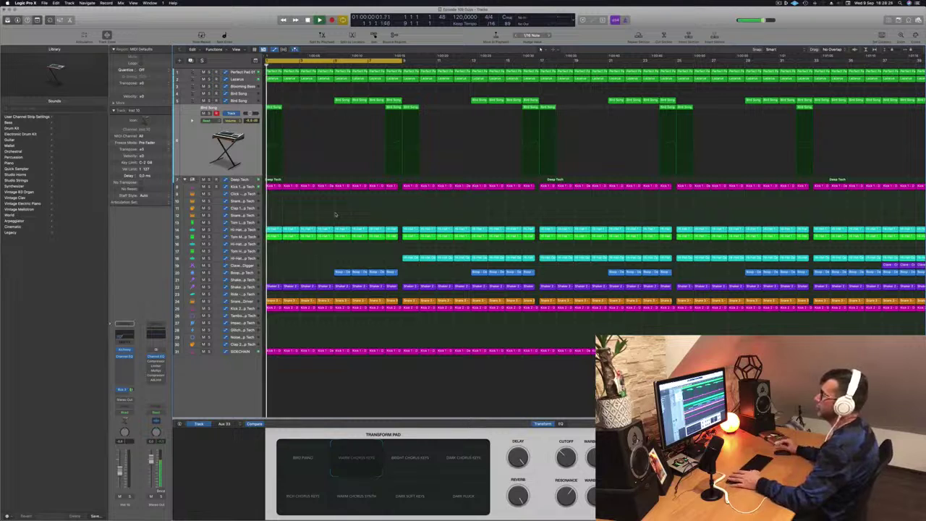
{"action": "left_click_drag", "start_coordinate": [305, 106], "coordinate": [258, 113]}
{"action": "key", "text": "Return"}
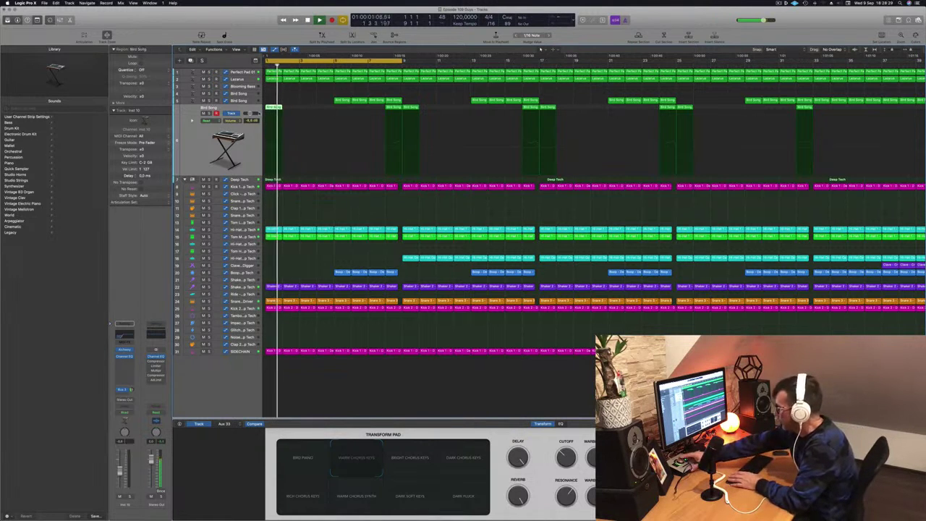
{"action": "key", "text": "Return"}
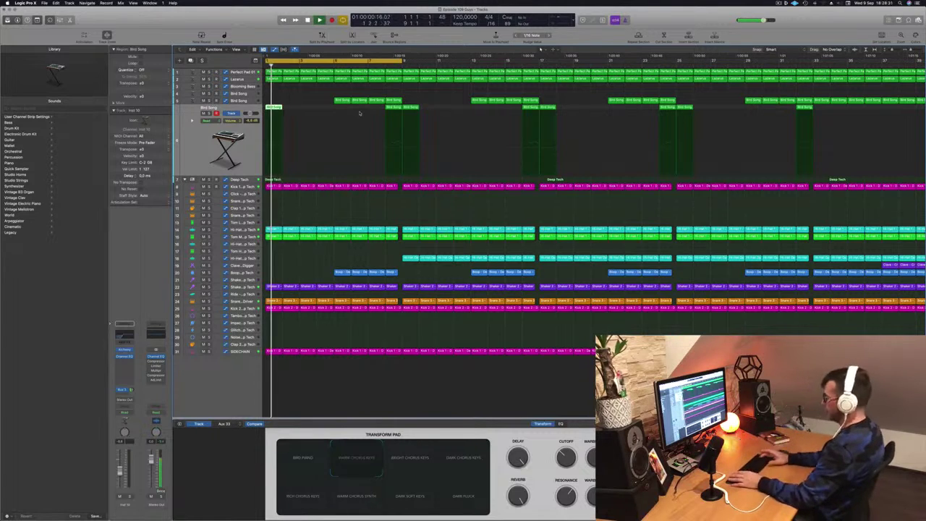
{"action": "key", "text": "Return"}
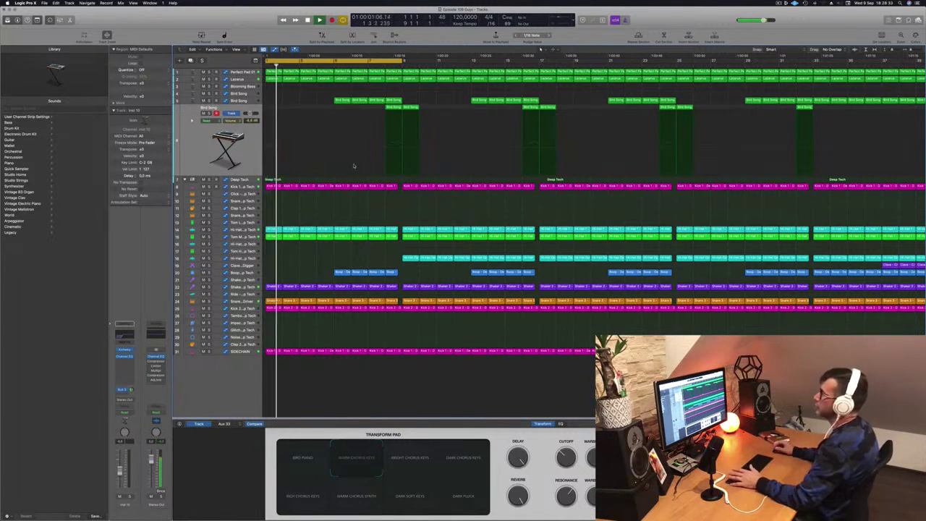
{"action": "key", "text": "Return"}
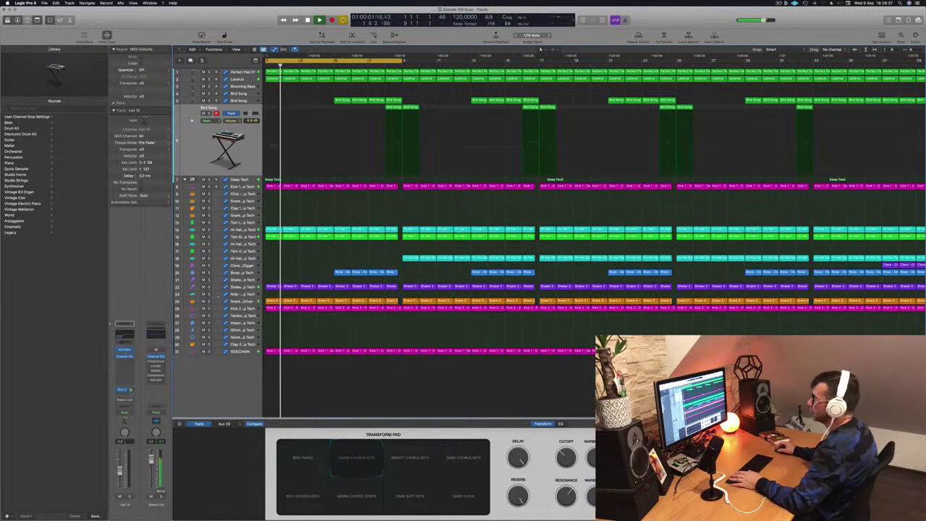
Check the Shaker 2 and Snare 1 tracks during playback, briefly soloing the snare.
{"action": "left_click", "coordinate": [250, 288]}
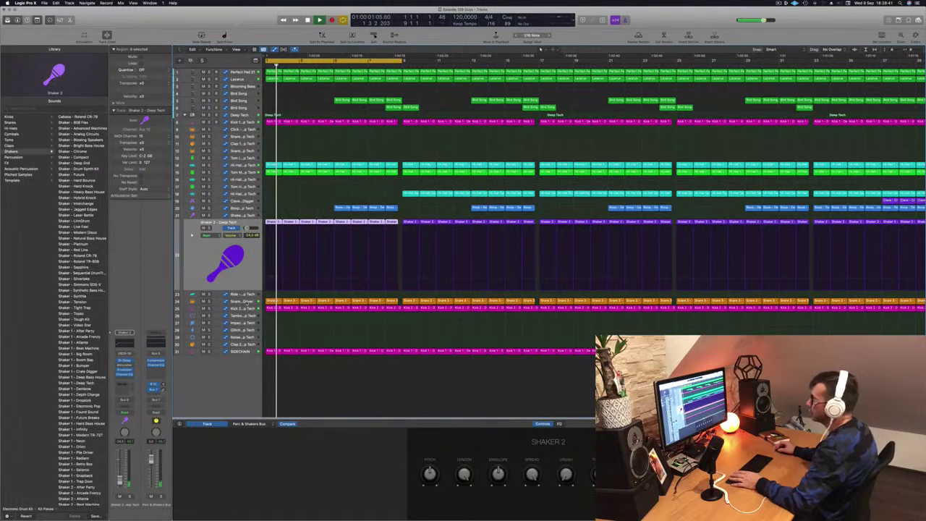
{"action": "left_click", "coordinate": [246, 302]}
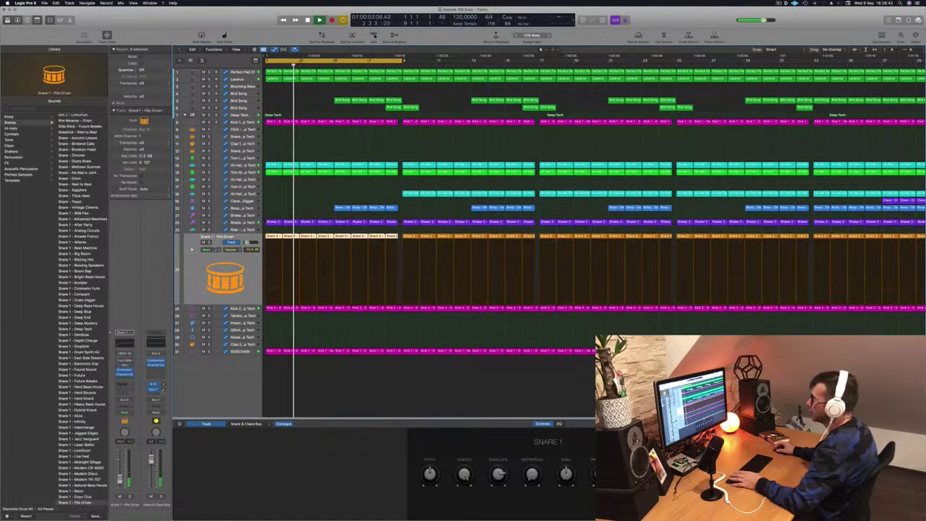
{"action": "key", "text": "s"}
{"action": "key", "text": "s"}
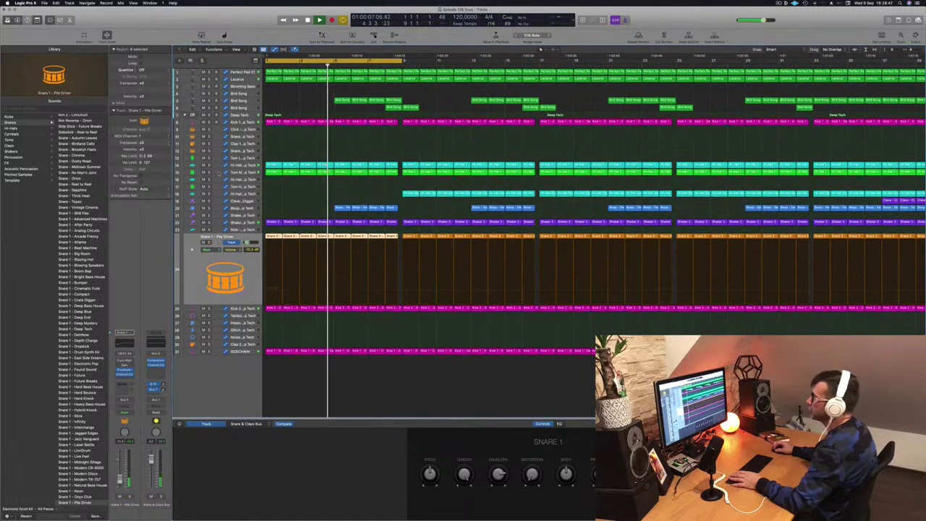
Briefly solo the tom on track 15 and delete its regions in the first eight bars.
{"action": "left_click", "coordinate": [209, 172]}
{"action": "left_click", "coordinate": [209, 172]}
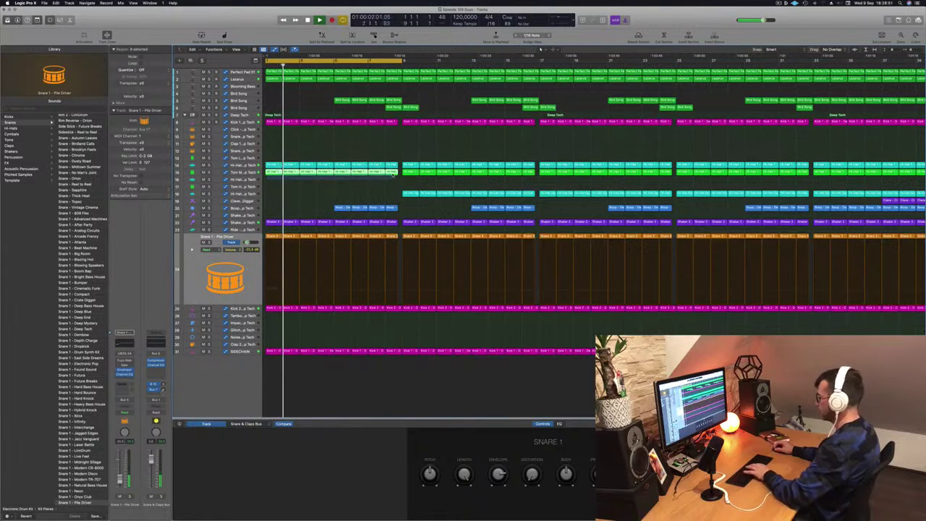
{"action": "key", "text": "super+Up"}
{"action": "key", "text": "super+Up"}
{"action": "key", "text": "super+Up"}
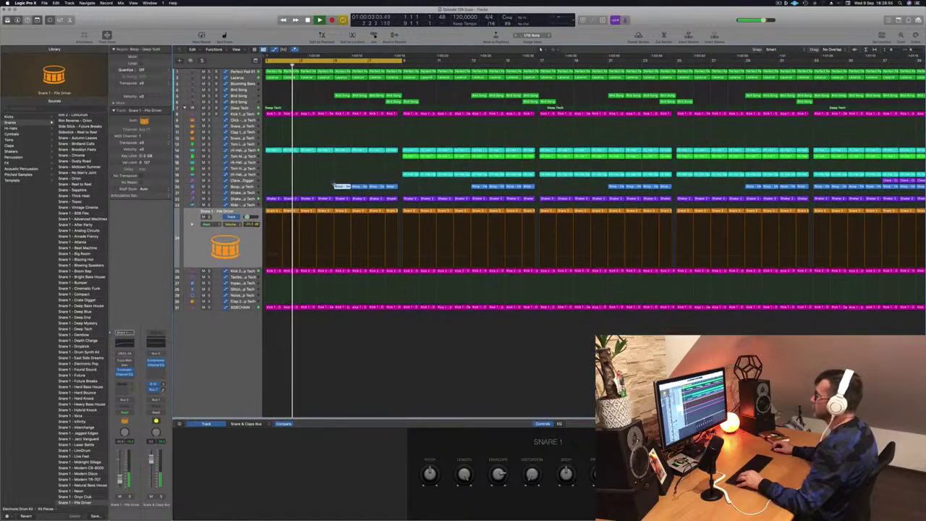
Delete the track 20 percussion regions and all Bird Song regions within the first eight bars.
{"action": "key", "text": "Return"}
{"action": "left_click_drag", "start_coordinate": [324, 90], "coordinate": [396, 100]}
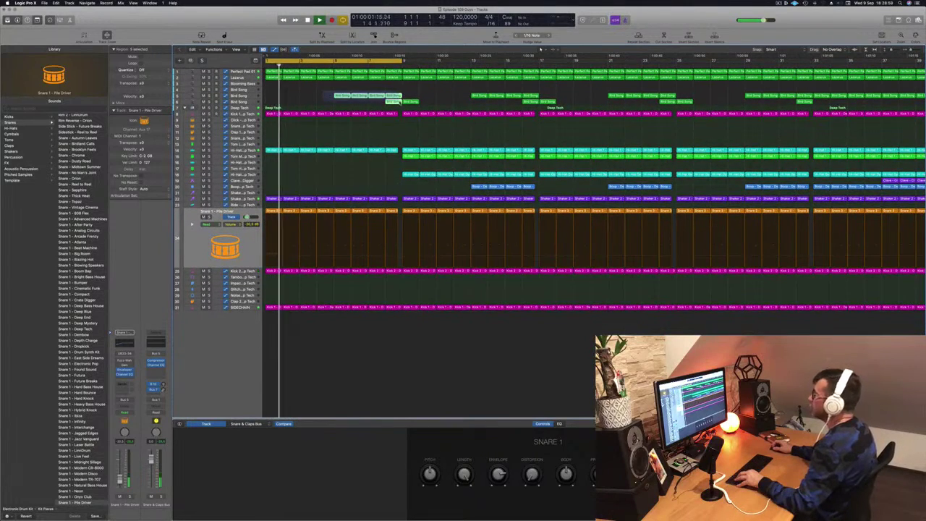
{"action": "key", "text": "Delete"}
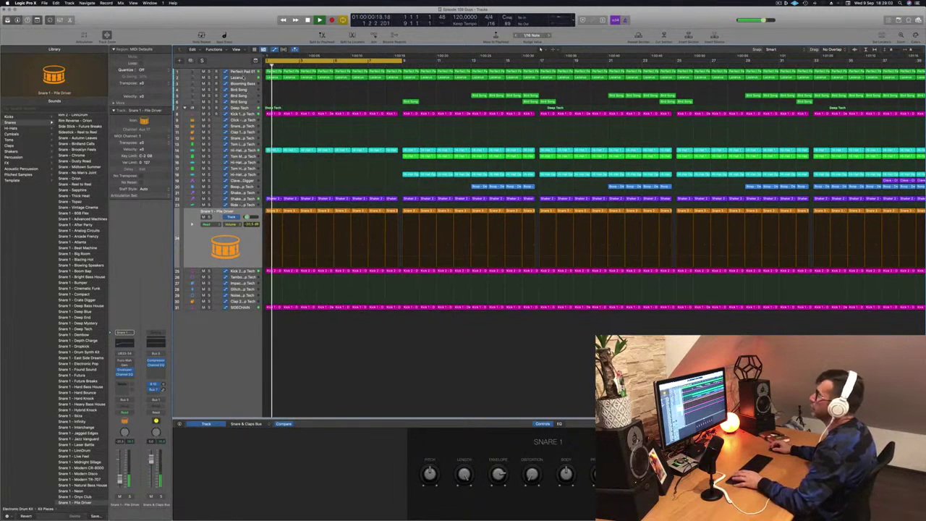
Adjust the Lazarus automation point at bar 9 and bring up the automation of the Perfect Pad 01 track.
{"action": "left_click", "coordinate": [232, 78]}
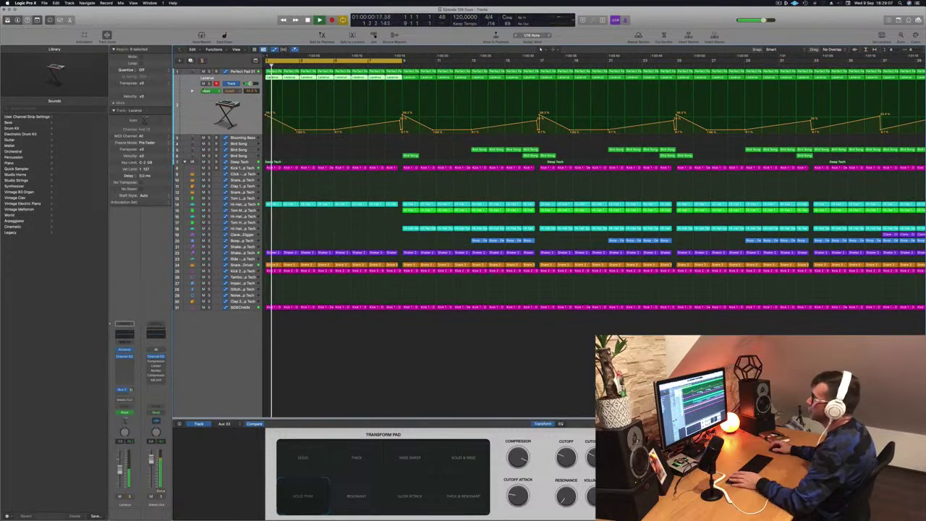
{"action": "left_click_drag", "start_coordinate": [403, 115], "coordinate": [401, 129]}
{"action": "left_click", "coordinate": [238, 73]}
{"action": "key", "text": "Return"}
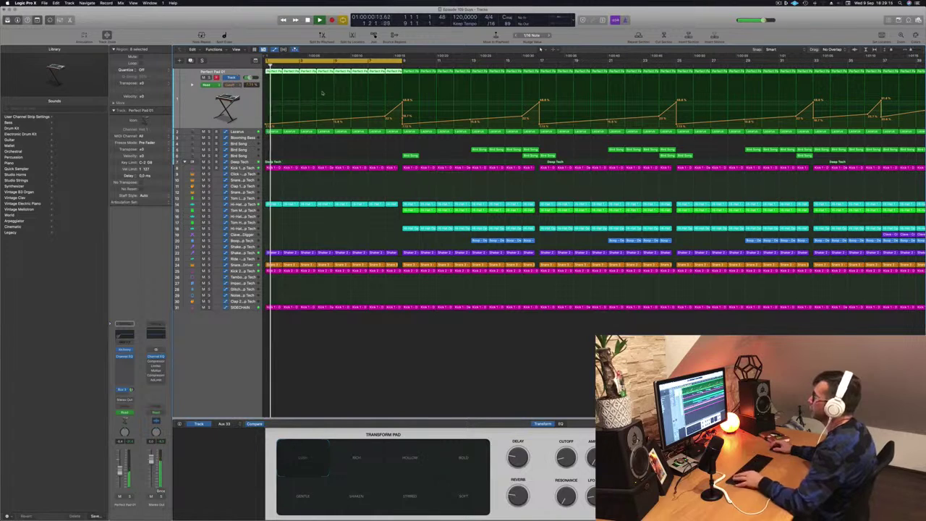
Extend the cycle range to bar 17 so it covers the first sixteen bars.
{"action": "left_click_drag", "start_coordinate": [402, 61], "coordinate": [539, 75]}
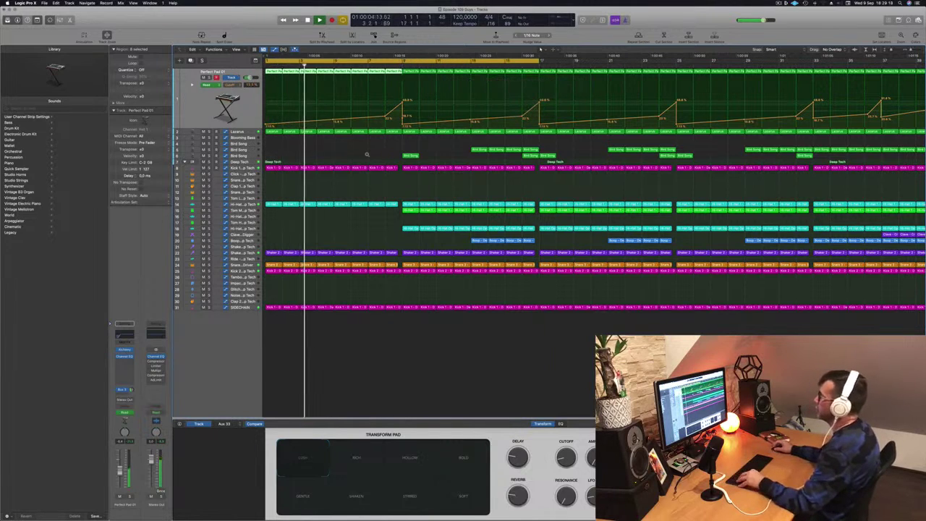
{"action": "key", "text": "super+Left"}
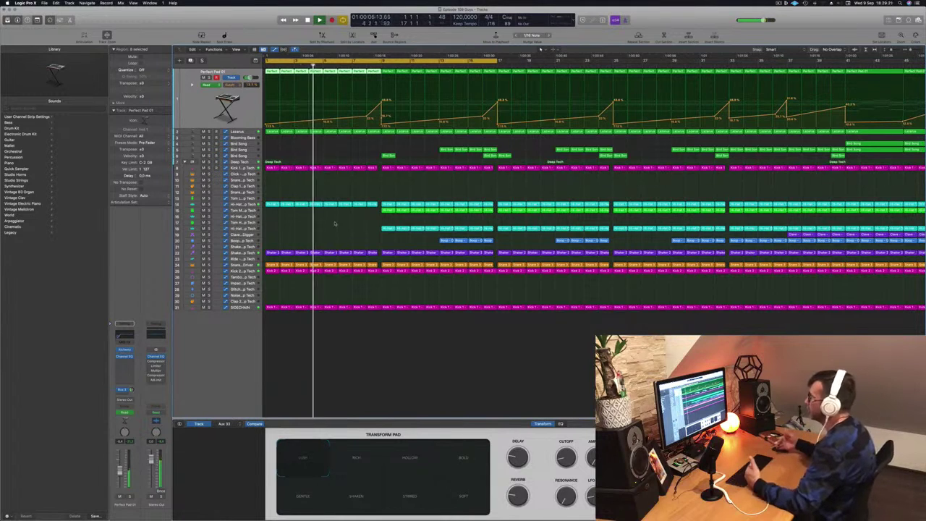
Delete the track 18 hi-hat regions in bars 9 to 16 and the track 6 Bird Song region at bar 9.
{"action": "left_click_drag", "start_coordinate": [374, 229], "coordinate": [490, 232]}
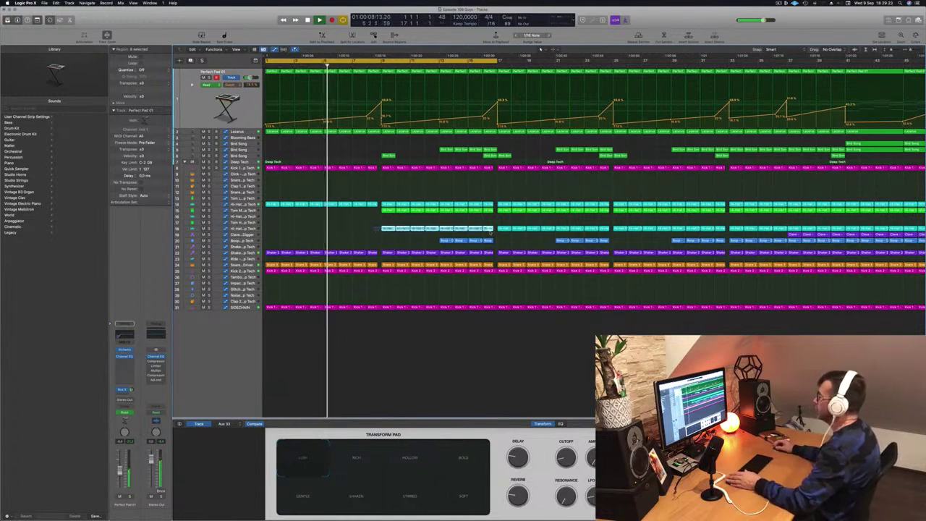
{"action": "key", "text": "Delete"}
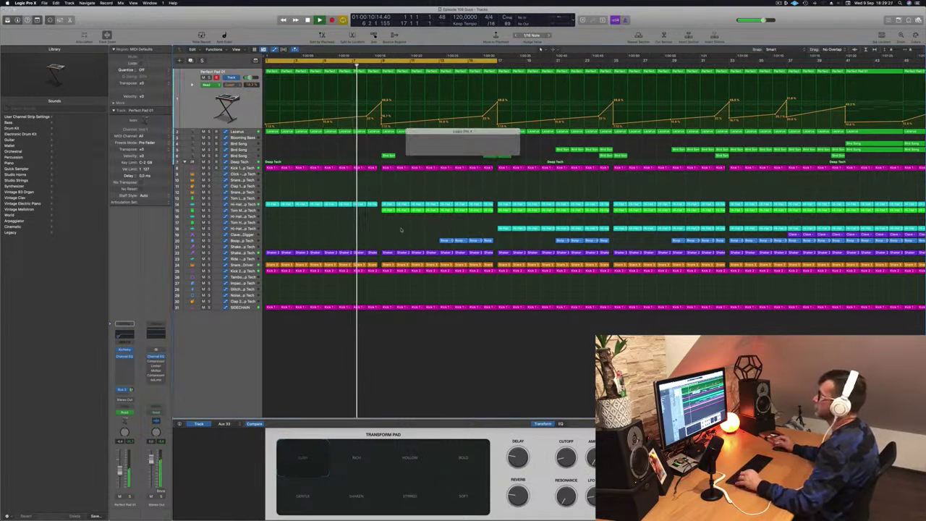
{"action": "key", "text": "super+Left"}
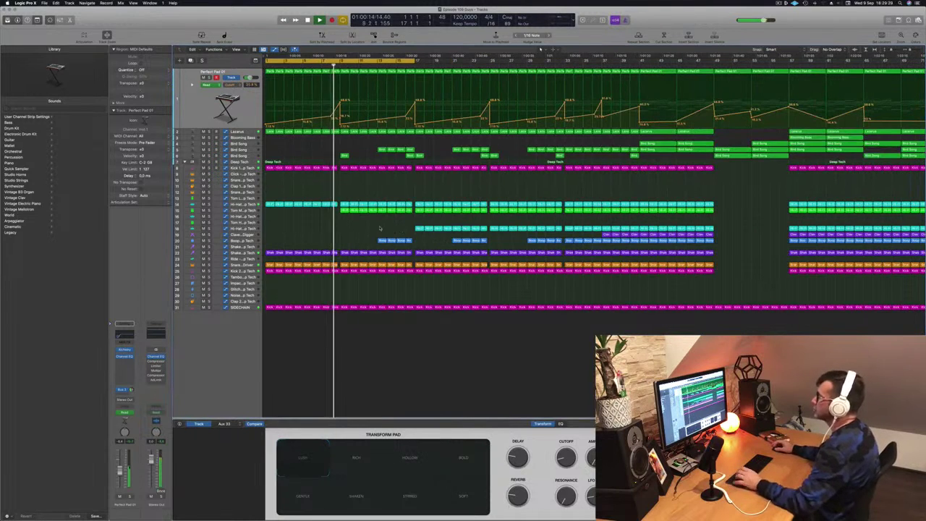
{"action": "scroll", "coordinate": [343, 229], "scroll_direction": "up", "scroll_amount": 3}
{"action": "scroll", "coordinate": [361, 184], "scroll_direction": "down", "scroll_amount": 5}
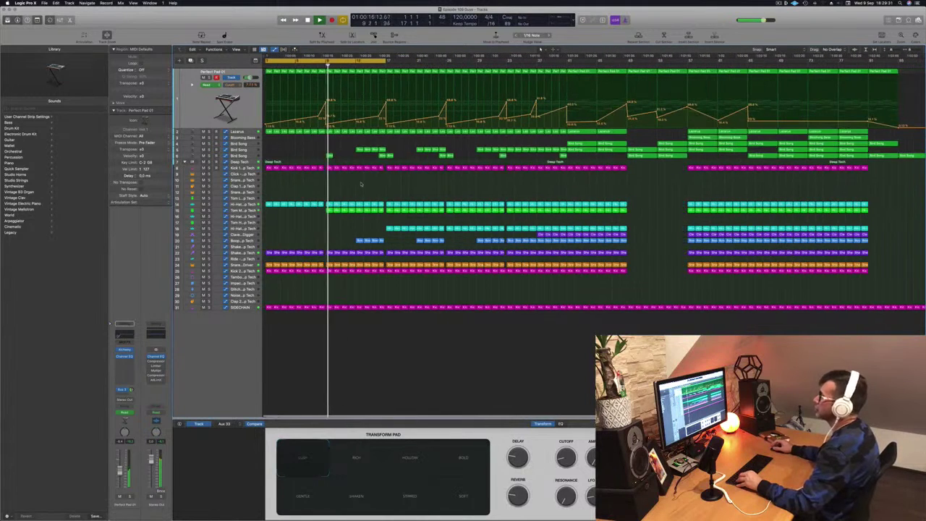
{"action": "left_click", "coordinate": [329, 155]}
{"action": "left_click", "coordinate": [246, 157]}
{"action": "left_click", "coordinate": [329, 101]}
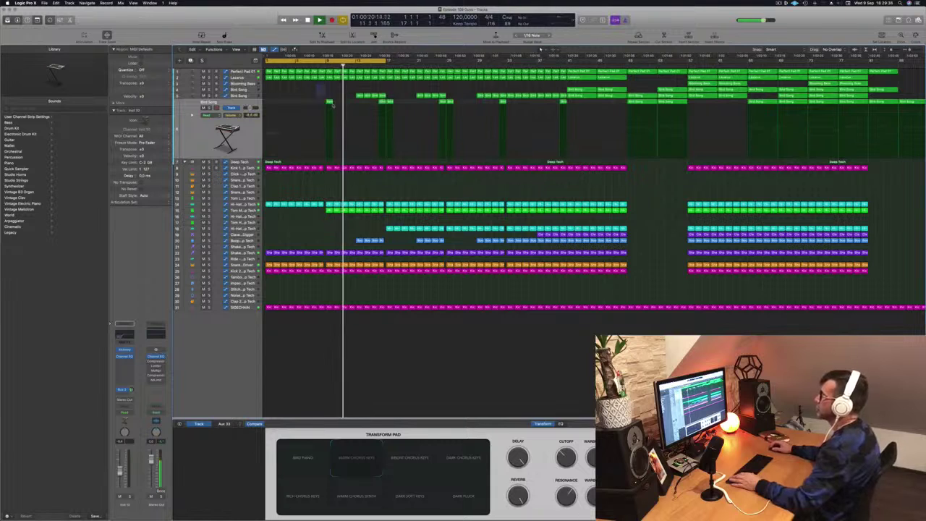
{"action": "key", "text": "Delete"}
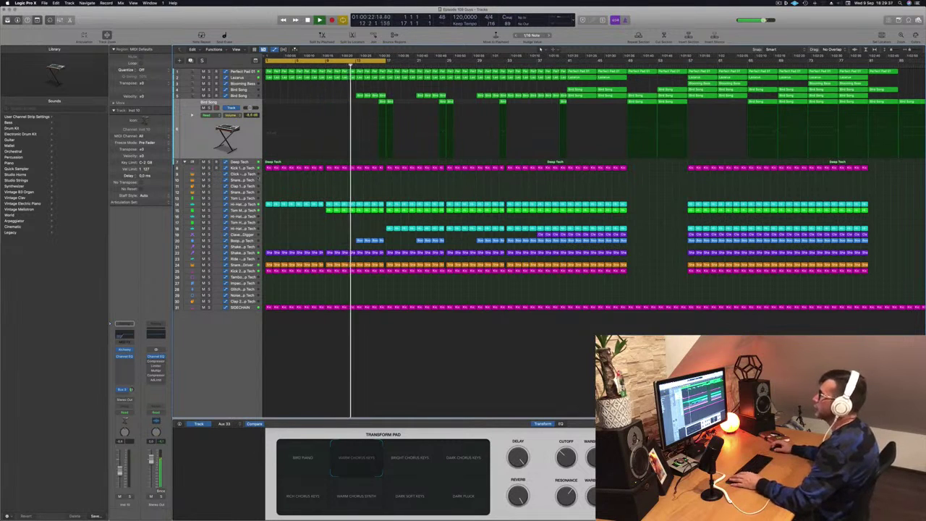
During playback, sweep the low cut of the Kick 1 Channel EQ up to about 200 Hz and return it to 40.6 Hz.
{"action": "left_click", "coordinate": [241, 210]}
{"action": "key", "text": "Return"}
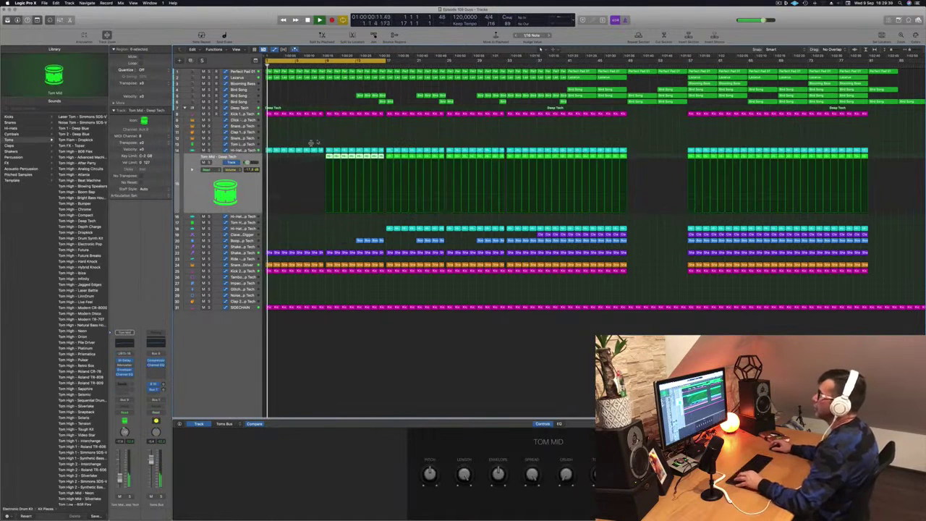
{"action": "left_click", "coordinate": [235, 115]}
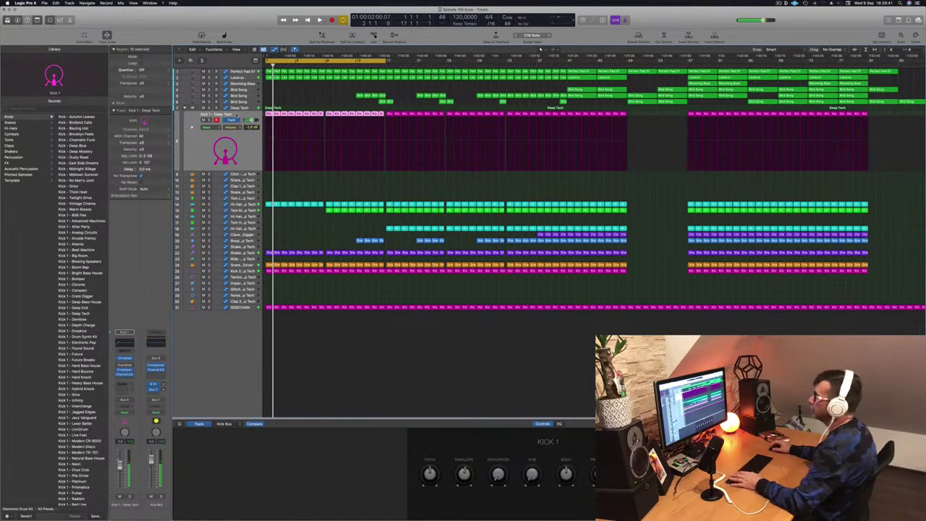
{"action": "key", "text": "Return"}
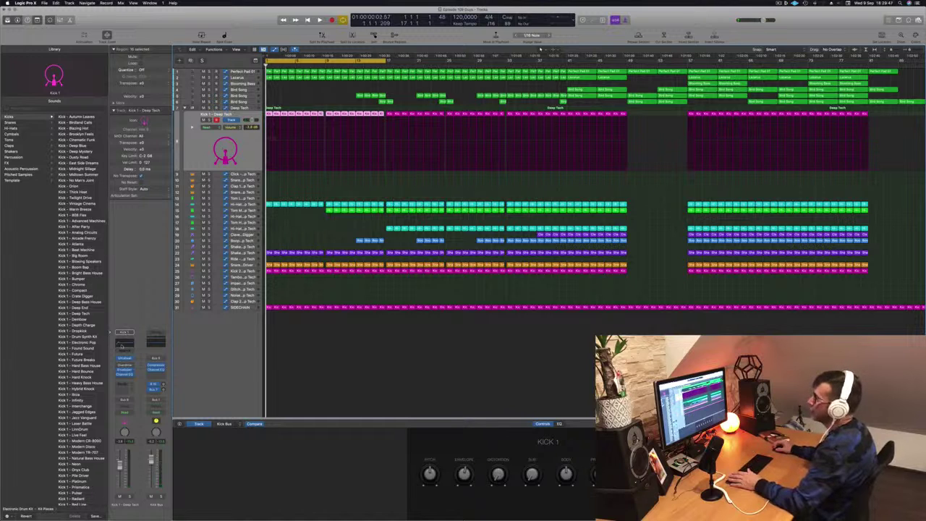
{"action": "left_click", "coordinate": [121, 345]}
{"action": "left_click_drag", "start_coordinate": [431, 82], "coordinate": [595, 102]}
{"action": "key", "text": "space"}
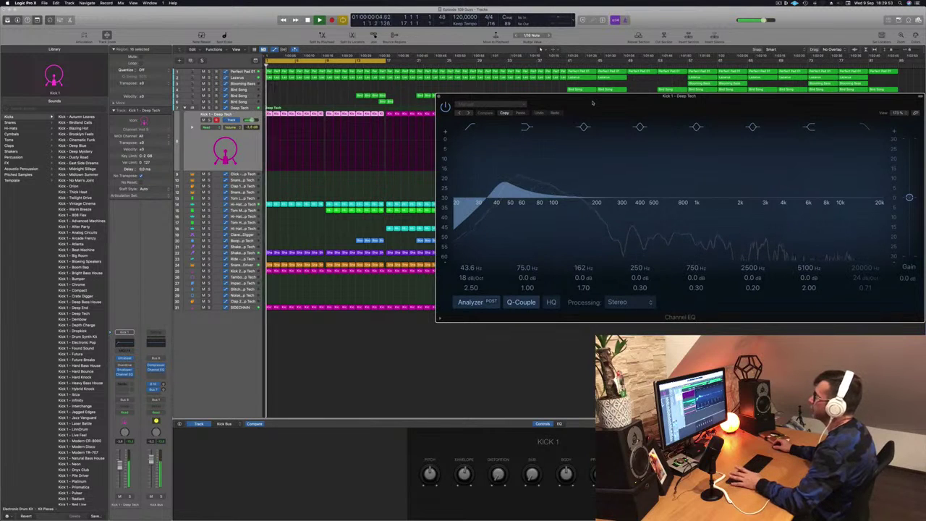
{"action": "left_click_drag", "start_coordinate": [502, 183], "coordinate": [601, 182]}
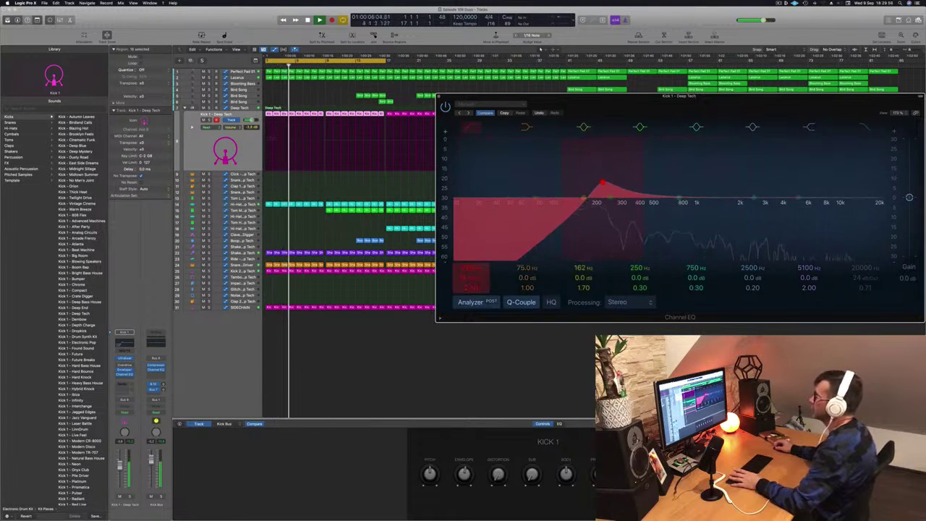
{"action": "left_click_drag", "start_coordinate": [601, 184], "coordinate": [496, 183]}
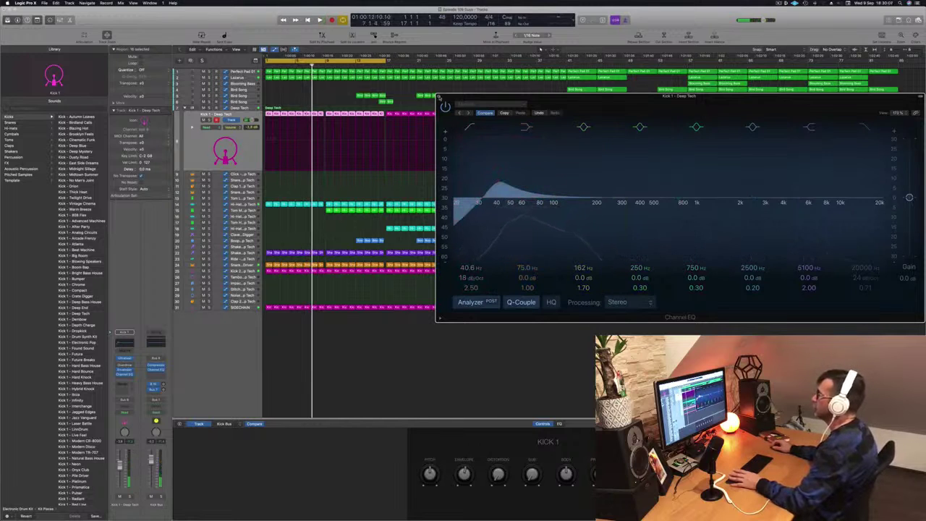
{"action": "key", "text": "super+w"}
Set the Deep Tech track's automation to Touch and record a Low Cut Filter move from the start of the song.
{"action": "left_click", "coordinate": [242, 108]}
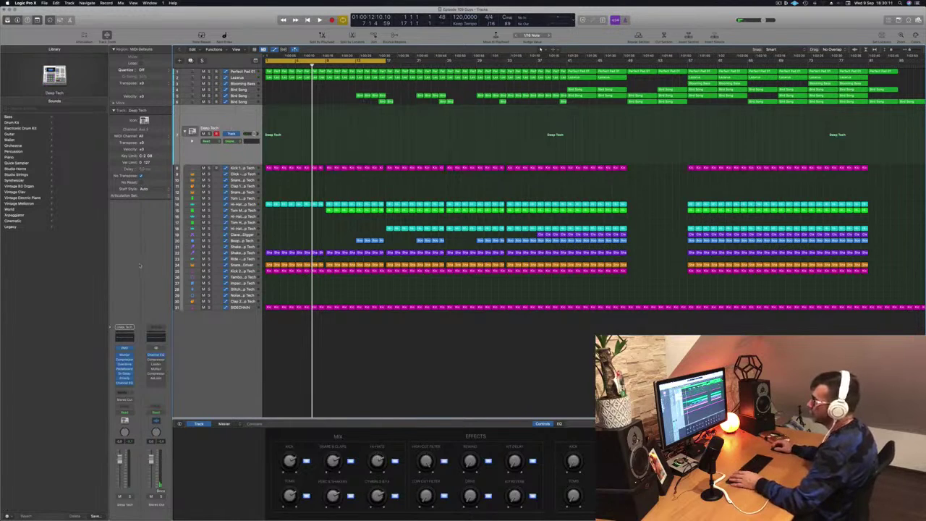
{"action": "left_click", "coordinate": [124, 350]}
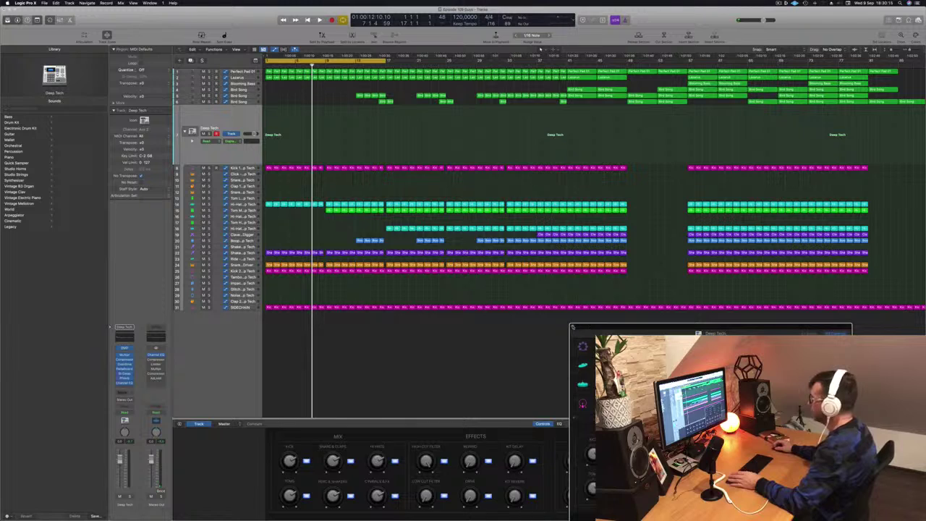
{"action": "key", "text": "super+w"}
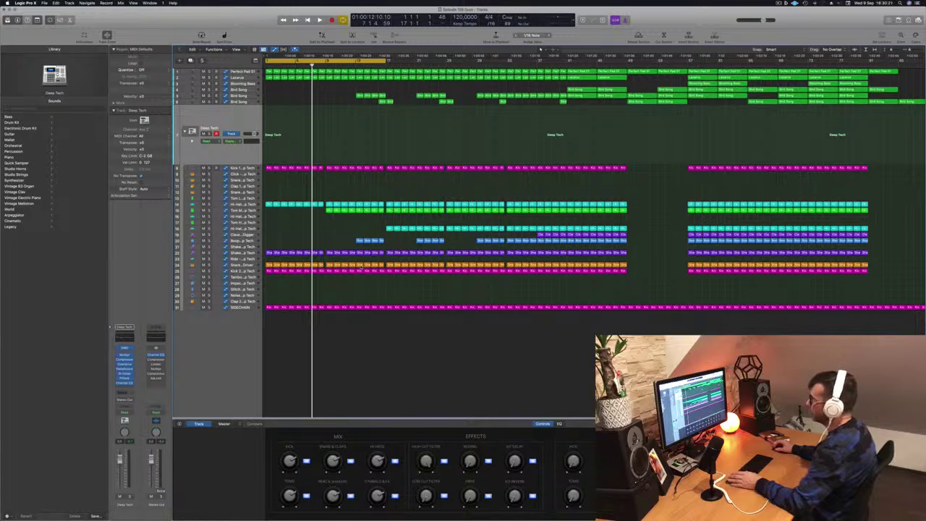
{"action": "left_click", "coordinate": [122, 417]}
{"action": "key", "text": "Return"}
{"action": "key", "text": "space"}
{"action": "left_click_drag", "start_coordinate": [426, 496], "coordinate": [425, 480]}
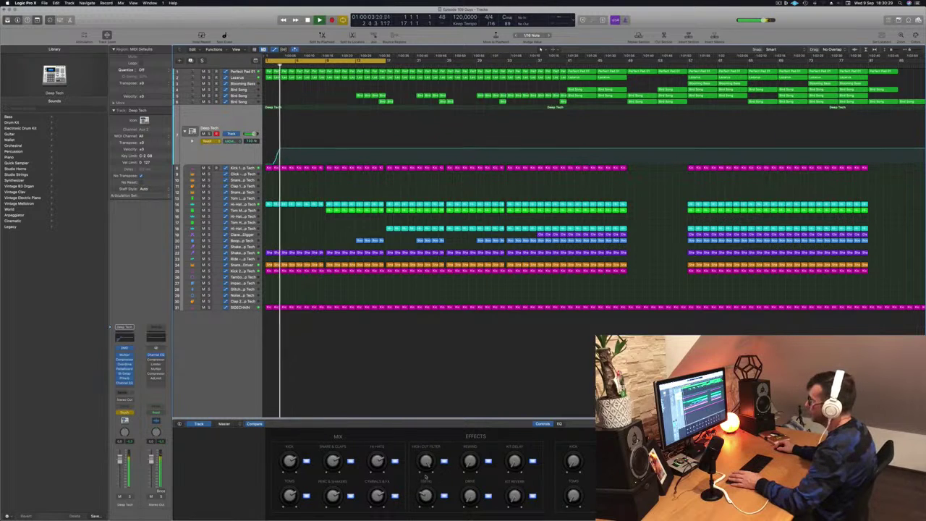
{"action": "key", "text": "space"}
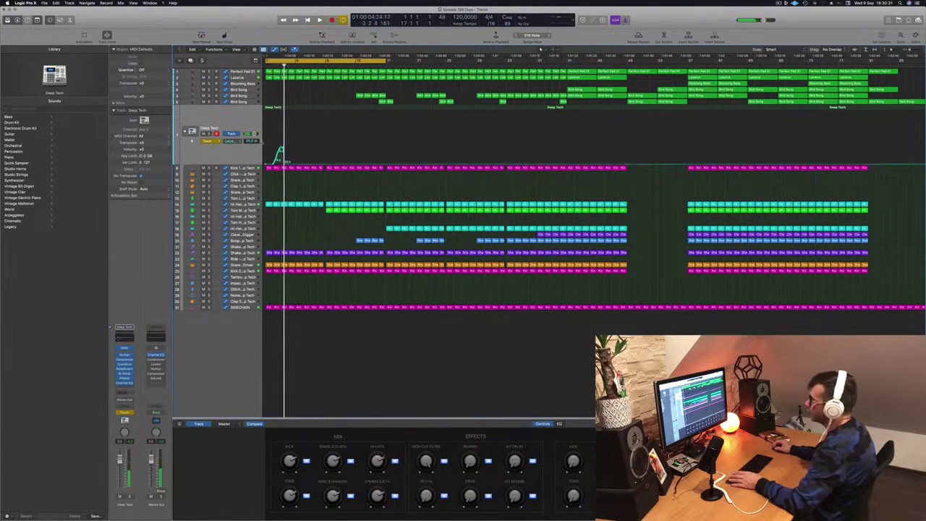
Replace the recorded Low Cut Filter curve with a flat, slightly raised level and switch the Deep Tech automation to Read.
{"action": "left_click_drag", "start_coordinate": [285, 163], "coordinate": [265, 151]}
{"action": "left_click", "coordinate": [265, 165]}
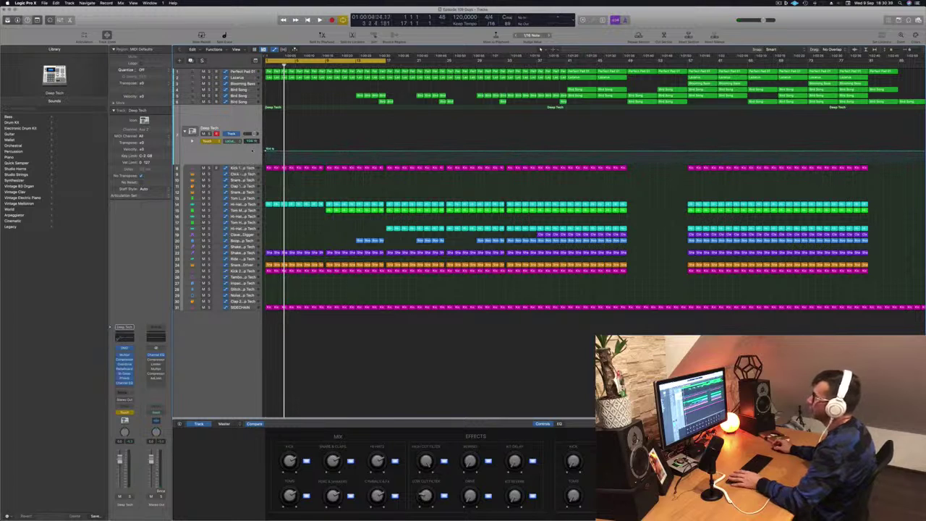
{"action": "left_click", "coordinate": [208, 140]}
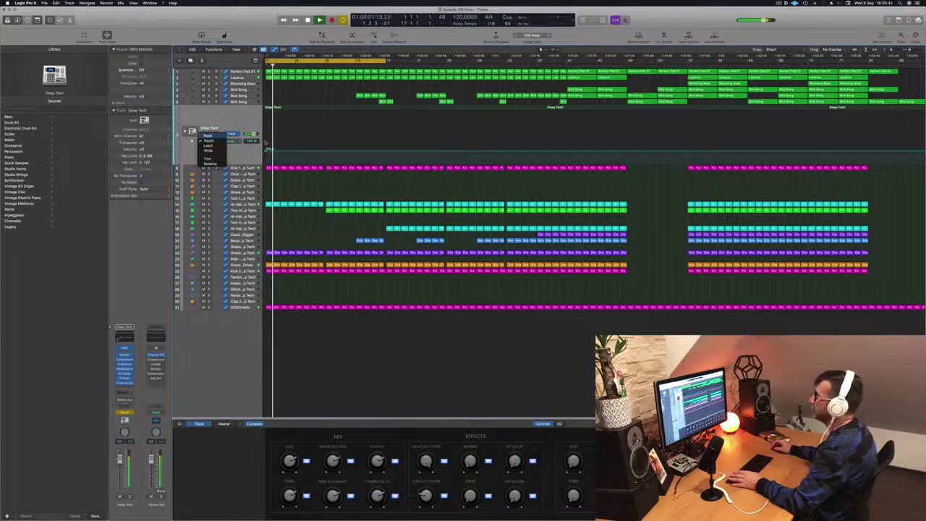
{"action": "left_click", "coordinate": [207, 135]}
{"action": "key", "text": "space"}
{"action": "left_click_drag", "start_coordinate": [266, 152], "coordinate": [266, 149]}
{"action": "key", "text": "space"}
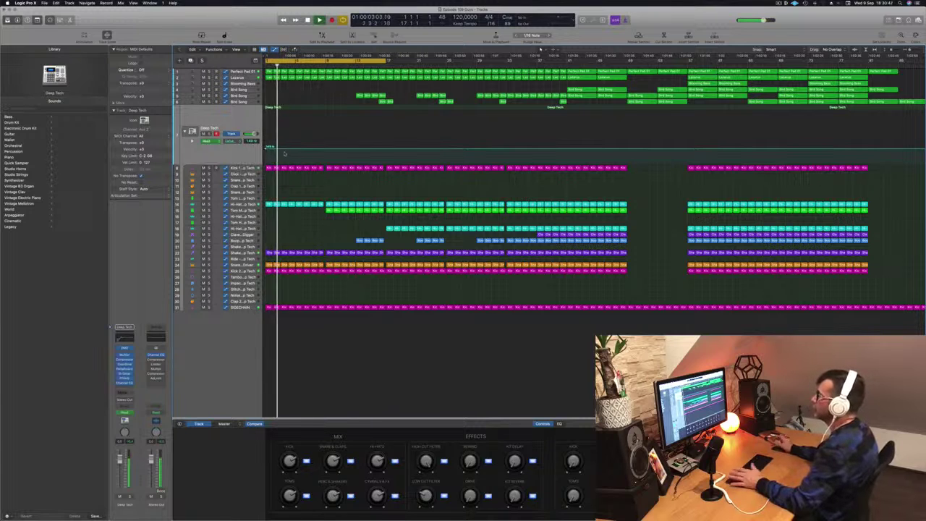
Shape the Deep Tech Low Cut Filter automation into a ramp rising from bar 1 and dropping back at bar 9.
{"action": "key", "text": "Return"}
{"action": "left_click_drag", "start_coordinate": [327, 150], "coordinate": [328, 136]}
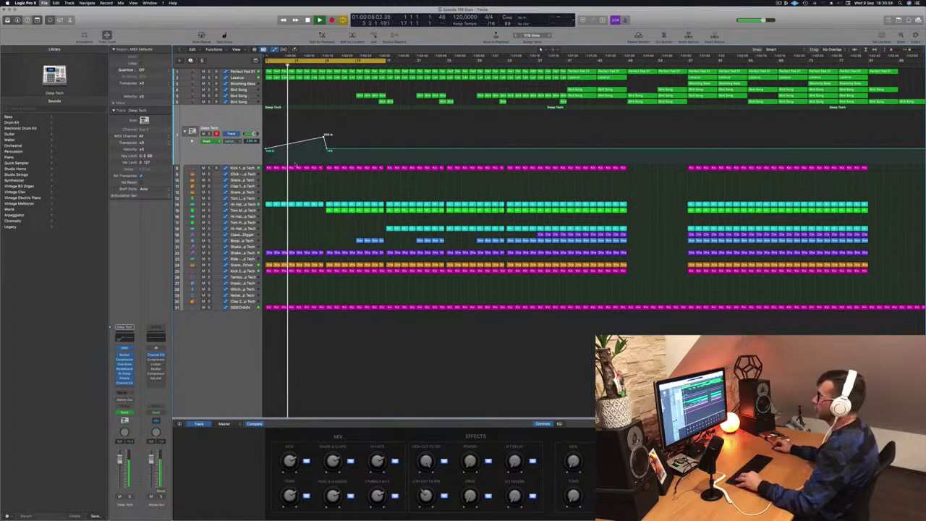
{"action": "key", "text": "super+Right"}
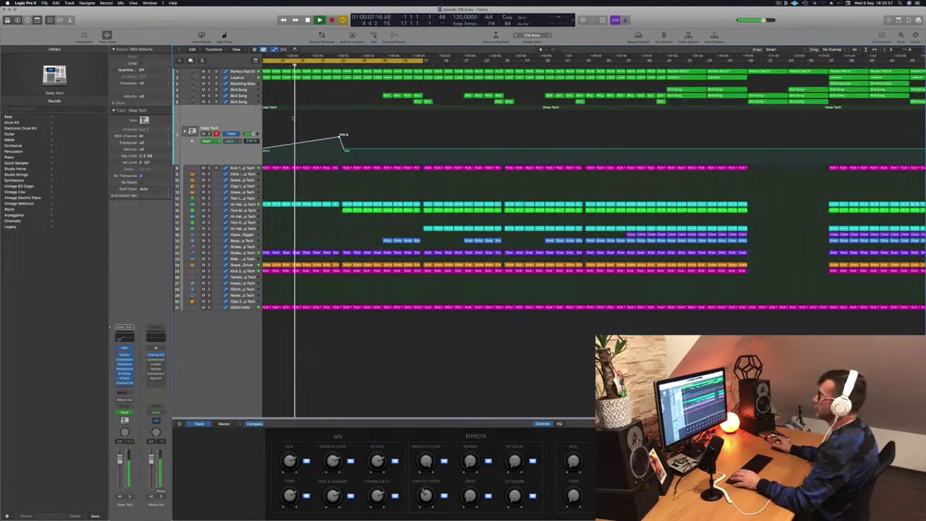
{"action": "key", "text": "super+Left"}
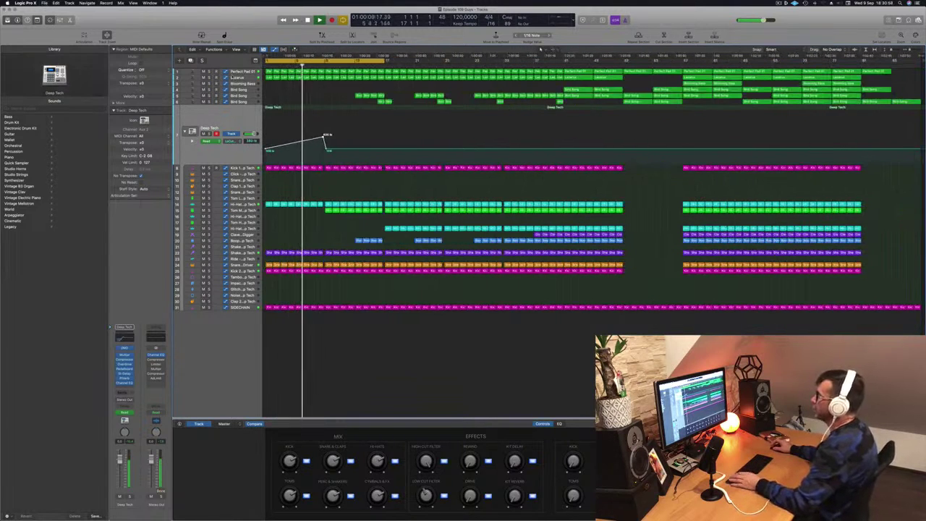
Steepen the Low Cut Filter drop on Deep Tech by moving its end point closer to bar 9 and lowering it.
{"action": "left_click", "coordinate": [244, 71]}
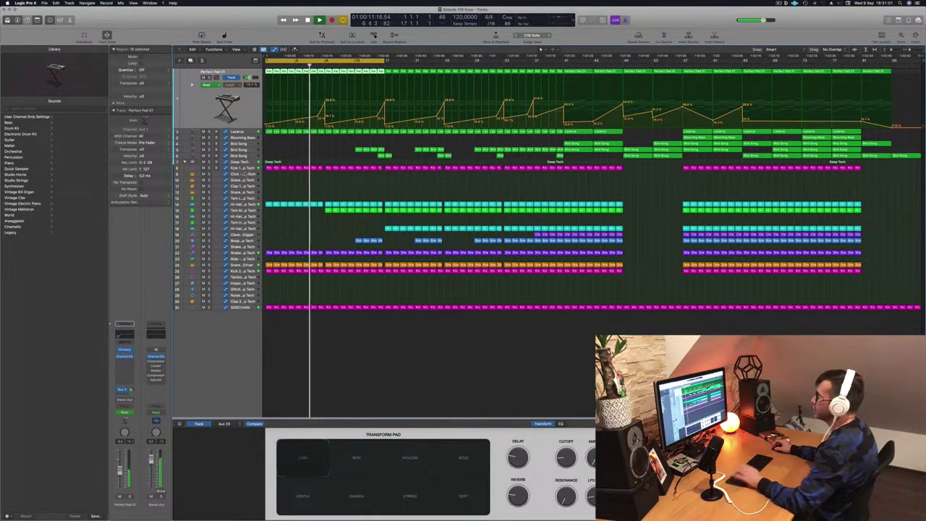
{"action": "left_click", "coordinate": [248, 169]}
{"action": "left_click", "coordinate": [242, 107]}
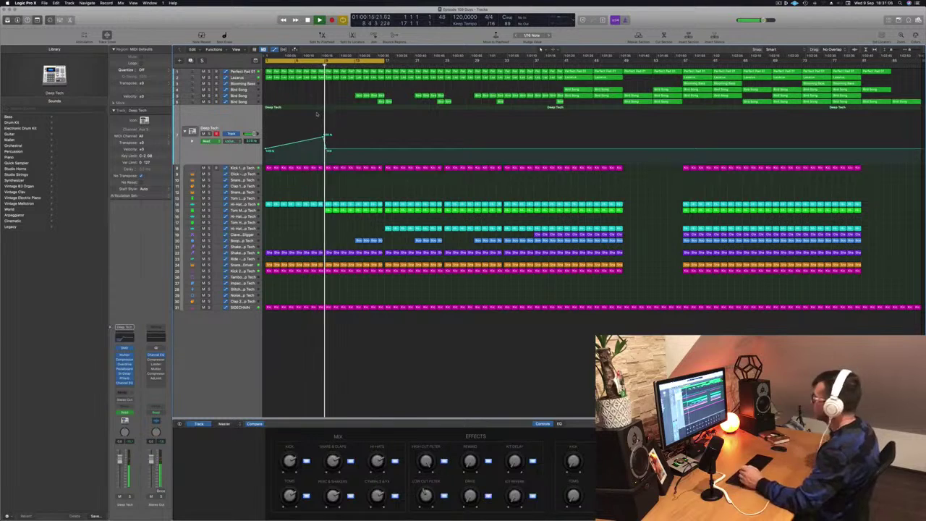
{"action": "key", "text": "comma"}
{"action": "key", "text": "comma"}
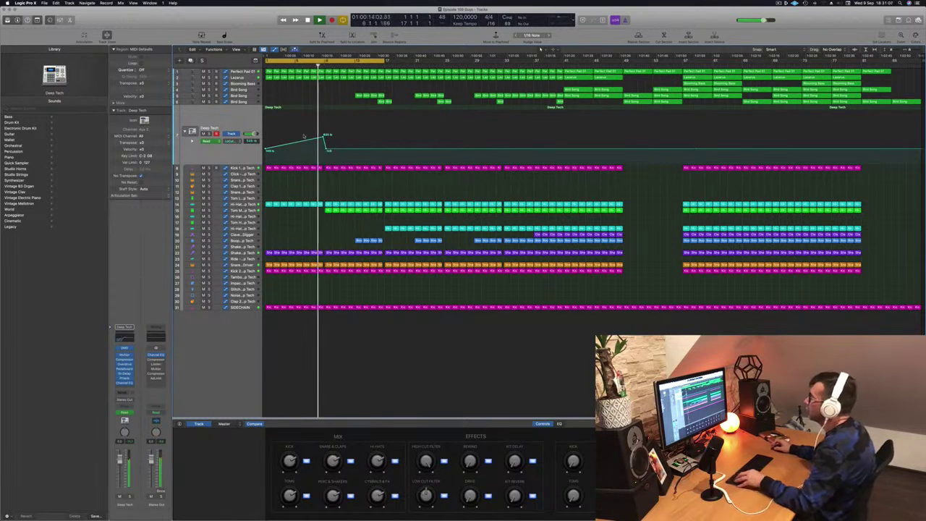
{"action": "key", "text": "super+Right"}
{"action": "key", "text": "super+Right"}
{"action": "key", "text": "super+Right"}
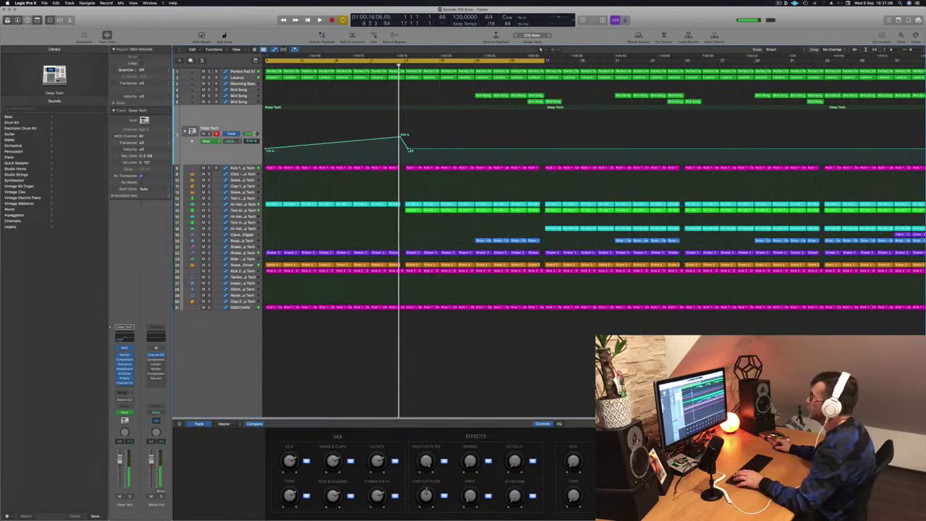
{"action": "left_click", "coordinate": [409, 149]}
{"action": "left_click_drag", "start_coordinate": [407, 151], "coordinate": [406, 154]}
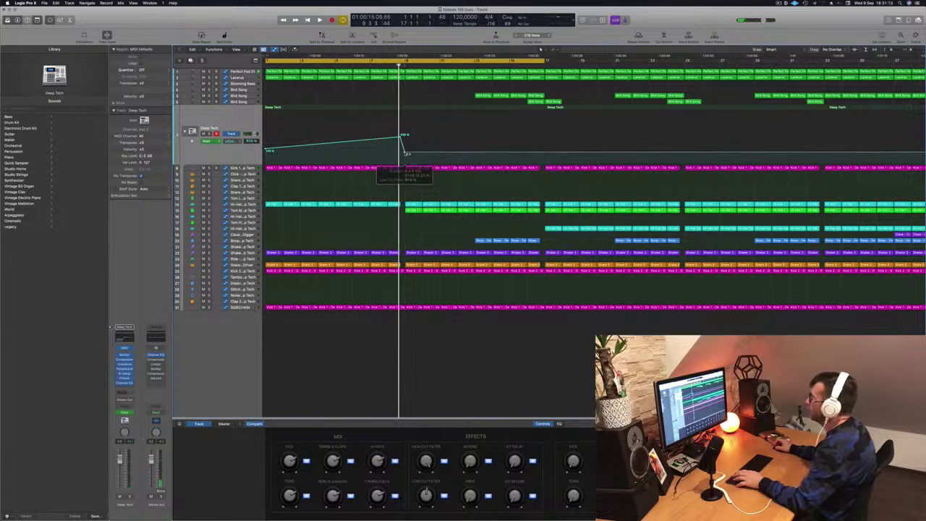
Play the filtered intro from the start and inspect the Compressor settings on the Deep Tech channel.
{"action": "key", "text": "Return"}
{"action": "key", "text": "super+Left"}
{"action": "key", "text": "super+Left"}
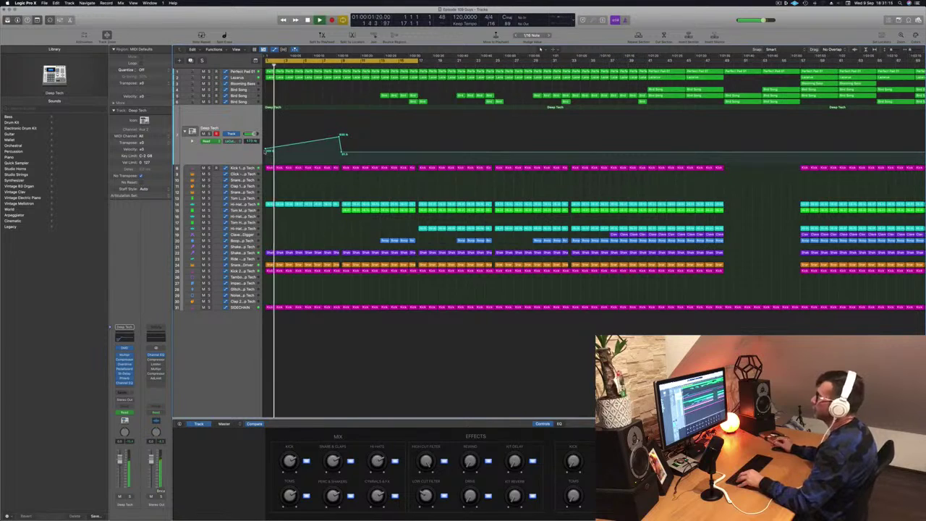
{"action": "key", "text": "Return"}
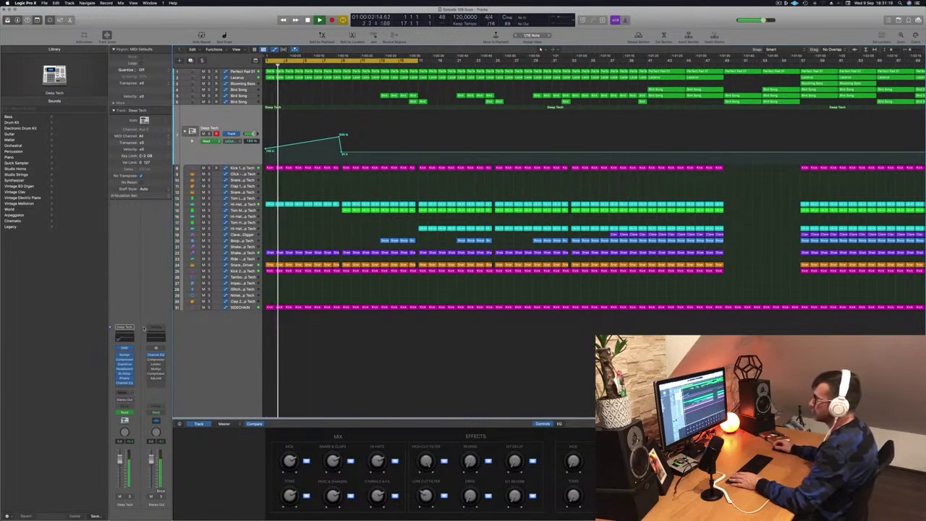
{"action": "left_click", "coordinate": [124, 360]}
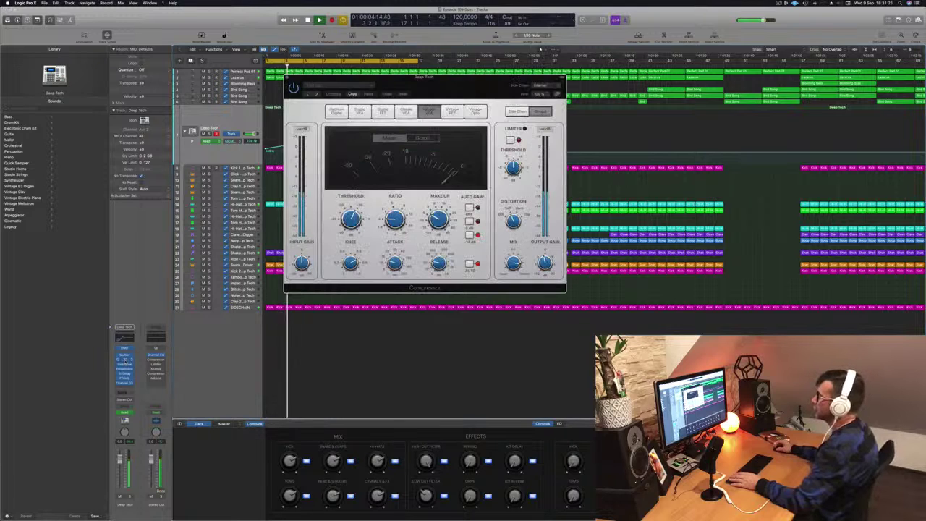
{"action": "key", "text": "super+w"}
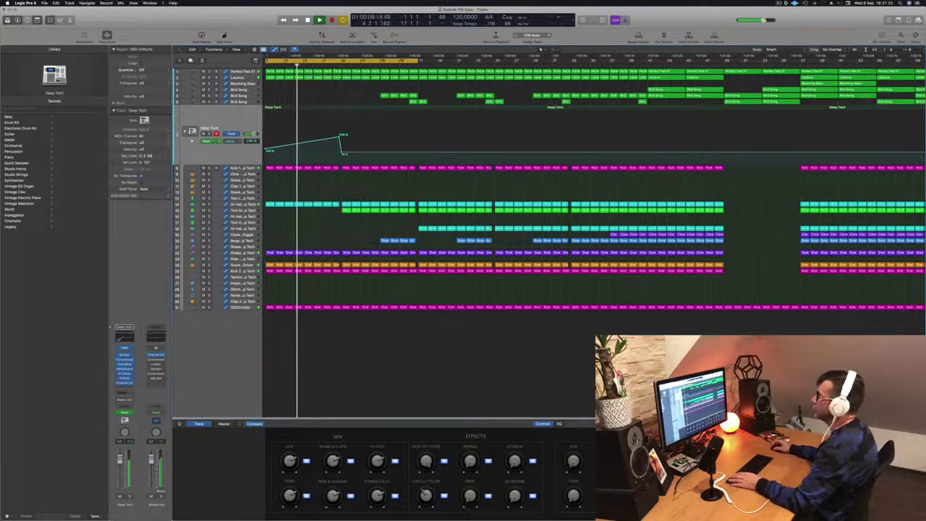
Add a peak at bar 9 to the Lazarus cutoff automation, return to the start and save the project.
{"action": "left_click", "coordinate": [241, 78]}
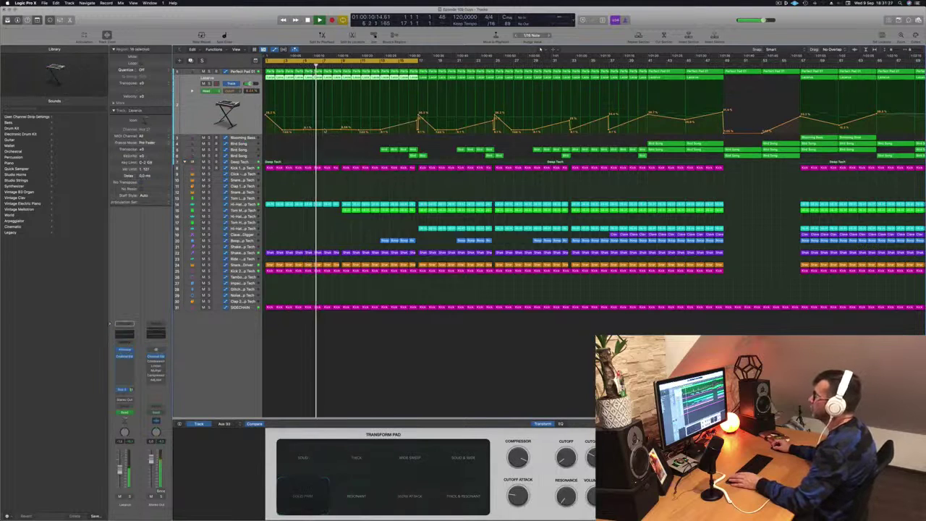
{"action": "left_click_drag", "start_coordinate": [327, 128], "coordinate": [344, 116]}
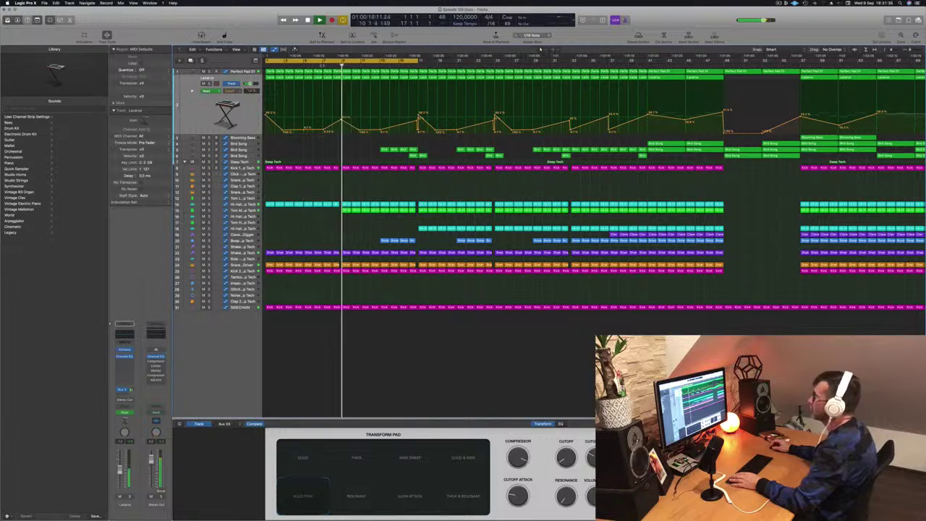
{"action": "key", "text": "Return"}
{"action": "key", "text": "super+s"}
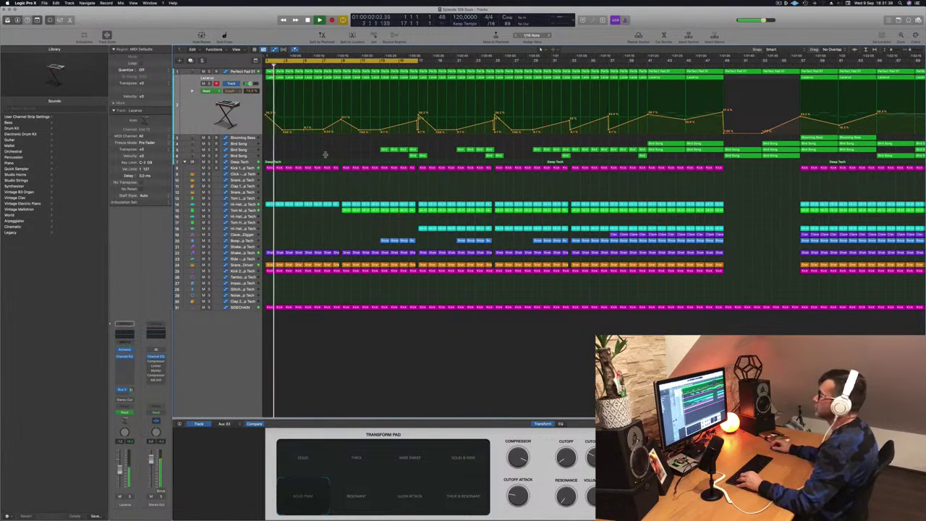
Delete the percussion regions on drum track 20 between bars 13 and 17.
{"action": "key", "text": "super+Left"}
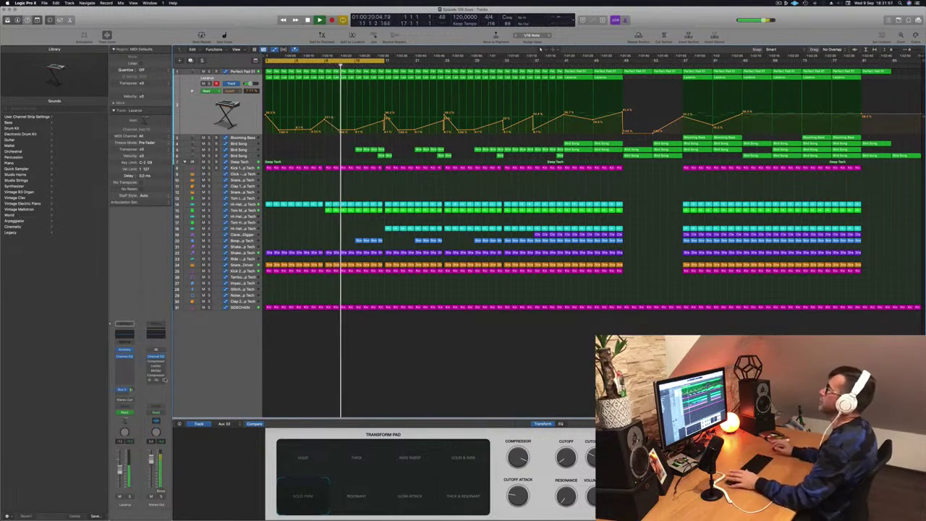
{"action": "left_click", "coordinate": [365, 240]}
{"action": "key", "text": "Delete"}
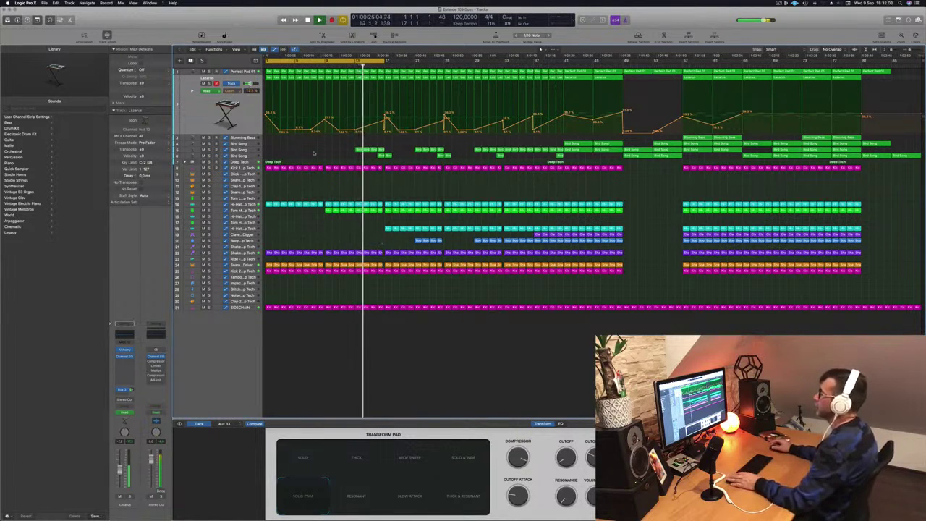
Delete the two Bird Song regions around bars 16 and 17 on the lower Bird Song track and resume playback near bar 12.
{"action": "left_click", "coordinate": [238, 149]}
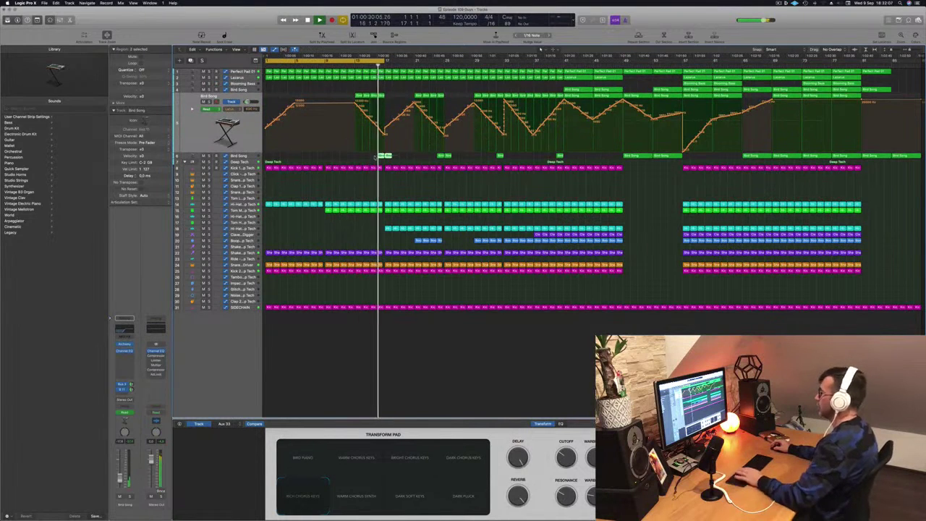
{"action": "key", "text": "Return"}
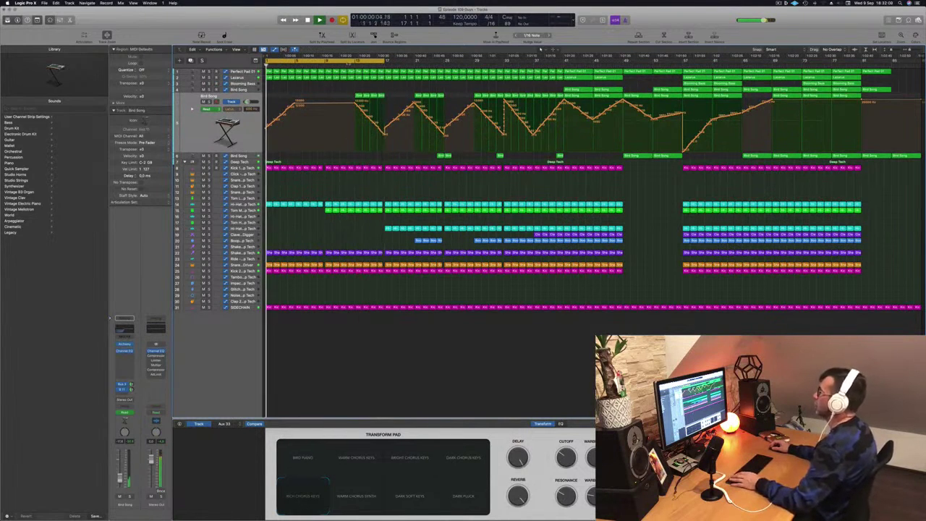
{"action": "left_click", "coordinate": [349, 63]}
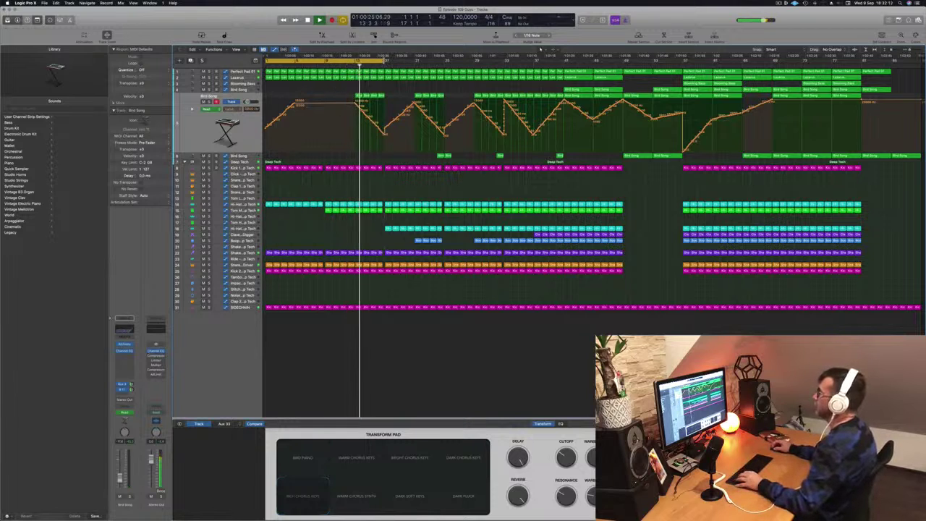
Extend the cycle range to bar 29 and replay the arrangement from around bar 13.
{"action": "left_click_drag", "start_coordinate": [383, 60], "coordinate": [475, 60]}
{"action": "scroll", "coordinate": [457, 186], "scroll_direction": "up", "scroll_amount": 5}
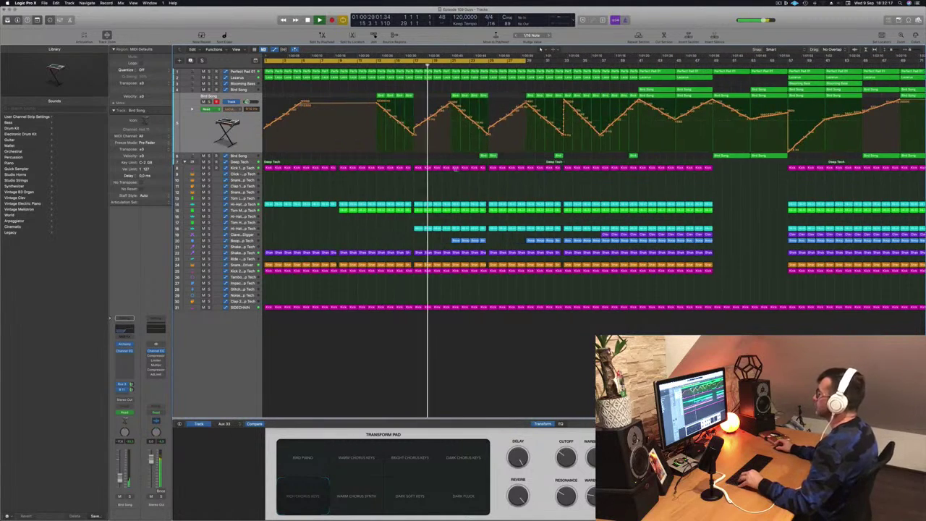
{"action": "scroll", "coordinate": [457, 186], "scroll_direction": "down", "scroll_amount": 4}
{"action": "scroll", "coordinate": [430, 192], "scroll_direction": "up", "scroll_amount": 2}
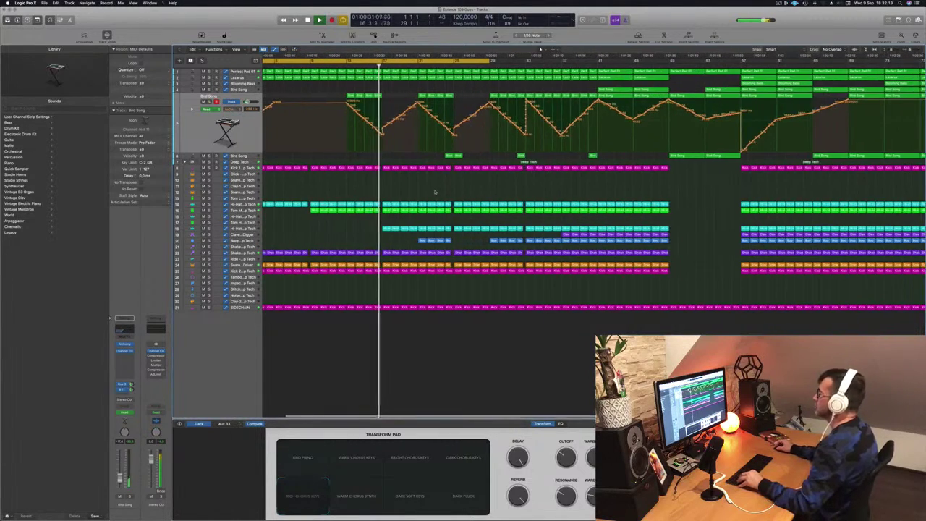
{"action": "scroll", "coordinate": [414, 181], "scroll_direction": "down", "scroll_amount": 2}
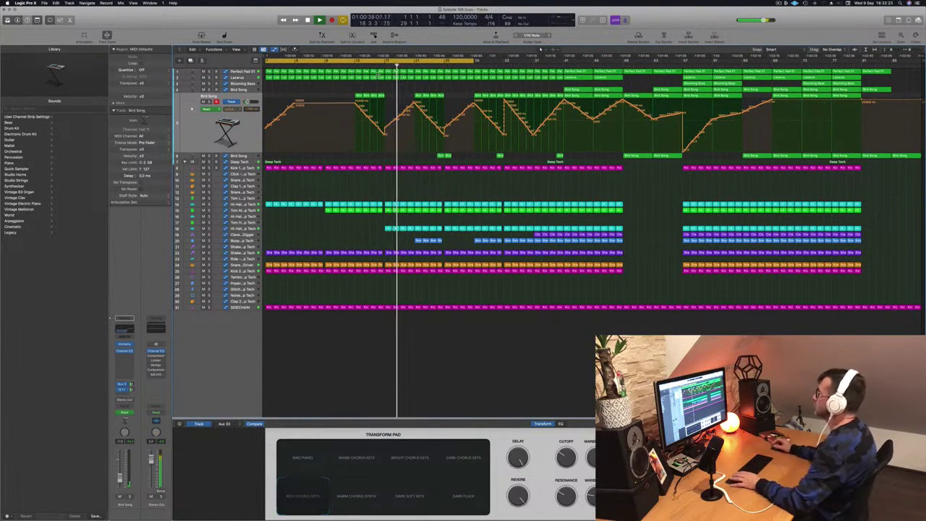
{"action": "key", "text": "space"}
{"action": "left_click", "coordinate": [353, 65]}
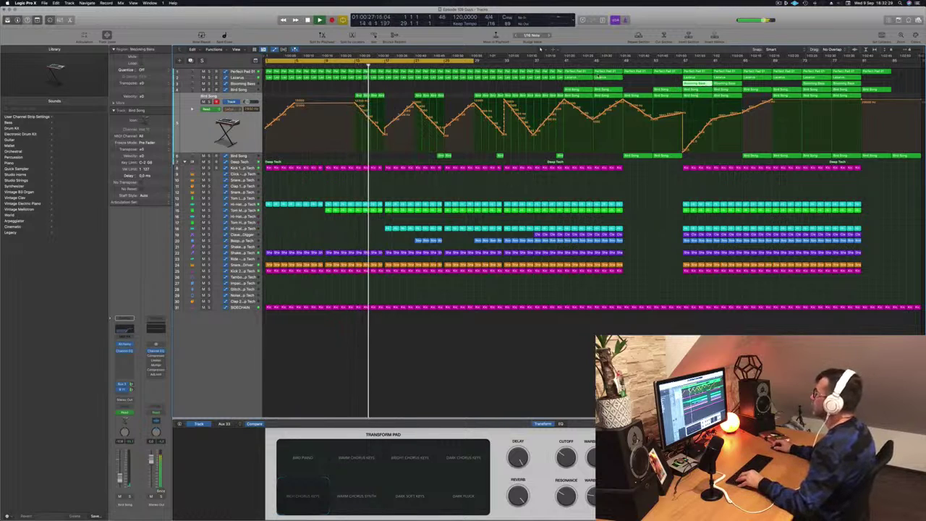
Audition the Lazarus track on its own around bar 17, restoring the full mix at the end.
{"action": "left_click", "coordinate": [217, 77]}
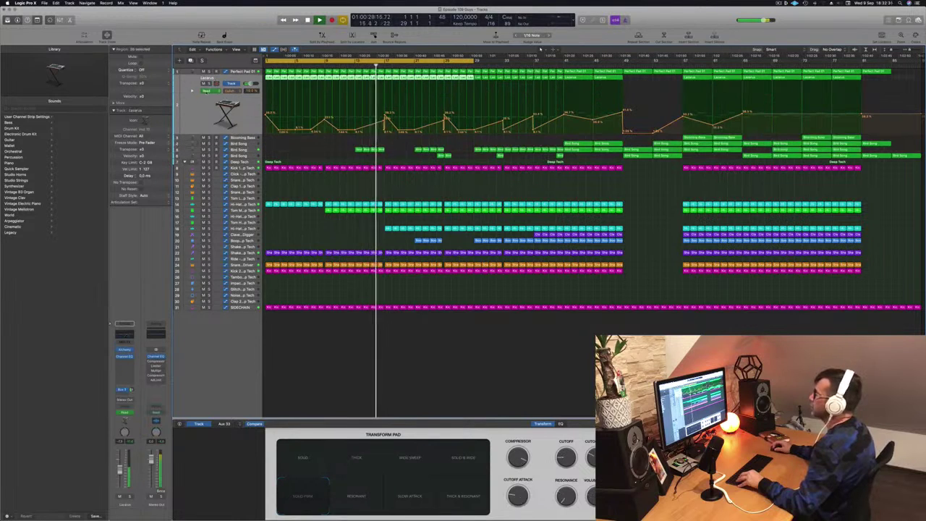
{"action": "key", "text": "s"}
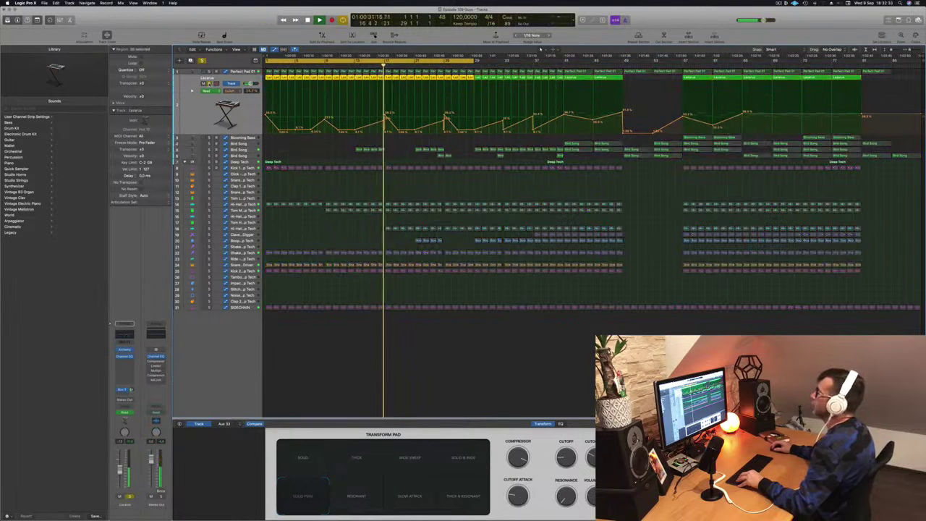
{"action": "key", "text": "s"}
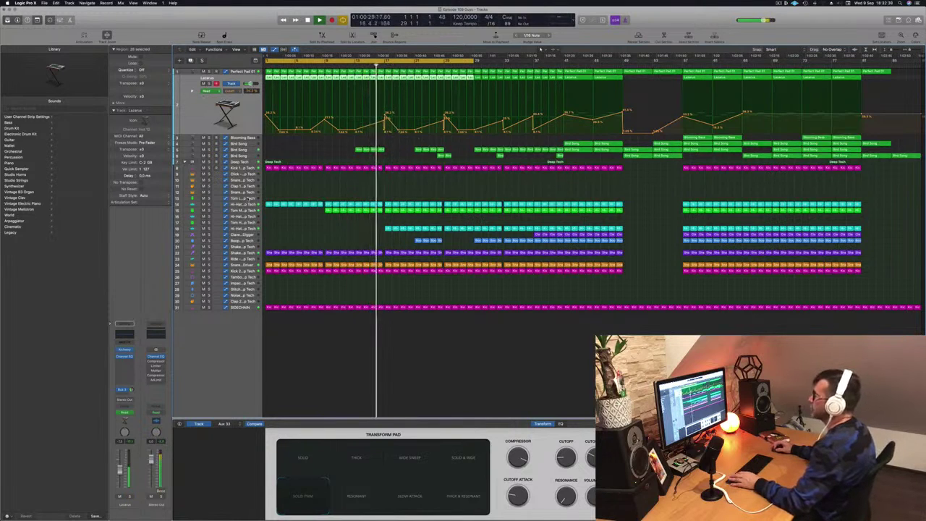
Add a sharp drop at bar 17 to the Deep Tech Low Cut Filter automation.
{"action": "left_click", "coordinate": [376, 161]}
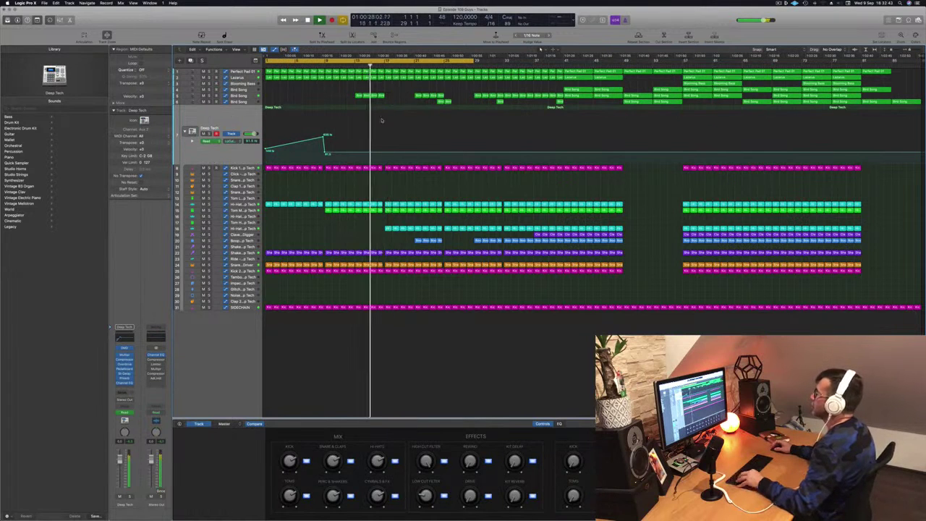
{"action": "key", "text": "super+Right"}
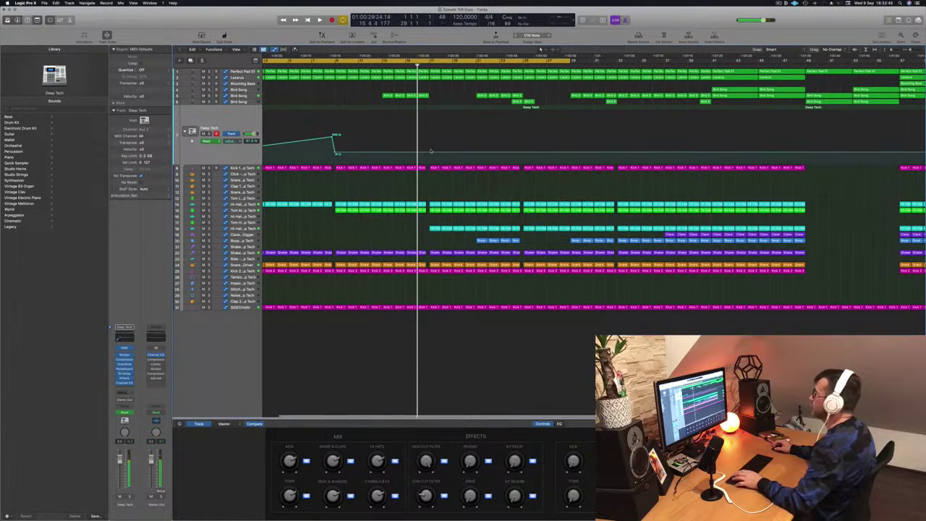
{"action": "left_click", "coordinate": [427, 152]}
{"action": "key", "text": "super+Right"}
{"action": "key", "text": "super+Right"}
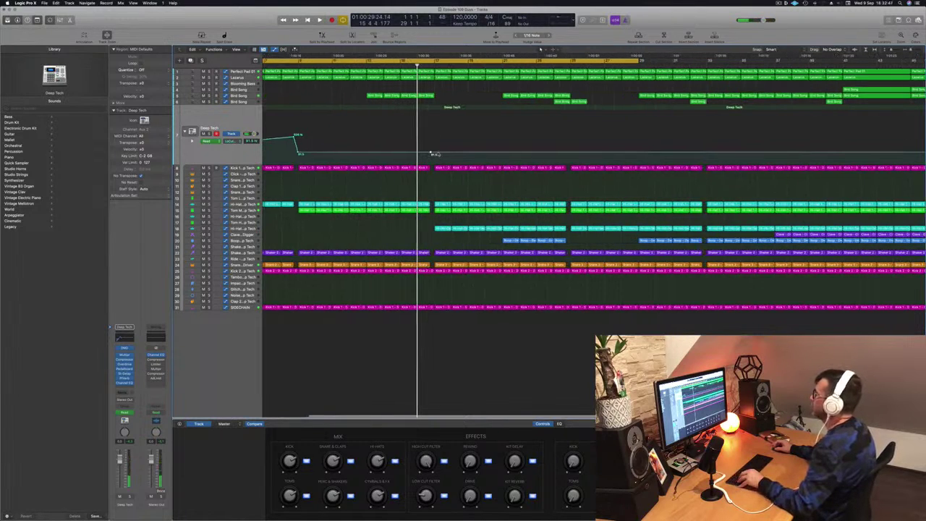
{"action": "left_click_drag", "start_coordinate": [434, 154], "coordinate": [433, 164]}
Play the transition into bar 17 to check the Low Cut Filter drop on Deep Tech.
{"action": "left_click", "coordinate": [425, 67]}
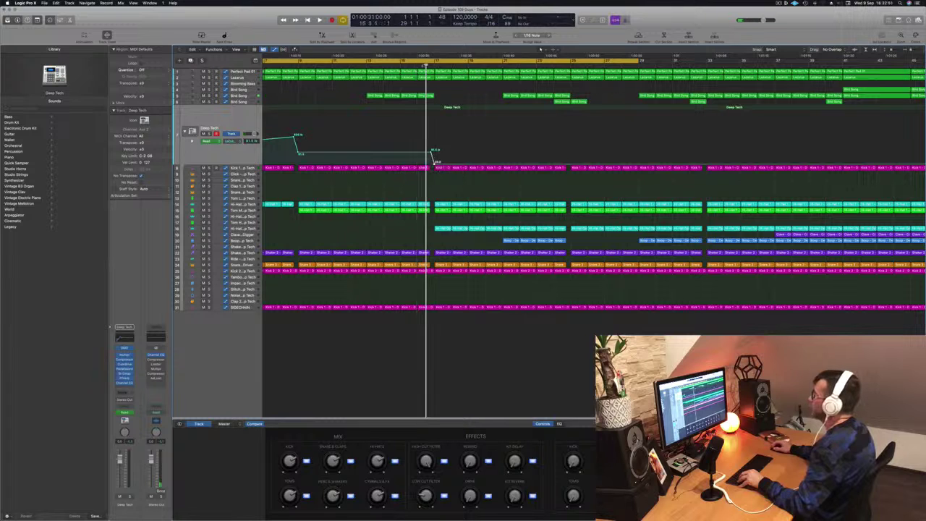
{"action": "scroll", "coordinate": [425, 67], "scroll_direction": "left", "scroll_amount": 5}
{"action": "key", "text": "space"}
{"action": "left_click", "coordinate": [536, 68]}
{"action": "left_click", "coordinate": [517, 68]}
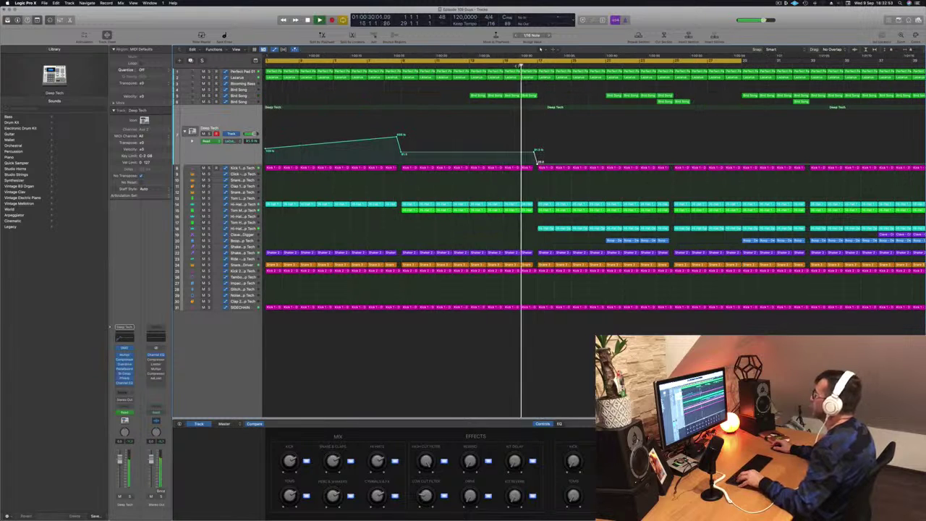
{"action": "scroll", "coordinate": [473, 106], "scroll_direction": "left", "scroll_amount": 5}
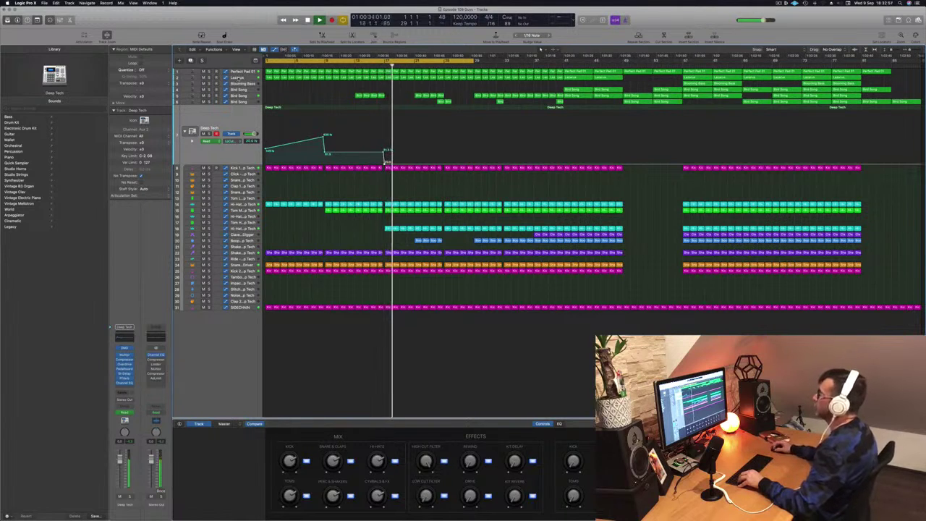
Raise the Lazarus cutoff automation into a high plateau between bars 17 and 21 and replay the transition.
{"action": "left_click", "coordinate": [238, 73]}
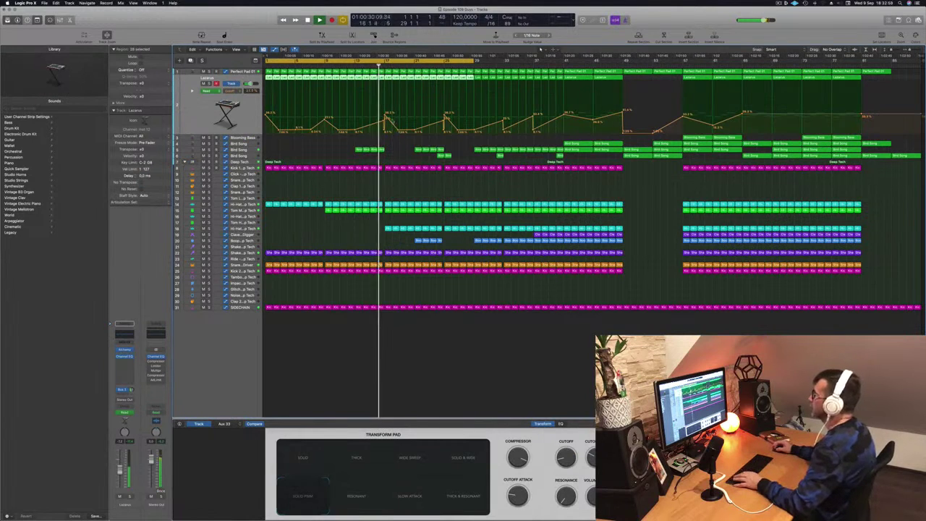
{"action": "left_click_drag", "start_coordinate": [397, 129], "coordinate": [400, 112]}
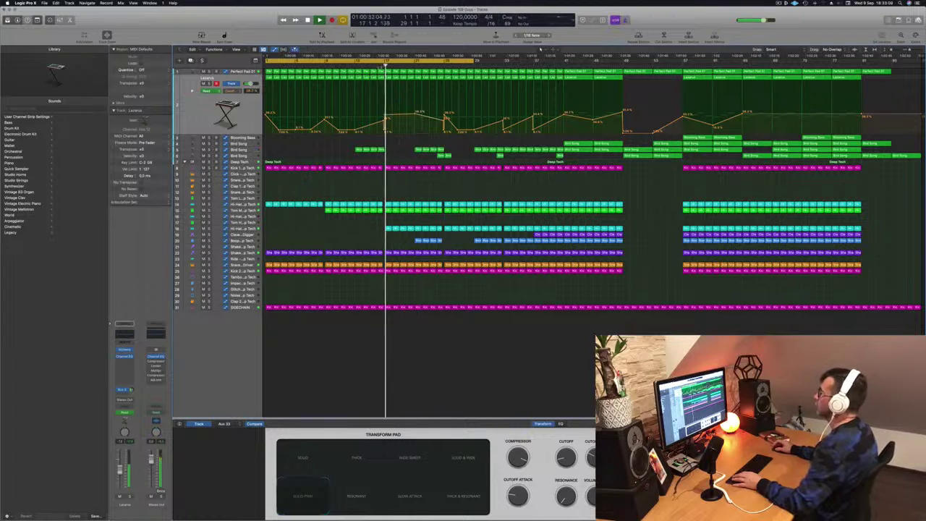
{"action": "left_click", "coordinate": [349, 66]}
Copy the four Bird Song regions starting at bar 13 to bar 17 and save the project.
{"action": "left_click", "coordinate": [329, 142]}
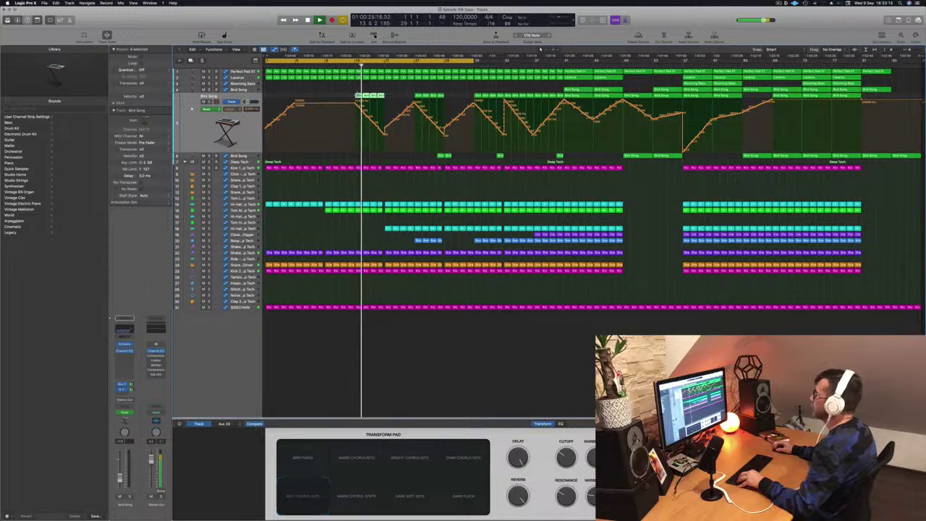
{"action": "left_click_drag", "start_coordinate": [365, 96], "coordinate": [391, 90]}
{"action": "key", "text": "super+s"}
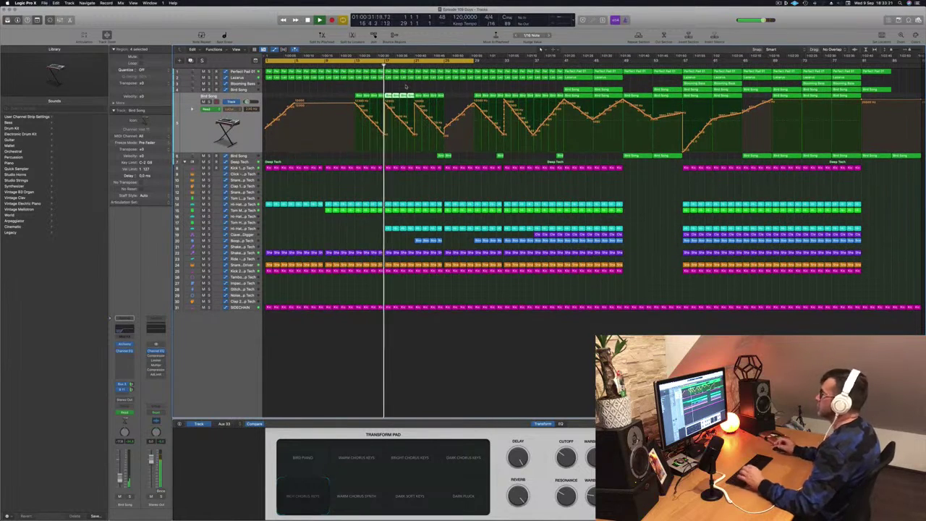
{"action": "key", "text": "super+Right"}
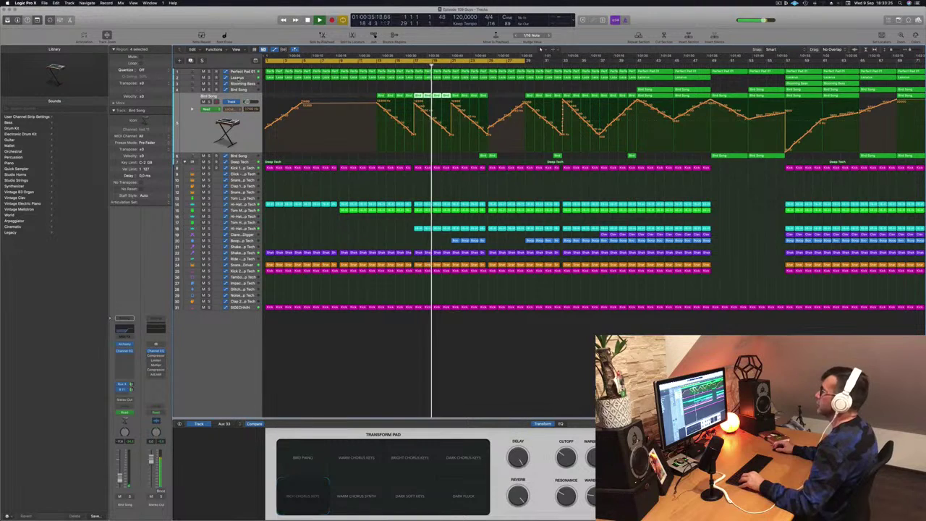
Drop the Lazarus cutoff automation to near zero at bar 21 and replay from bar 17.
{"action": "left_click", "coordinate": [238, 78]}
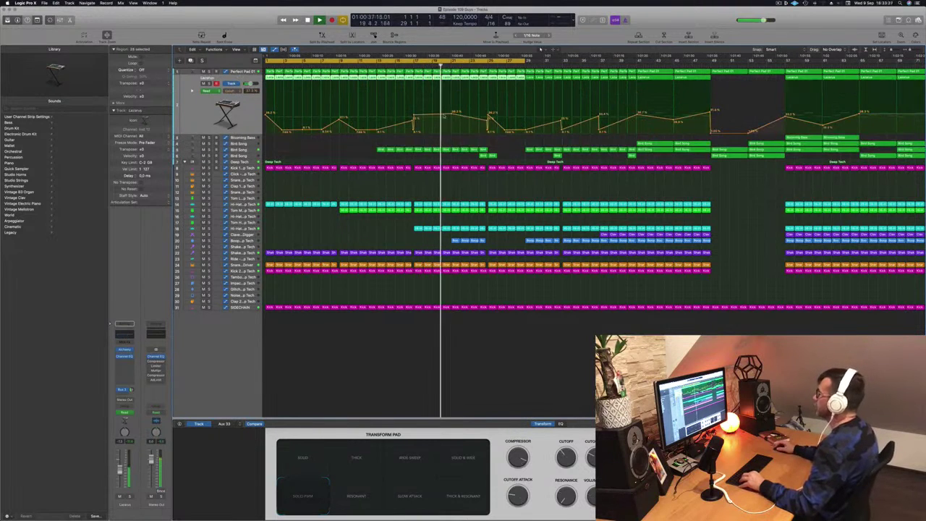
{"action": "left_click", "coordinate": [453, 114]}
{"action": "left_click_drag", "start_coordinate": [453, 114], "coordinate": [451, 133]}
{"action": "left_click", "coordinate": [413, 64]}
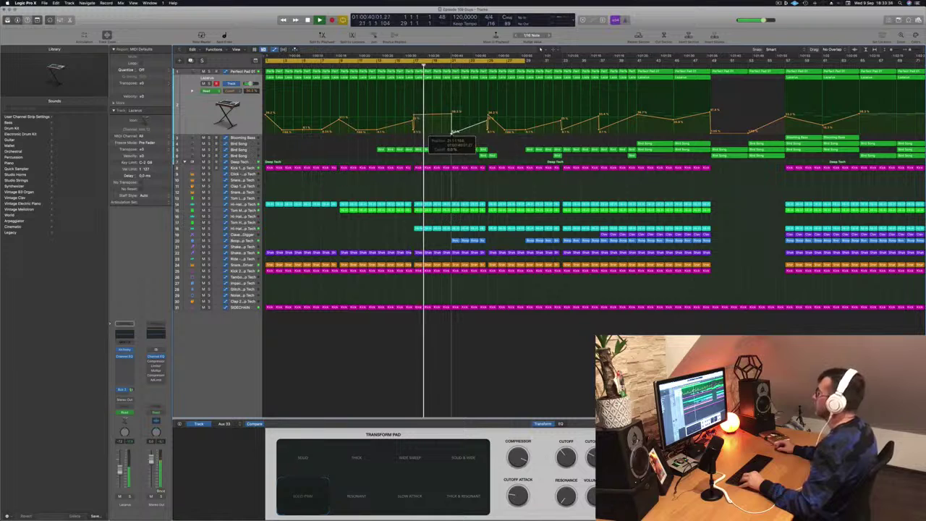
{"action": "key", "text": "super+Left"}
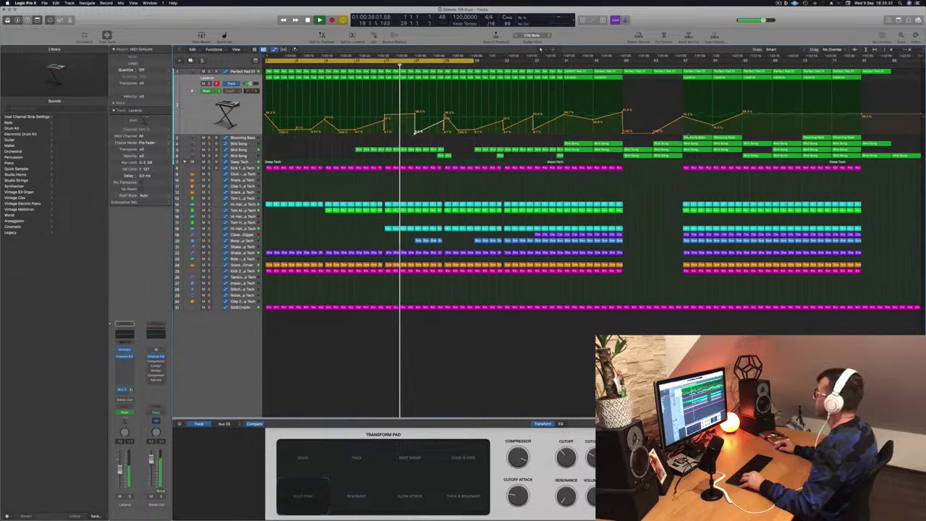
Copy the Blooming Bass region from bar 57 to bar 21 and play from there.
{"action": "left_click", "coordinate": [697, 138]}
{"action": "left_click_drag", "start_coordinate": [696, 137], "coordinate": [430, 144]}
{"action": "key", "text": "super+Right"}
{"action": "key", "text": "super+Right"}
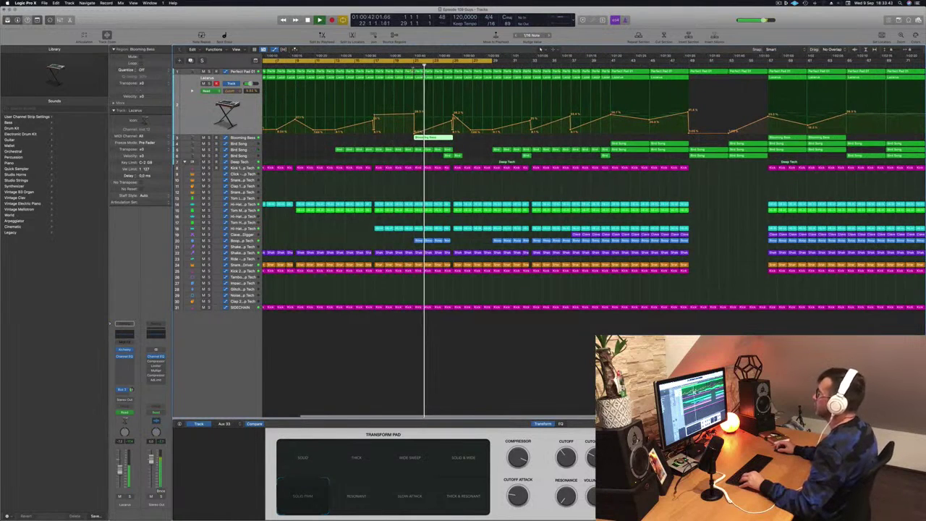
{"action": "left_click", "coordinate": [414, 65]}
Shorten the copied Blooming Bass region to one bar and repeat it four times across bars 21 to 24.
{"action": "key", "text": "space"}
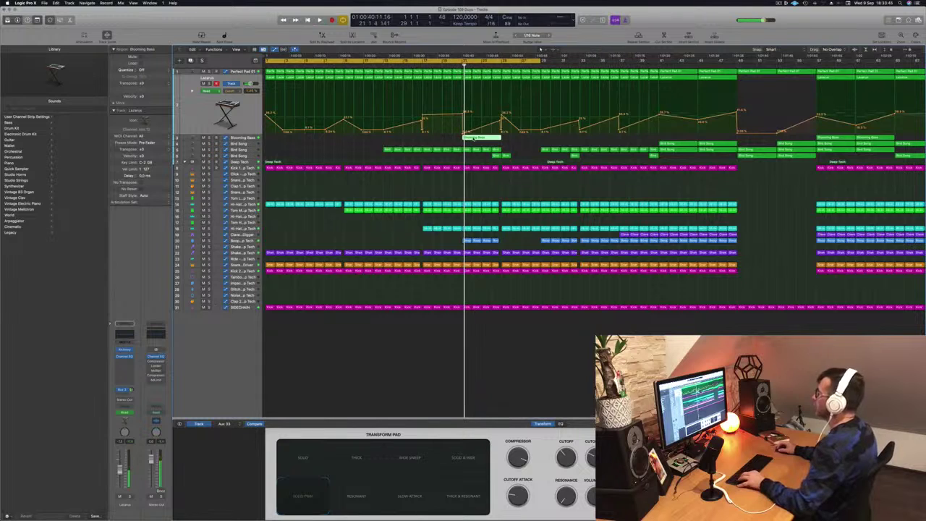
{"action": "left_click", "coordinate": [472, 137], "text": "super"}
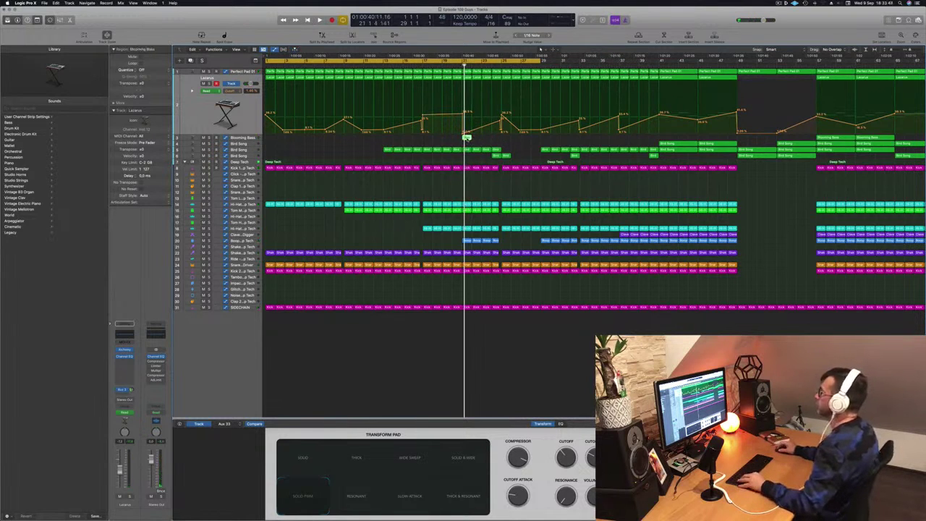
{"action": "left_click", "coordinate": [466, 137]}
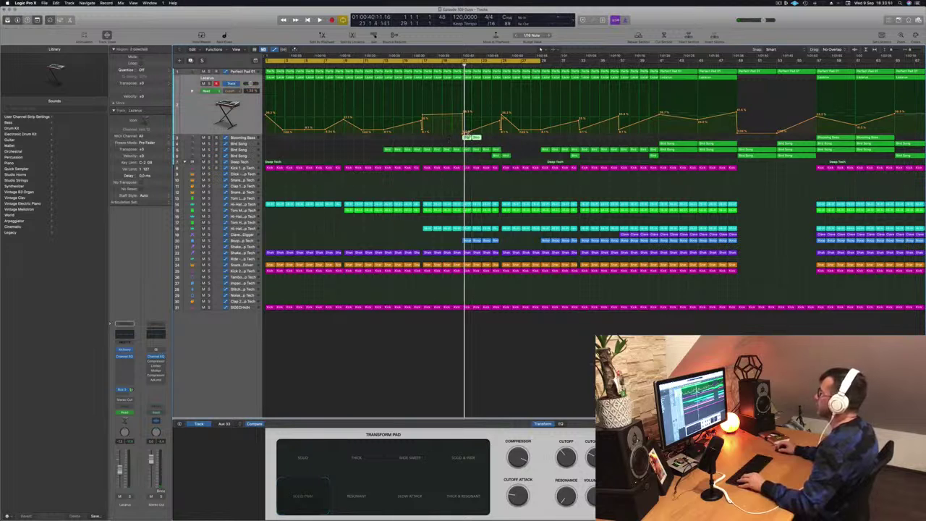
{"action": "key", "text": "Return"}
{"action": "key", "text": "space"}
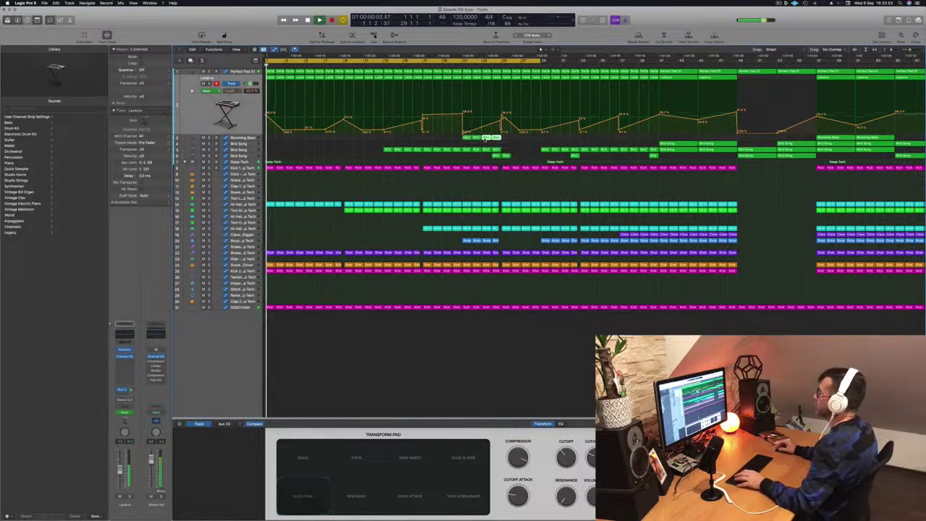
Reshape the Lazarus cutoff peak just before bar 25 and replay the section from around bar 21.
{"action": "left_click", "coordinate": [439, 64]}
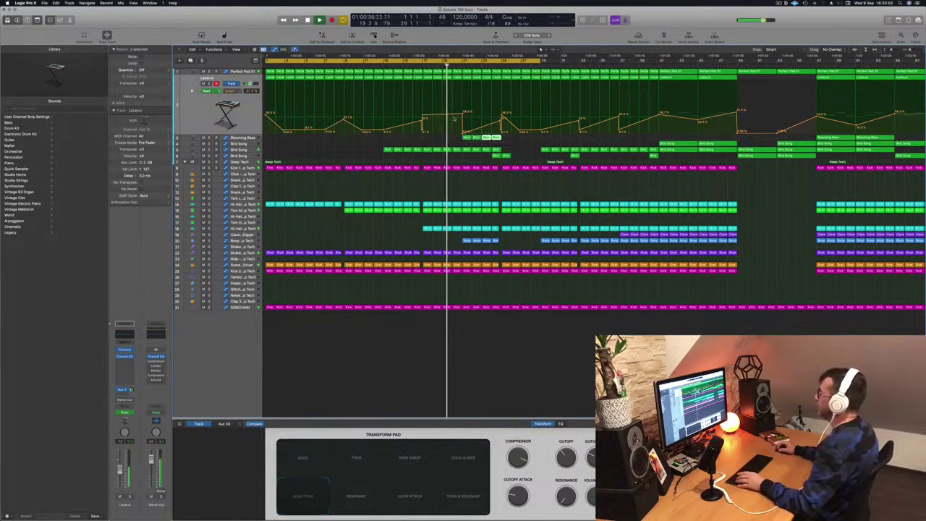
{"action": "key", "text": "super+Right"}
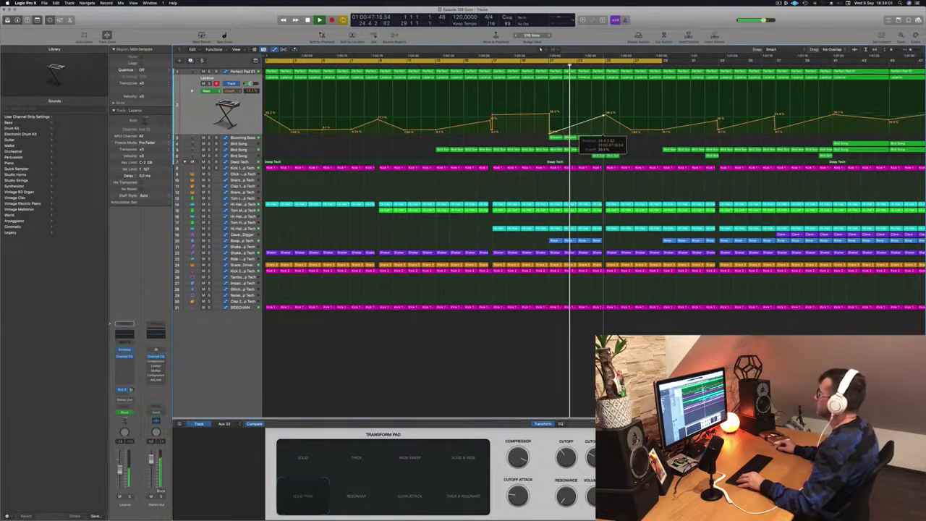
{"action": "key", "text": "super+Left"}
{"action": "key", "text": "super+Left"}
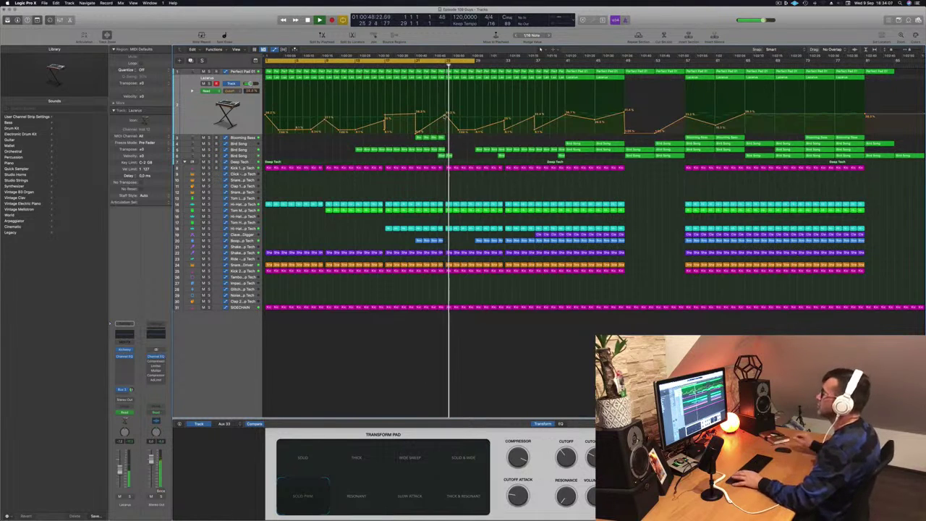
{"action": "left_click", "coordinate": [407, 61]}
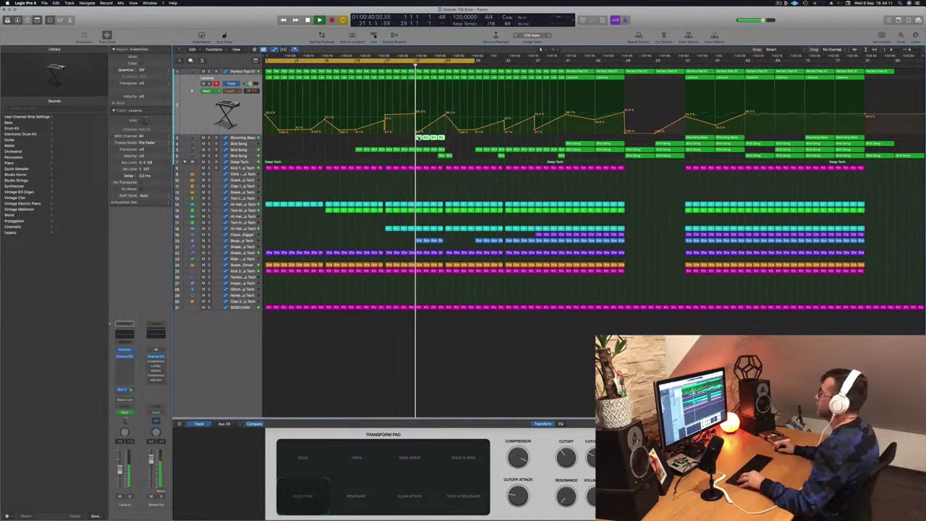
Copy the four Blooming Bass regions from bars 21–24 to bars 25–28, and the Boop percussion regions from bars 29–32 to the same bars.
{"action": "left_click_drag", "start_coordinate": [431, 137], "coordinate": [454, 143]}
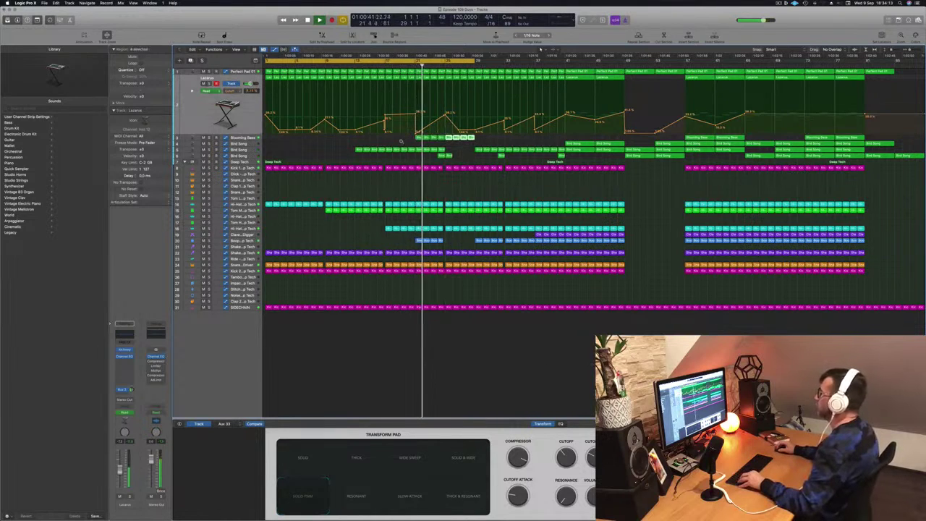
{"action": "left_click", "coordinate": [249, 150]}
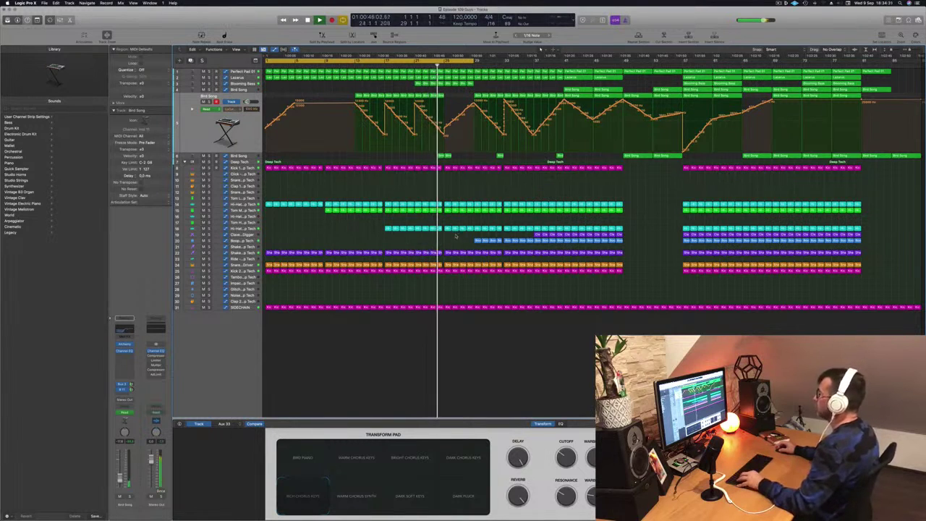
{"action": "left_click_drag", "start_coordinate": [488, 240], "coordinate": [452, 248]}
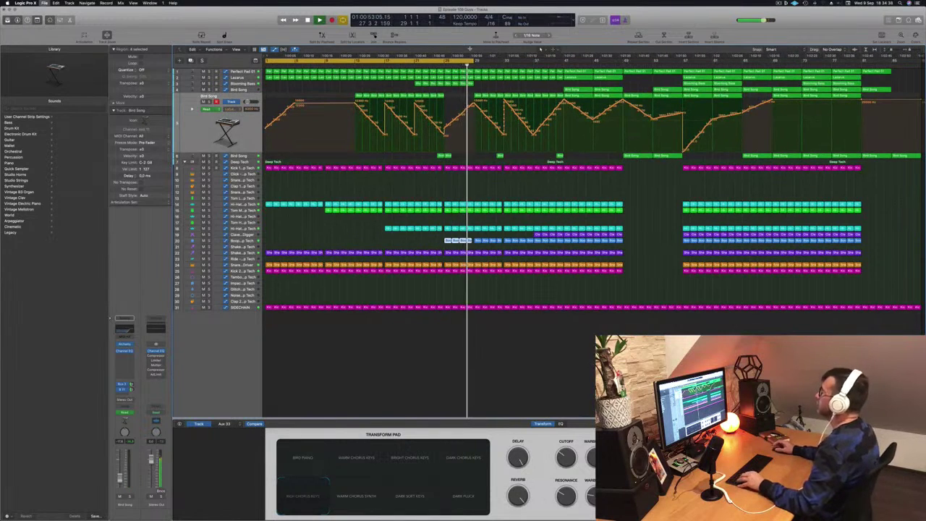
Replay the transition around bar 25 and extend the cycle range to end at bar 37.
{"action": "scroll", "coordinate": [393, 77], "scroll_direction": "up", "scroll_amount": 1}
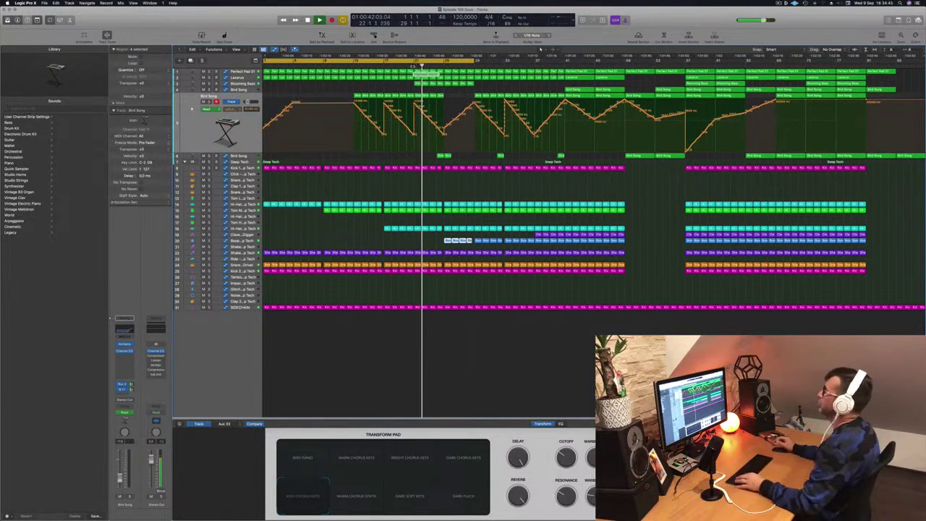
{"action": "key", "text": "super+Right"}
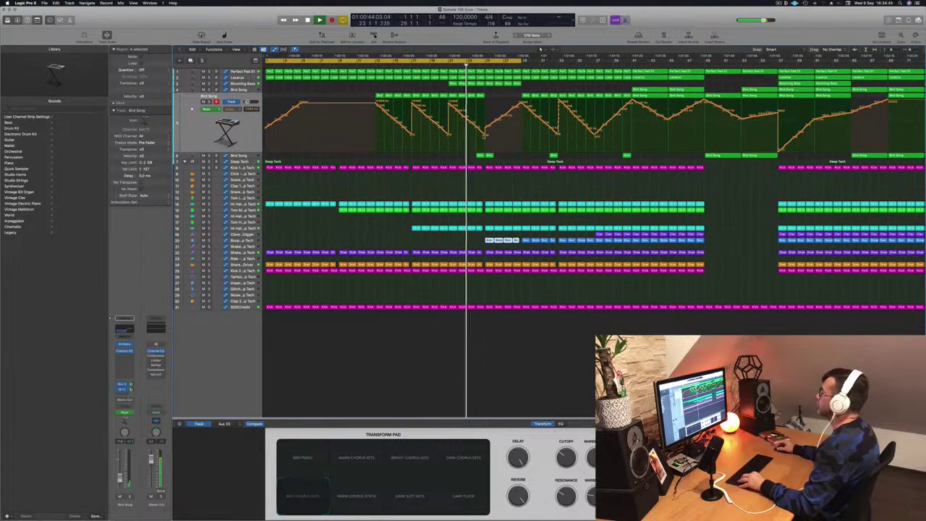
{"action": "key", "text": "super+Left"}
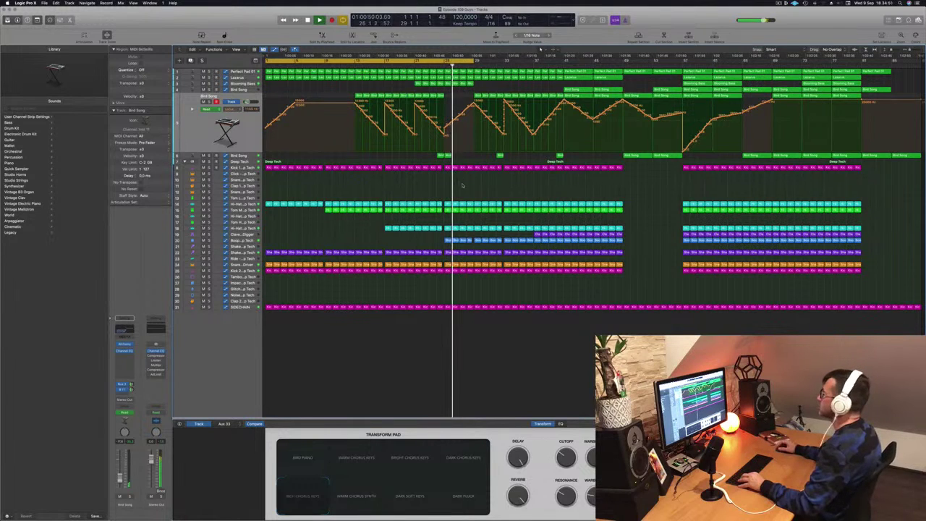
{"action": "key", "text": "super+Right"}
{"action": "key", "text": "super+Right"}
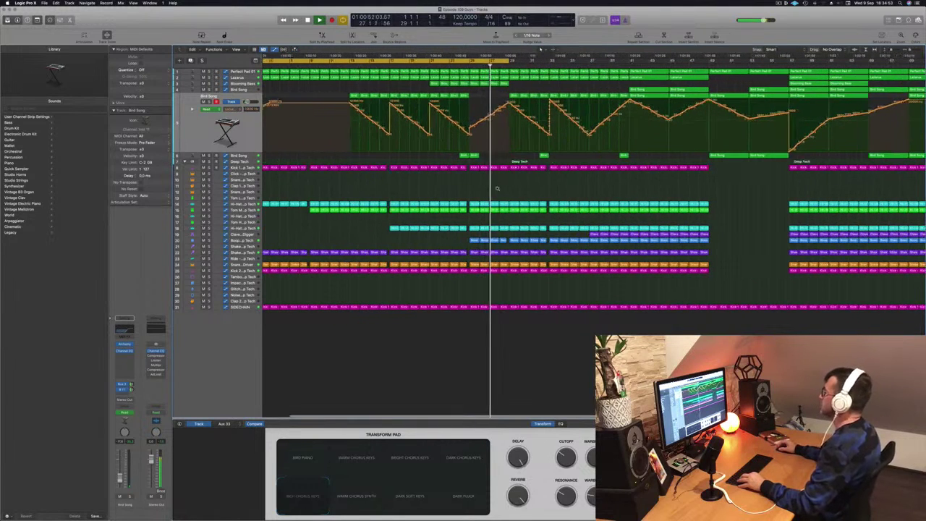
{"action": "key", "text": "super+Left"}
{"action": "key", "text": "super+Left"}
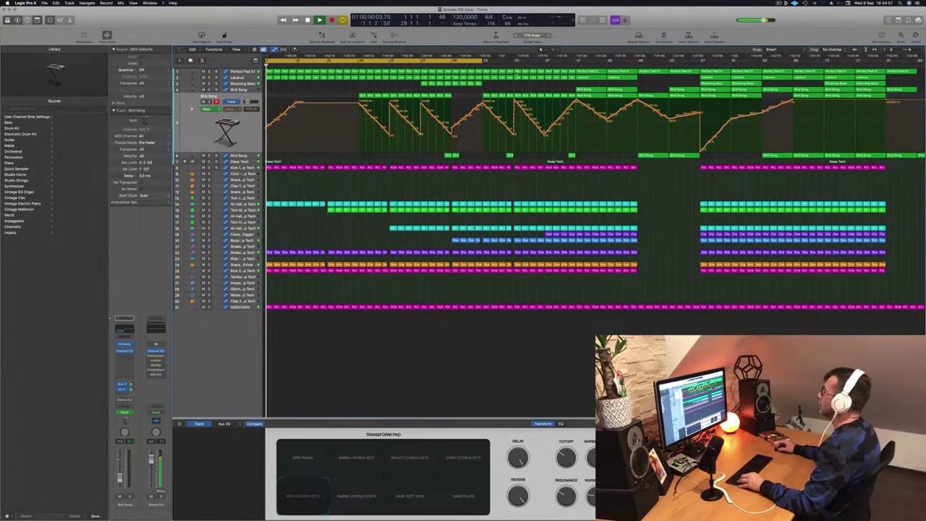
{"action": "left_click_drag", "start_coordinate": [482, 61], "coordinate": [542, 50]}
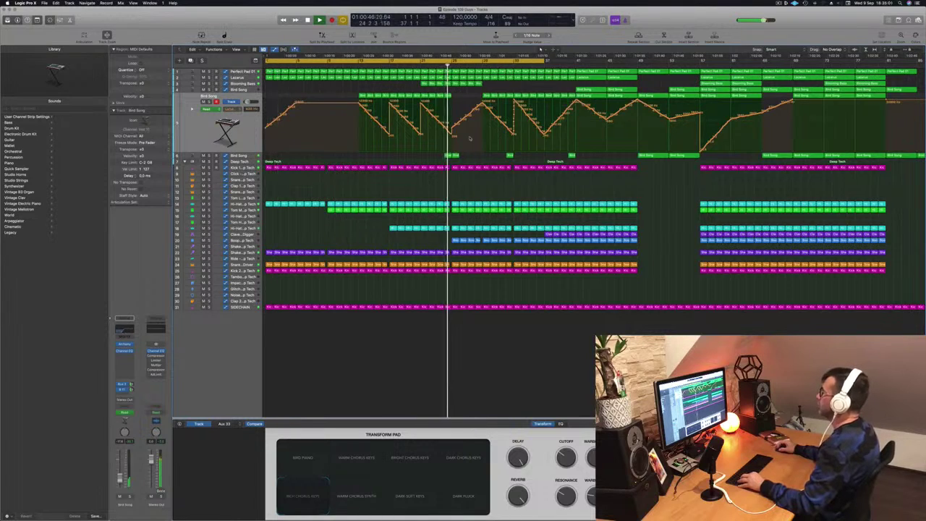
{"action": "scroll", "coordinate": [391, 89], "scroll_direction": "up", "scroll_amount": 8}
{"action": "scroll", "coordinate": [391, 86], "scroll_direction": "down", "scroll_amount": 8}
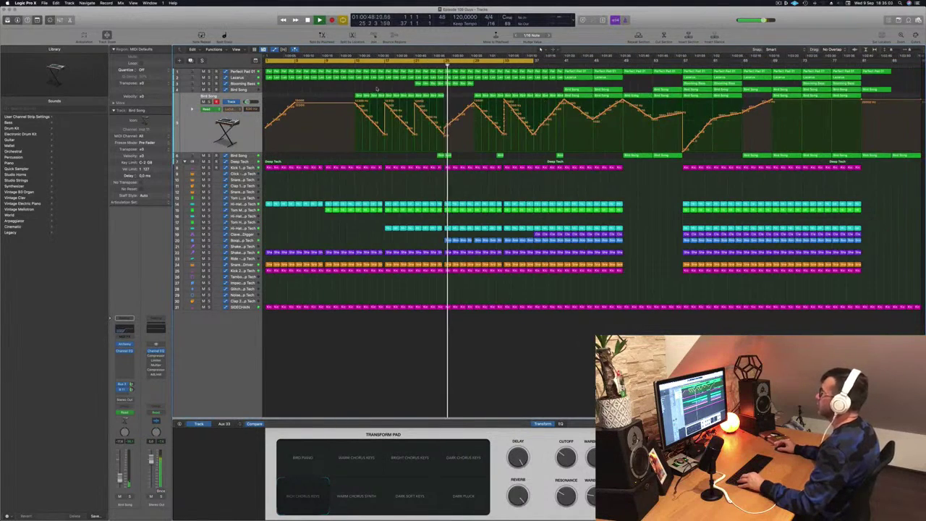
Show the Perfect Pad 01 automation, play from before bar 25, and lower its cutoff to near zero around bar 29.
{"action": "left_click", "coordinate": [241, 73]}
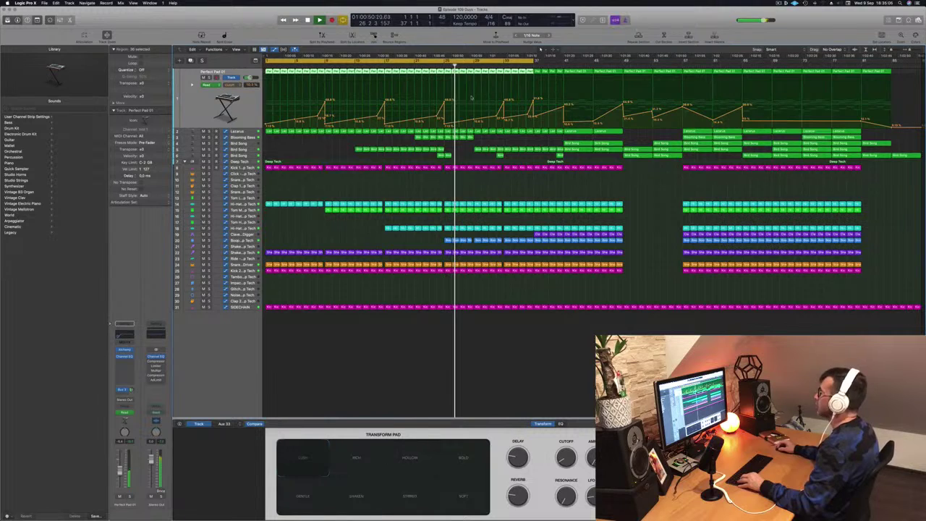
{"action": "left_click", "coordinate": [433, 66]}
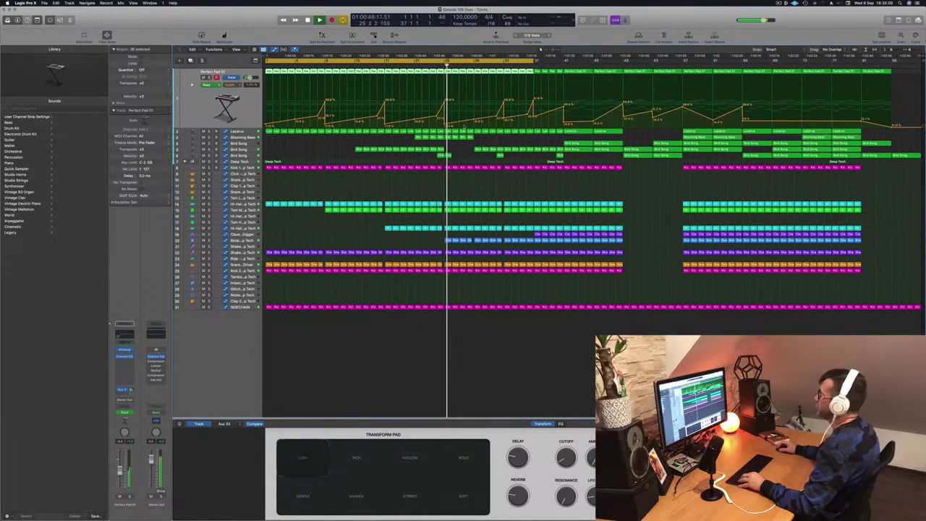
{"action": "left_click", "coordinate": [475, 125]}
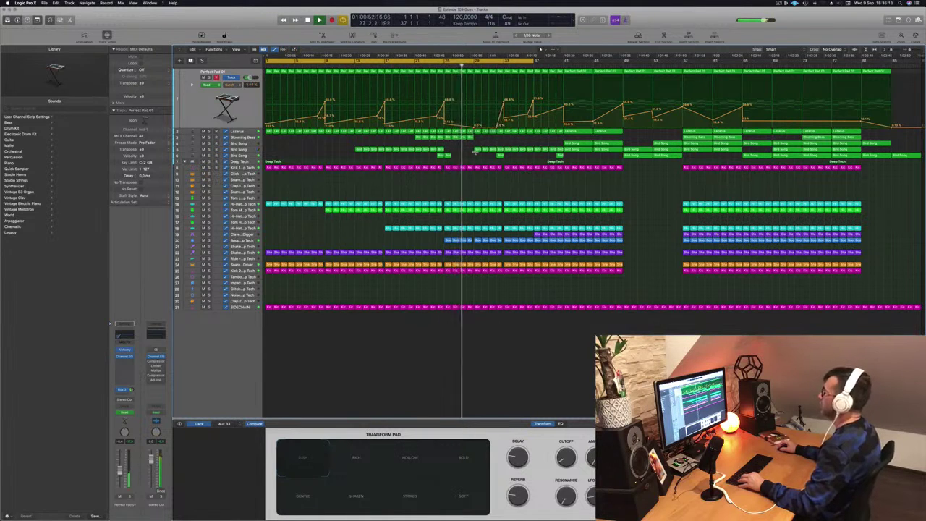
Copy the four Blooming Bass regions from bars 25–28 to bars 29–32 and listen to the result.
{"action": "key", "text": "super+Right"}
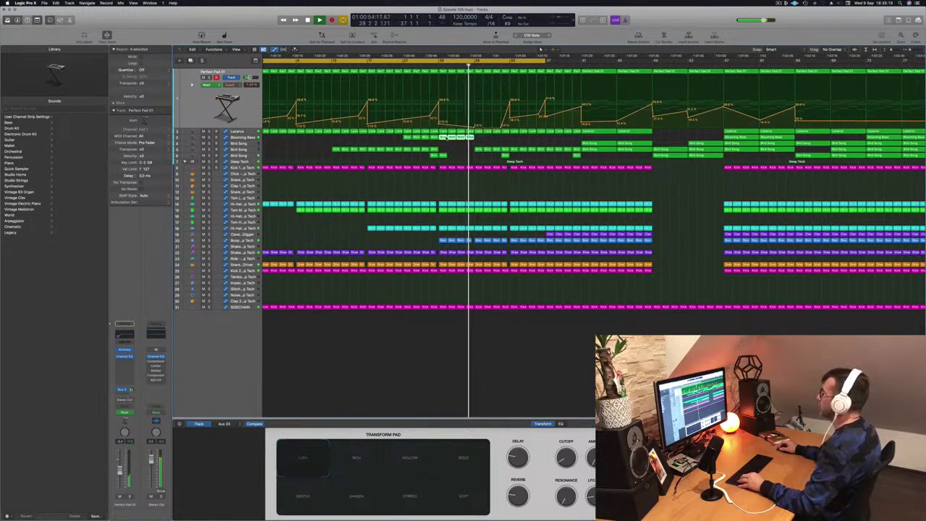
{"action": "left_click_drag", "start_coordinate": [443, 137], "coordinate": [477, 137]}
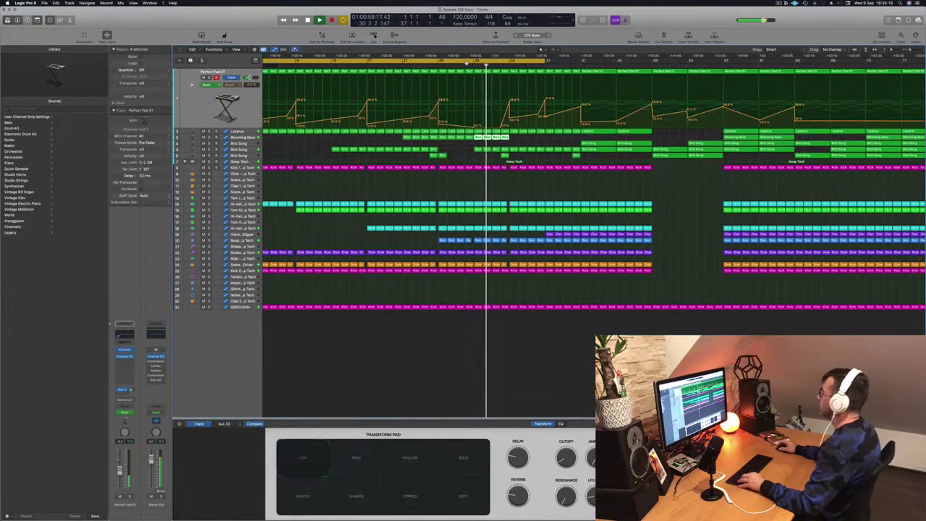
{"action": "key", "text": "super+Left"}
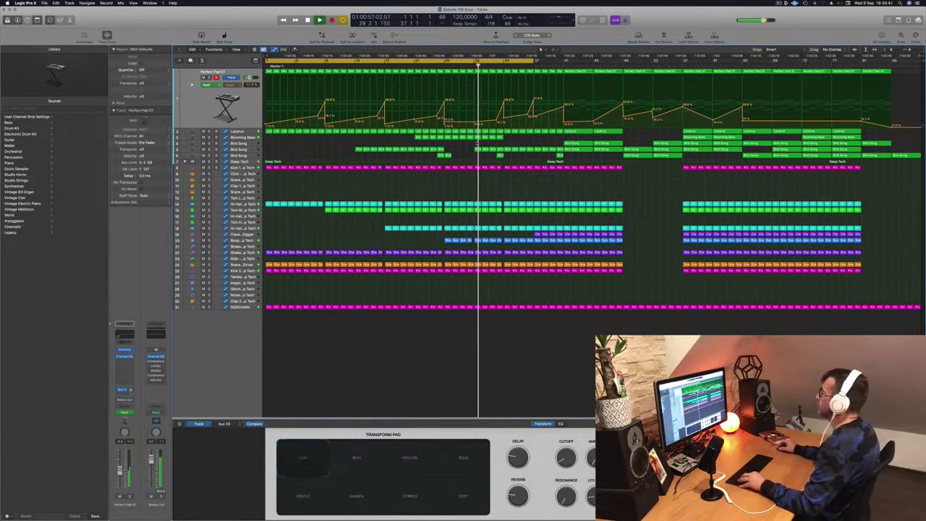
{"action": "key", "text": "super+Right"}
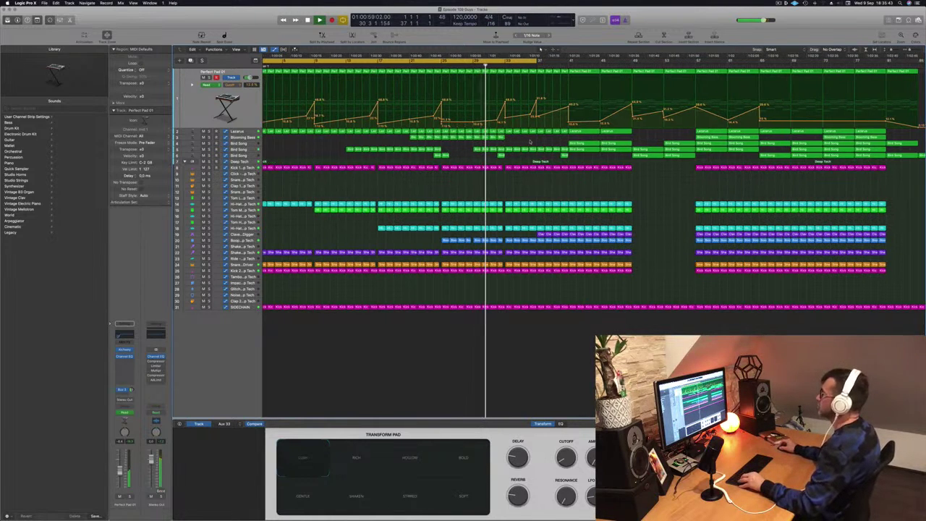
{"action": "key", "text": "super+Left"}
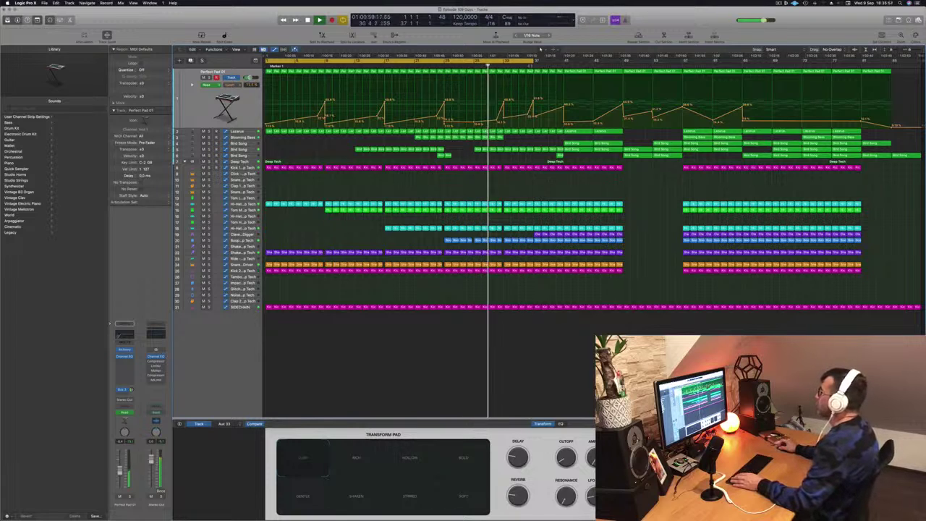
Shorten the cycle range to end at bar 33 and replay the arrangement from around bars 24 and 25.
{"action": "left_click_drag", "start_coordinate": [535, 61], "coordinate": [501, 63]}
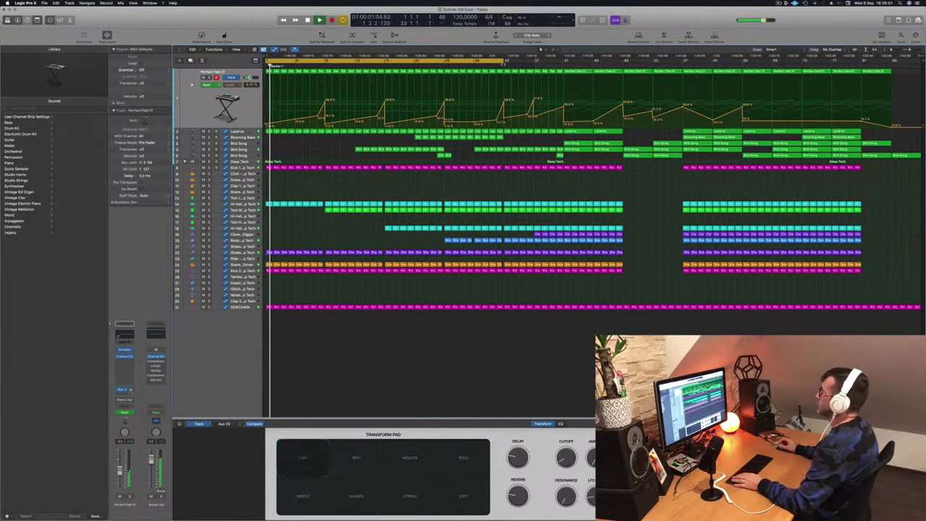
{"action": "left_click", "coordinate": [496, 66]}
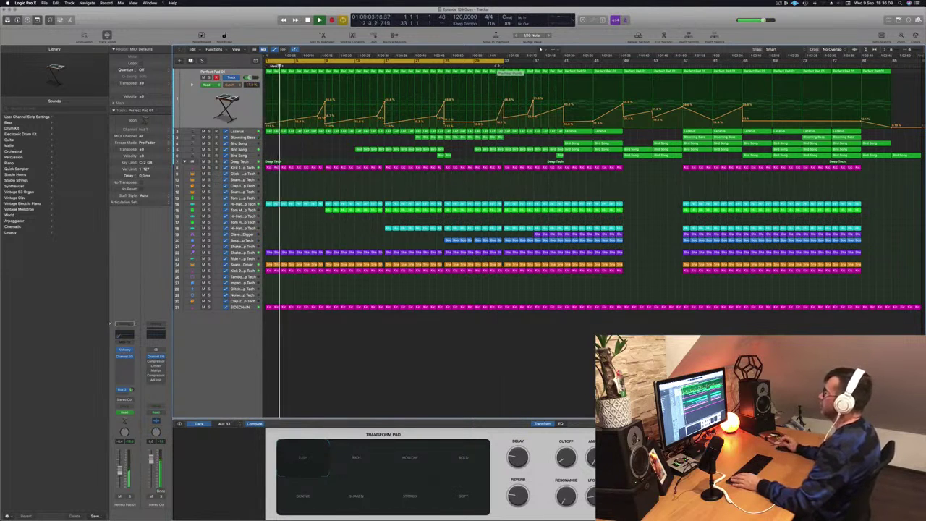
{"action": "left_click", "coordinate": [443, 66]}
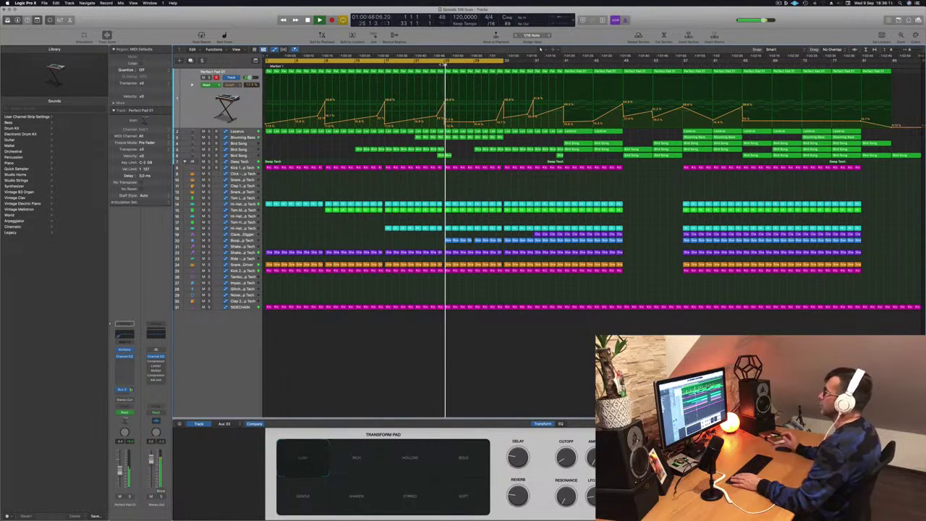
{"action": "left_click", "coordinate": [443, 66]}
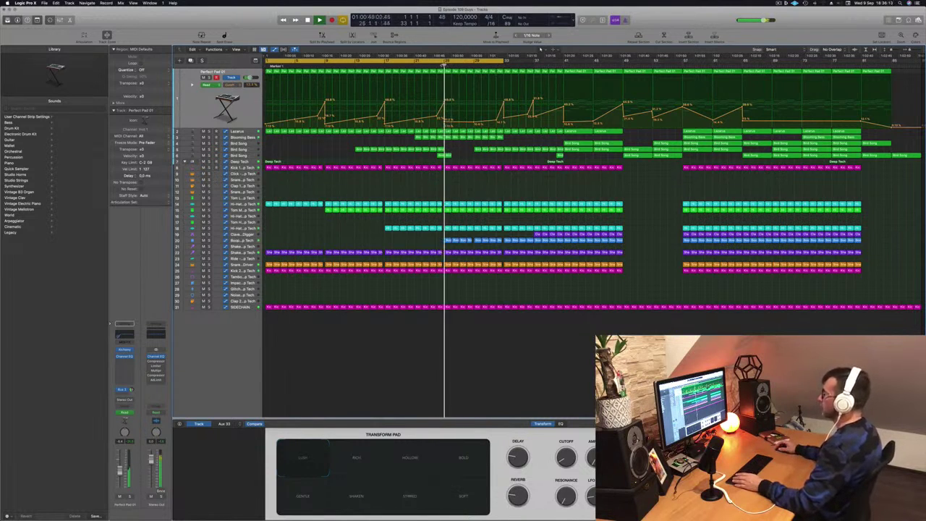
{"action": "left_click", "coordinate": [436, 66]}
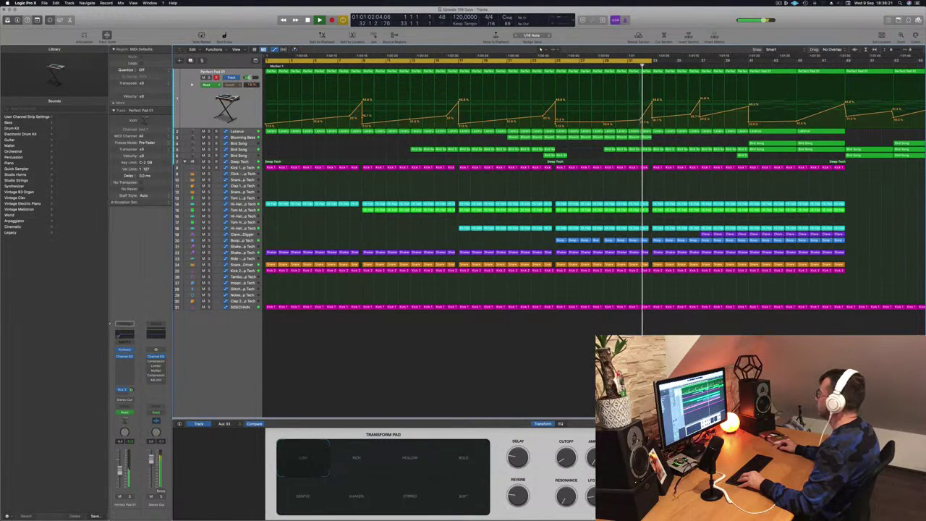
Play the transition from around bar 32 and extend the cycle range to end at bar 35.
{"action": "key", "text": "Return"}
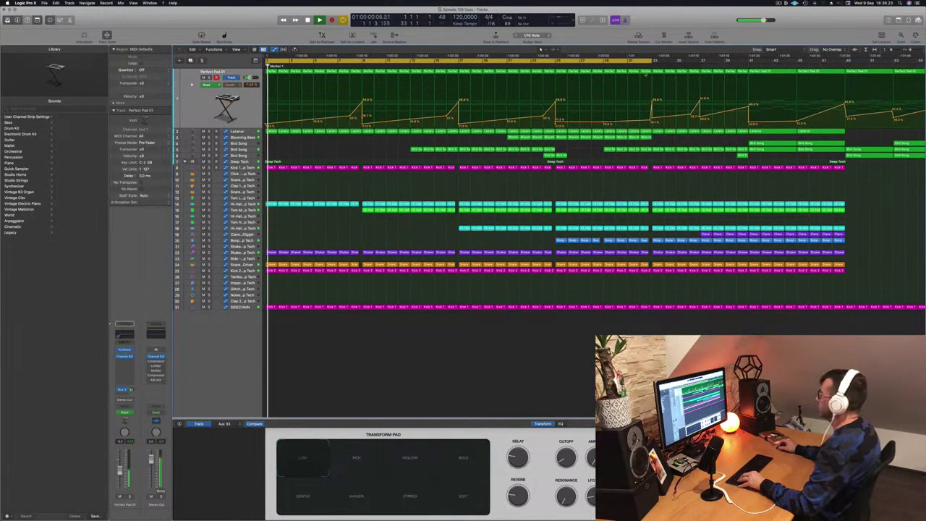
{"action": "left_click", "coordinate": [640, 66]}
{"action": "left_click_drag", "start_coordinate": [651, 61], "coordinate": [675, 63]}
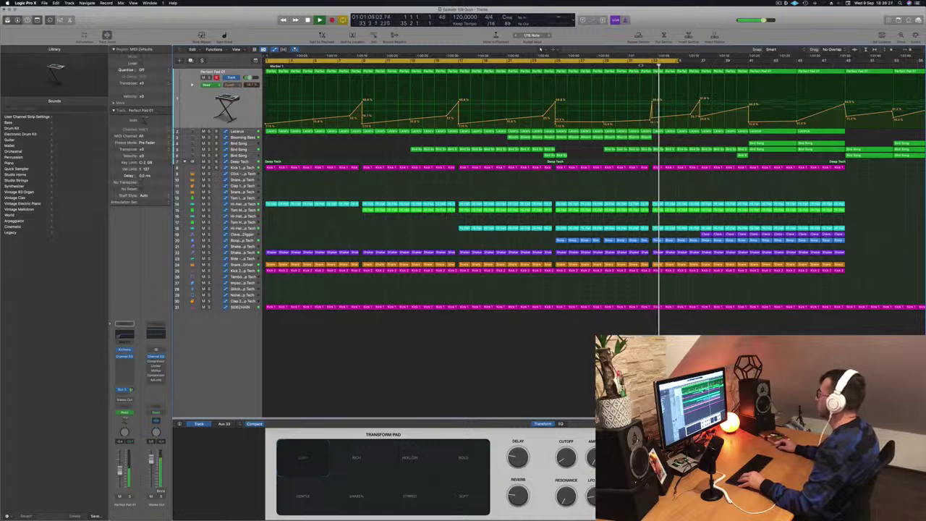
Drop the Perfect Pad 01 cutoff automation sharply after its peak at bar 33 and replay from around bar 30.
{"action": "left_click", "coordinate": [651, 119]}
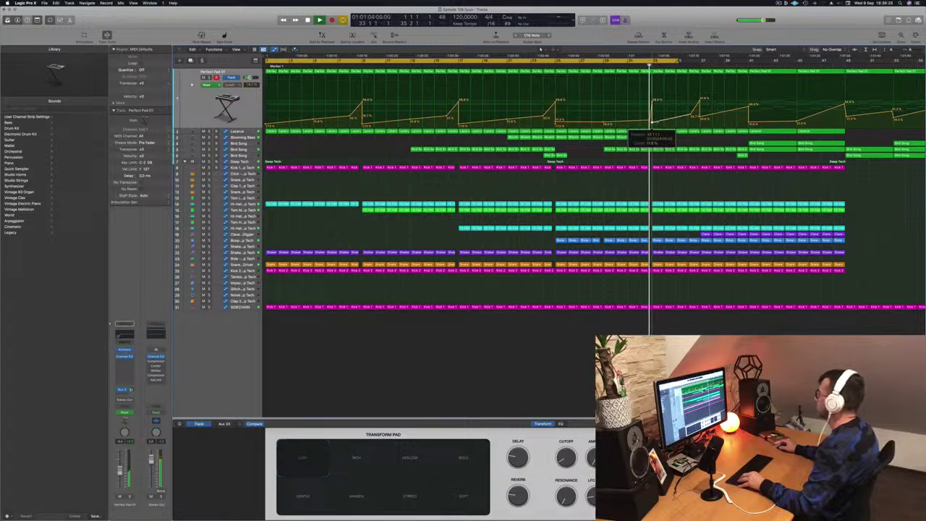
{"action": "key", "text": "super+Right"}
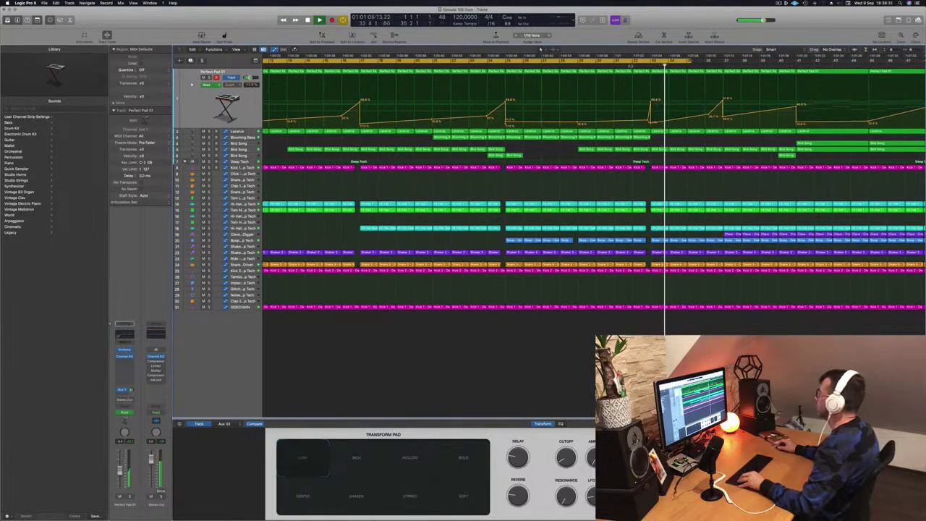
{"action": "key", "text": "super+Left"}
{"action": "key", "text": "super+Left"}
{"action": "key", "text": "super+Left"}
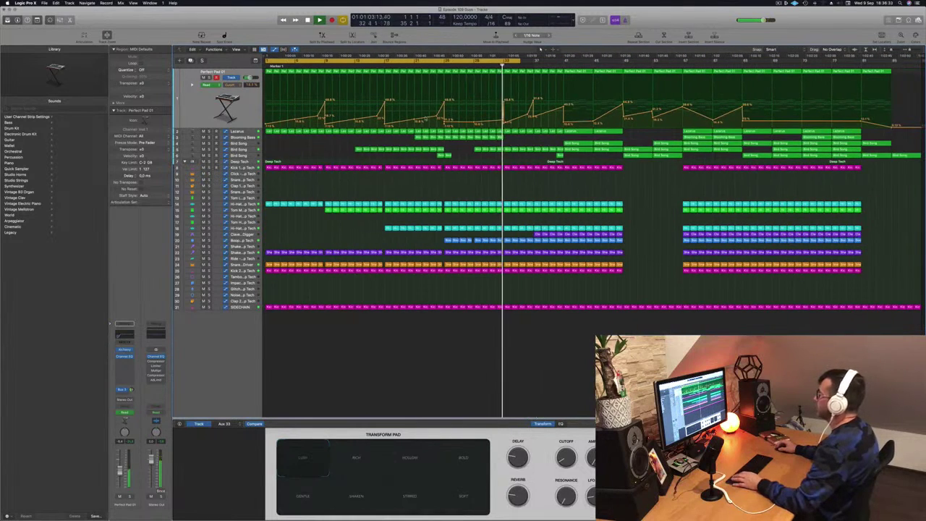
{"action": "left_click", "coordinate": [486, 66]}
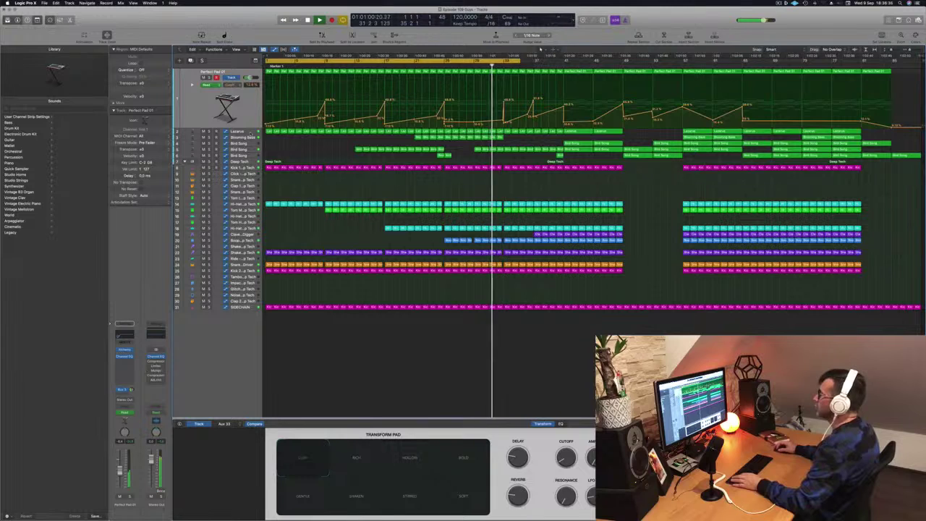
Shape a short Lazarus cutoff peak just after bar 33 that falls to near zero, and replay that transition repeatedly.
{"action": "key", "text": "super+Right"}
{"action": "key", "text": "super+Right"}
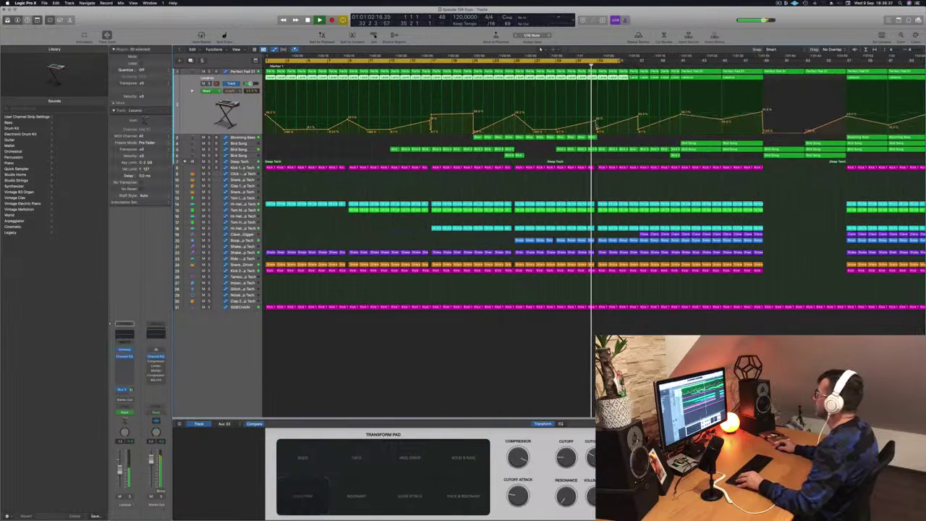
{"action": "mouse_move", "coordinate": [599, 129]}
{"action": "left_mouse_down"}
{"action": "mouse_move", "coordinate": [600, 102]}
{"action": "mouse_move", "coordinate": [605, 130]}
{"action": "left_mouse_up"}
{"action": "key", "text": "comma"}
{"action": "key", "text": "comma"}
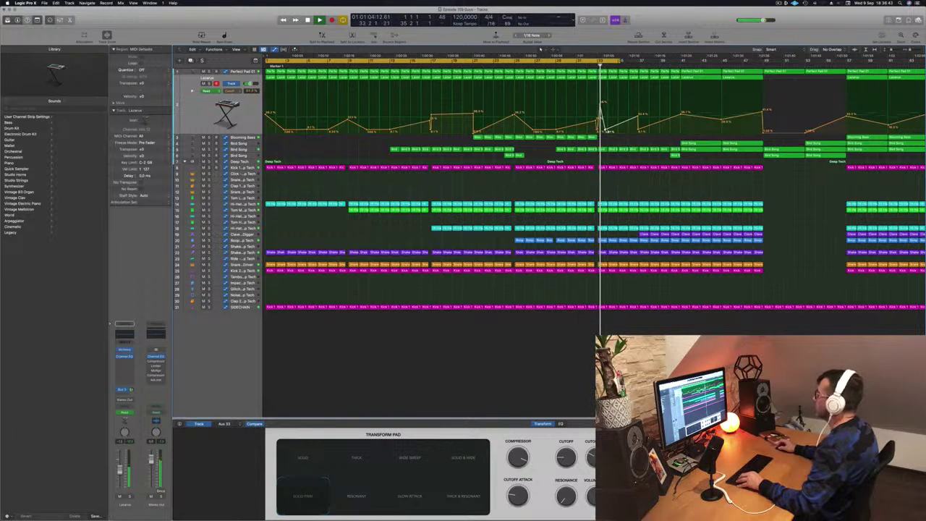
{"action": "key", "text": "comma"}
{"action": "key", "text": "comma"}
{"action": "key", "text": "super+Left"}
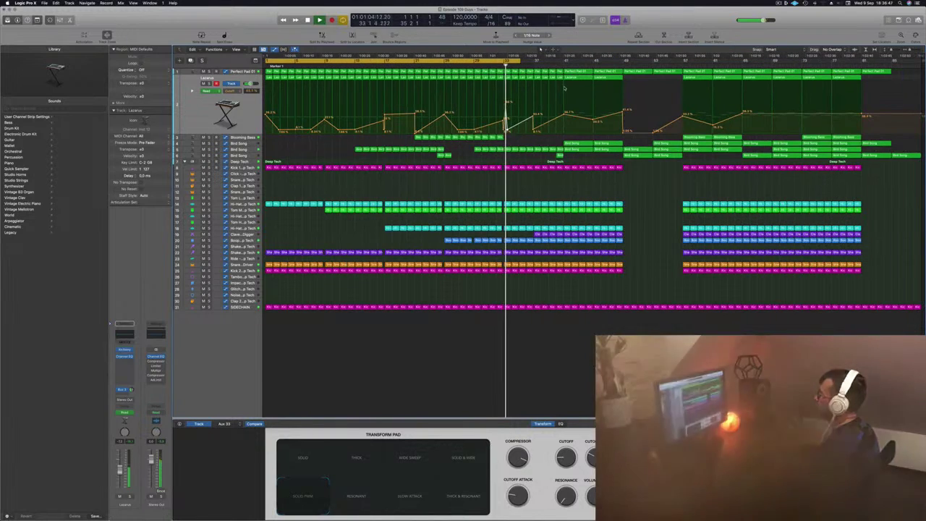
{"action": "key", "text": "comma"}
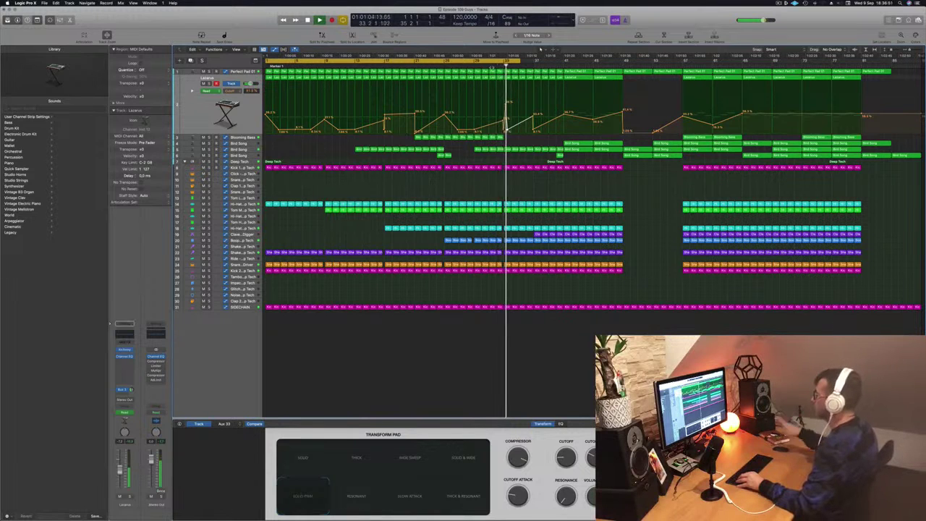
Nudge the Lazarus cutoff low point after bar 33 and replay with the cycle range set to bars 31 to 35.
{"action": "key", "text": "super+Right"}
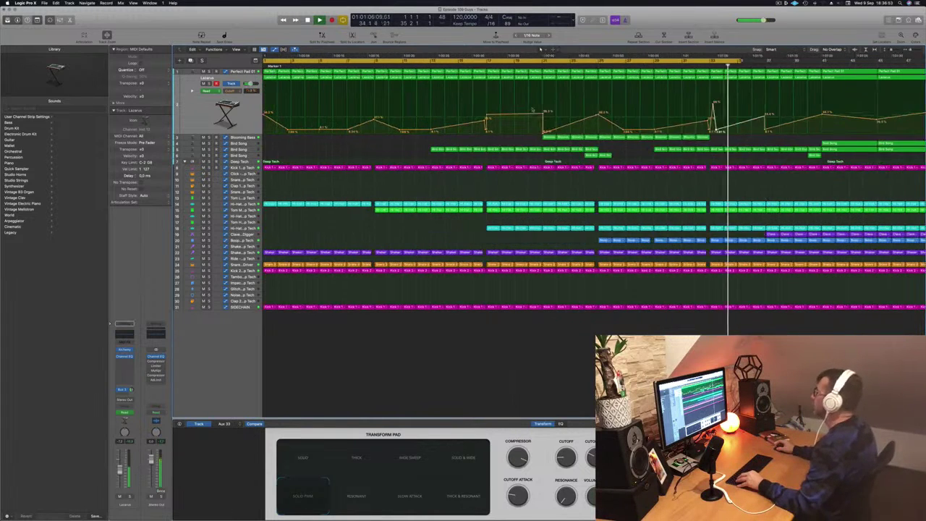
{"action": "left_click_drag", "start_coordinate": [740, 130], "coordinate": [742, 131]}
{"action": "left_click_drag", "start_coordinate": [706, 60], "coordinate": [765, 67]}
{"action": "key", "text": "Return"}
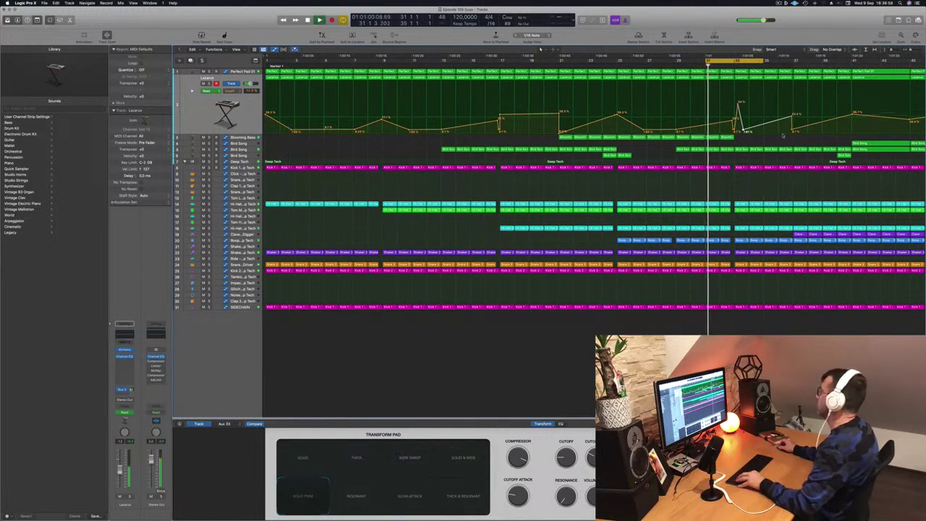
Copy the Blooming Bass region past bar 33 so the bass part continues to bar 35.
{"action": "key", "text": "super+Right"}
{"action": "key", "text": "super+Right"}
{"action": "key", "text": "super+Left"}
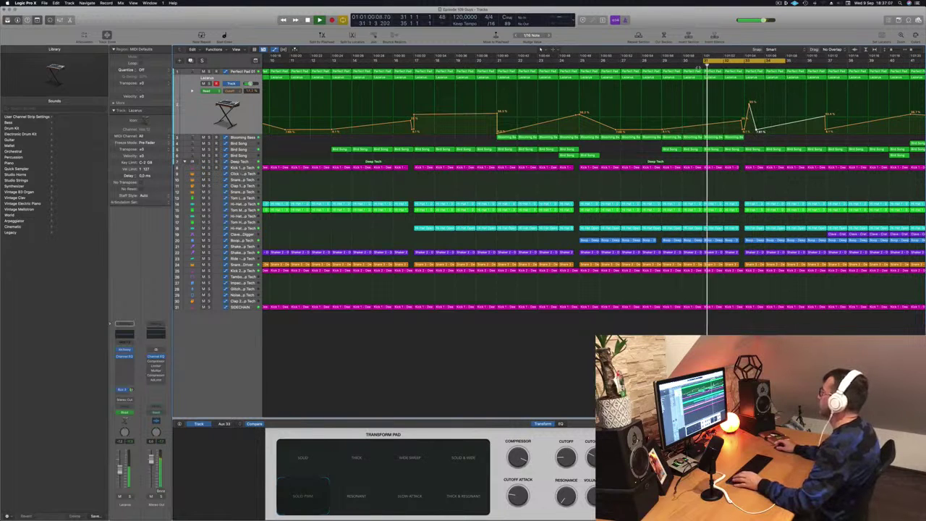
{"action": "key", "text": "super+Left"}
{"action": "key", "text": "super+Left"}
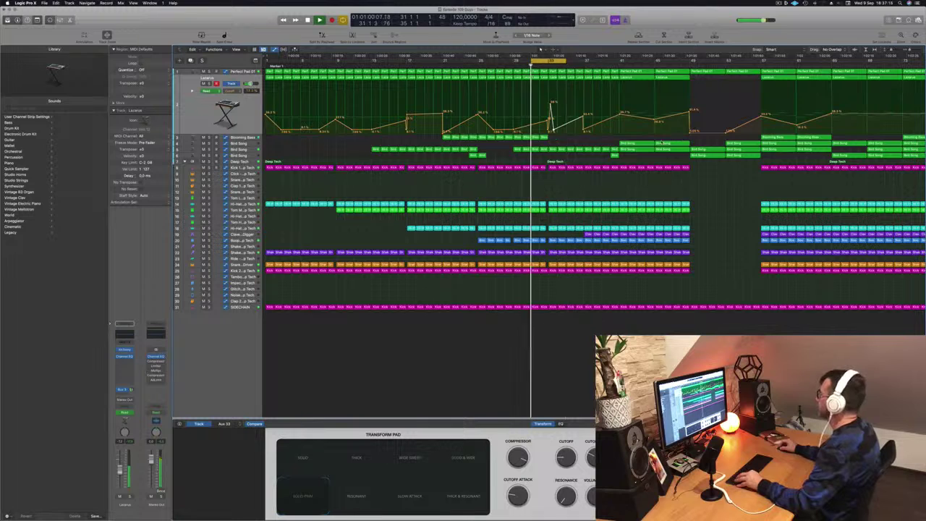
{"action": "key", "text": "super+Left"}
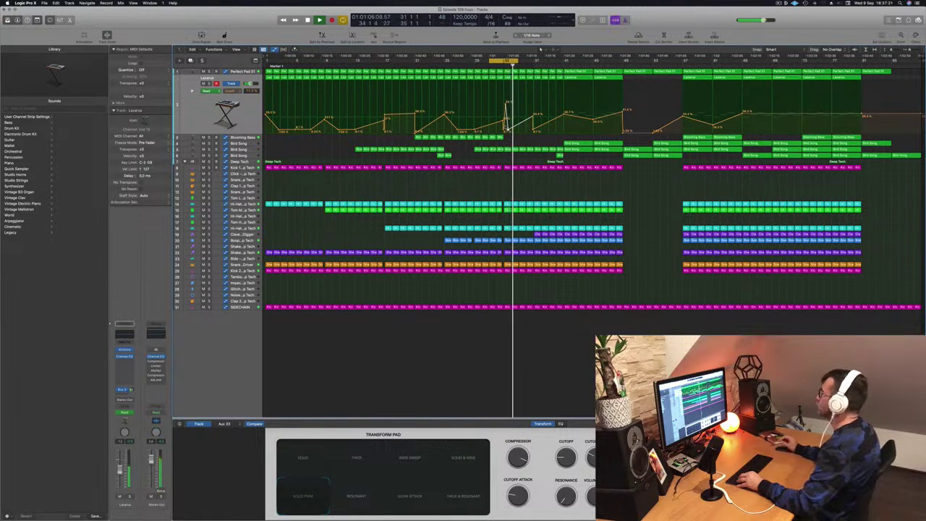
{"action": "key", "text": "super+Right"}
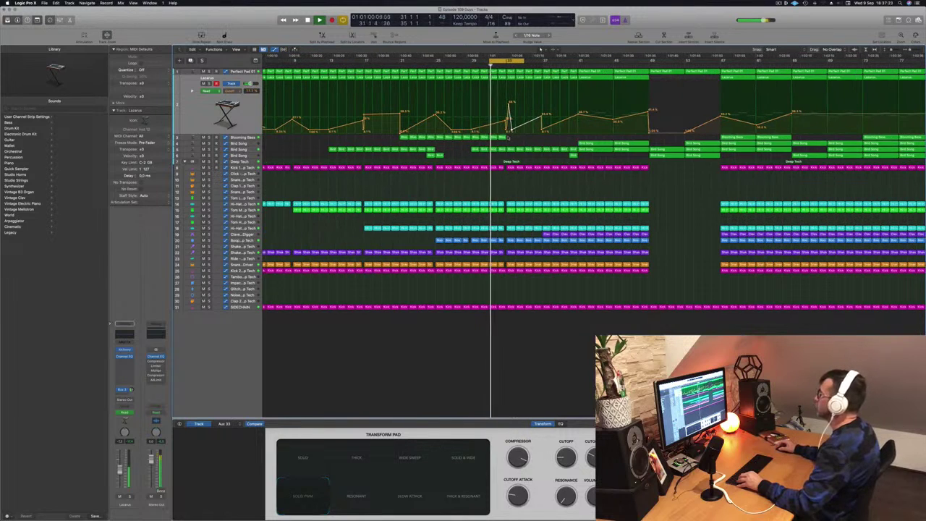
{"action": "left_click_drag", "start_coordinate": [512, 142], "coordinate": [508, 141]}
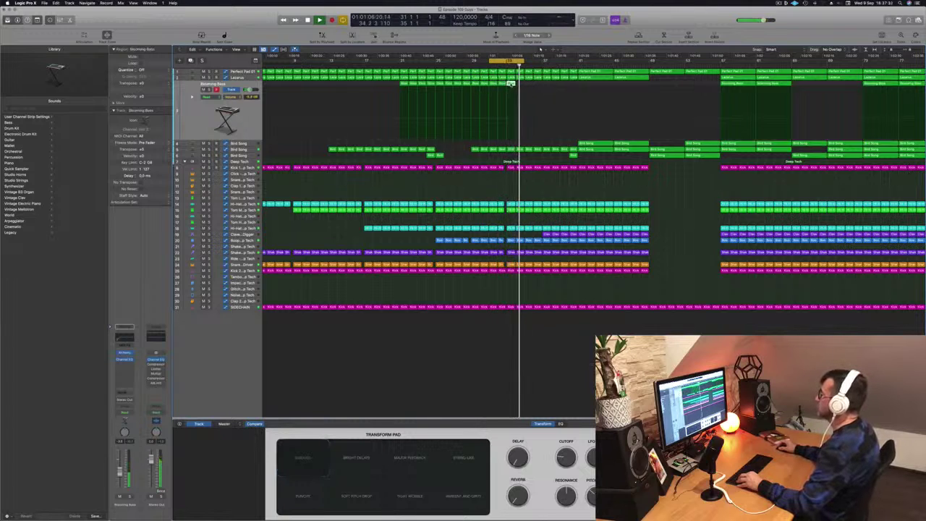
{"action": "left_click_drag", "start_coordinate": [514, 85], "coordinate": [519, 85]}
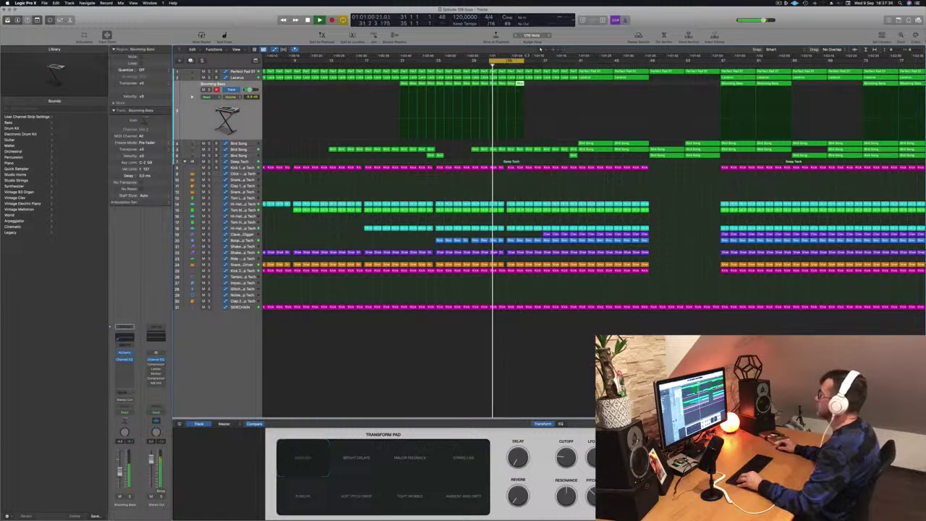
Shape the Perfect Pad 01 cutoff automation to stay low until just before bar 37 and then peak sharply.
{"action": "key", "text": "super+Up"}
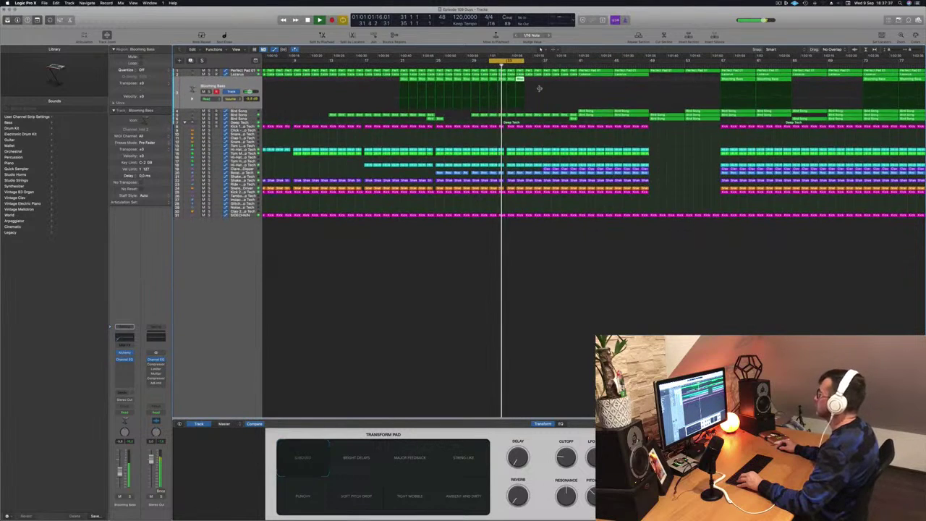
{"action": "key", "text": "super+Down"}
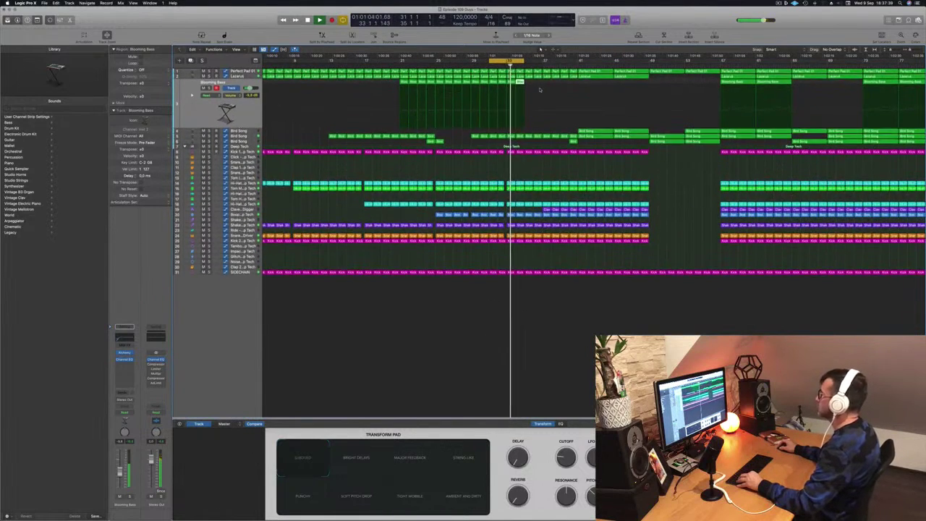
{"action": "key", "text": "super+Right"}
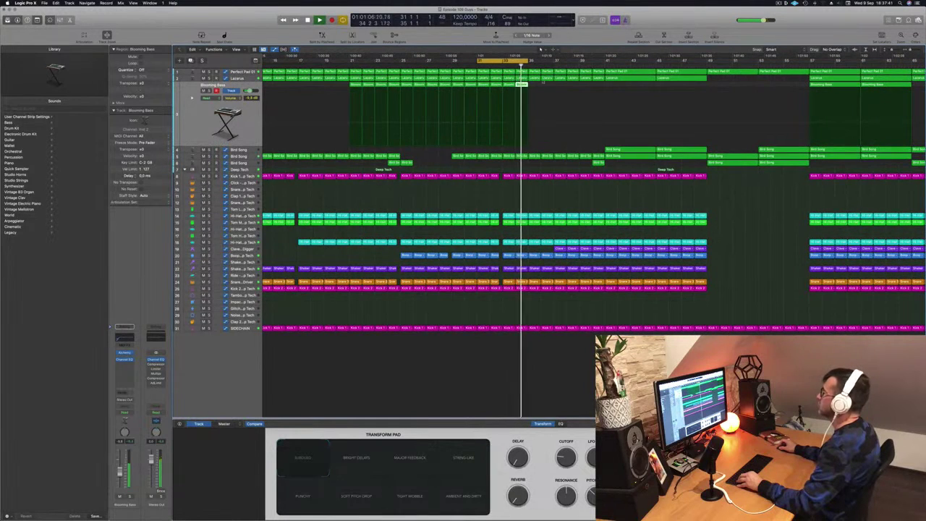
{"action": "key", "text": "Up"}
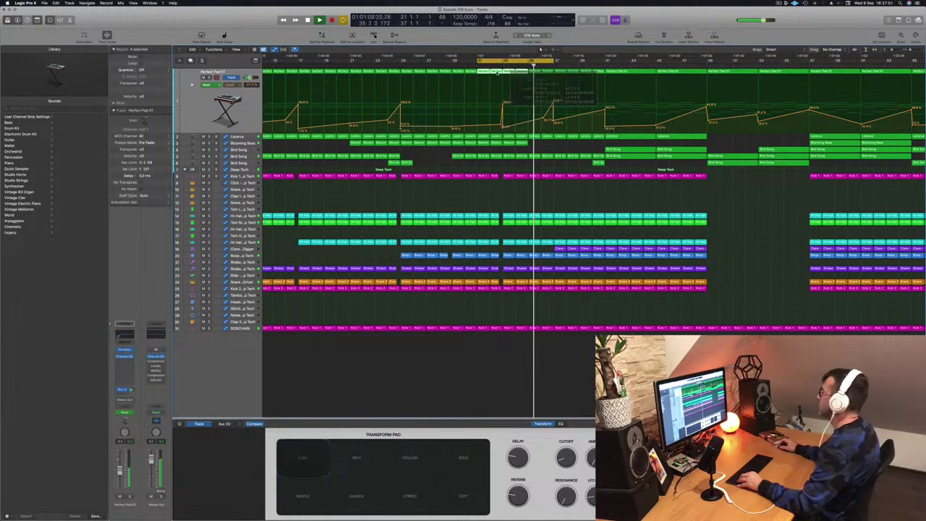
{"action": "key", "text": "super+Left"}
{"action": "key", "text": "super+Left"}
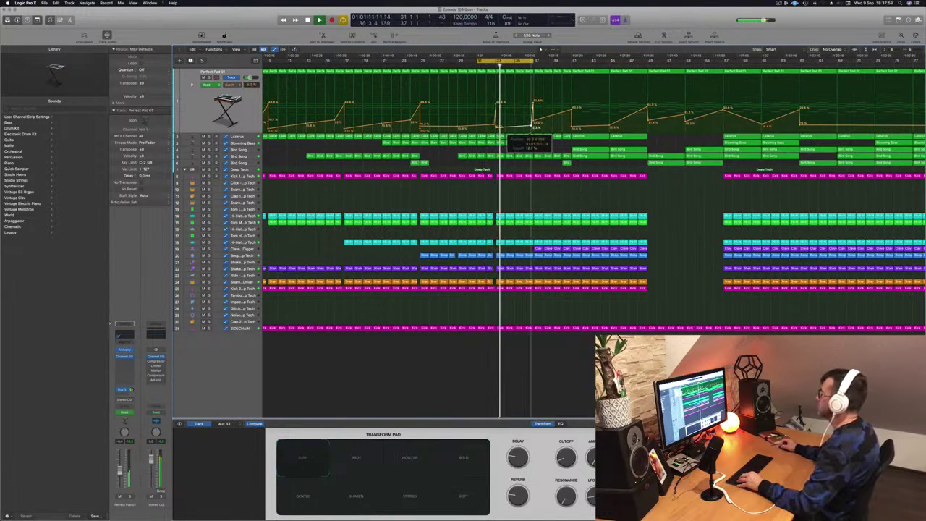
Refine the Lazarus cutoff dip just before its bar 37 peak and extend the cycle range to end at bar 43.
{"action": "left_click", "coordinate": [246, 136]}
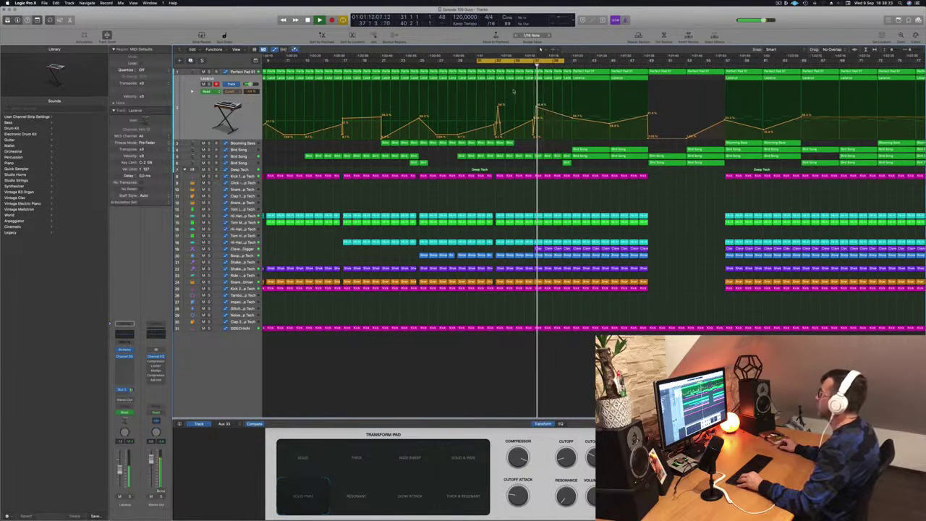
{"action": "key", "text": "super+Right"}
{"action": "key", "text": "super+Right"}
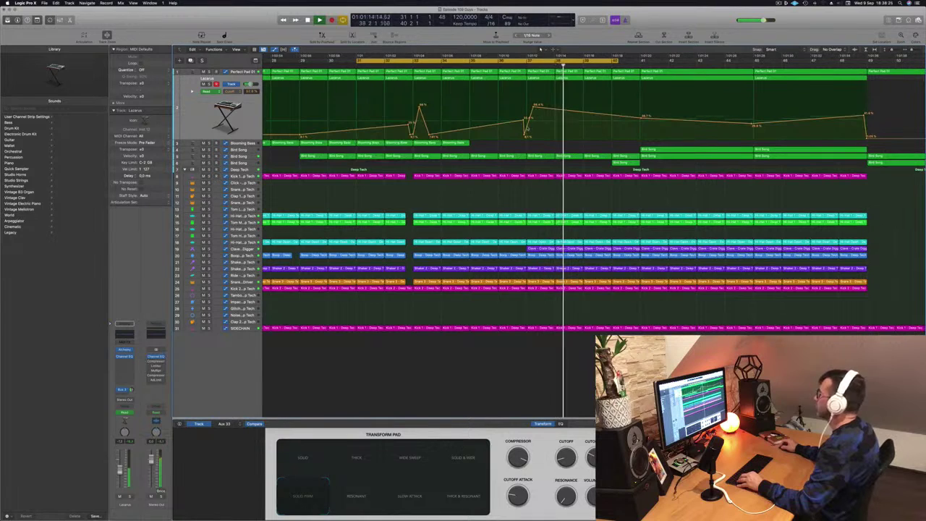
{"action": "left_click_drag", "start_coordinate": [525, 136], "coordinate": [526, 137]}
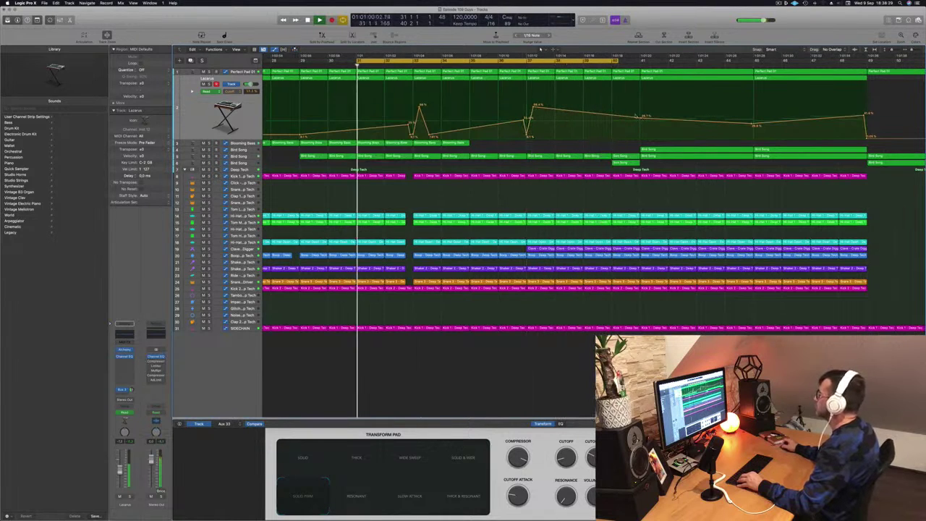
{"action": "left_click_drag", "start_coordinate": [618, 61], "coordinate": [698, 61]}
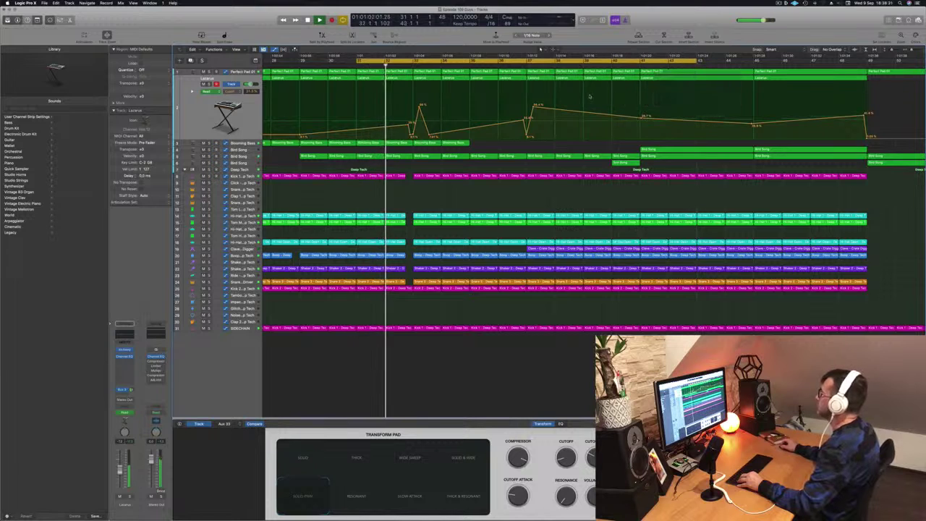
Copy the two Blooming Bass regions after bar 33 forward so the bass part continues to bar 41.
{"action": "key", "text": "super+Left"}
{"action": "key", "text": "super+Left"}
{"action": "key", "text": "super+Left"}
{"action": "key", "text": "super+Left"}
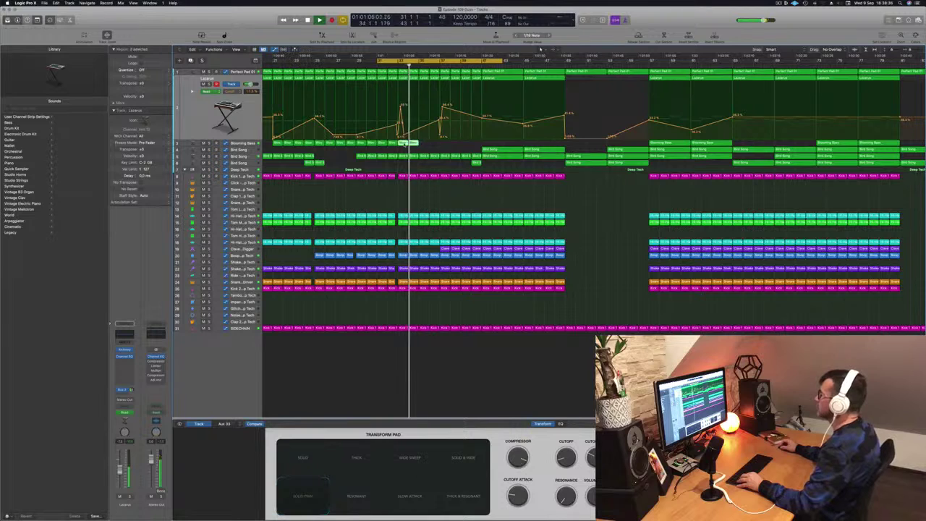
{"action": "left_click_drag", "start_coordinate": [412, 143], "coordinate": [474, 148]}
{"action": "key", "text": "super+Left"}
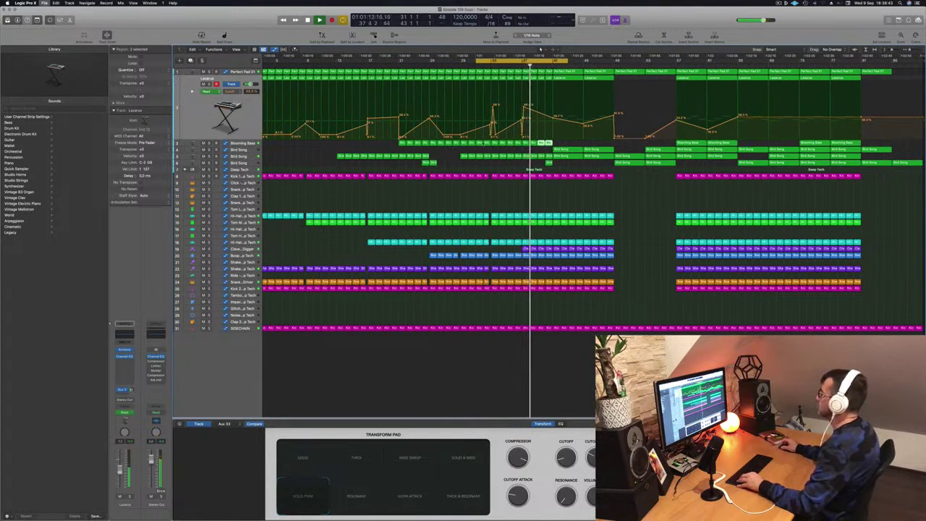
Replay from around bar 36 and slightly raise the Perfect Pad 01 cutoff point at bar 41.
{"action": "key", "text": "a"}
{"action": "key", "text": "a"}
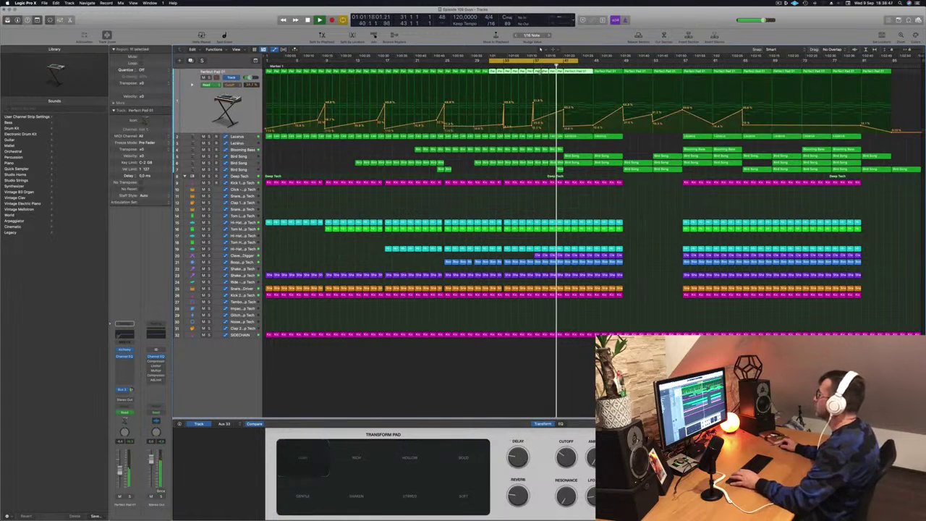
{"action": "left_click", "coordinate": [526, 65]}
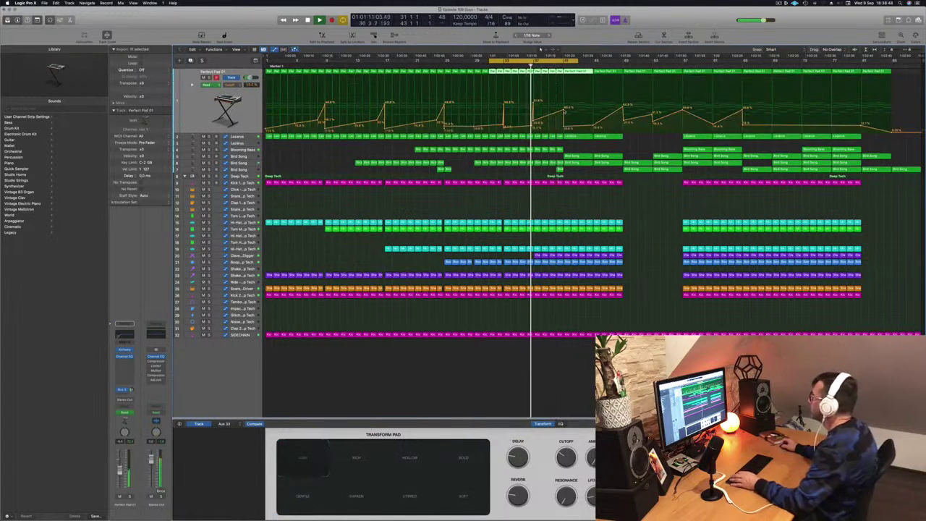
{"action": "left_click_drag", "start_coordinate": [563, 110], "coordinate": [563, 107]}
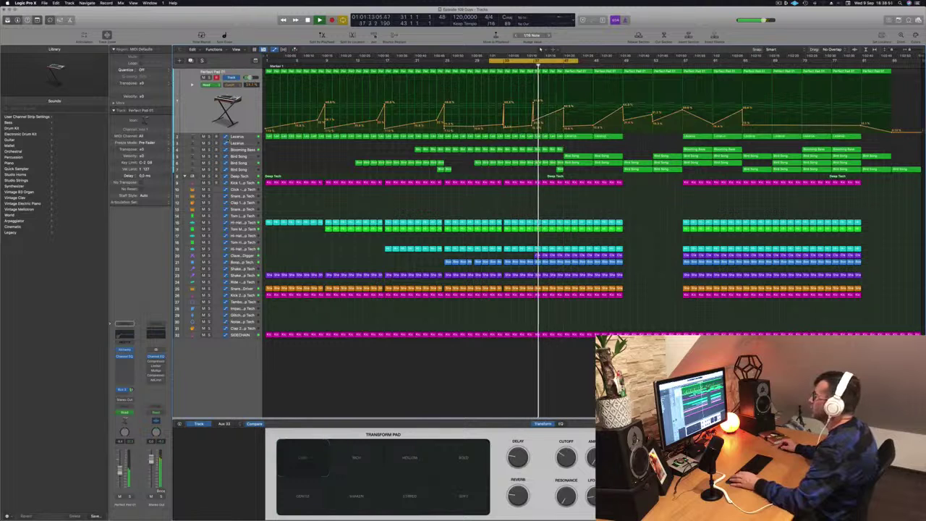
Copy the Bird Song part from bar 41 to bar 33 as a two-bar region and delete the extra copy at bar 35.
{"action": "key", "text": "Down"}
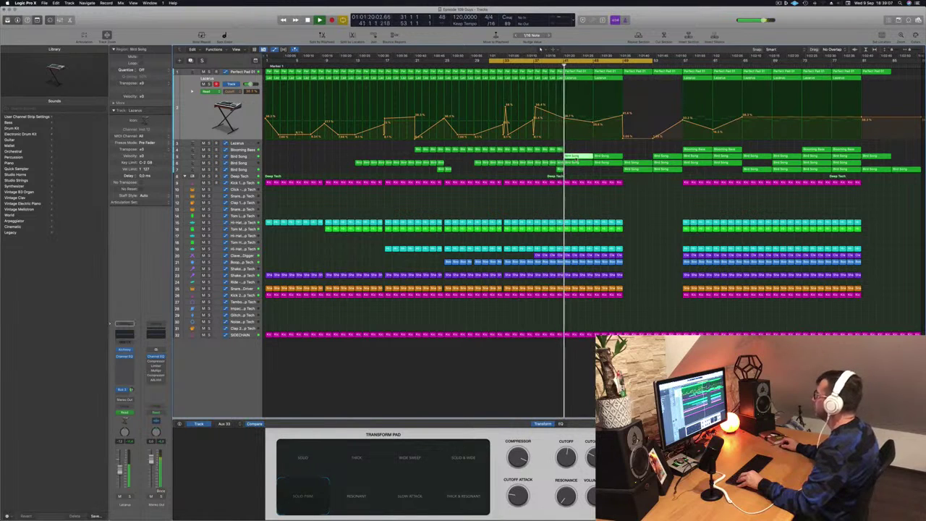
{"action": "left_click_drag", "start_coordinate": [575, 158], "coordinate": [518, 158]}
{"action": "left_click_drag", "start_coordinate": [511, 157], "coordinate": [525, 157]}
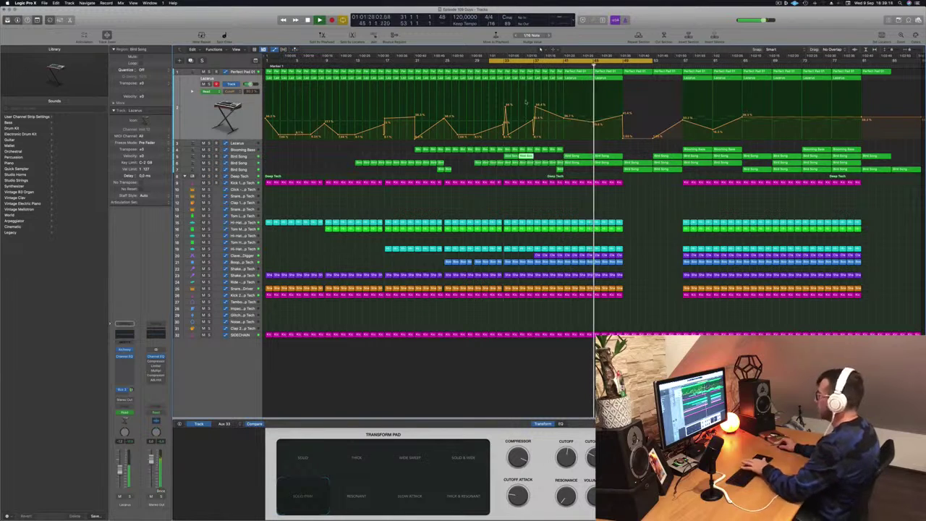
{"action": "key", "text": "Delete"}
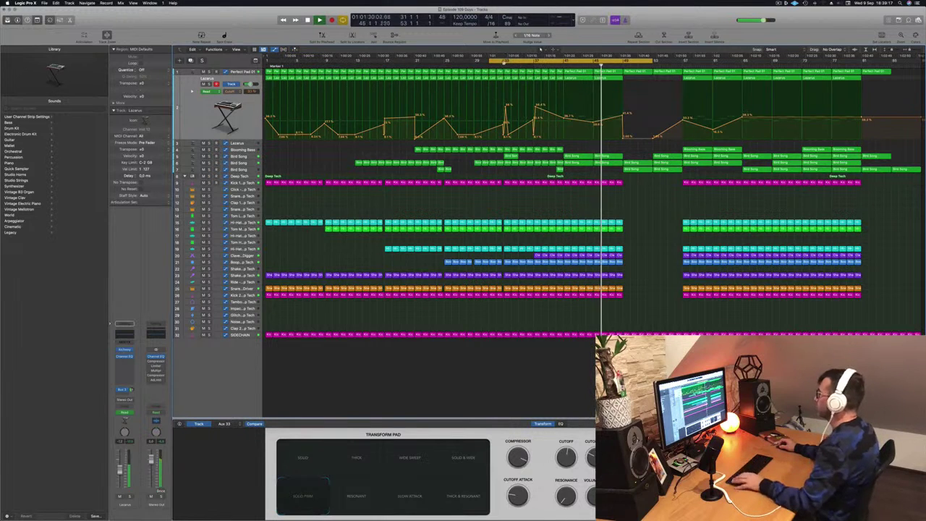
{"action": "scroll", "coordinate": [489, 120], "scroll_direction": "up", "scroll_amount": 4}
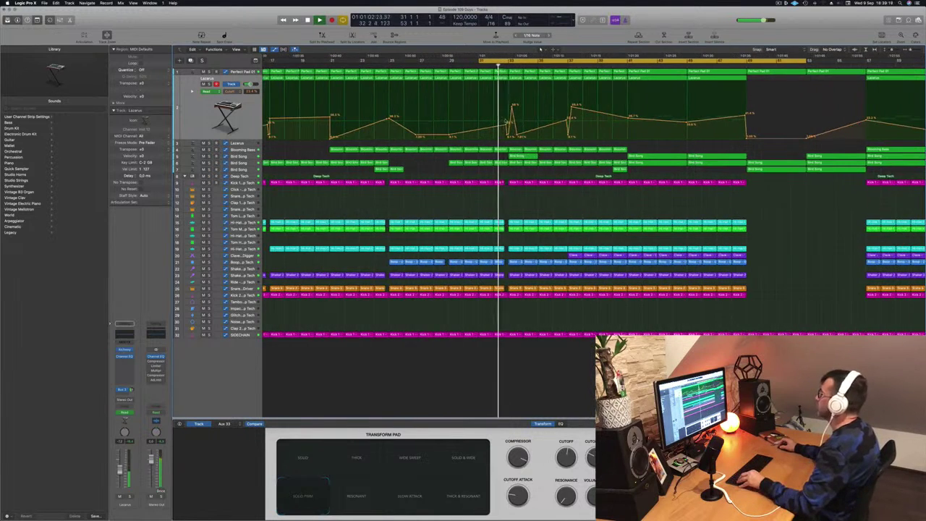
{"action": "scroll", "coordinate": [489, 119], "scroll_direction": "down", "scroll_amount": 3}
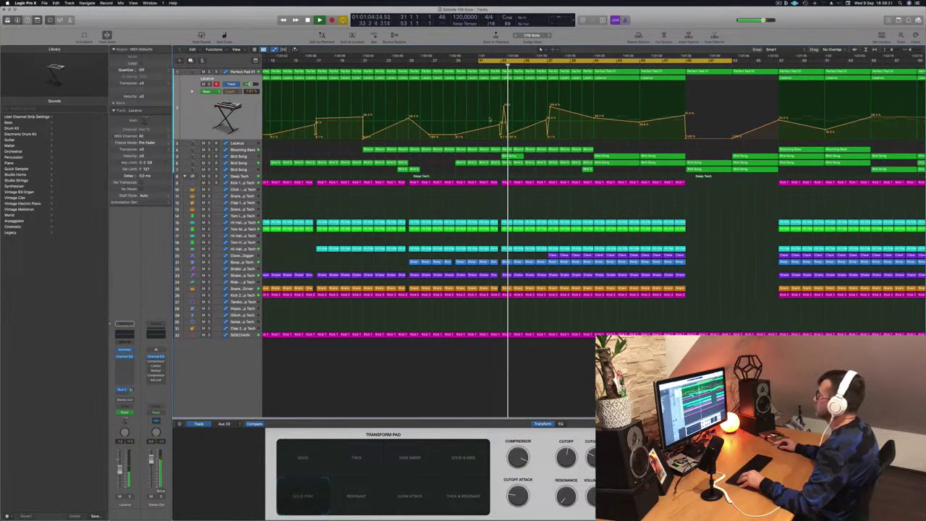
Copy the two-bar Bird Song region from bar 33 to bar 37 on the same track.
{"action": "left_click", "coordinate": [510, 157]}
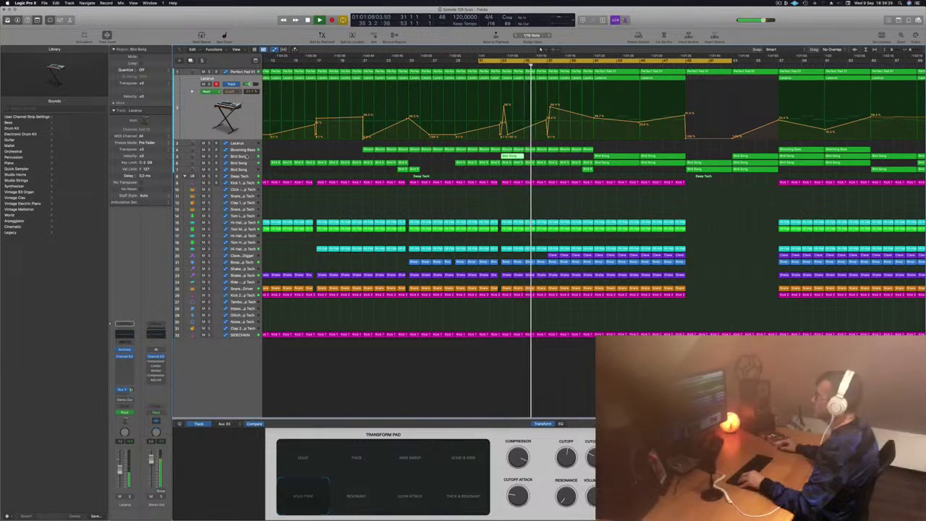
{"action": "left_click", "coordinate": [249, 157]}
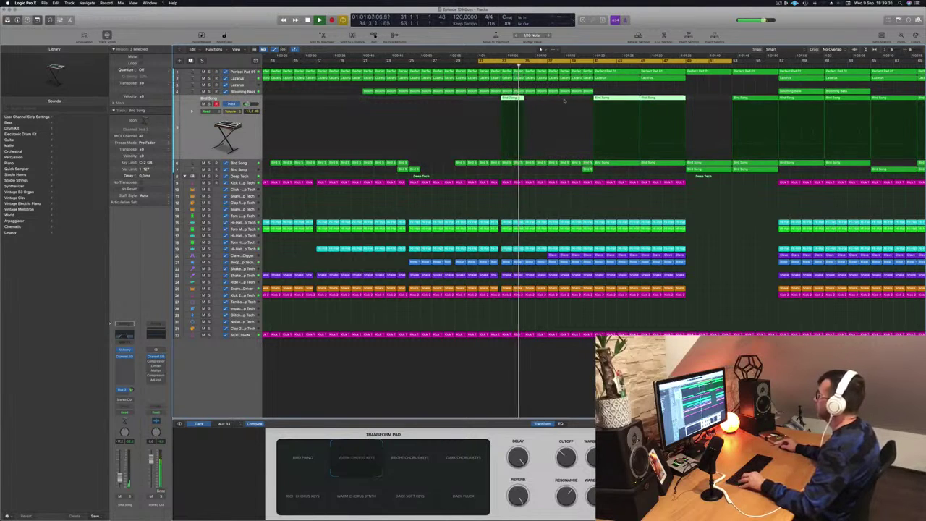
{"action": "left_click_drag", "start_coordinate": [510, 99], "coordinate": [557, 100]}
{"action": "key", "text": "super+Left"}
{"action": "key", "text": "super+Left"}
{"action": "key", "text": "super+Up"}
{"action": "key", "text": "super+Up"}
{"action": "key", "text": "super+Up"}
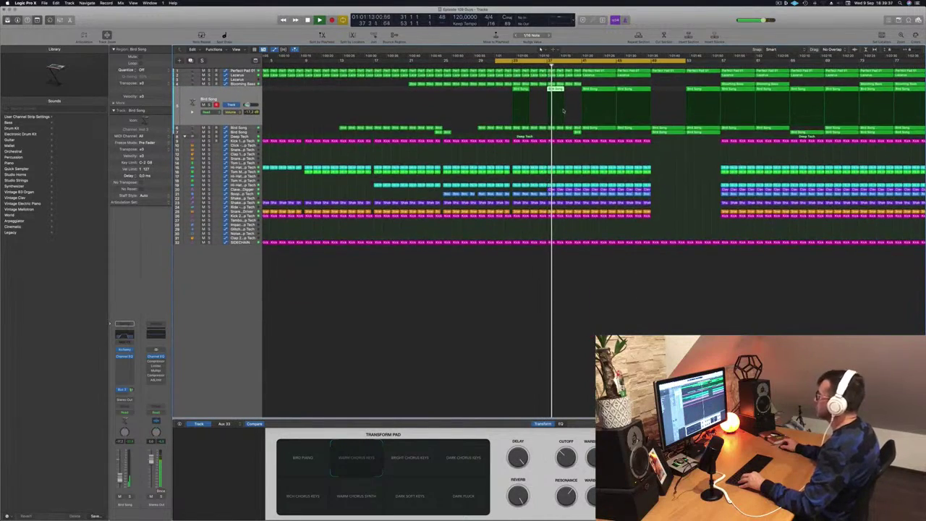
Play on past bar 37 and review how the copied Bird Song regions fit with the other tracks.
{"action": "key", "text": "super+Right"}
{"action": "key", "text": "super+Right"}
{"action": "key", "text": "super+Down"}
{"action": "key", "text": "super+Down"}
{"action": "key", "text": "super+Down"}
{"action": "key", "text": "super+Down"}
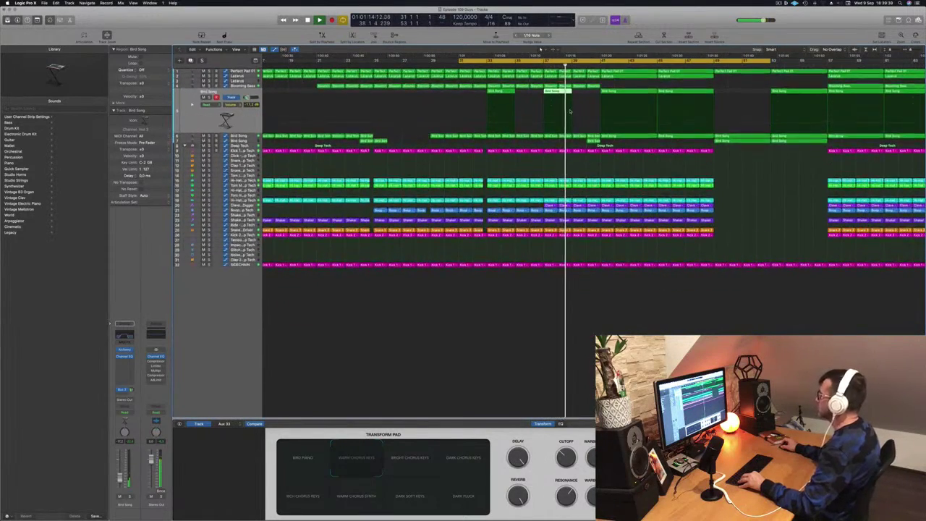
{"action": "key", "text": "super+Down"}
{"action": "key", "text": "super+Down"}
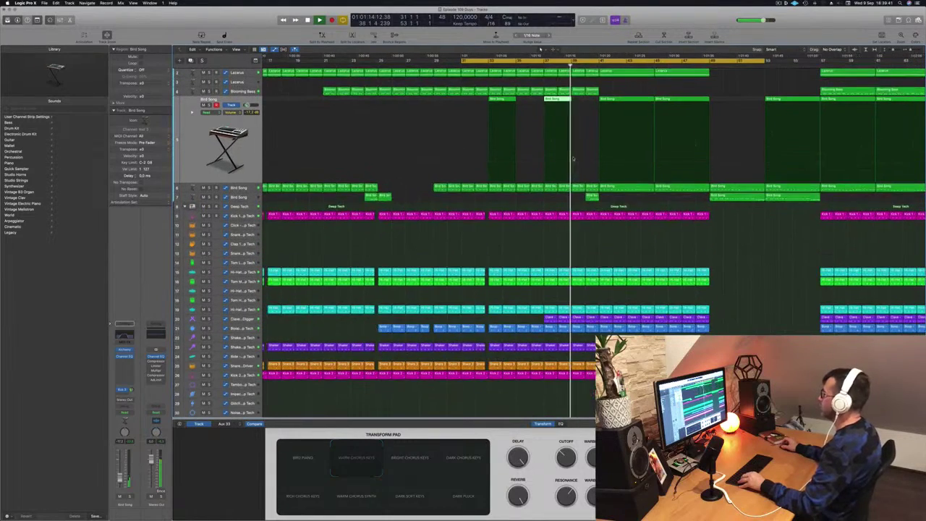
{"action": "key", "text": "super+Left"}
{"action": "key", "text": "super+Left"}
{"action": "key", "text": "super+Left"}
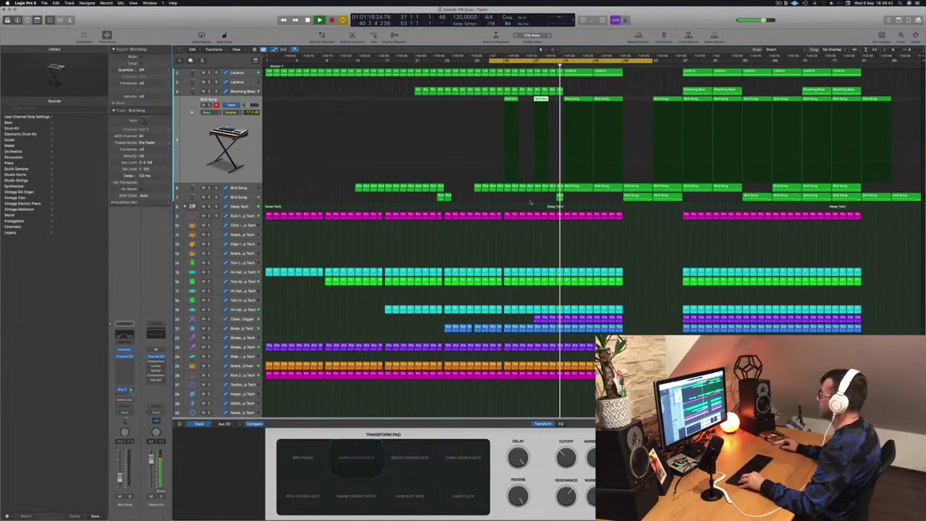
{"action": "key", "text": "super+Right"}
{"action": "key", "text": "super+Left"}
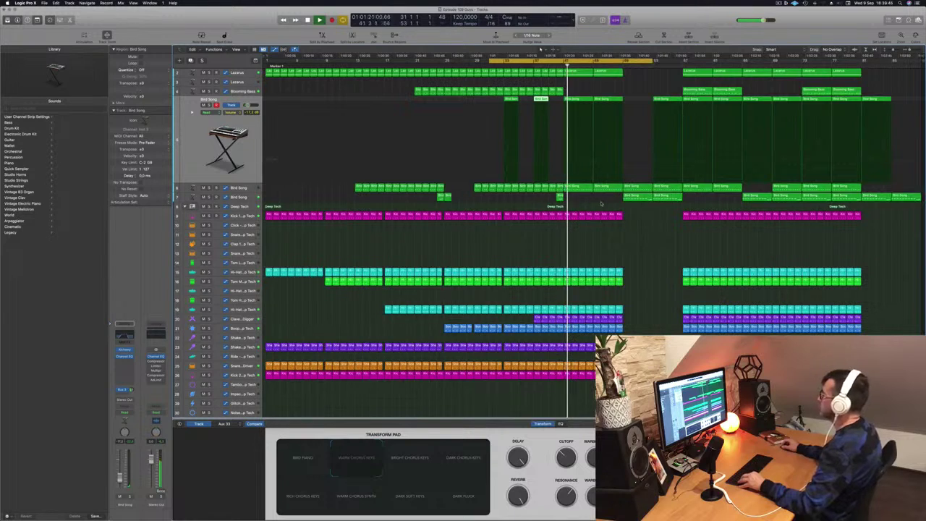
Select the second Bird Song track and examine its filter automation across the cycled bars during playback.
{"action": "key", "text": "a"}
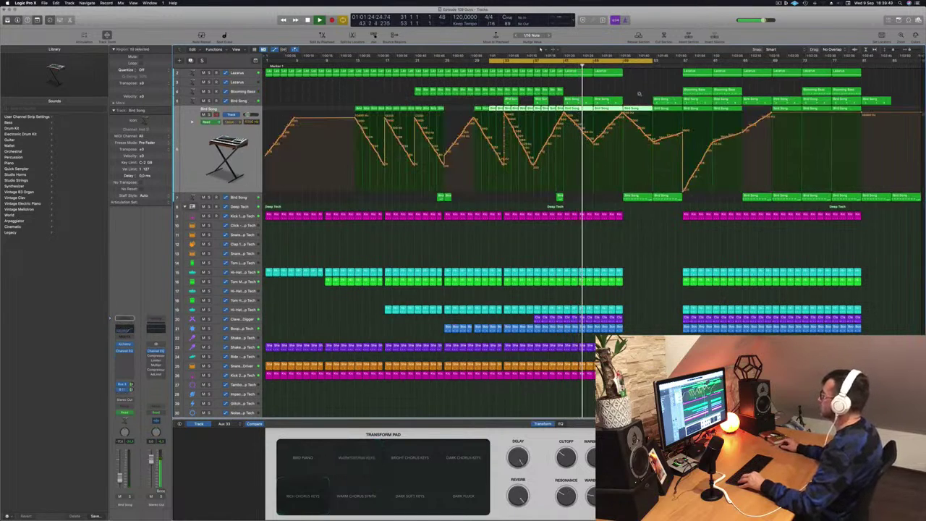
{"action": "key", "text": "super+Right"}
{"action": "key", "text": "super+Right"}
{"action": "key", "text": "super+Left"}
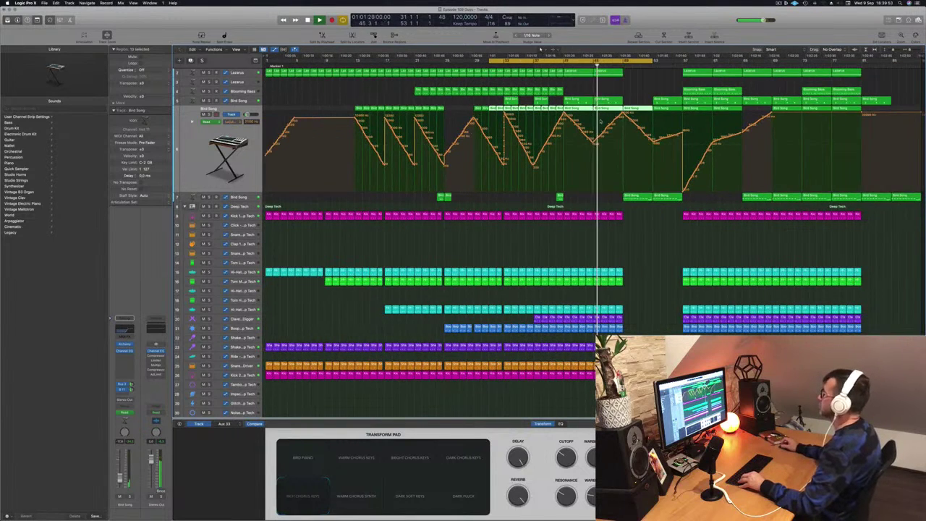
{"action": "key", "text": "super+Down"}
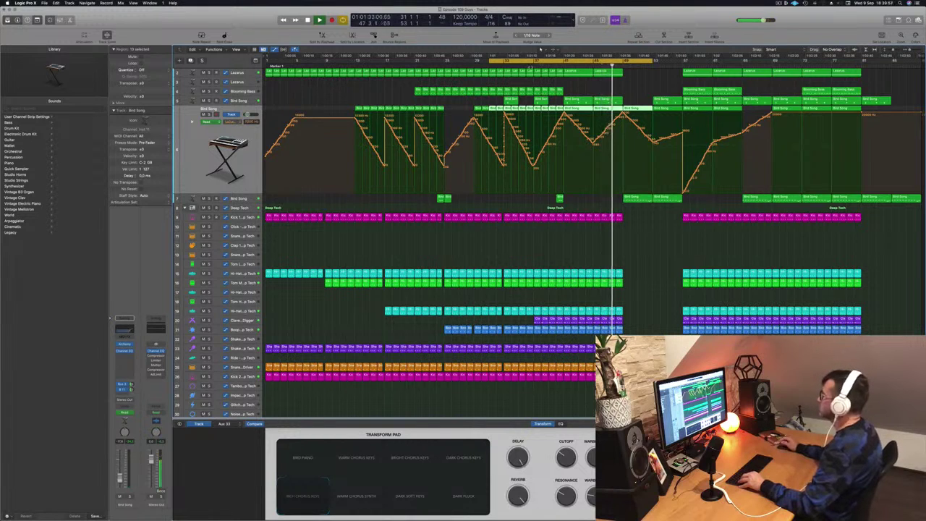
Set the cycle range from bar 41 to bar 49 and repeat that section across all tracks three times.
{"action": "left_click", "coordinate": [557, 65]}
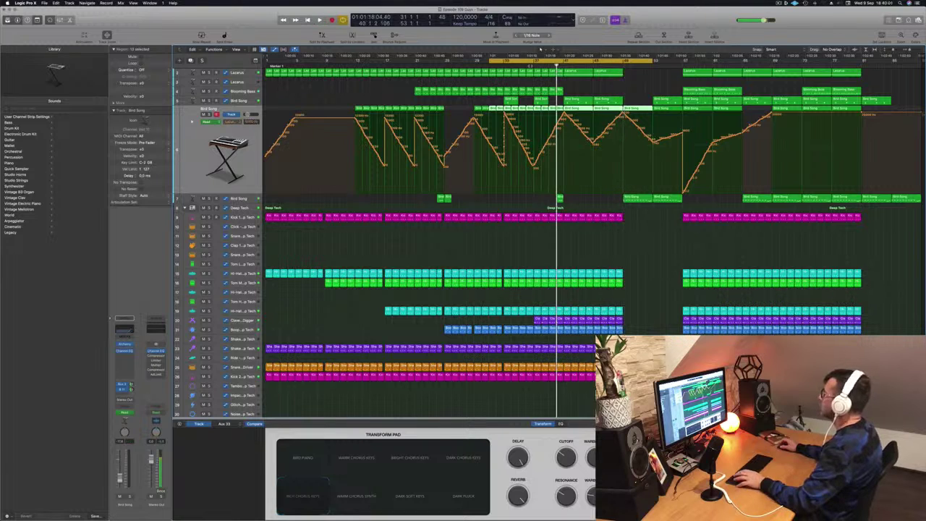
{"action": "left_click", "coordinate": [567, 62]}
{"action": "left_click_drag", "start_coordinate": [564, 63], "coordinate": [622, 66]}
{"action": "key", "text": "super+r"}
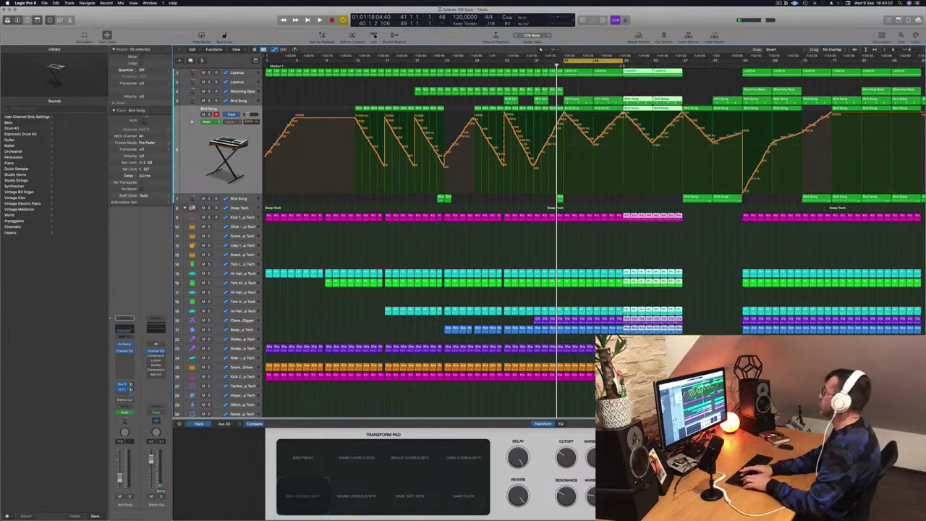
{"action": "key", "text": "super+r"}
{"action": "key", "text": "super+r"}
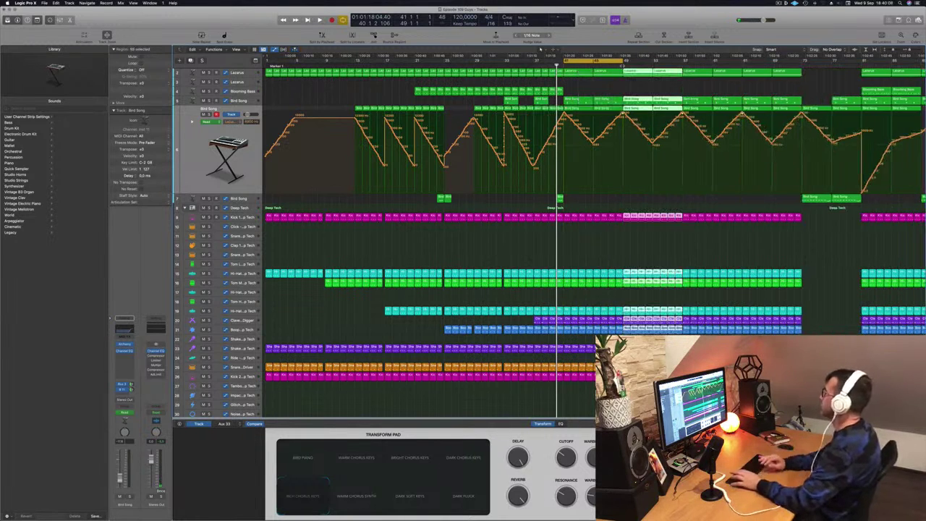
Play the extended arrangement over the cycled bars 41 to 49 and review how the repeated sections sit together.
{"action": "key", "text": "space"}
{"action": "key", "text": "super+Left"}
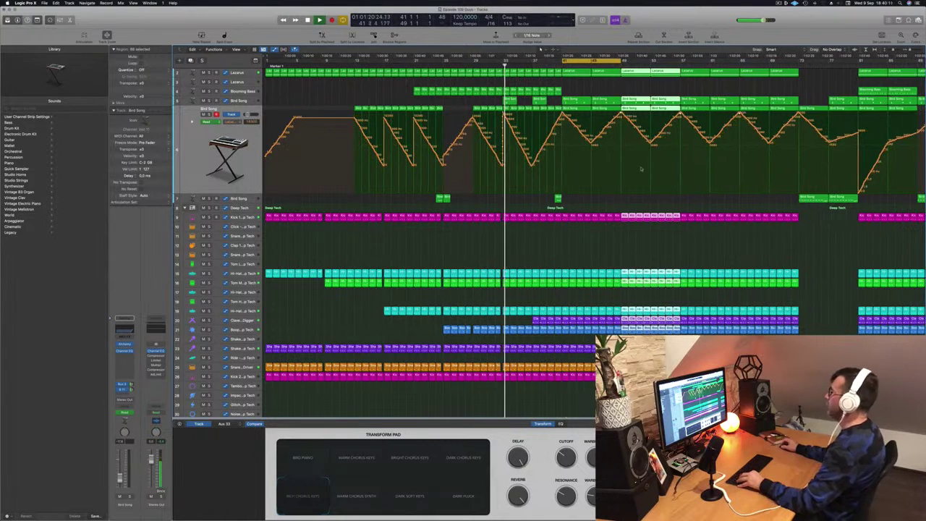
{"action": "scroll", "coordinate": [620, 170], "scroll_direction": "up", "scroll_amount": 1}
{"action": "left_click", "coordinate": [530, 206]}
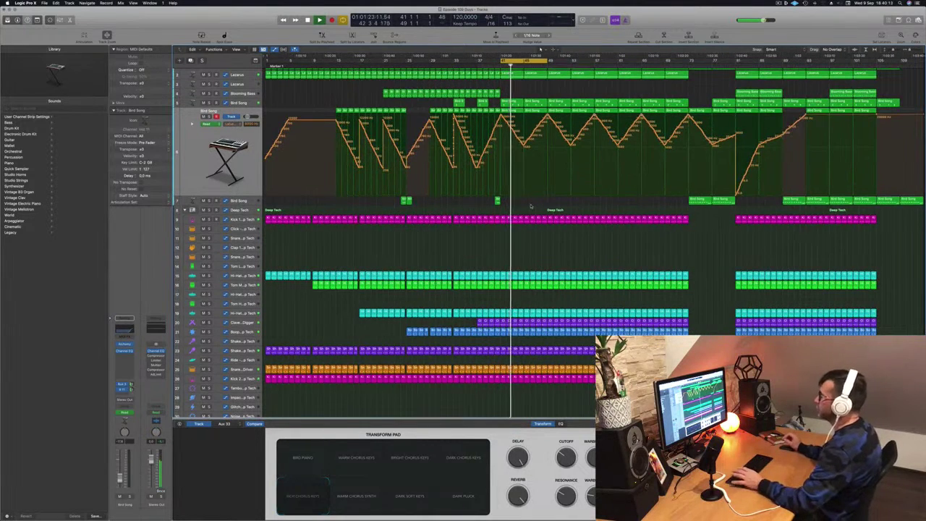
{"action": "mouse_move", "coordinate": [608, 518]}
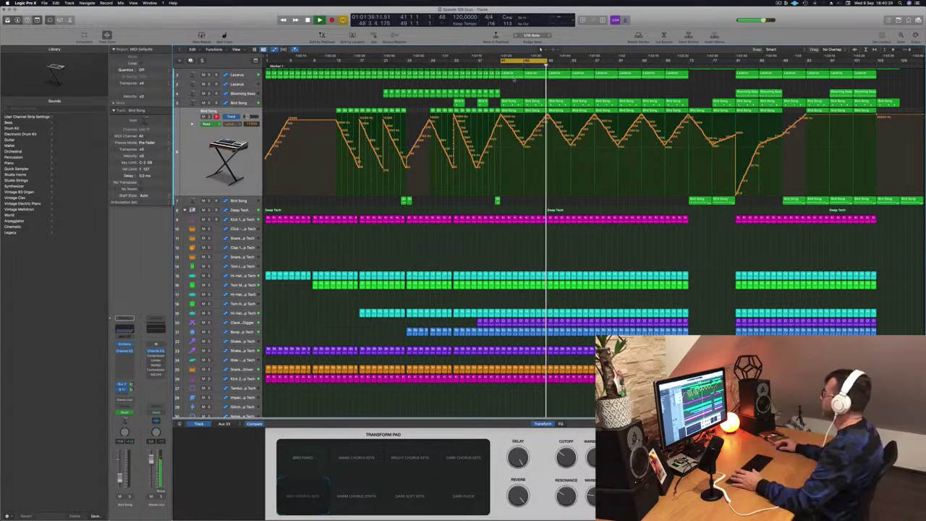
{"action": "scroll", "coordinate": [532, 69], "scroll_direction": "up", "scroll_amount": 1}
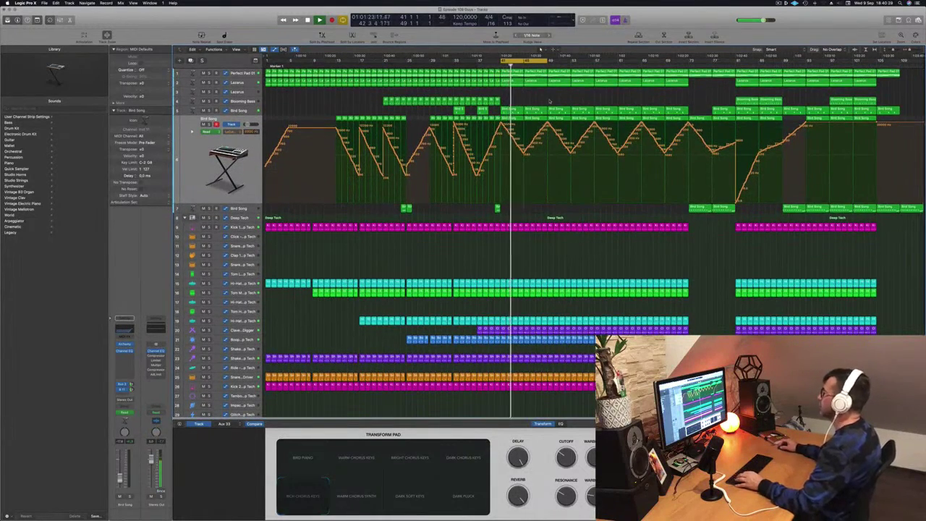
Select the empty second Lazarus track, open the Musical Typing keyboard and try low notes over the cycled section.
{"action": "left_click", "coordinate": [241, 92]}
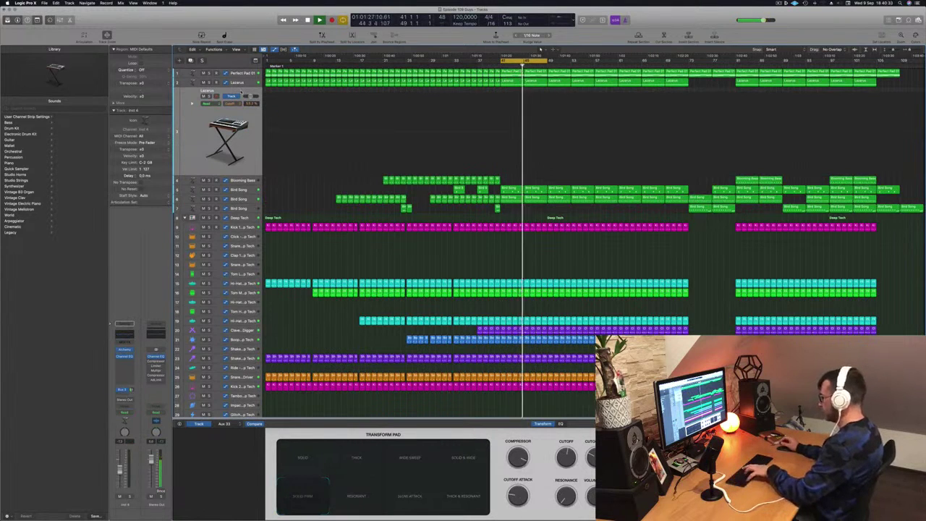
{"action": "key", "text": "super+k"}
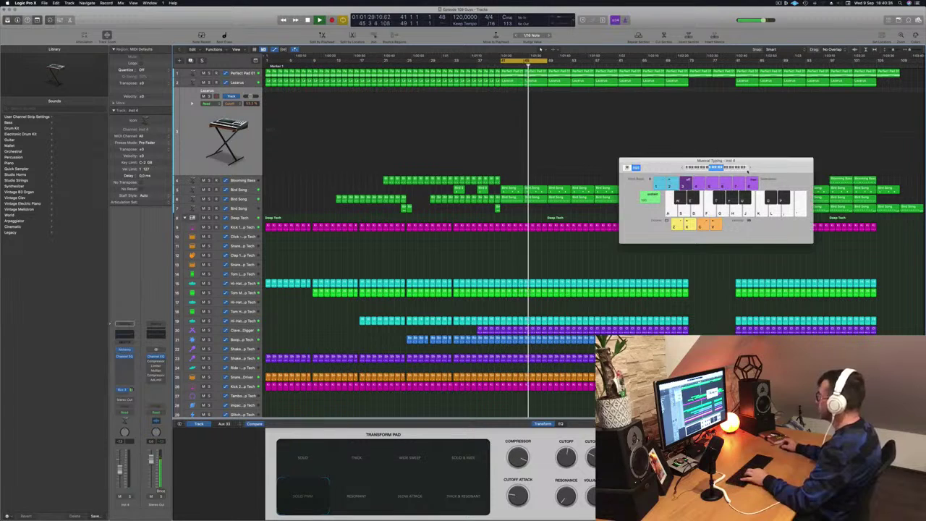
{"action": "key", "text": "f"}
{"action": "key", "text": "d"}
{"action": "key", "text": "a"}
{"action": "key", "text": "d"}
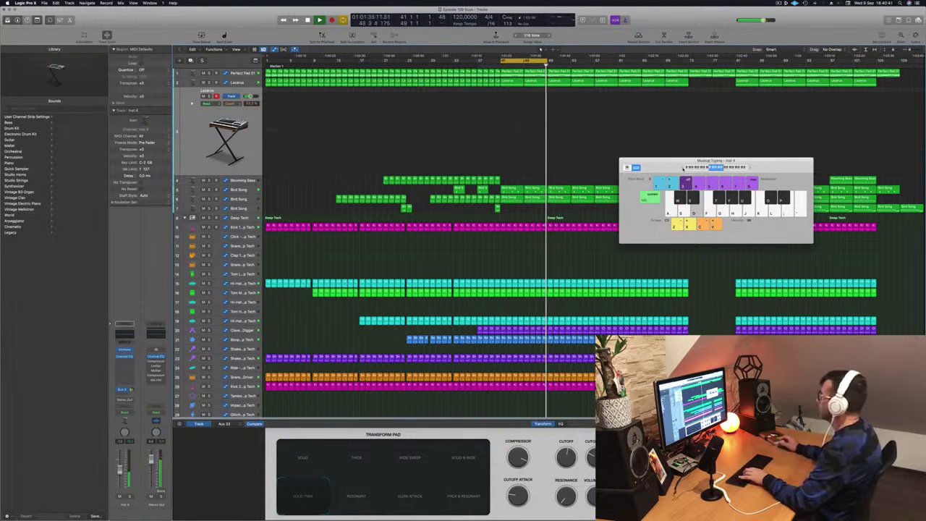
{"action": "key", "text": "f"}
{"action": "key", "text": "g"}
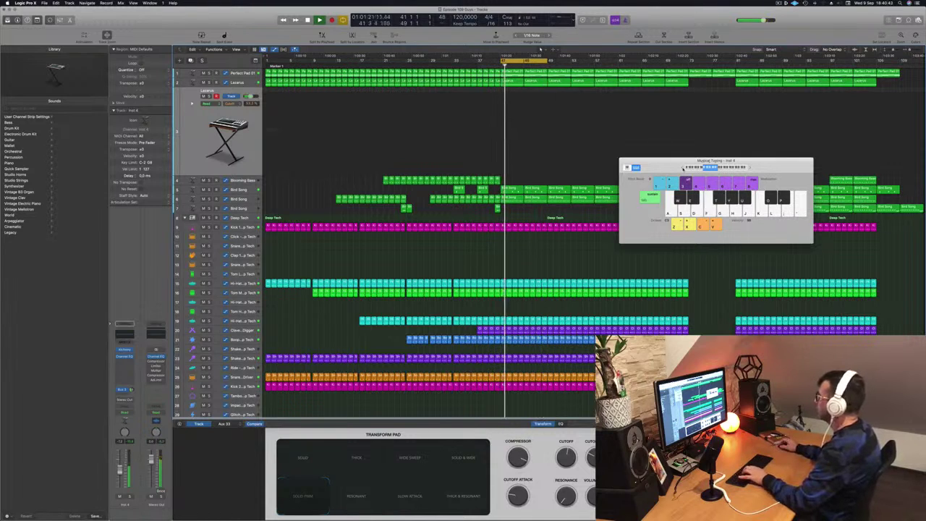
Raise the Musical Typing keyboard by an octave and audition lead notes on the empty Lazarus track.
{"action": "left_click", "coordinate": [750, 168]}
{"action": "key", "text": "g"}
{"action": "key", "text": "d"}
{"action": "key", "text": "f"}
{"action": "key", "text": "k"}
{"action": "key", "text": "j"}
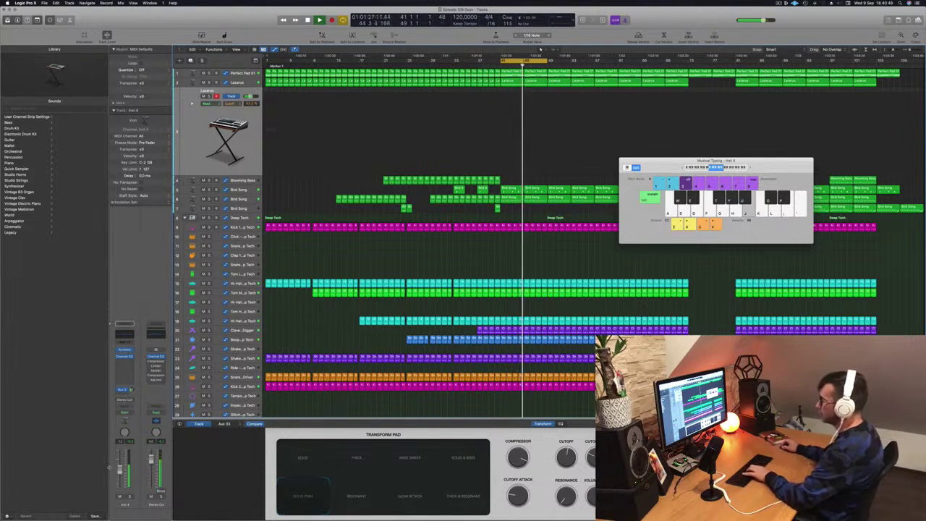
{"action": "key", "text": "h"}
{"action": "key", "text": "j"}
Adjust the bus send level of the empty Lazarus track while trying notes over the cycled section.
{"action": "left_click", "coordinate": [132, 389]}
{"action": "key", "text": "h"}
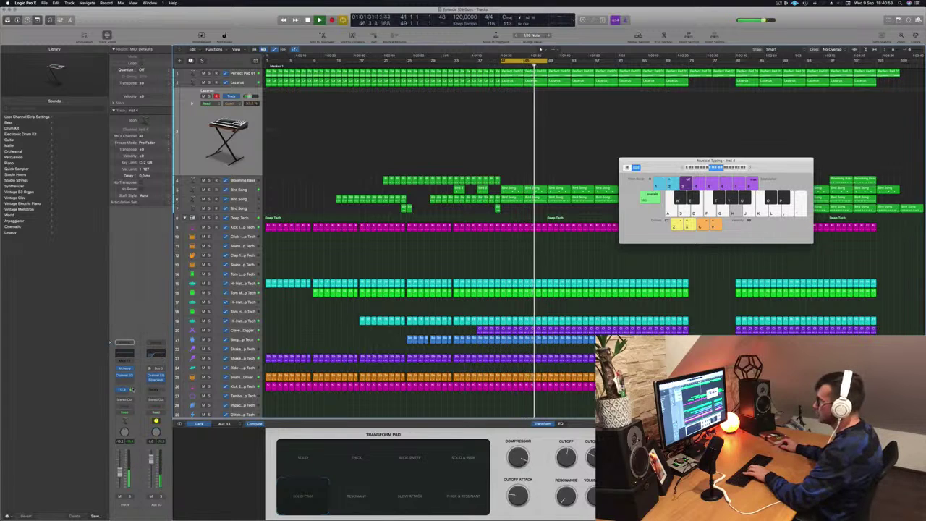
{"action": "key", "text": "j"}
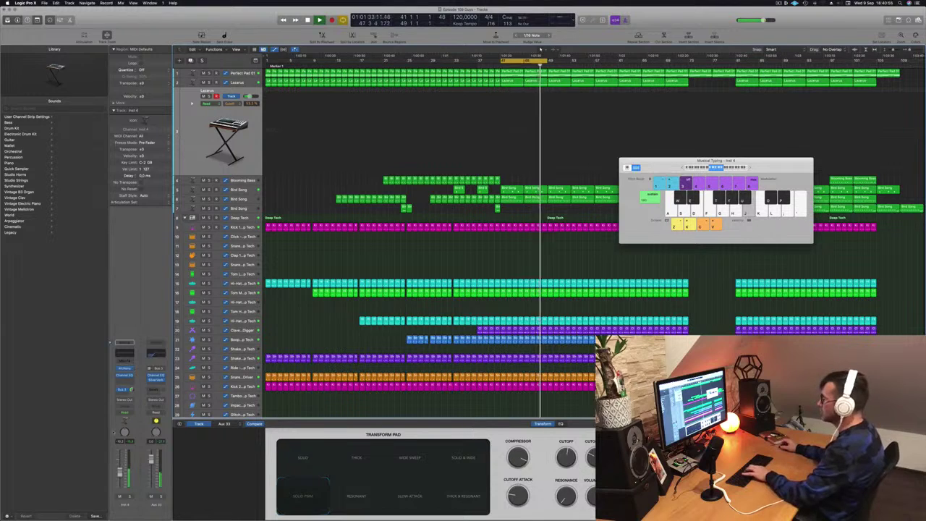
{"action": "key", "text": "k"}
{"action": "key", "text": "h"}
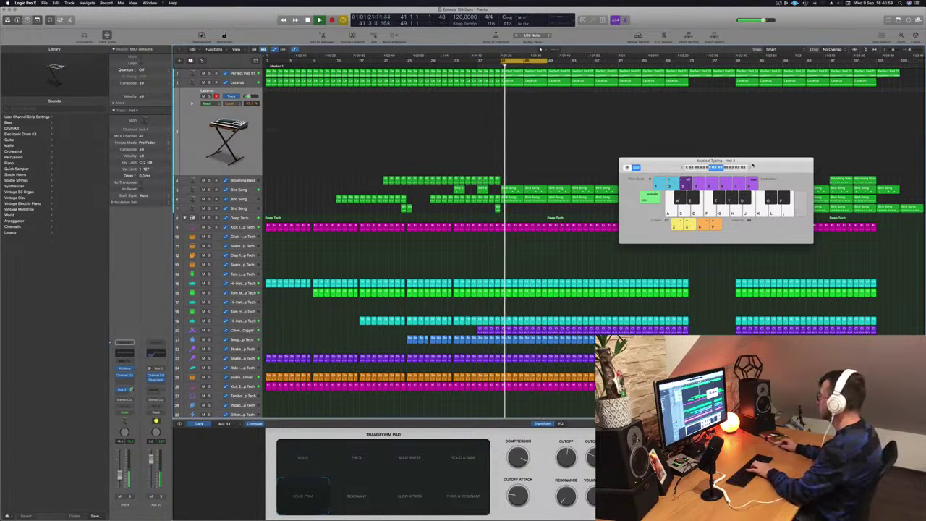
Shift the Musical Typing keyboard upward and audition a higher melody on the empty Lazarus track.
{"action": "key", "text": "l"}
{"action": "left_click", "coordinate": [750, 167]}
{"action": "key", "text": "semicolon"}
{"action": "key", "text": "apostrophe"}
{"action": "key", "text": "semicolon"}
{"action": "key", "text": "l"}
{"action": "key", "text": "j"}
{"action": "key", "text": "g"}
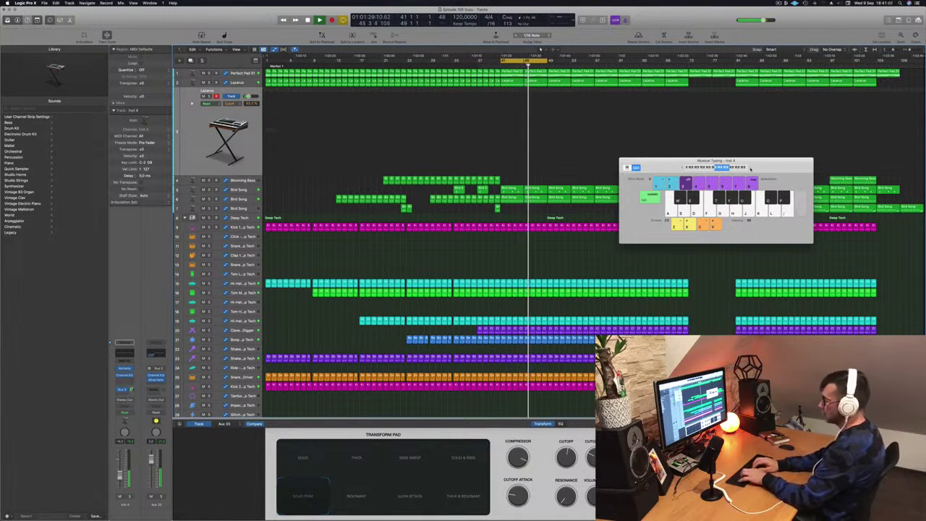
{"action": "key", "text": "apostrophe"}
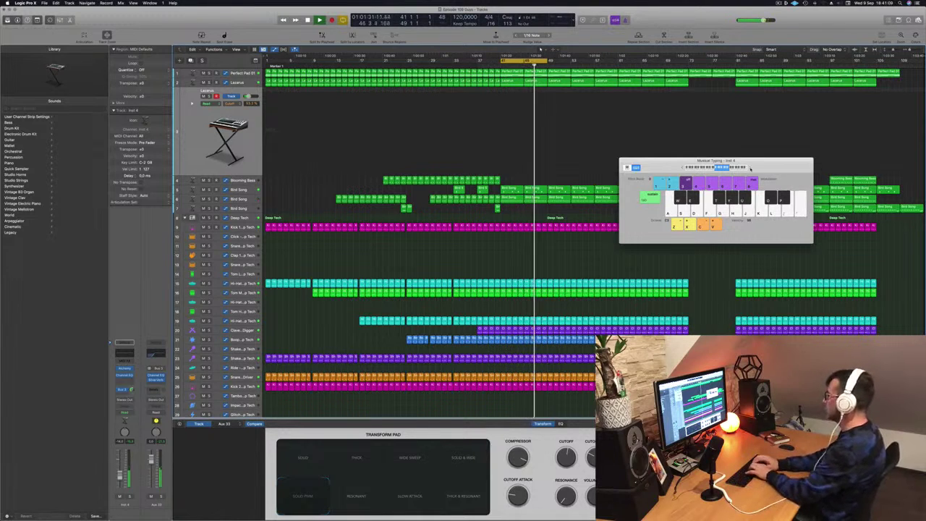
{"action": "key", "text": "semicolon"}
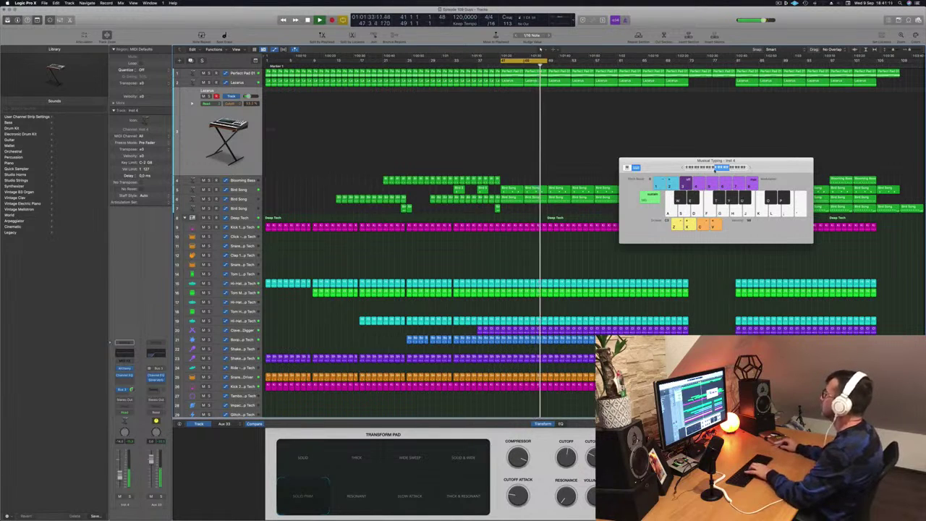
{"action": "key", "text": "l"}
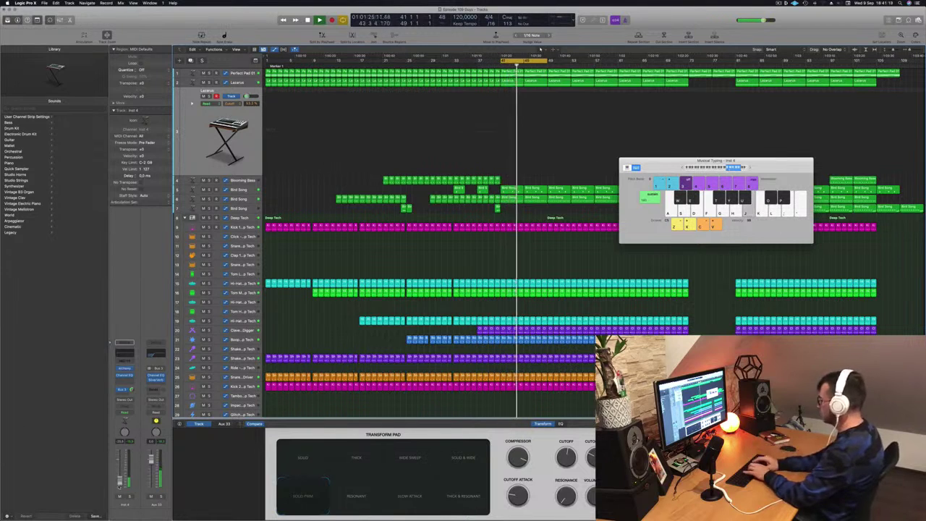
Lower the empty Lazarus track's volume and try melodic phrases in the upper Musical Typing octaves.
{"action": "key", "text": "'"}
{"action": "key", "text": ";"}
{"action": "key", "text": "k"}
{"action": "key", "text": "d"}
{"action": "key", "text": "g"}
{"action": "key", "text": "h"}
{"action": "key", "text": "j"}
{"action": "key", "text": "d"}
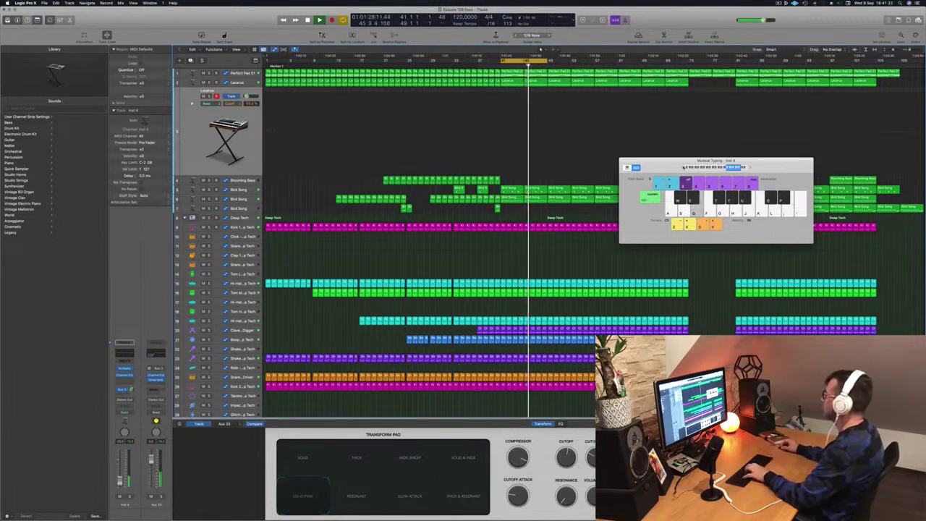
{"action": "key", "text": "h"}
{"action": "key", "text": "j"}
{"action": "key", "text": "g"}
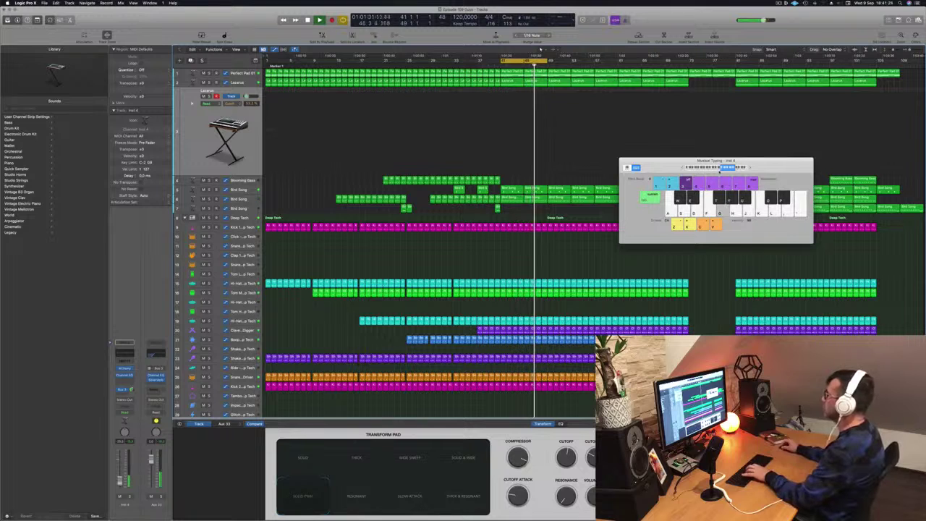
Rehearse a melody in the C4 octave on the empty Lazarus track over the cycled bars 41 to 49.
{"action": "key", "text": "j"}
{"action": "key", "text": "g"}
{"action": "key", "text": "h"}
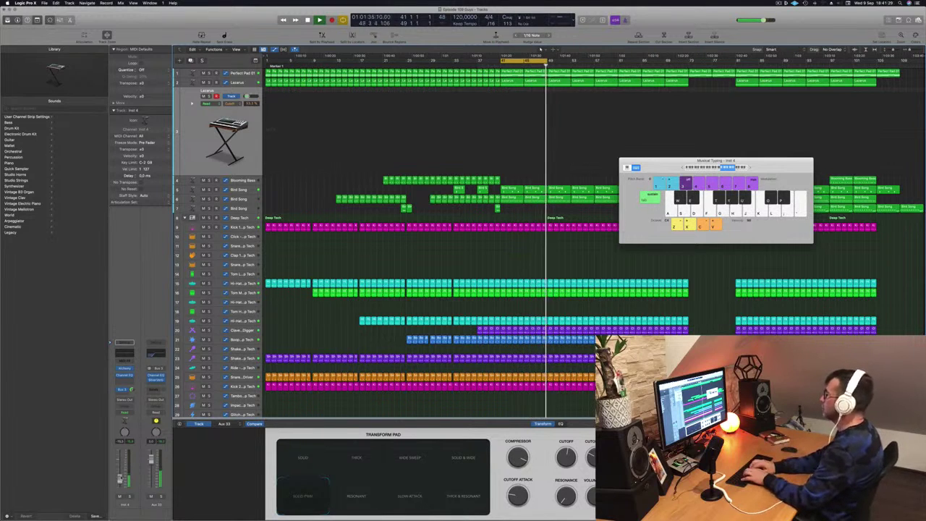
{"action": "key", "text": "g"}
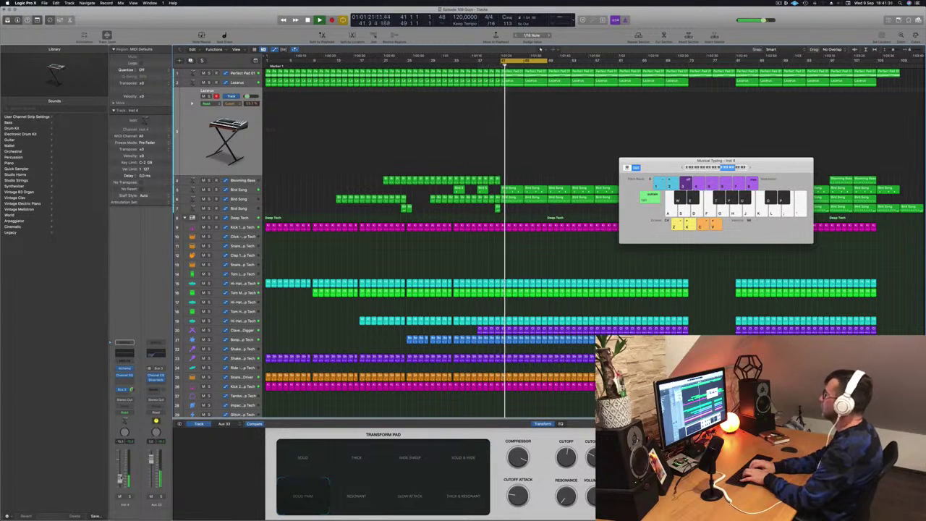
{"action": "key", "text": "g"}
{"action": "key", "text": "j"}
{"action": "key", "text": "g"}
{"action": "key", "text": "k"}
{"action": "key", "text": "f"}
{"action": "key", "text": "l"}
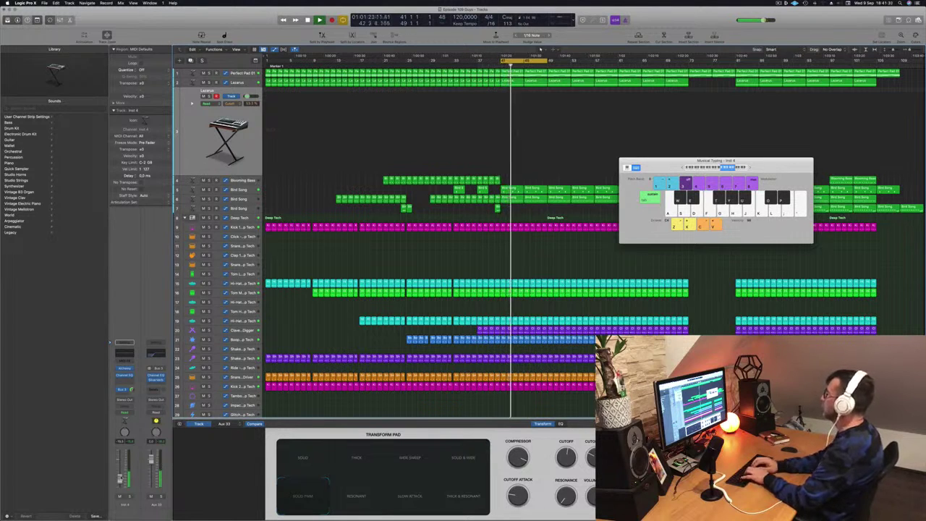
Extend the cycle range to bar 57 while trying further melody notes on the empty Lazarus track.
{"action": "key", "text": "j"}
{"action": "key", "text": "d"}
{"action": "key", "text": "g"}
{"action": "key", "text": "h"}
{"action": "key", "text": "d"}
{"action": "key", "text": "g"}
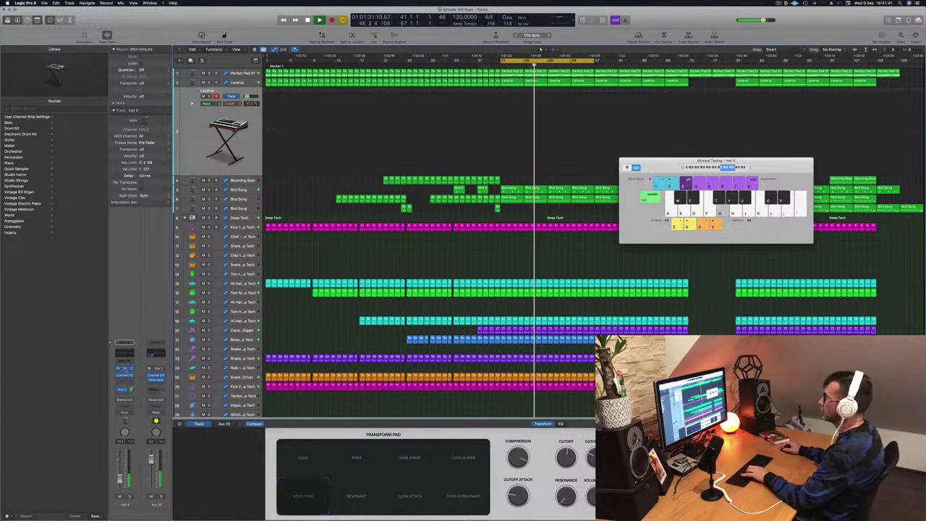
In Alchemy on the empty Lazarus track, audition several transform pad snapshots, choose Wide Sweep and slightly raise the track's volume.
{"action": "left_click", "coordinate": [124, 368]}
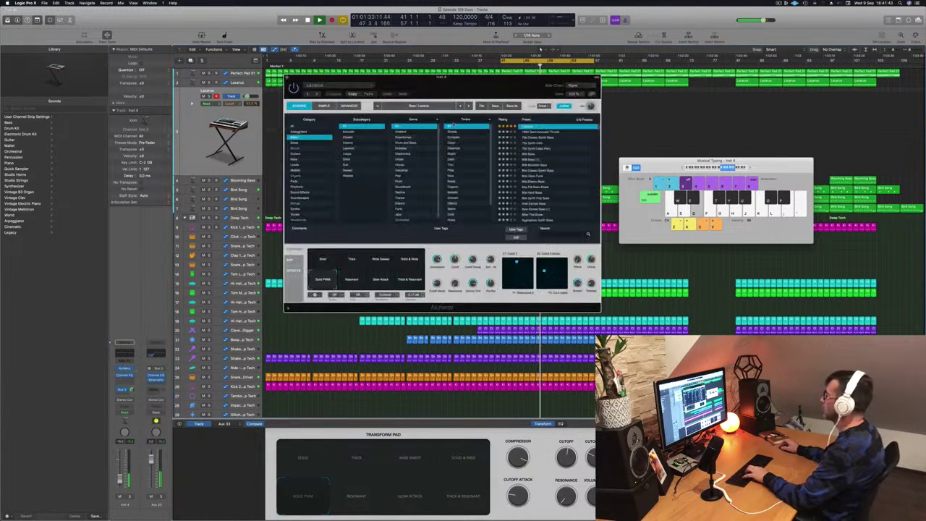
{"action": "left_click_drag", "start_coordinate": [472, 81], "coordinate": [629, 114]}
{"action": "left_click", "coordinate": [510, 305]}
{"action": "left_click", "coordinate": [541, 307]}
{"action": "left_click", "coordinate": [484, 289]}
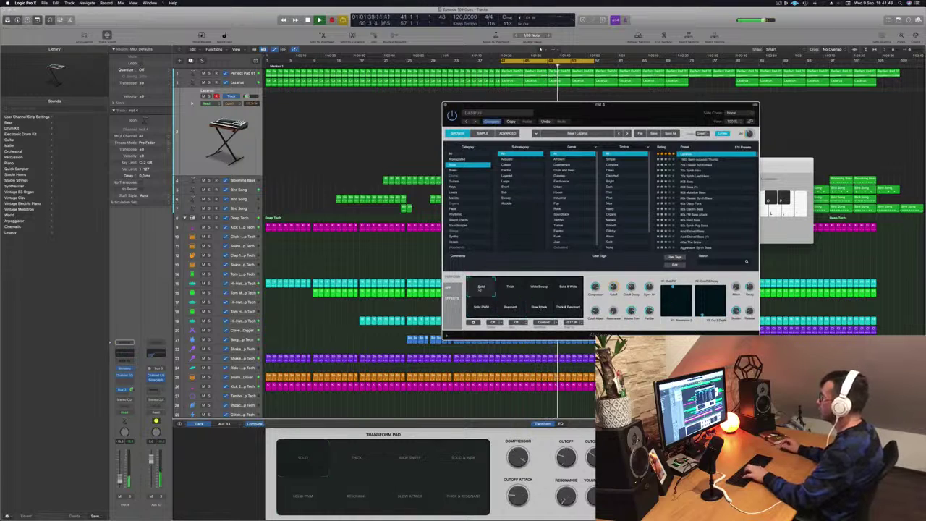
{"action": "left_click", "coordinate": [510, 288]}
{"action": "left_click", "coordinate": [540, 289]}
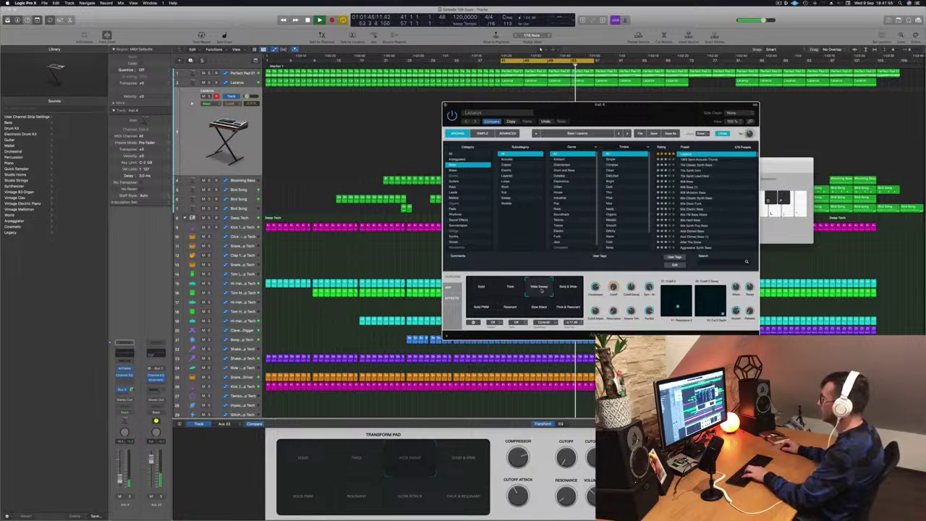
{"action": "left_click_drag", "start_coordinate": [120, 475], "coordinate": [120, 473]}
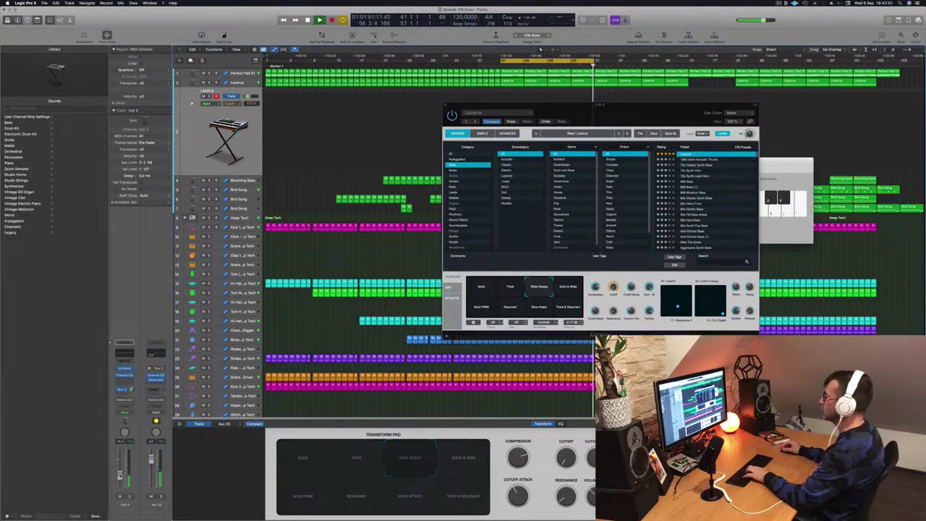
Audition melody ideas for the empty Lazarus track on the on-screen keyboard, one octave higher, while the cycle section plays.
{"action": "key", "text": "e"}
{"action": "key", "text": "t"}
{"action": "key", "text": "y"}
{"action": "key", "text": "e"}
{"action": "key", "text": "u"}
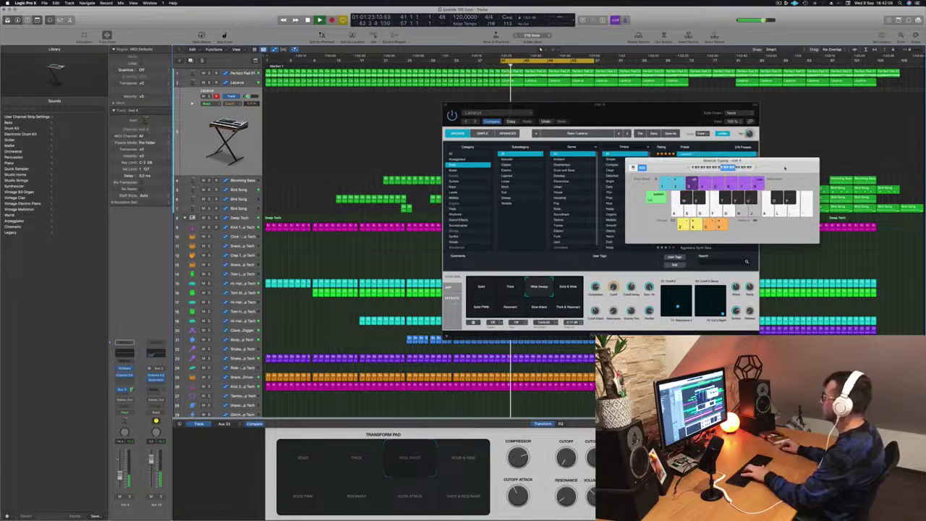
{"action": "key", "text": "x"}
{"action": "key", "text": "d"}
{"action": "key", "text": "g"}
{"action": "key", "text": "h"}
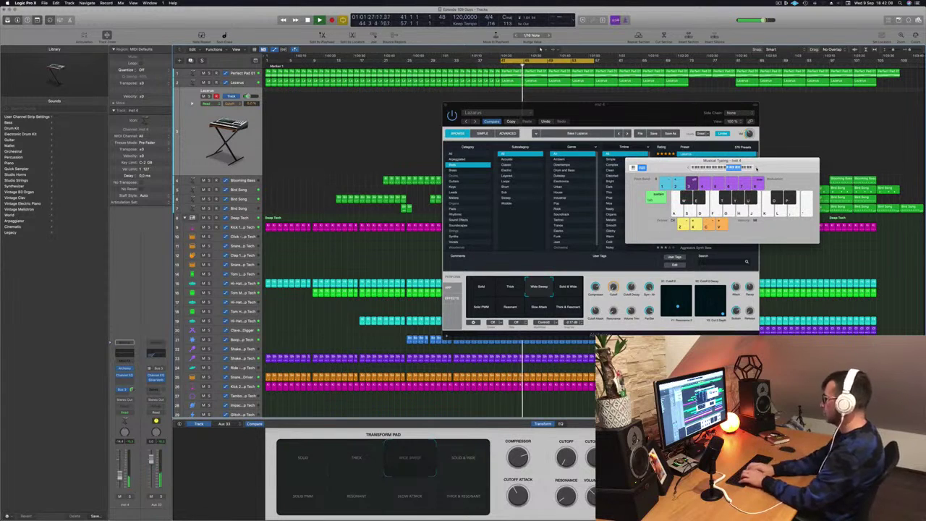
{"action": "key", "text": "g"}
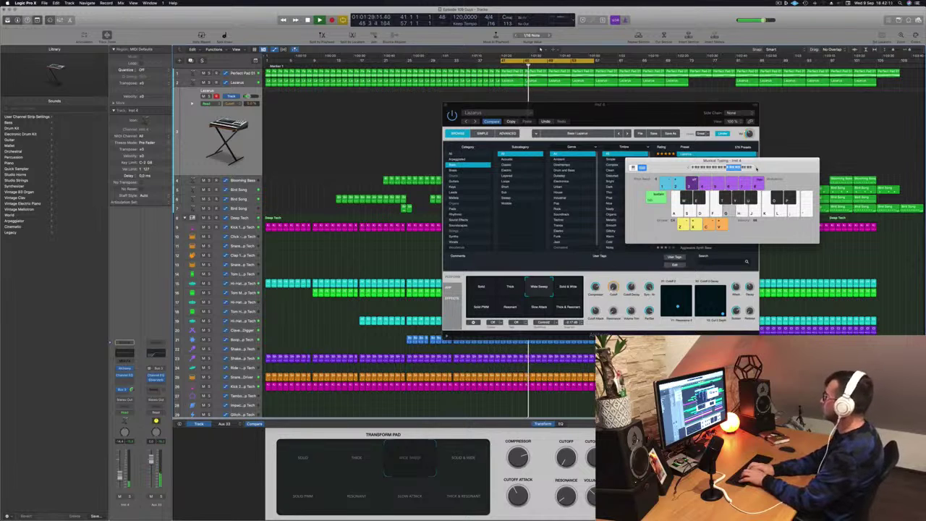
{"action": "key", "text": "j"}
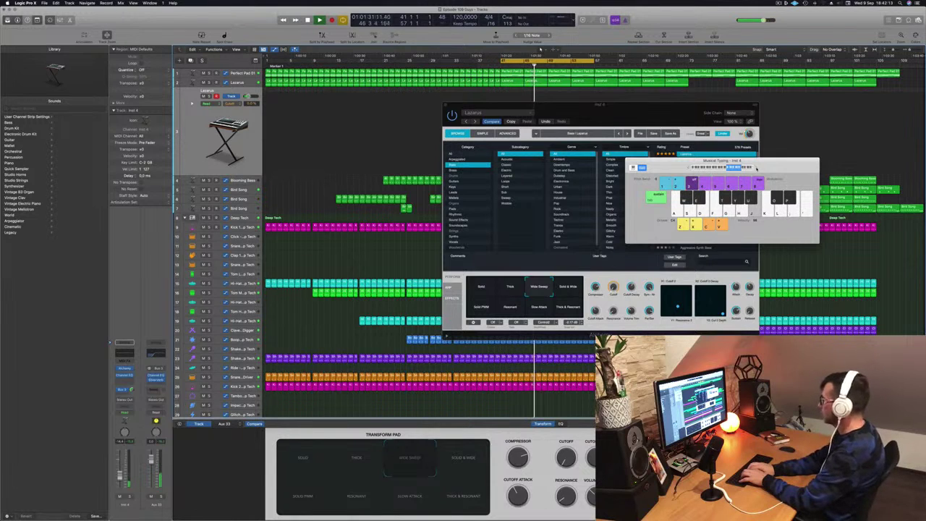
{"action": "key", "text": "h"}
{"action": "key", "text": "d"}
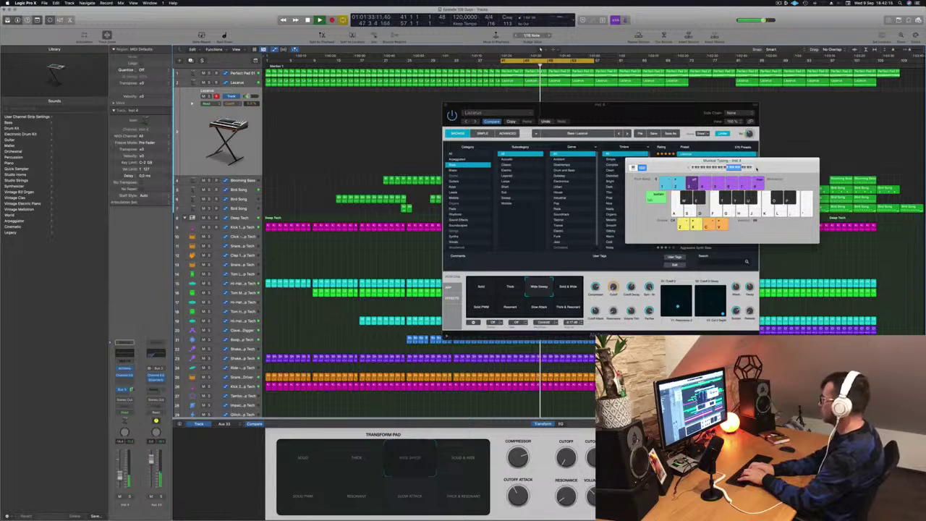
{"action": "key", "text": "f"}
{"action": "key", "text": "h"}
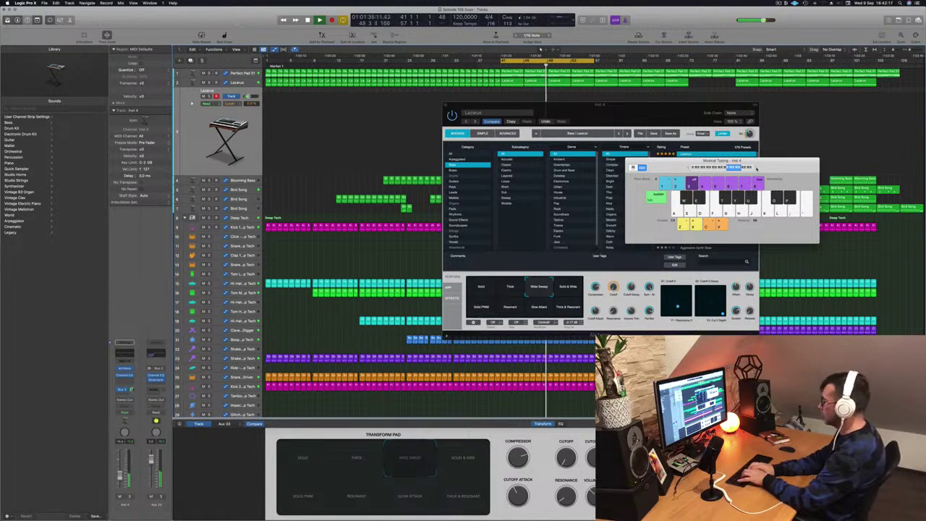
Record an improvised melody on the empty Lazarus track through to the end of the cycle at bar 57.
{"action": "key", "text": "r"}
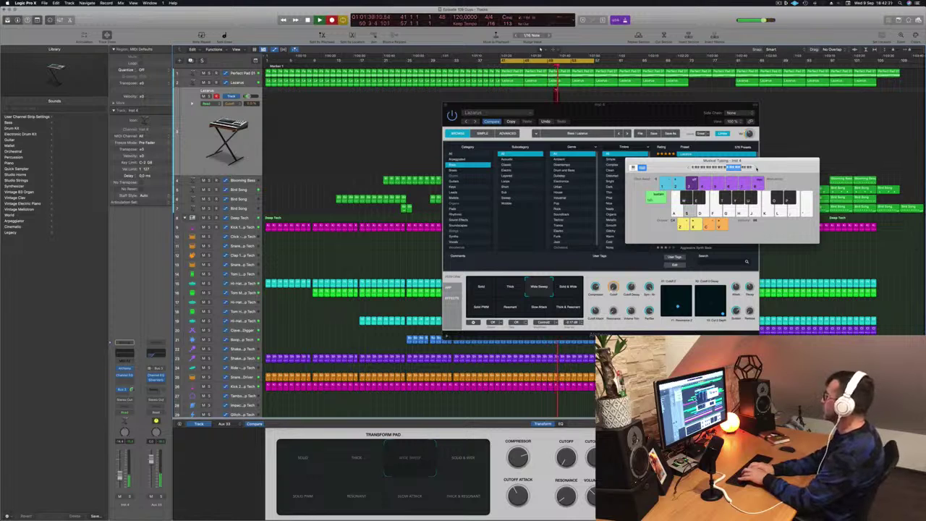
{"action": "key", "text": "d"}
{"action": "key", "text": "g"}
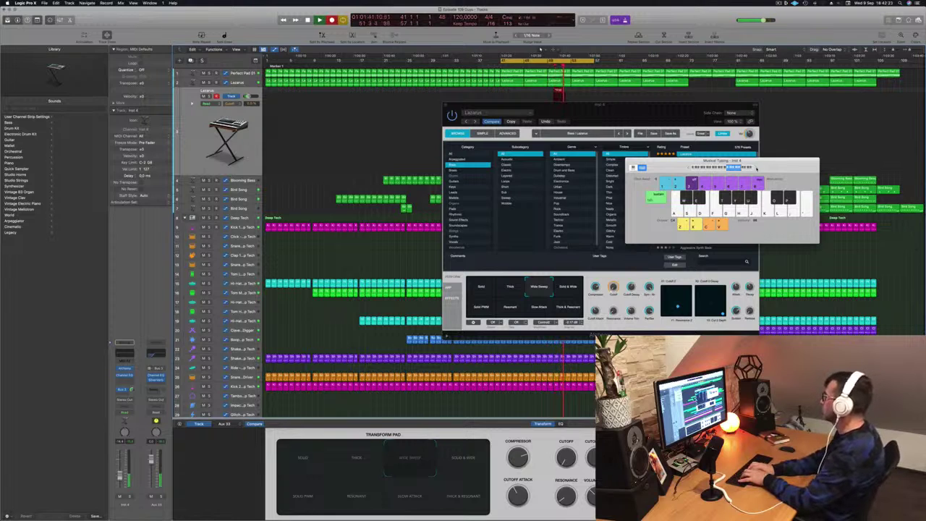
{"action": "key", "text": "h"}
{"action": "key", "text": "f"}
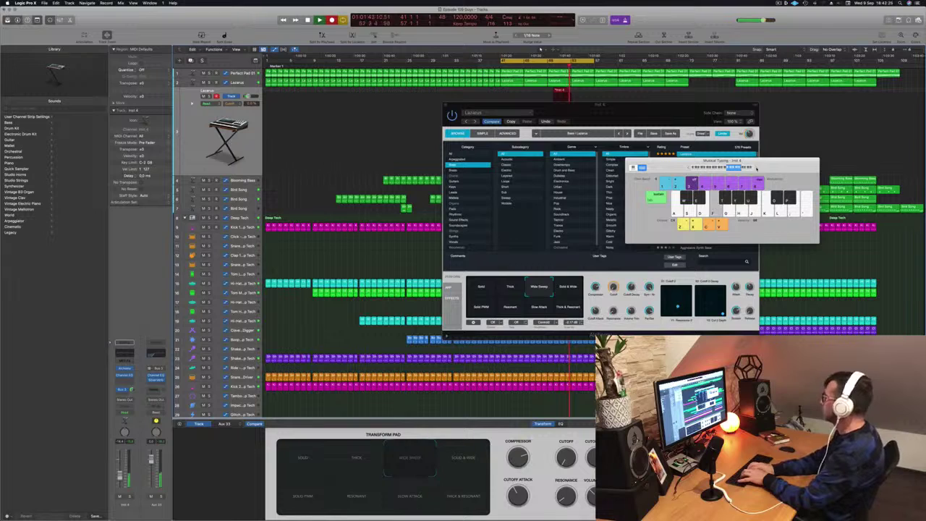
{"action": "key", "text": "f"}
{"action": "key", "text": "f"}
{"action": "key", "text": "g"}
{"action": "key", "text": "f"}
{"action": "key", "text": "s"}
{"action": "key", "text": "d"}
{"action": "key", "text": "f"}
{"action": "key", "text": "s"}
{"action": "key", "text": "d"}
{"action": "key", "text": "f"}
{"action": "key", "text": "h"}
{"action": "key", "text": "j"}
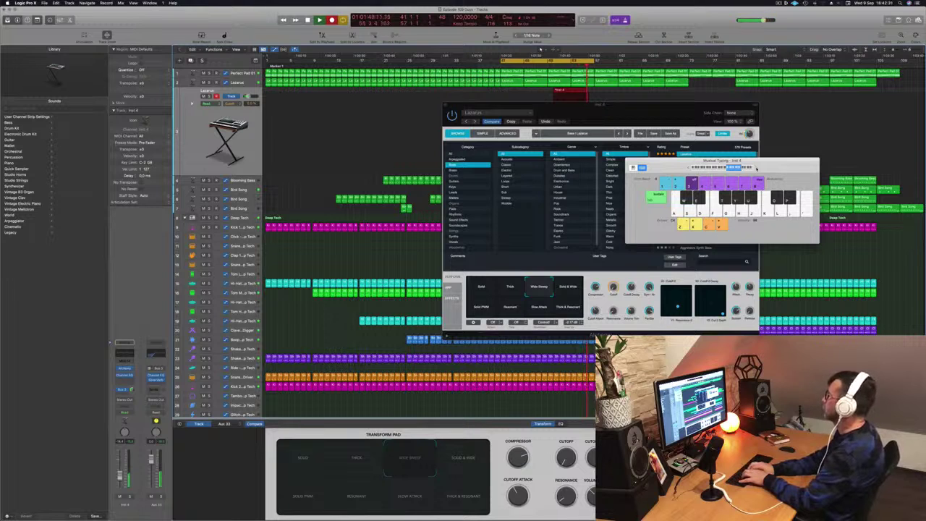
{"action": "key", "text": "a"}
{"action": "key", "text": "a"}
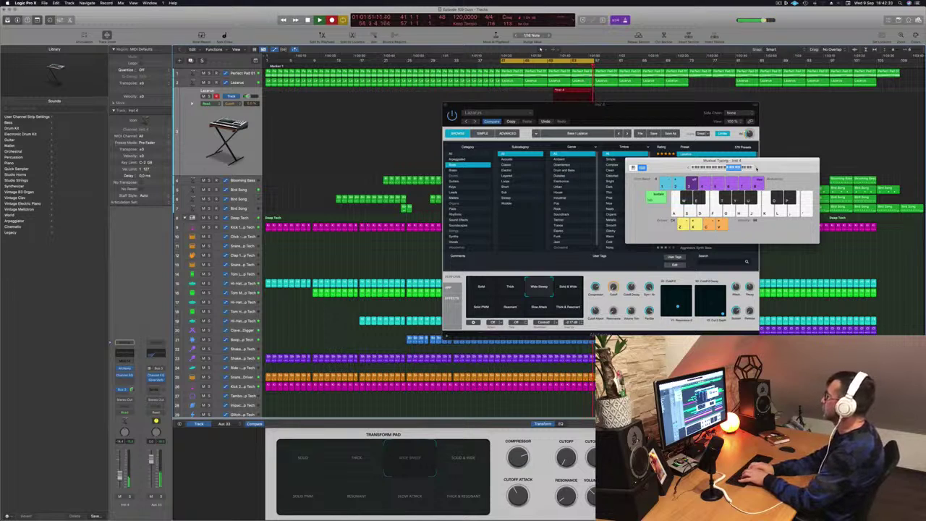
{"action": "key", "text": "a"}
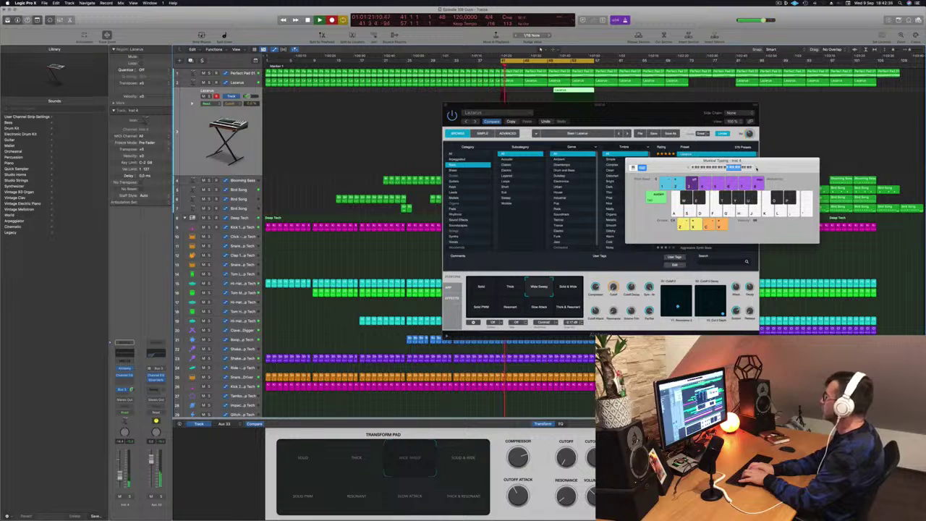
Record a second pass on the same Lazarus track from bar 41 to about bar 49, and stop the recording.
{"action": "key", "text": "f"}
{"action": "key", "text": "a"}
{"action": "key", "text": "f"}
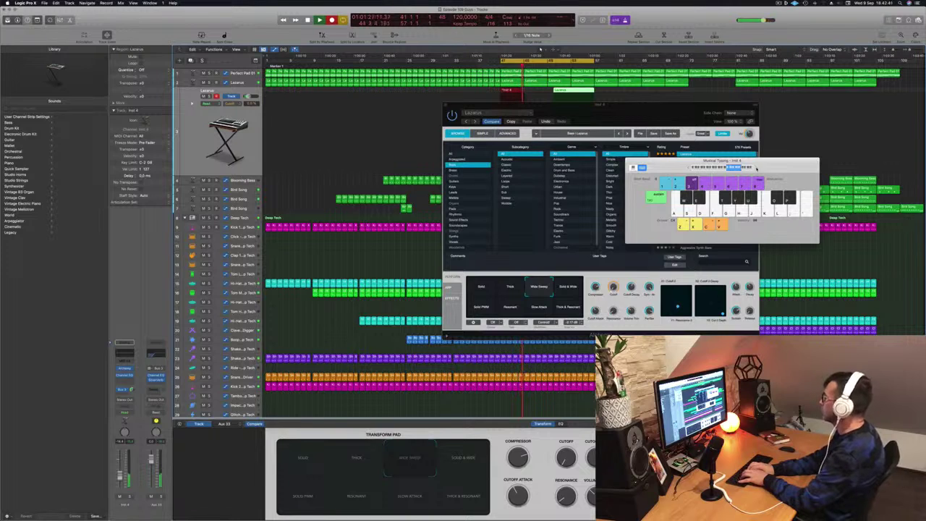
{"action": "key", "text": "h"}
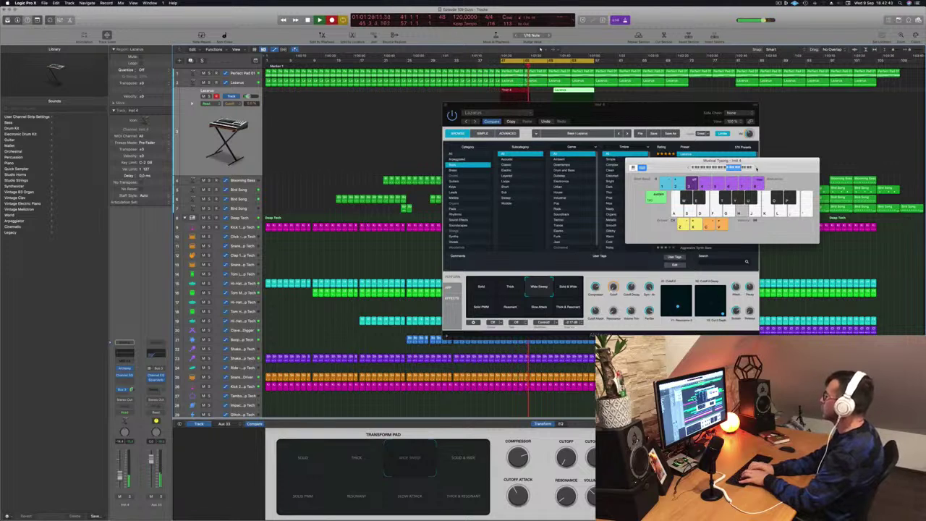
{"action": "key", "text": "h"}
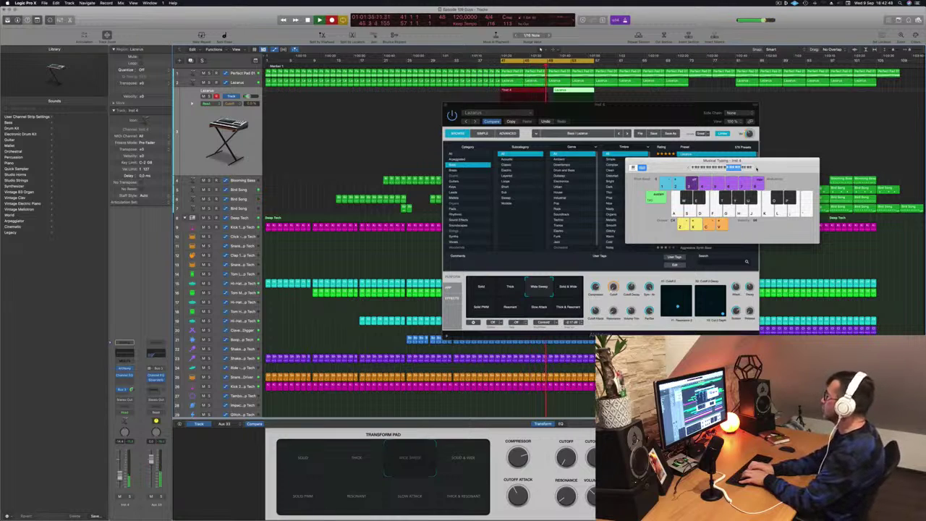
{"action": "key", "text": "space"}
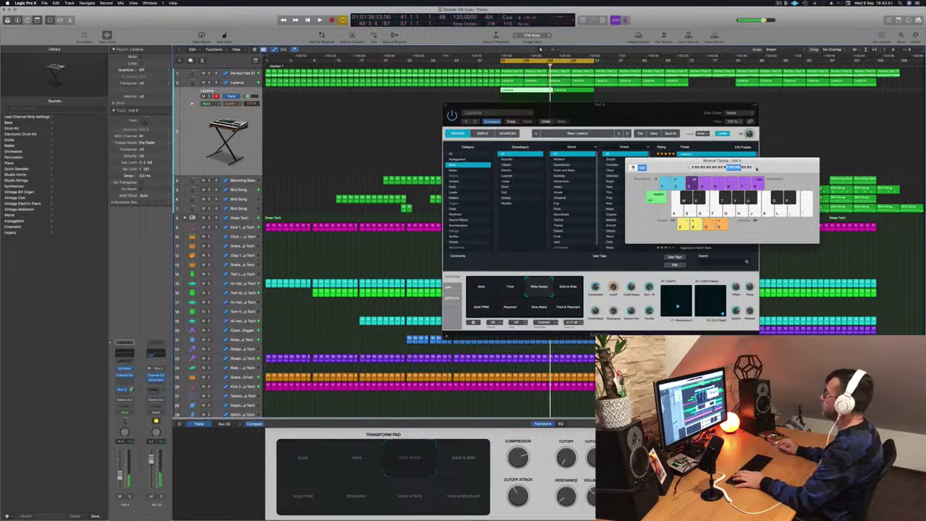
Move the Alchemy window away from the third track and delete both newly recorded Lazarus regions.
{"action": "left_click_drag", "start_coordinate": [678, 114], "coordinate": [512, 200]}
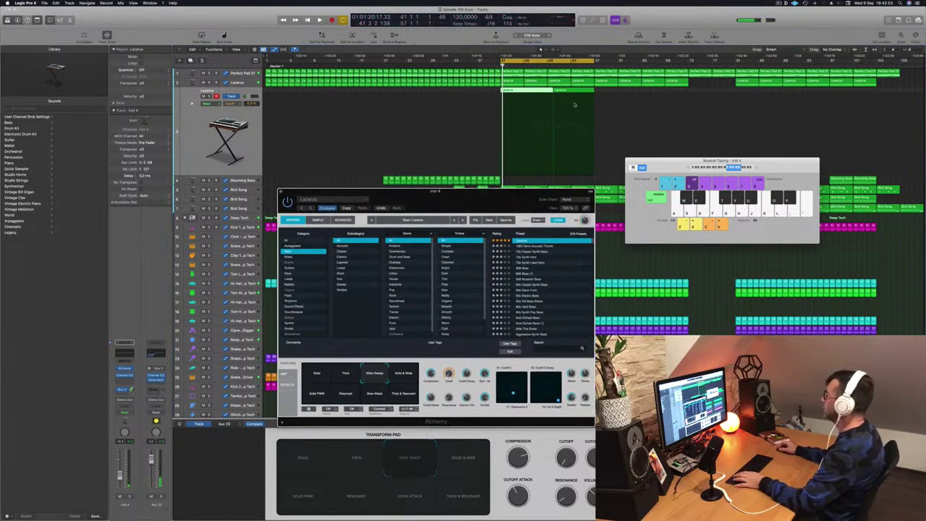
{"action": "left_click", "coordinate": [528, 92]}
{"action": "key", "text": "Delete"}
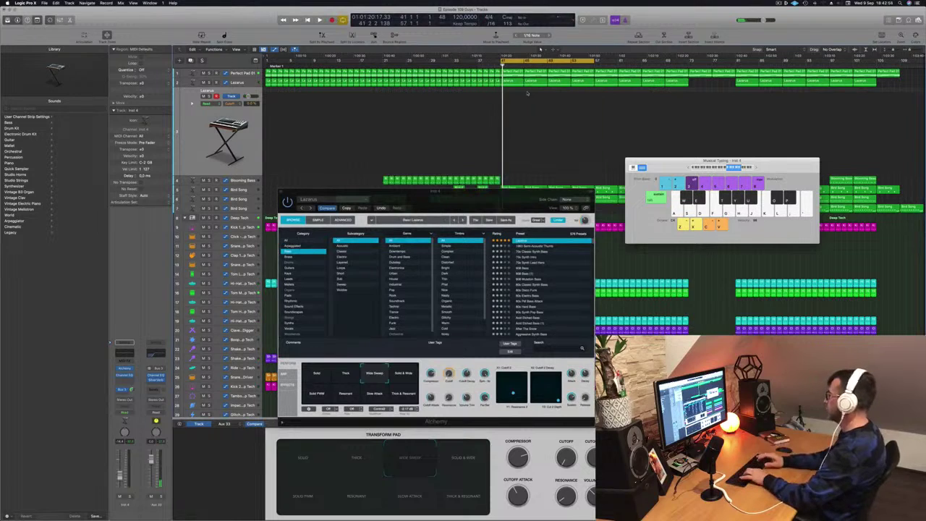
Try Alchemy's Solid & Wide, Thick & Resonant, Slow Attack and Resonant snapshots, ending on Solid PWM.
{"action": "left_click", "coordinate": [411, 372]}
{"action": "left_click", "coordinate": [404, 395]}
{"action": "left_click", "coordinate": [375, 395]}
{"action": "left_click", "coordinate": [347, 396]}
{"action": "left_click", "coordinate": [314, 396]}
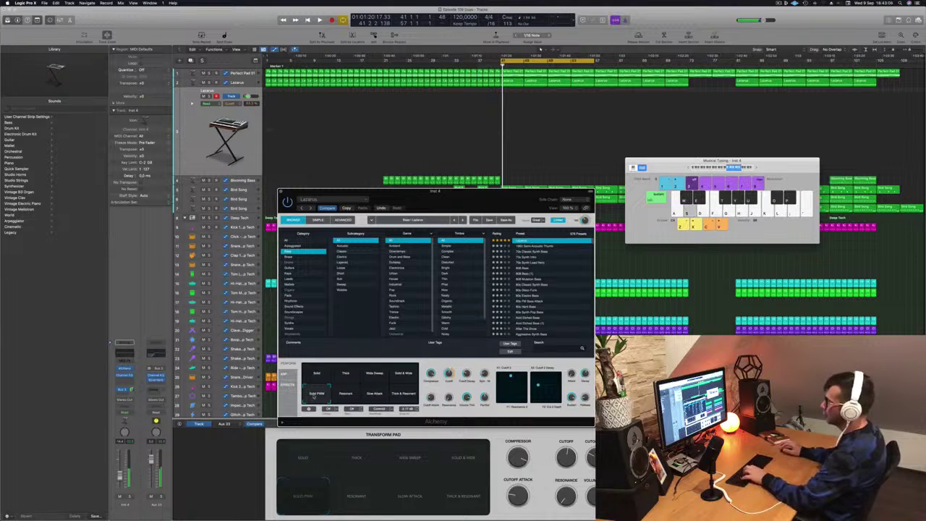
Audition low notes with the Solid PWM snapshot over the playing cycle section.
{"action": "left_click", "coordinate": [130, 380]}
{"action": "key", "text": "f"}
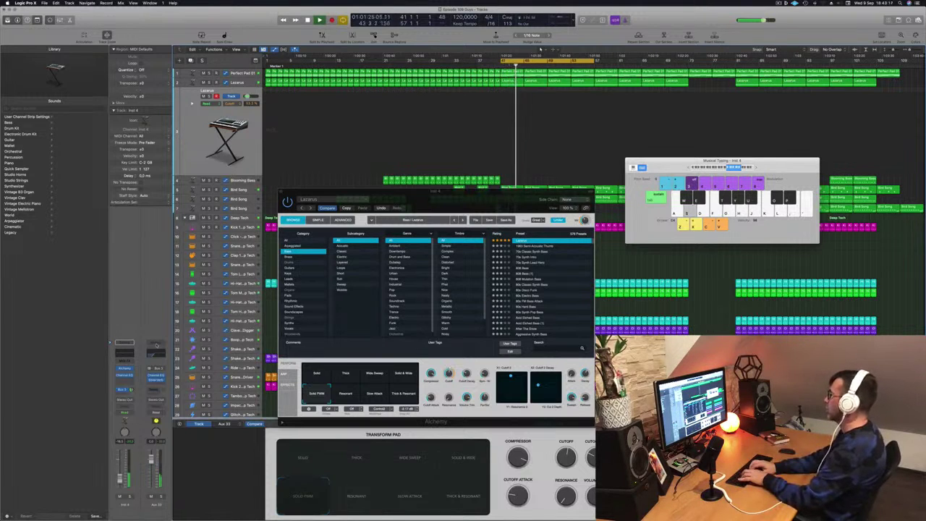
{"action": "key", "text": "f"}
{"action": "key", "text": "f"}
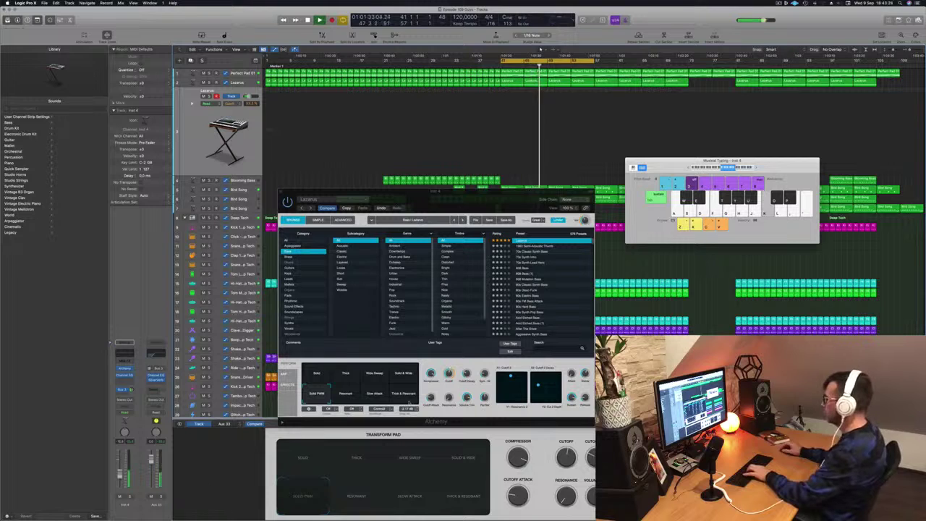
{"action": "key", "text": "h"}
{"action": "key", "text": "f"}
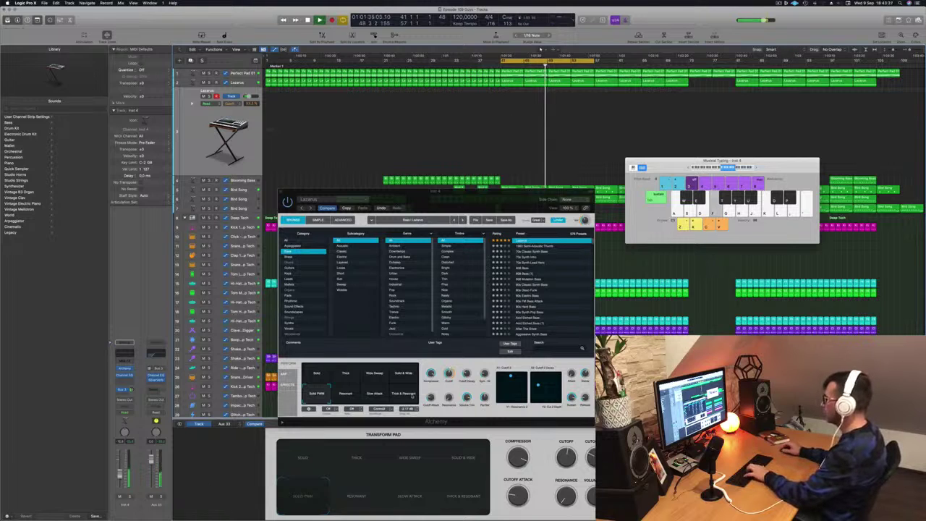
{"action": "key", "text": "j"}
{"action": "left_click", "coordinate": [431, 397]}
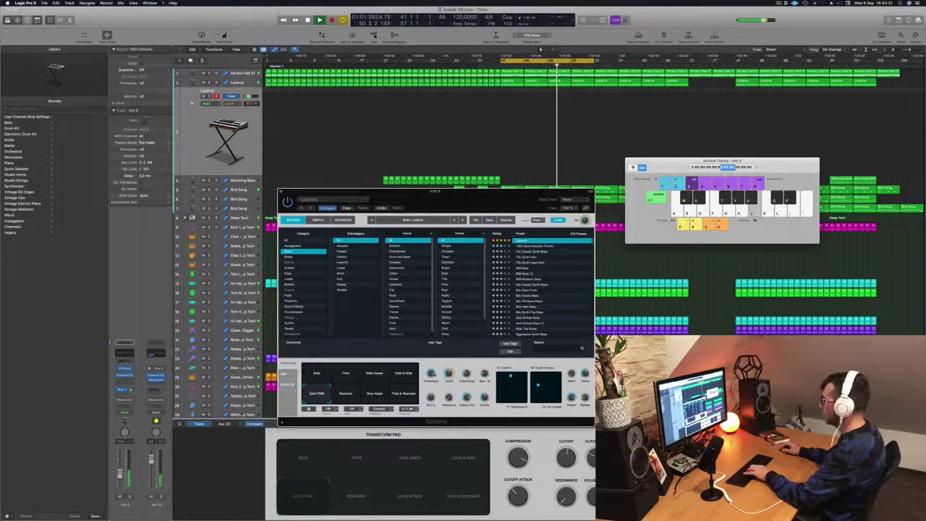
{"action": "key", "text": "k"}
{"action": "key", "text": "f"}
{"action": "key", "text": "h"}
{"action": "key", "text": "j"}
{"action": "key", "text": "k"}
{"action": "key", "text": "f"}
{"action": "key", "text": "h"}
Compare the Alchemy transform snapshots while playing notes, and choose the Solid snapshot.
{"action": "left_click", "coordinate": [403, 397]}
{"action": "left_click", "coordinate": [375, 397]}
{"action": "left_click", "coordinate": [348, 397]}
{"action": "left_click", "coordinate": [320, 396]}
{"action": "key", "text": "h"}
{"action": "left_click", "coordinate": [319, 379]}
{"action": "key", "text": "k"}
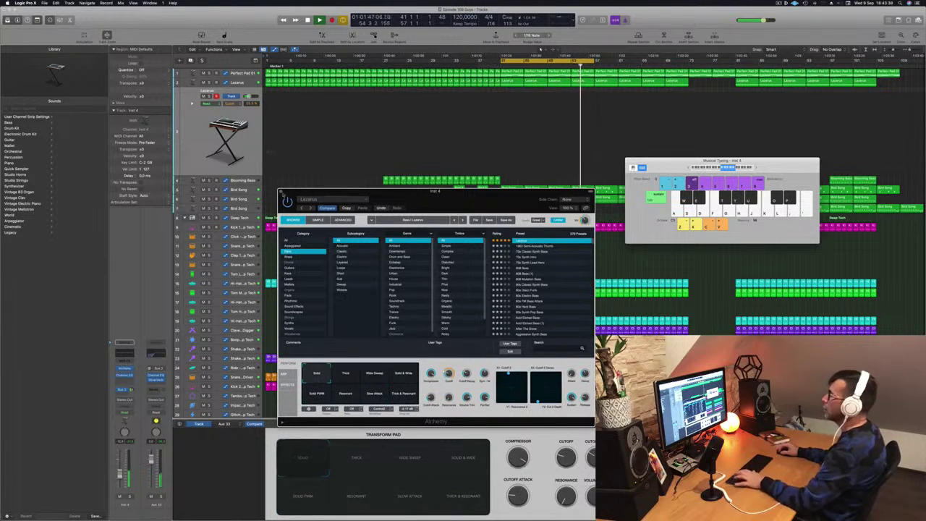
Close the Alchemy and Musical Typing windows and delete the automation on the empty Lazarus track.
{"action": "left_click", "coordinate": [281, 193]}
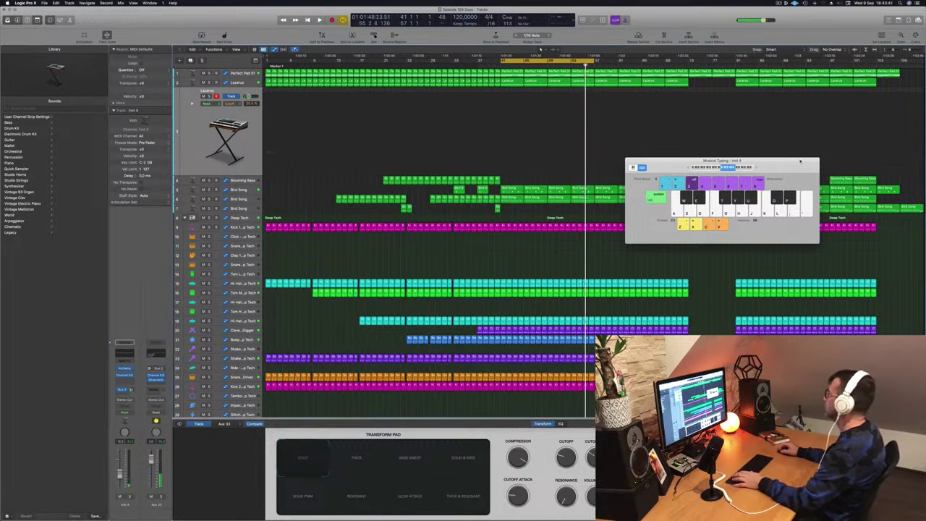
{"action": "key", "text": "super+k"}
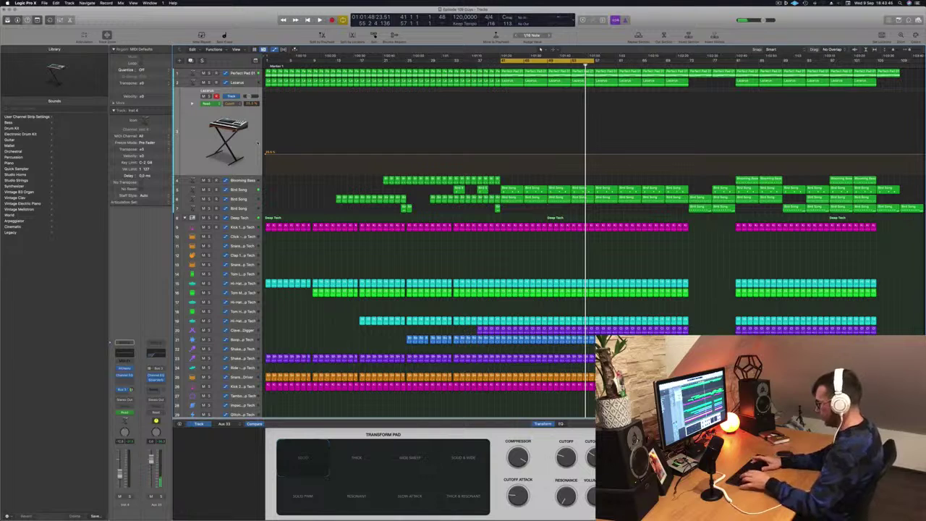
{"action": "key", "text": "ctrl+super+BackSpace"}
Reshape the automation on the Lazarus track below Perfect Pad 01 so it dips at bar 49 and rises towards bar 57.
{"action": "key", "text": "space"}
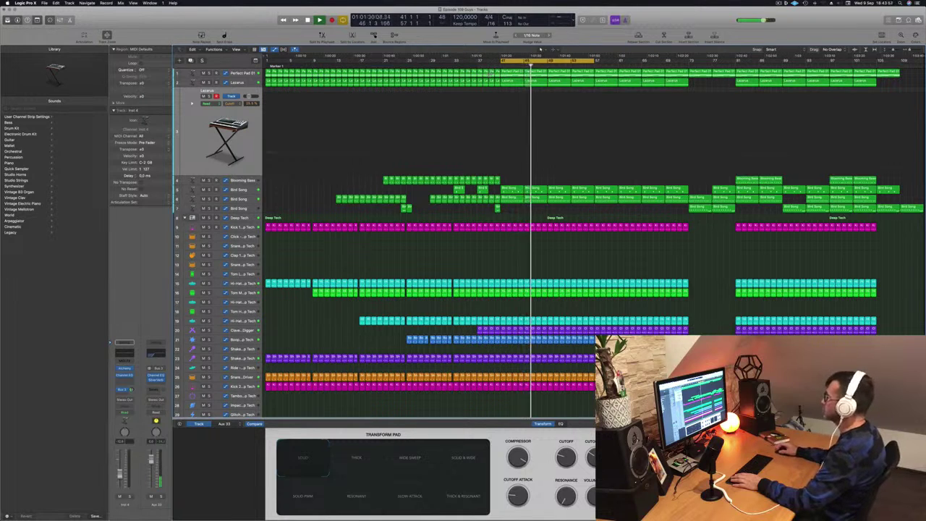
{"action": "scroll", "coordinate": [562, 146], "scroll_direction": "down", "scroll_amount": 3}
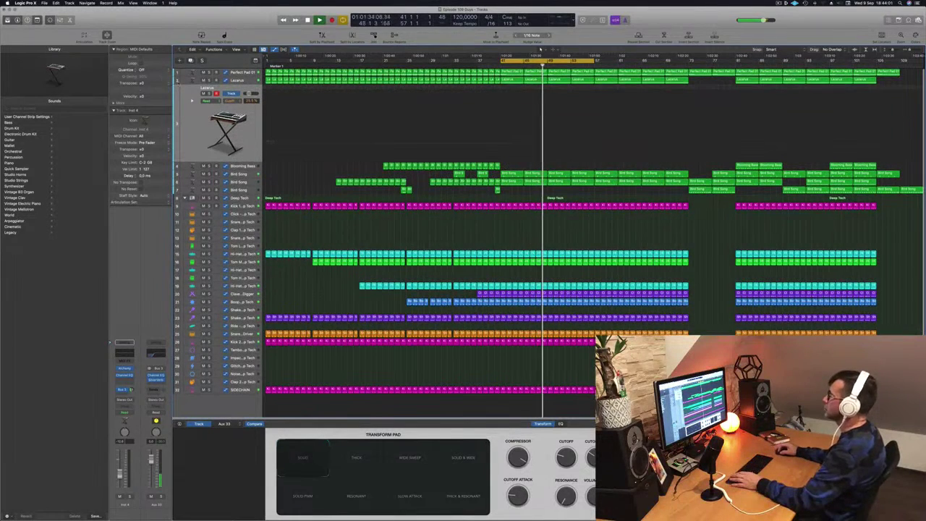
{"action": "key", "text": "a"}
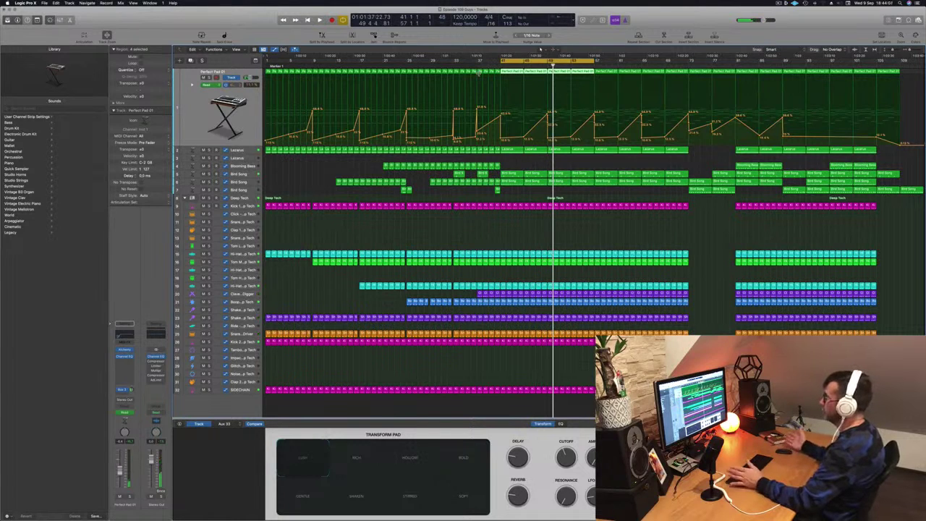
{"action": "key", "text": "space"}
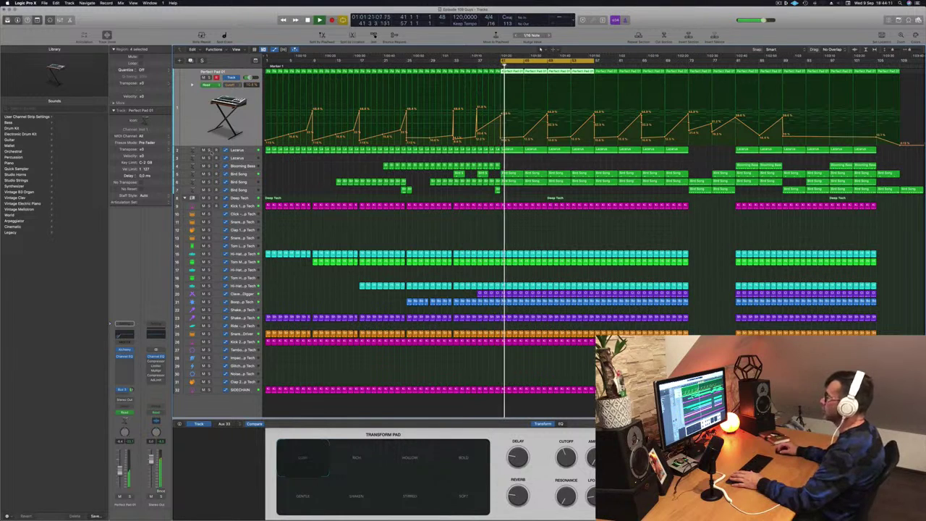
{"action": "key", "text": "Down"}
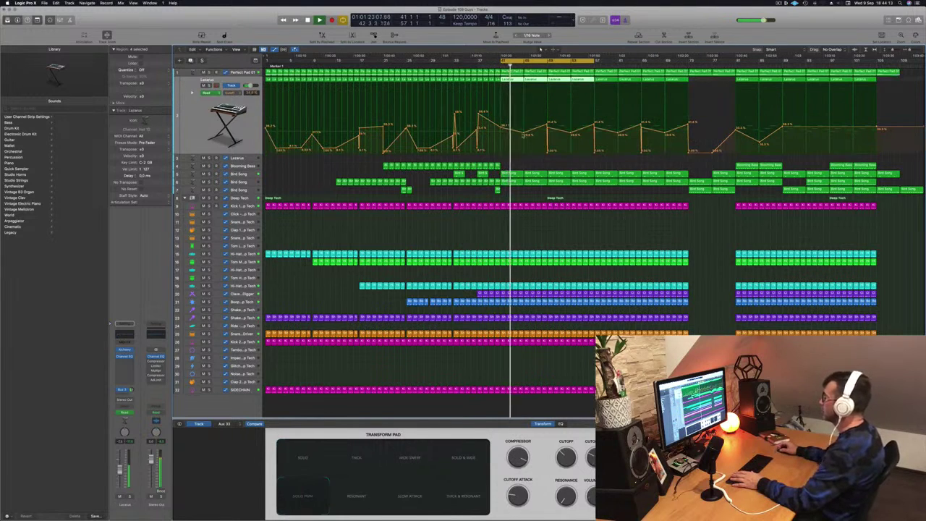
{"action": "left_click", "coordinate": [549, 137]}
{"action": "left_click_drag", "start_coordinate": [548, 137], "coordinate": [547, 150]}
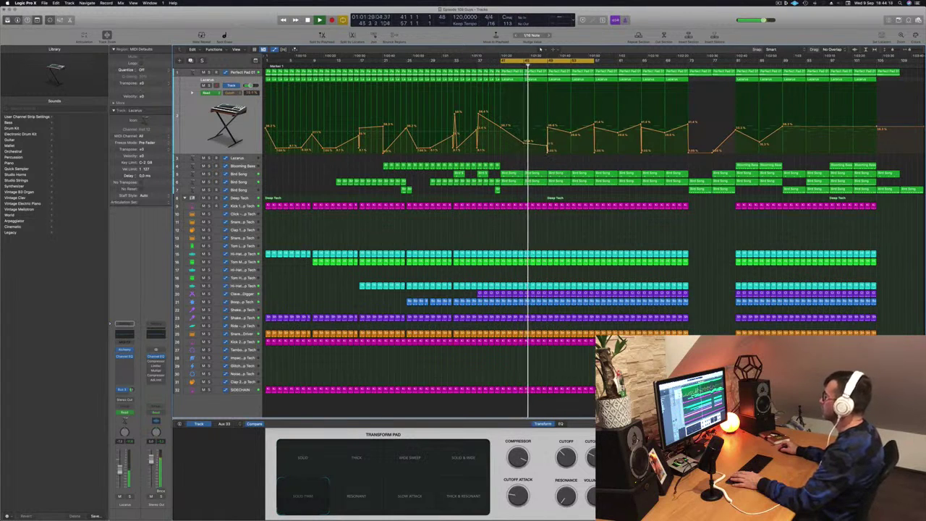
{"action": "left_click_drag", "start_coordinate": [547, 152], "coordinate": [547, 129]}
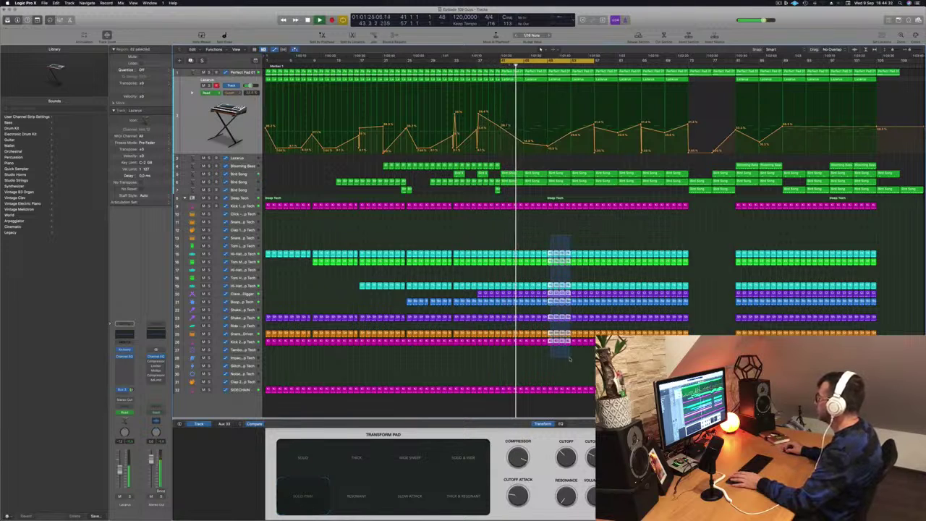
Delete the drum and percussion regions on tracks 15 to 26 between bars 49 and 57.
{"action": "left_click_drag", "start_coordinate": [581, 359], "coordinate": [592, 358]}
{"action": "key", "text": "Delete"}
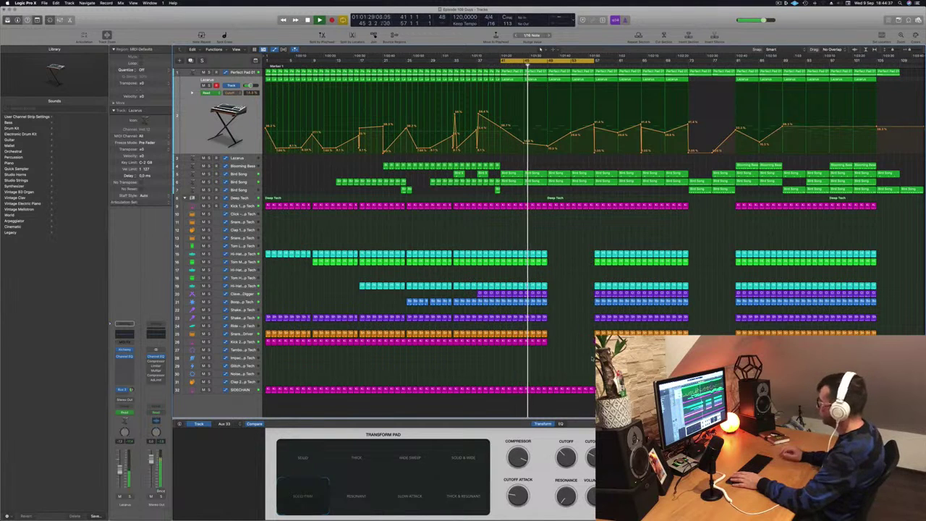
{"action": "key", "text": "super+Right"}
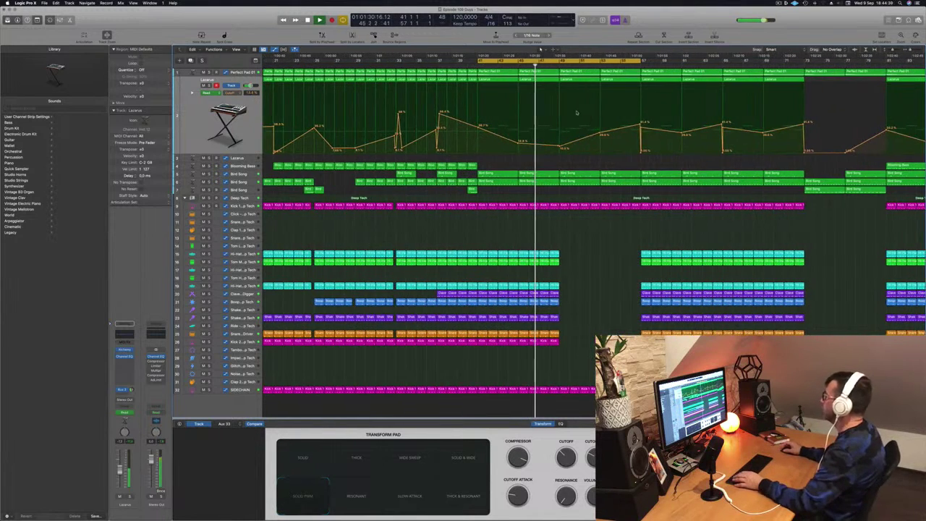
Copy the two Blooming Bass regions starting at bar 81 into bars 49 to 57 and select the Blooming Bass track.
{"action": "left_click", "coordinate": [599, 95]}
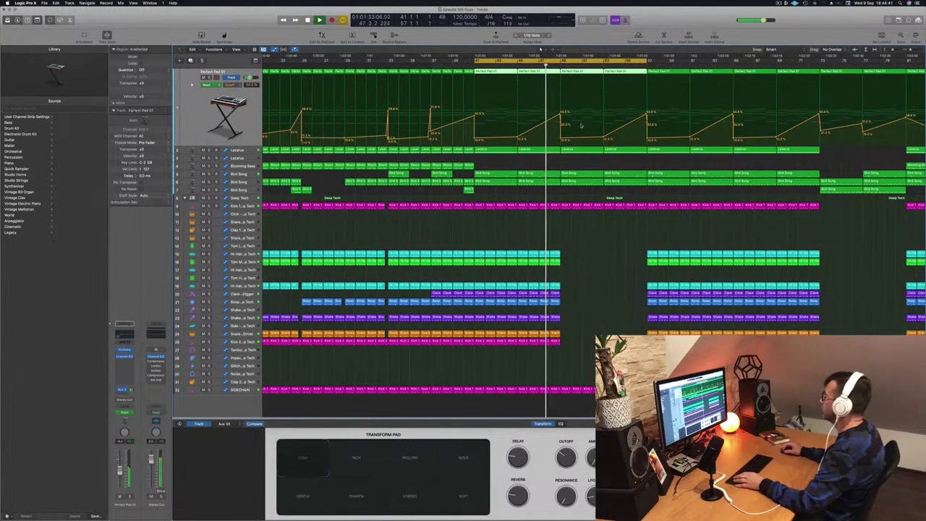
{"action": "key", "text": "super+Left"}
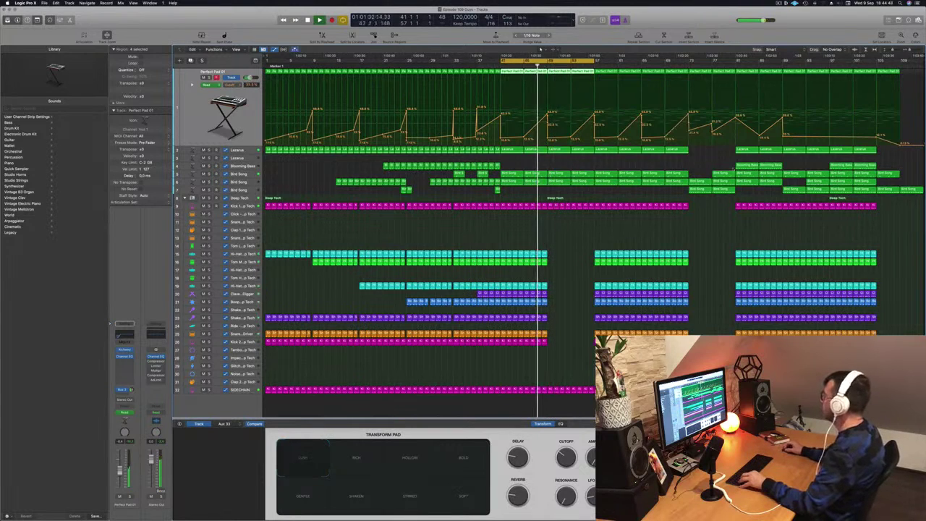
{"action": "left_click_drag", "start_coordinate": [719, 169], "coordinate": [581, 169]}
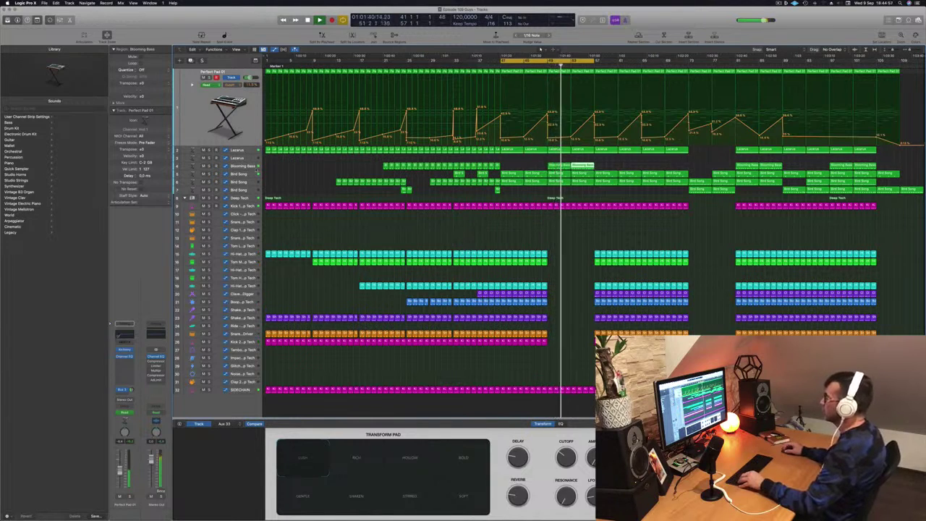
{"action": "left_click", "coordinate": [244, 159]}
{"action": "left_click", "coordinate": [244, 166]}
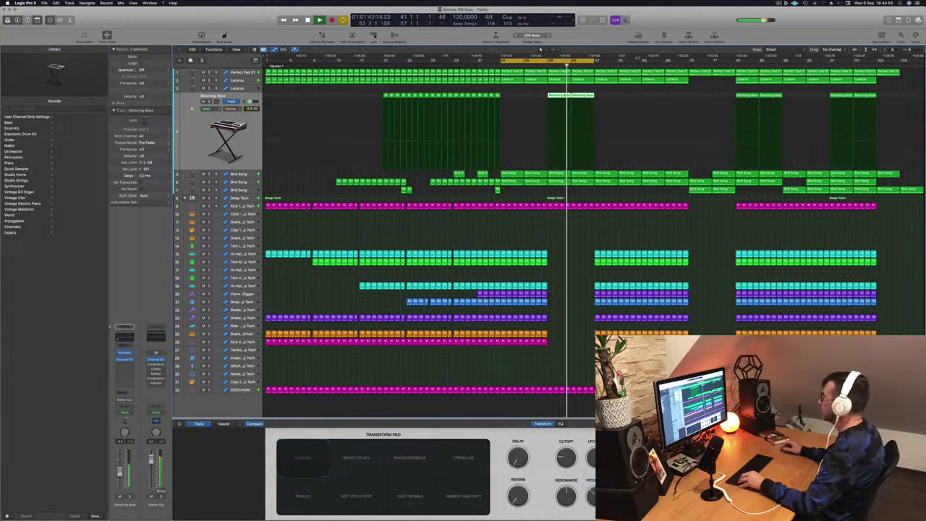
Replay the passage before bar 49 and delete the track 6 Bird Song regions between bars 49 and 57.
{"action": "key", "text": "comma"}
{"action": "key", "text": "comma"}
{"action": "key", "text": "comma"}
{"action": "key", "text": "comma"}
{"action": "key", "text": "comma"}
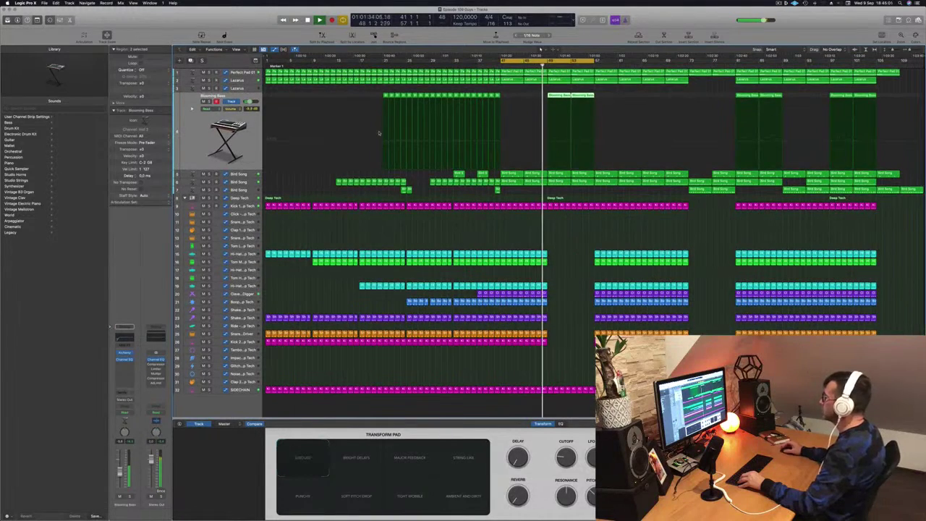
{"action": "key", "text": "Down"}
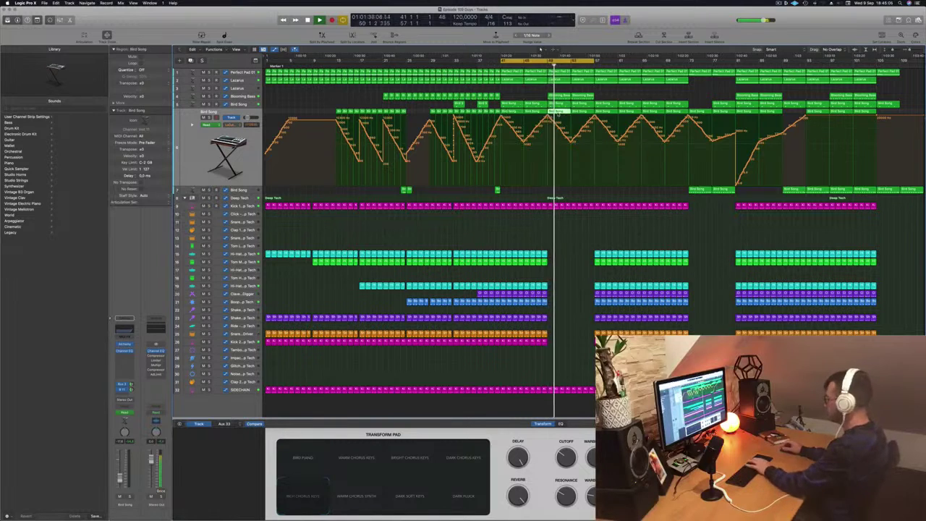
{"action": "key", "text": "Return"}
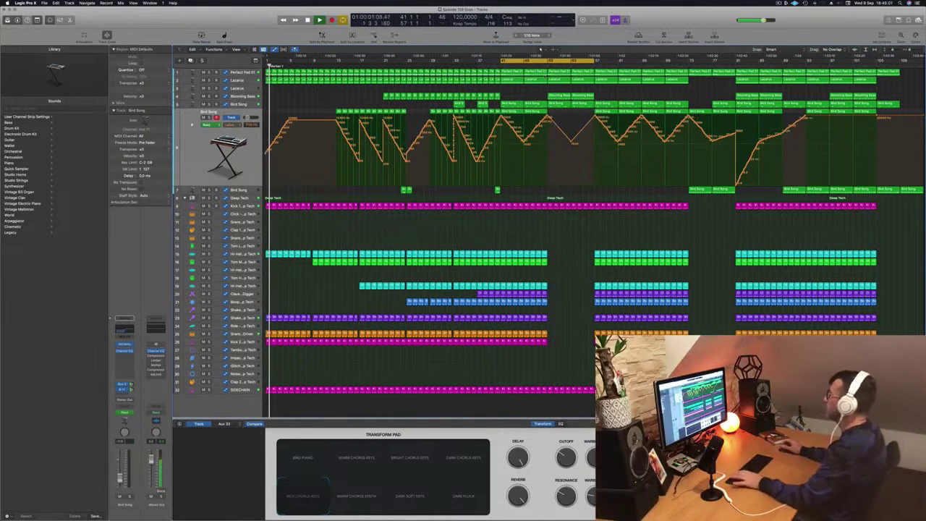
Lower the cutoff automation on the Lazarus track below Perfect Pad 01 to 0% at bar 53.
{"action": "key", "text": "shift+period"}
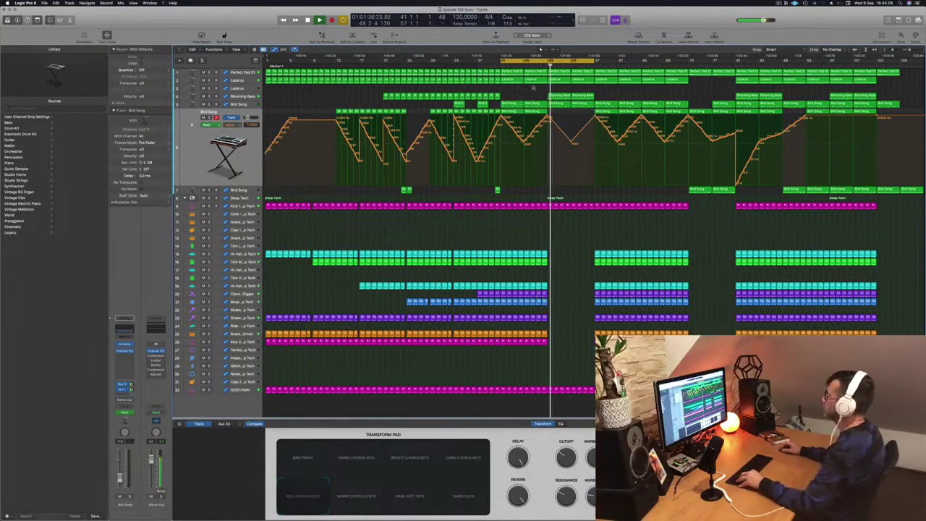
{"action": "key", "text": "super+Up"}
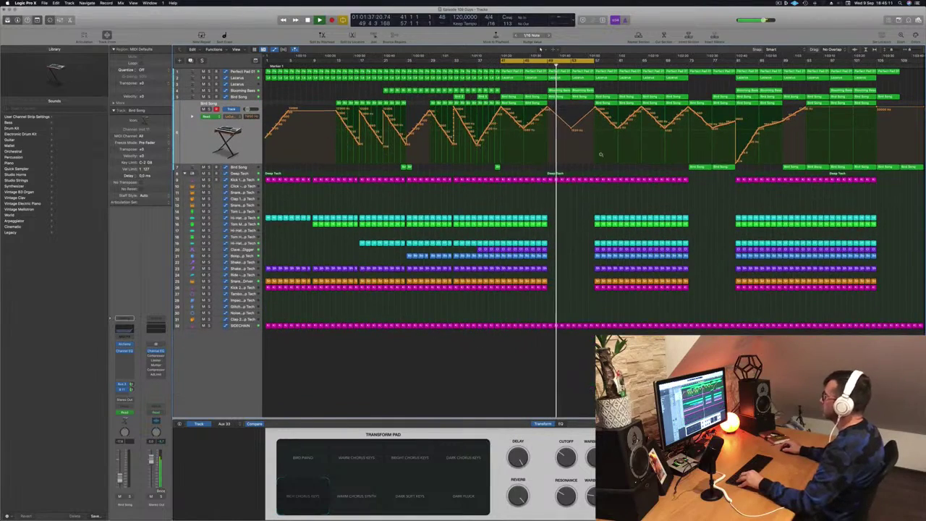
{"action": "scroll", "coordinate": [595, 152], "scroll_direction": "down", "scroll_amount": 2}
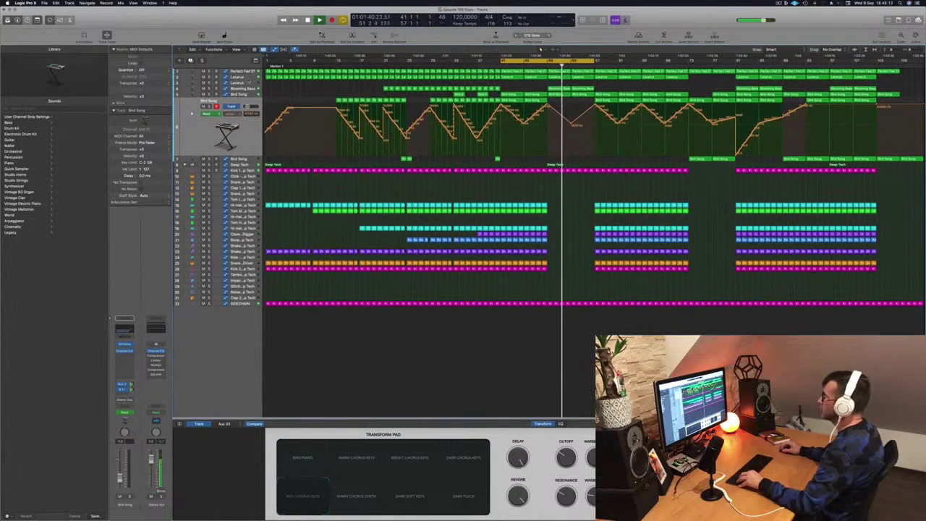
{"action": "left_click", "coordinate": [243, 77]}
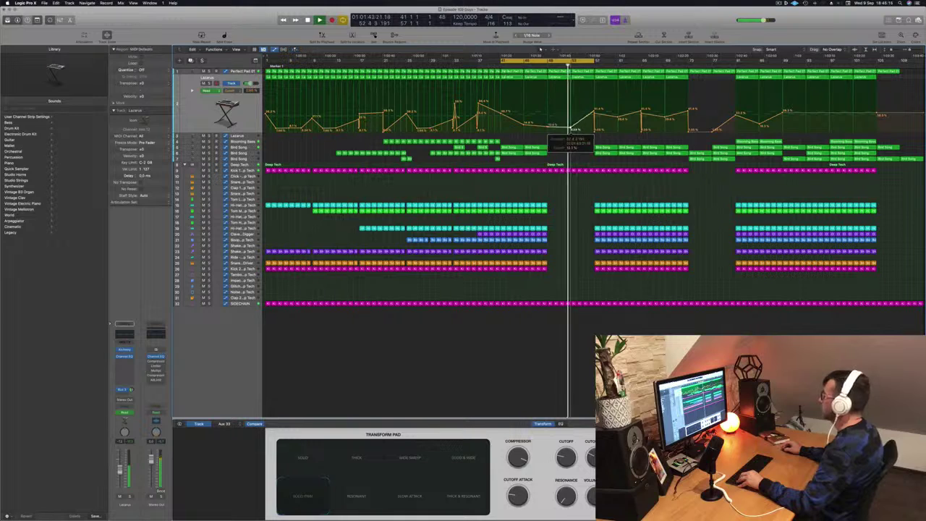
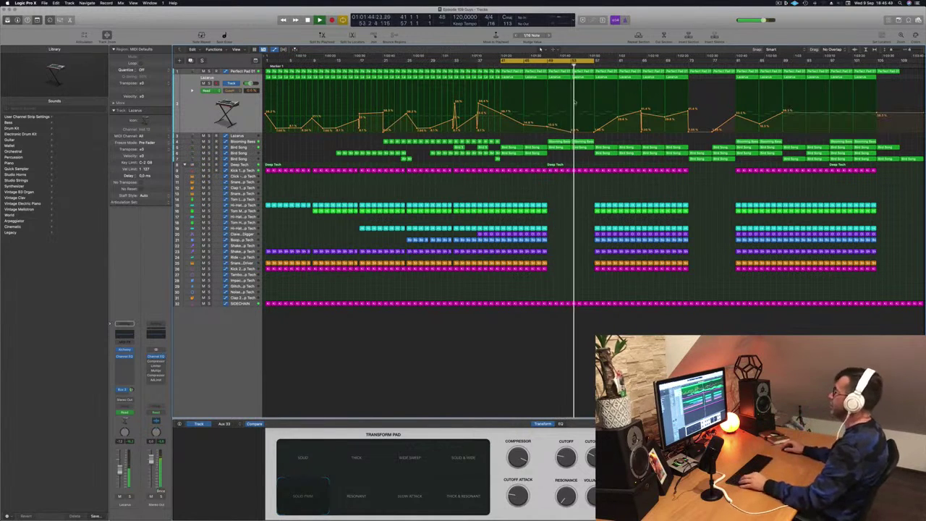
Delete the end of the Kick 1 pattern just before bar 57, leaving a short gap.
{"action": "scroll", "coordinate": [589, 168], "scroll_direction": "up", "scroll_amount": 5}
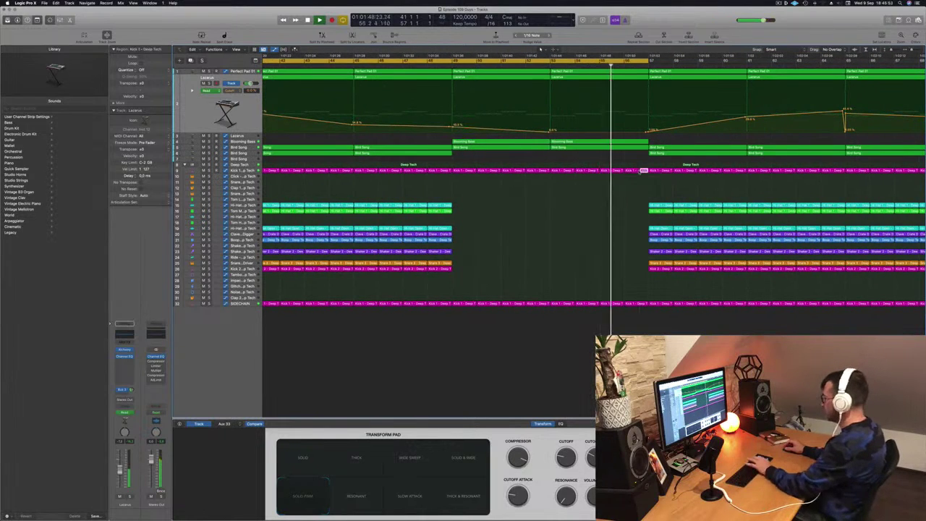
{"action": "scroll", "coordinate": [627, 179], "scroll_direction": "down", "scroll_amount": 6}
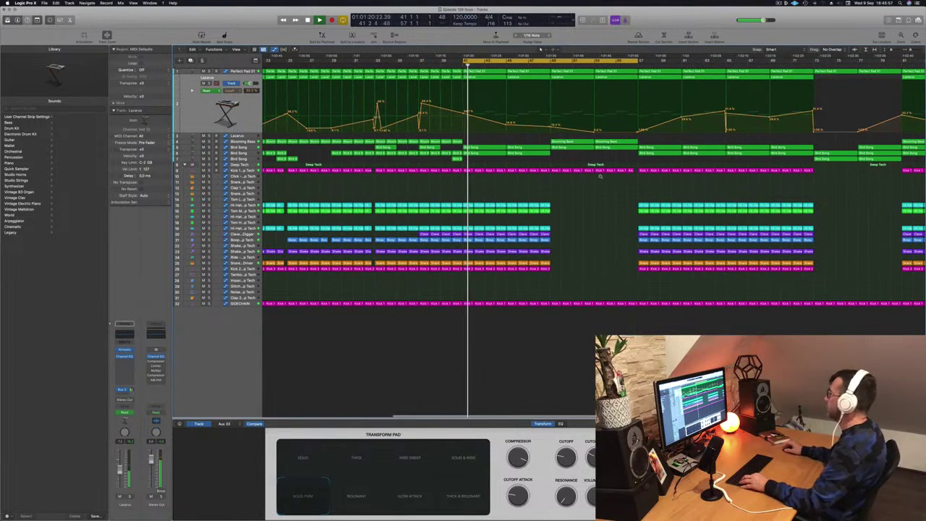
{"action": "scroll", "coordinate": [604, 176], "scroll_direction": "down", "scroll_amount": 3}
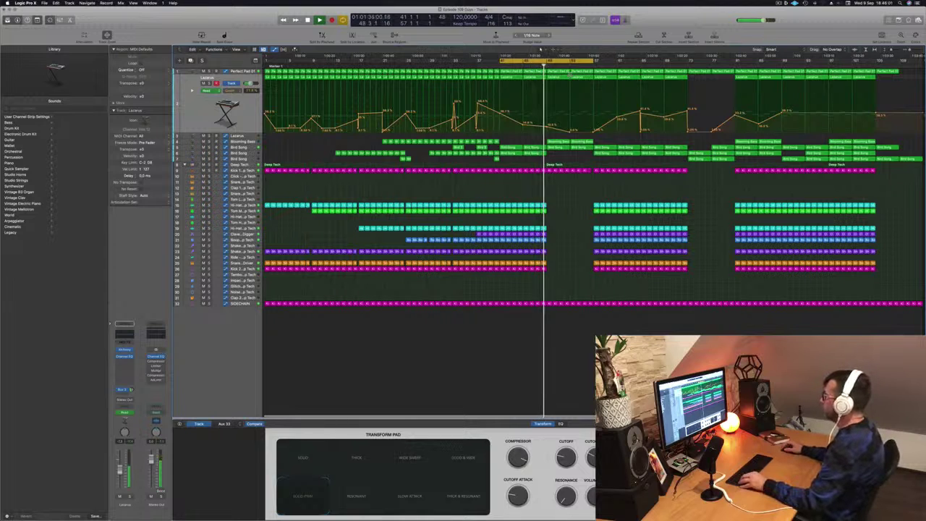
Copy the two Blooming Bass regions from bar 49 to bars 57 to 65 and extend the cycle range to bar 73.
{"action": "left_click_drag", "start_coordinate": [605, 140], "coordinate": [608, 149]}
{"action": "left_click_drag", "start_coordinate": [595, 61], "coordinate": [687, 61]}
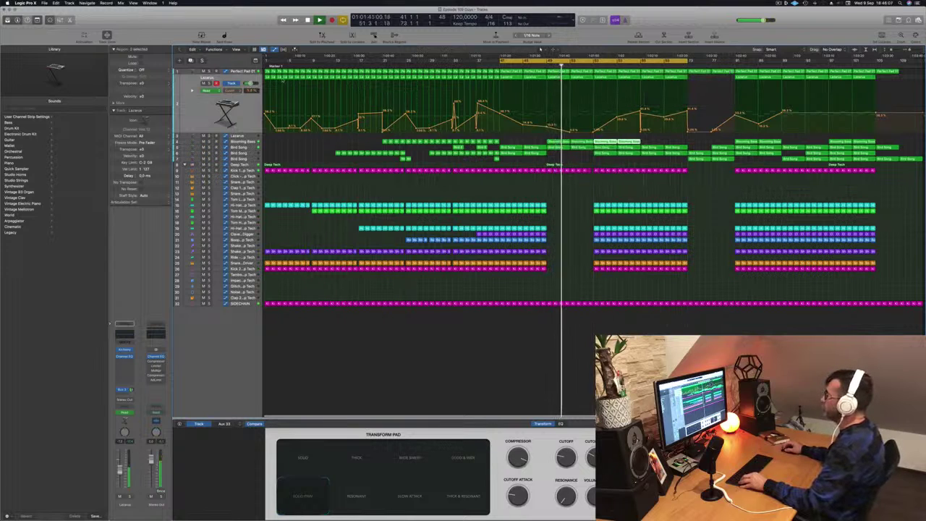
Shorten all notes of the Perfect Pad 01 region at bar 57 to brief chord stabs in the Piano Roll.
{"action": "key", "text": "Up"}
{"action": "key", "text": "space"}
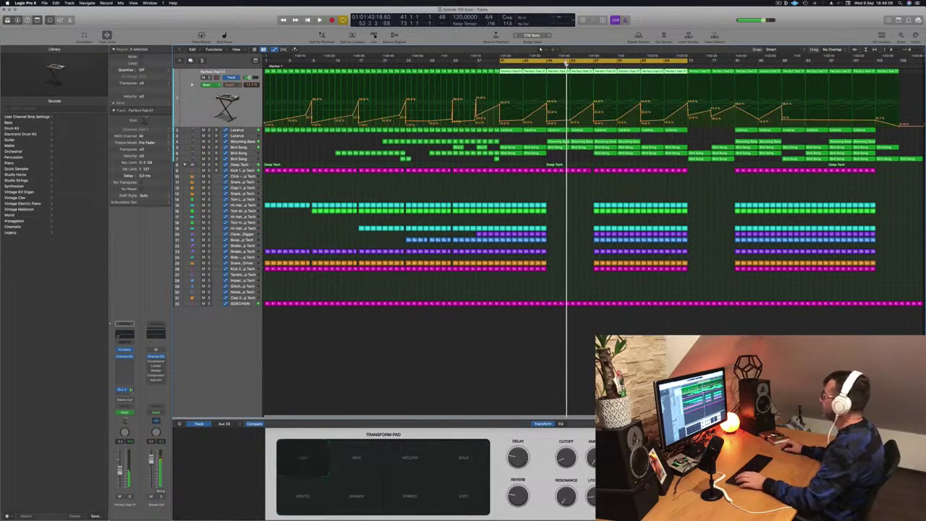
{"action": "left_click", "coordinate": [563, 193]}
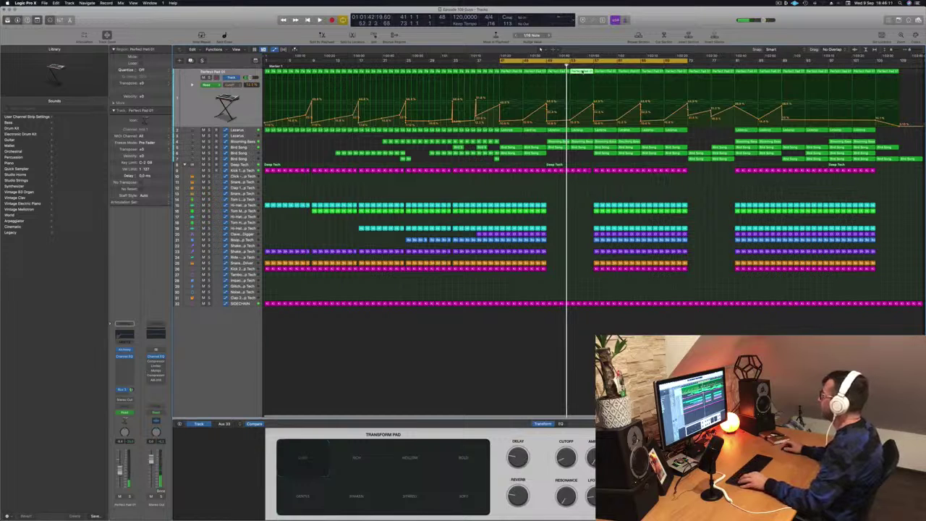
{"action": "key", "text": "p"}
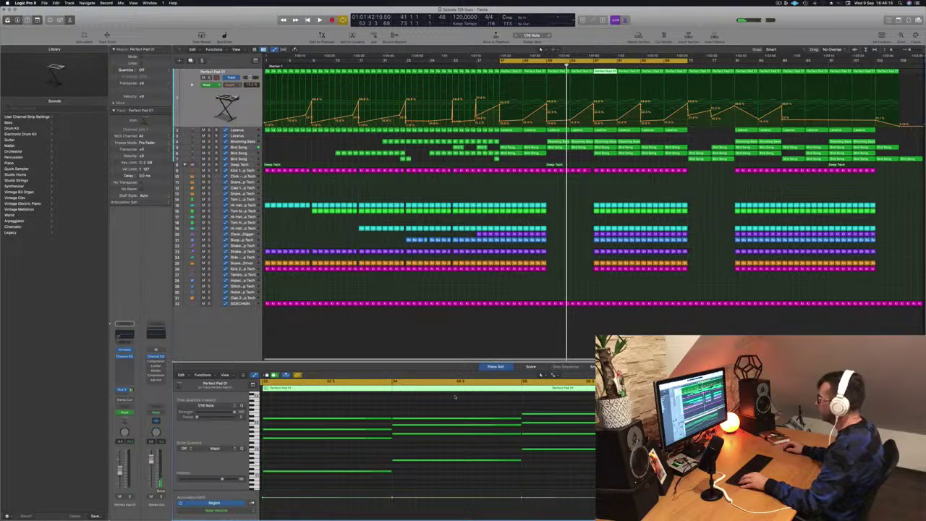
{"action": "left_click_drag", "start_coordinate": [367, 410], "coordinate": [596, 482]}
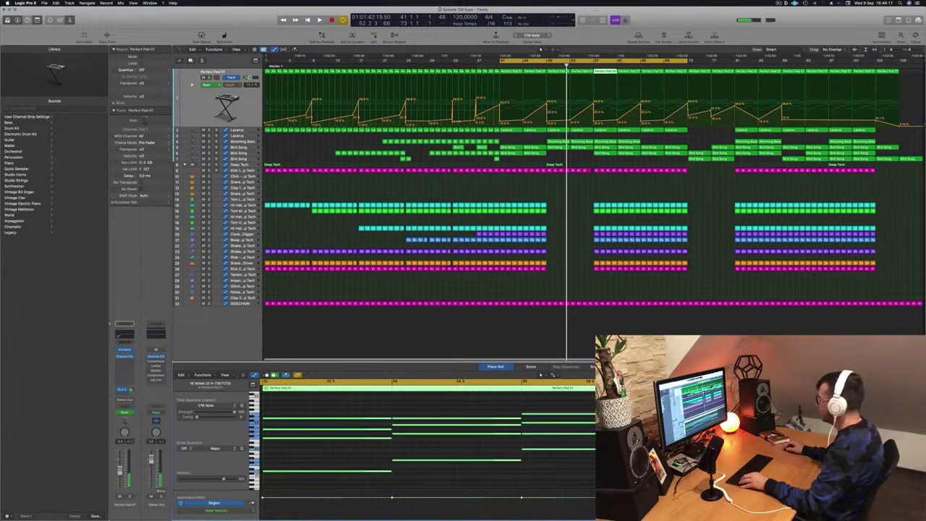
{"action": "left_click_drag", "start_coordinate": [645, 415], "coordinate": [526, 414]}
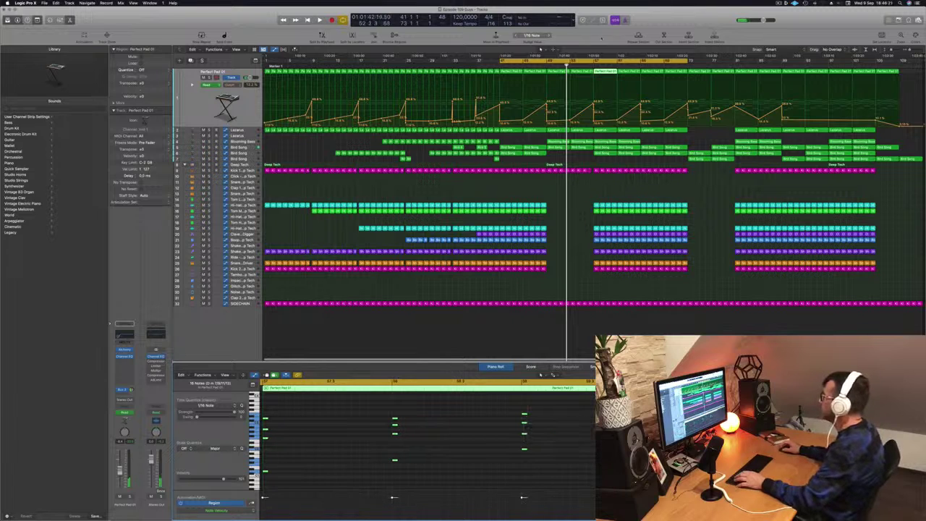
Smooth the Perfect Pad 01 automation into a gradual fall after bar 57 and loop playback from bar 57 to 73.
{"action": "key", "text": "space"}
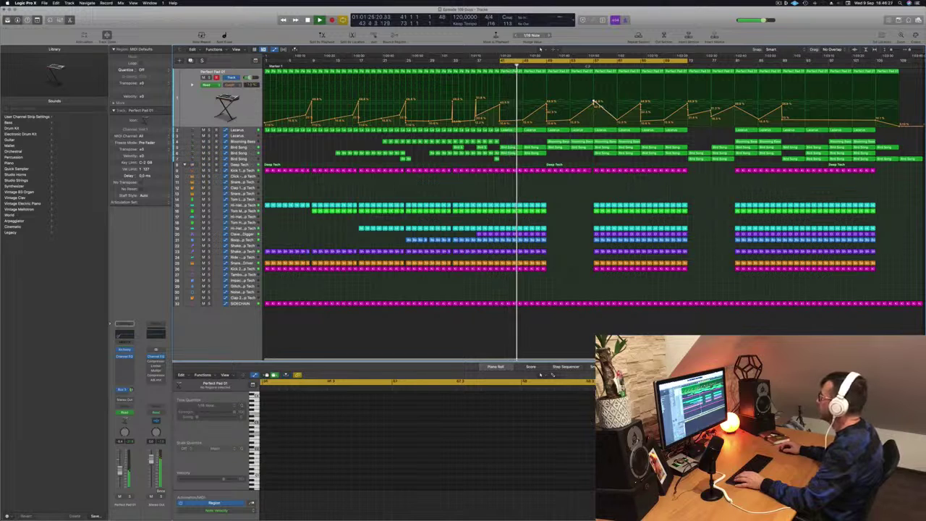
{"action": "left_click_drag", "start_coordinate": [500, 61], "coordinate": [593, 63]}
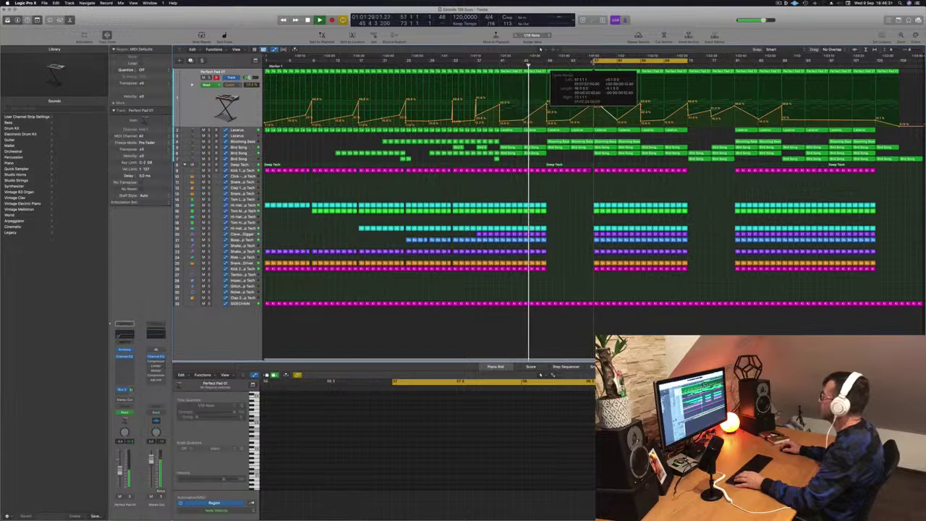
{"action": "key", "text": "space"}
{"action": "key", "text": "space"}
{"action": "scroll", "coordinate": [582, 200], "scroll_direction": "up", "scroll_amount": 1}
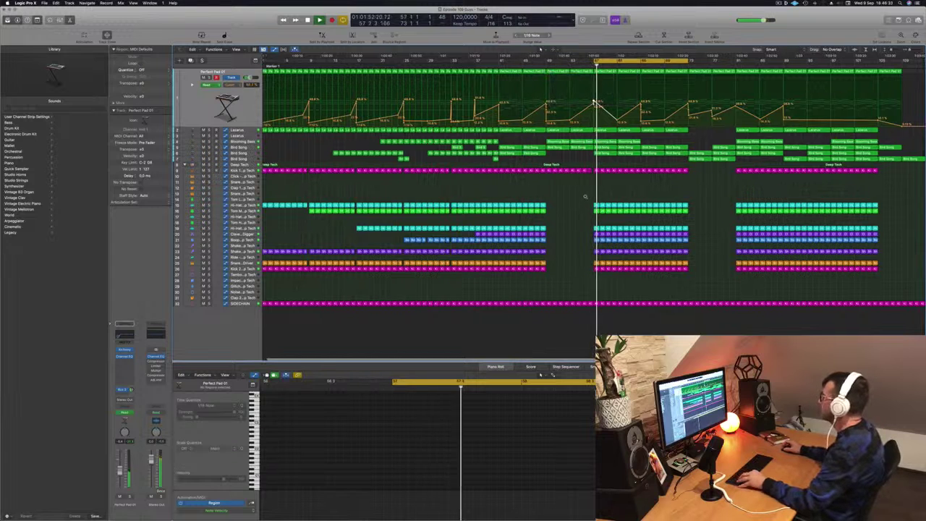
{"action": "scroll", "coordinate": [582, 200], "scroll_direction": "up", "scroll_amount": 3}
{"action": "scroll", "coordinate": [626, 148], "scroll_direction": "down", "scroll_amount": 3}
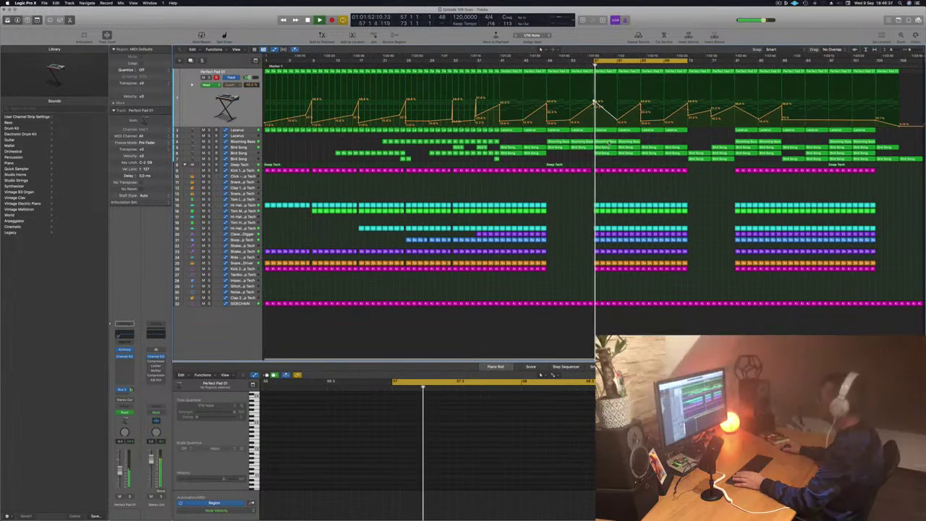
Delete the track 5 Bird Song region at bar 57 and restart playback.
{"action": "left_click", "coordinate": [606, 147]}
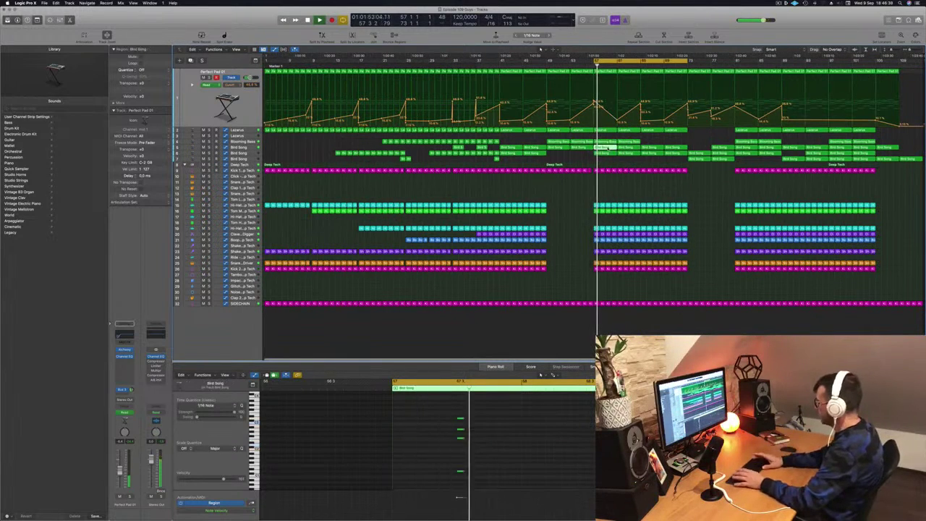
{"action": "key", "text": "space"}
{"action": "key", "text": "Delete"}
{"action": "key", "text": "space"}
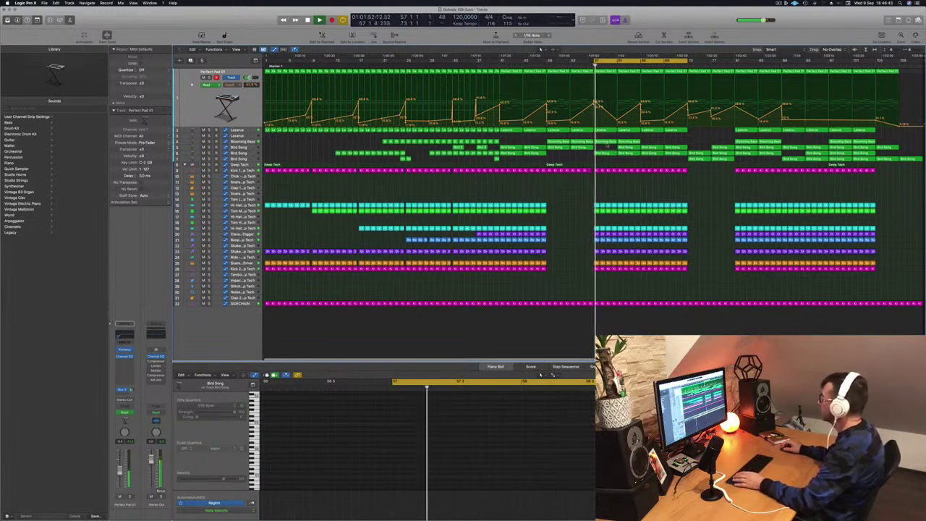
Insert a stereo Compressor after the Channel EQ on the Blooming Bass track.
{"action": "left_click", "coordinate": [608, 142]}
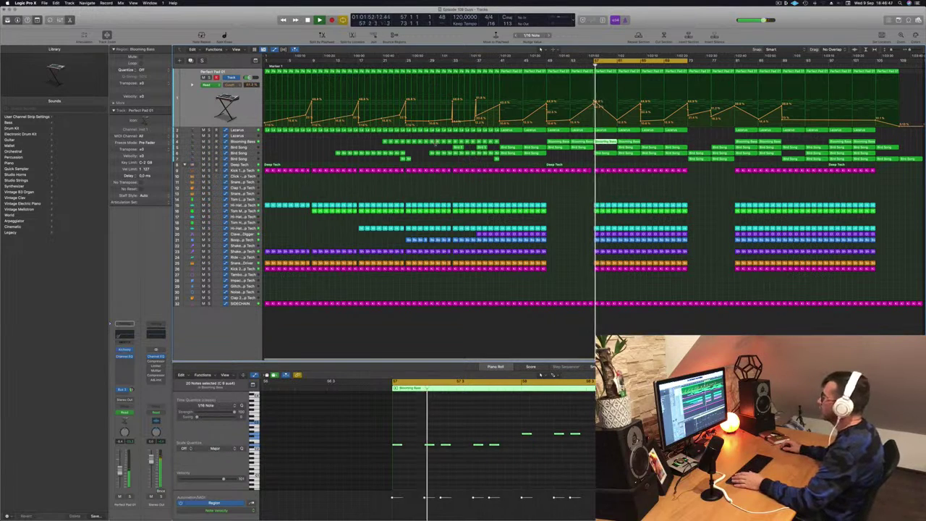
{"action": "left_click", "coordinate": [250, 143]}
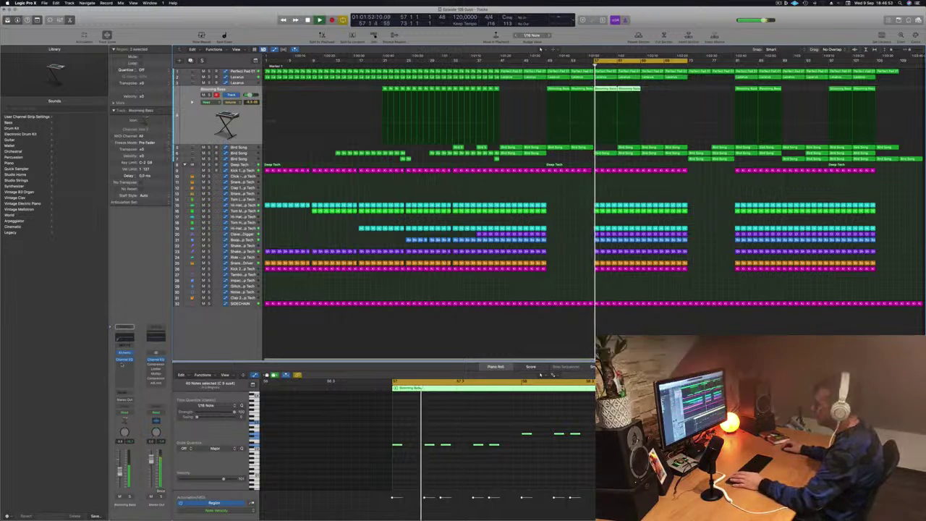
{"action": "left_click", "coordinate": [123, 363]}
{"action": "left_click", "coordinate": [121, 364]}
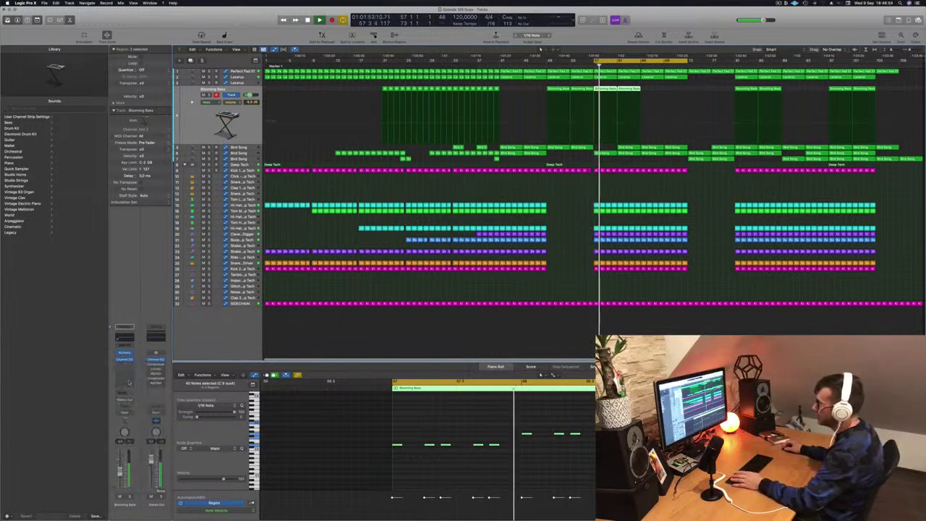
{"action": "left_click", "coordinate": [123, 363]}
{"action": "mouse_move", "coordinate": [131, 382]}
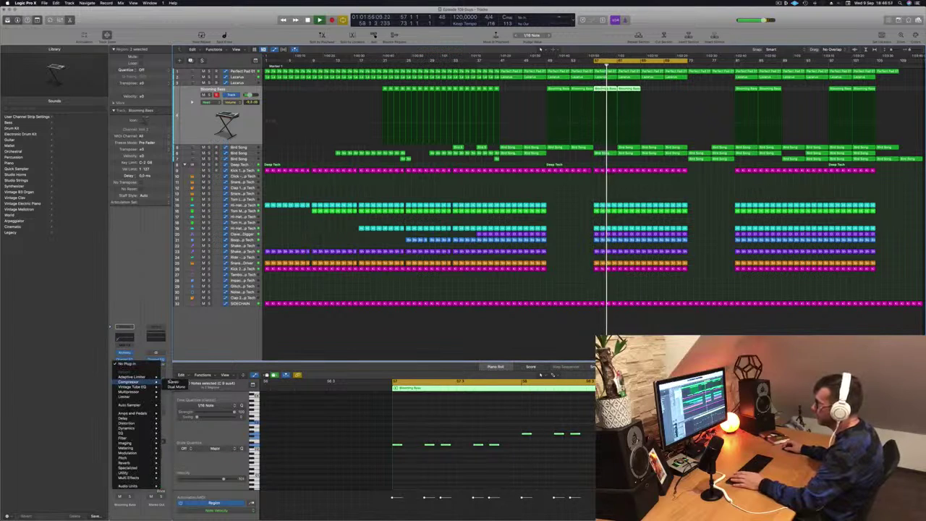
{"action": "left_click", "coordinate": [172, 383]}
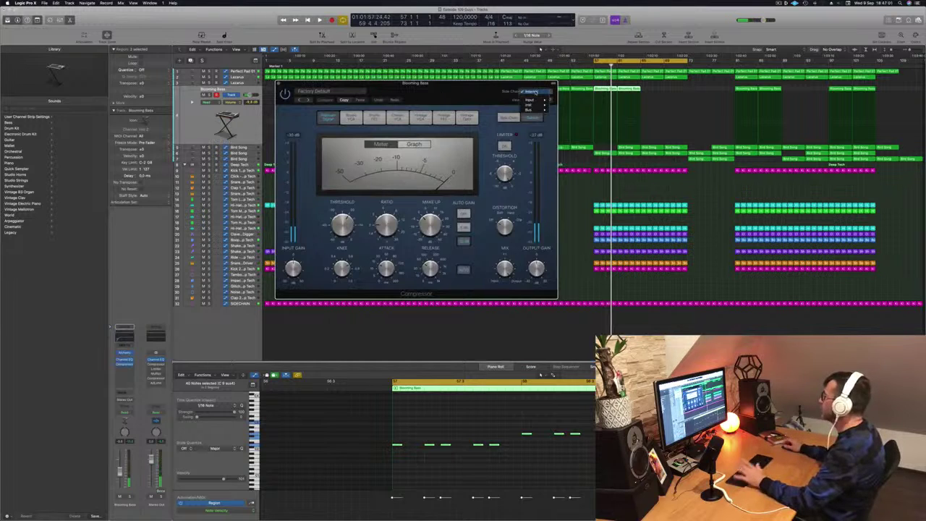
Sidechain the Blooming Bass compressor to Kick 1 - Deep Tech (Inst 9), set its attack to 2.0 ms and play the section.
{"action": "mouse_move", "coordinate": [536, 109]}
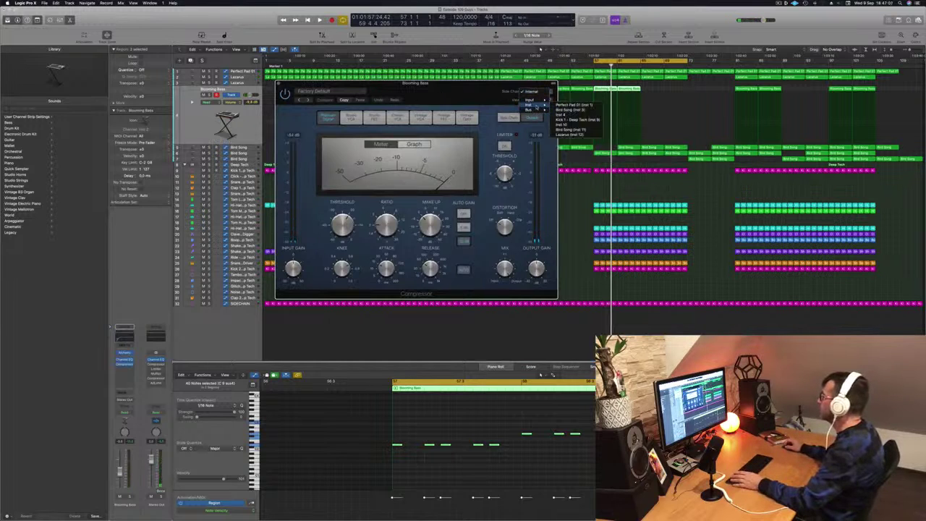
{"action": "left_click", "coordinate": [569, 121]}
{"action": "left_click_drag", "start_coordinate": [482, 89], "coordinate": [518, 91]}
{"action": "key", "text": "space"}
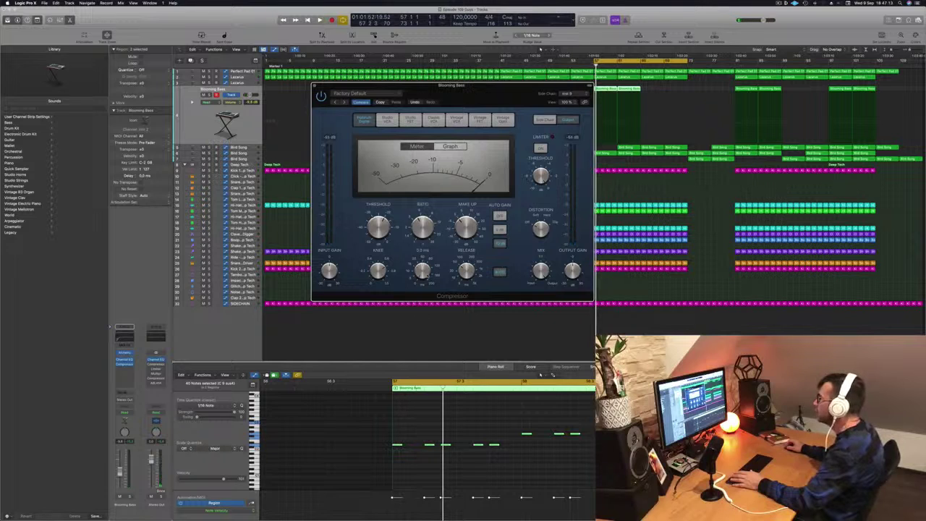
{"action": "key", "text": "space"}
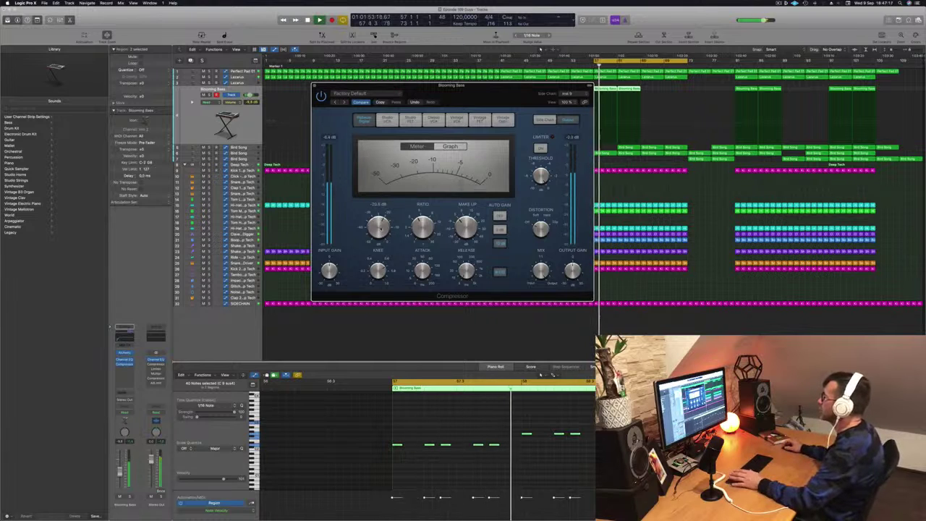
Audition the sidechained Blooming Bass compressor over the looped section, close its window and restart playback.
{"action": "left_click_drag", "start_coordinate": [472, 95], "coordinate": [533, 112]}
{"action": "key", "text": "space"}
{"action": "key", "text": "space"}
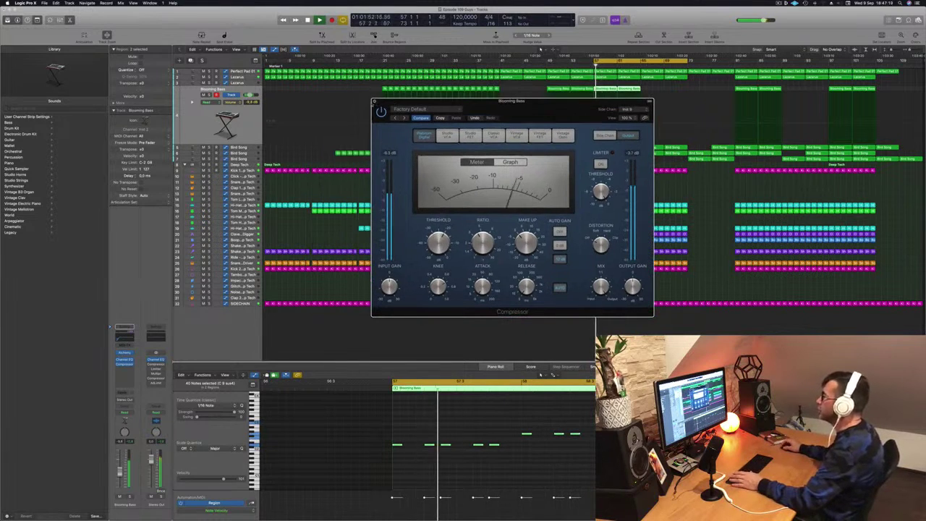
{"action": "left_click", "coordinate": [373, 101]}
{"action": "key", "text": "space"}
{"action": "key", "text": "space"}
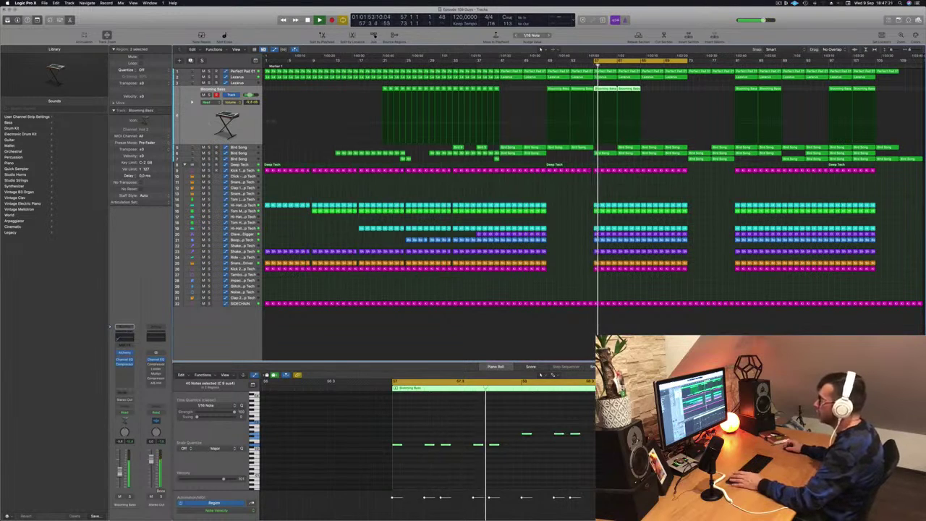
Insert a second stereo Compressor on the Blooming Bass channel and switch it to the Vintage Opto model.
{"action": "key", "text": "space"}
{"action": "left_click", "coordinate": [131, 374]}
{"action": "left_click", "coordinate": [132, 377]}
{"action": "left_click", "coordinate": [129, 368]}
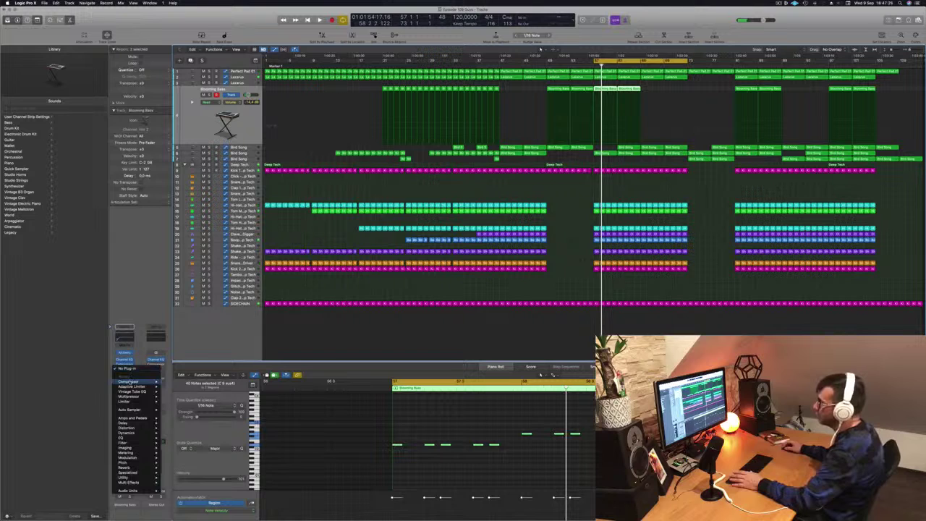
{"action": "left_click", "coordinate": [173, 381]}
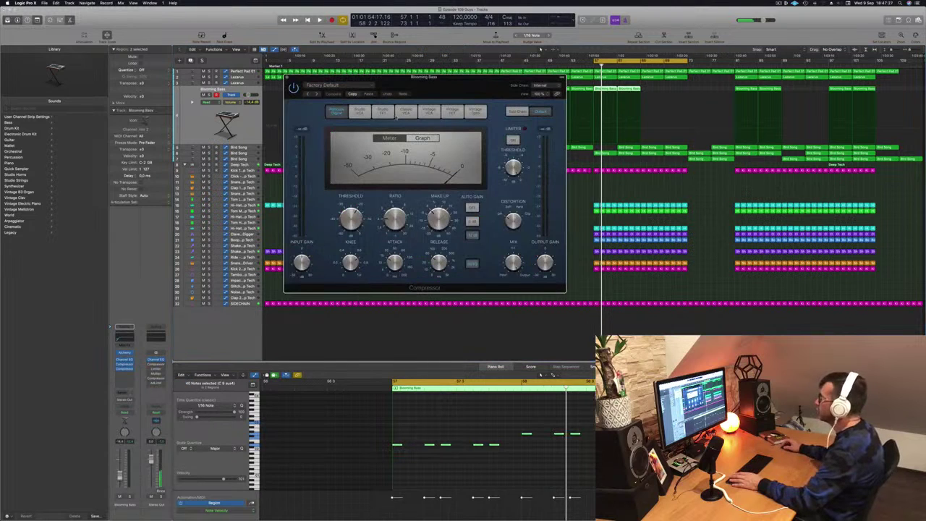
{"action": "left_click", "coordinate": [476, 112]}
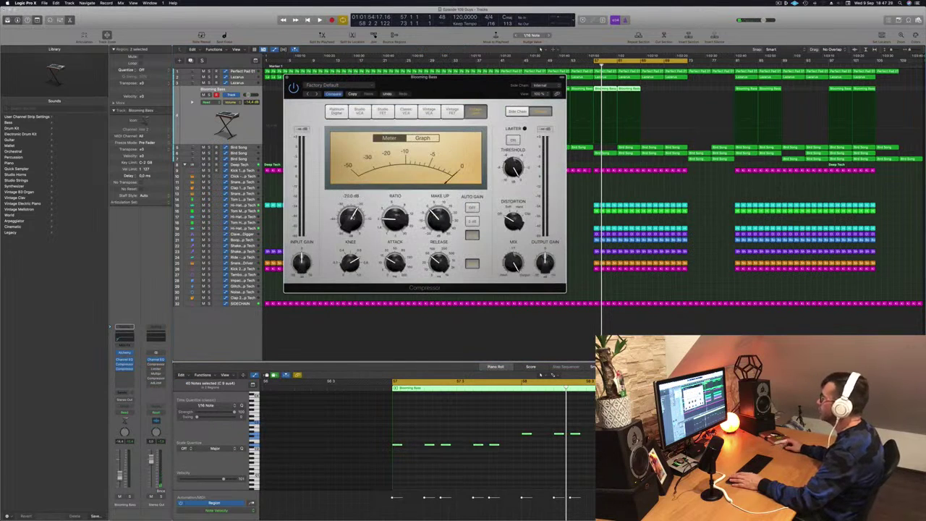
Adjust the second compressor's threshold and release while playing the loop and close its window.
{"action": "key", "text": "space"}
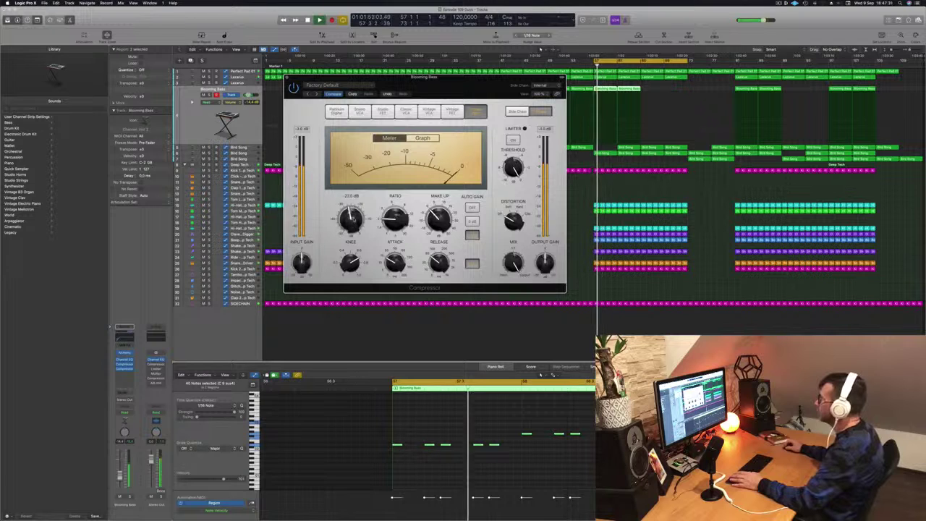
{"action": "left_click_drag", "start_coordinate": [454, 90], "coordinate": [438, 113]}
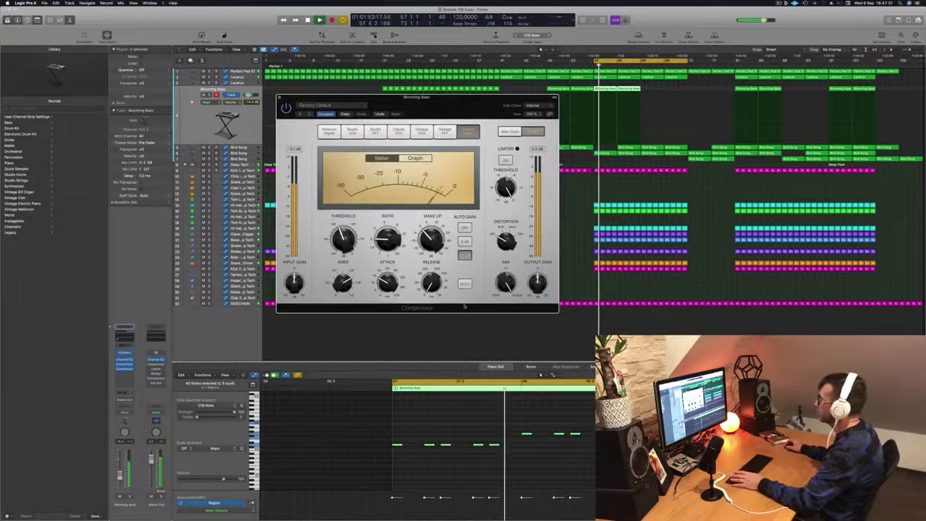
{"action": "left_click_drag", "start_coordinate": [419, 114], "coordinate": [466, 109]}
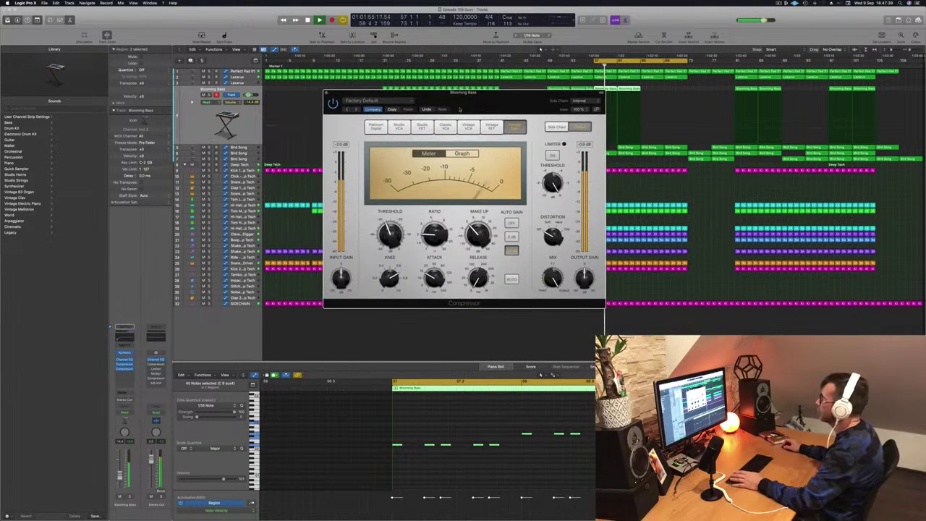
{"action": "left_click", "coordinate": [326, 94]}
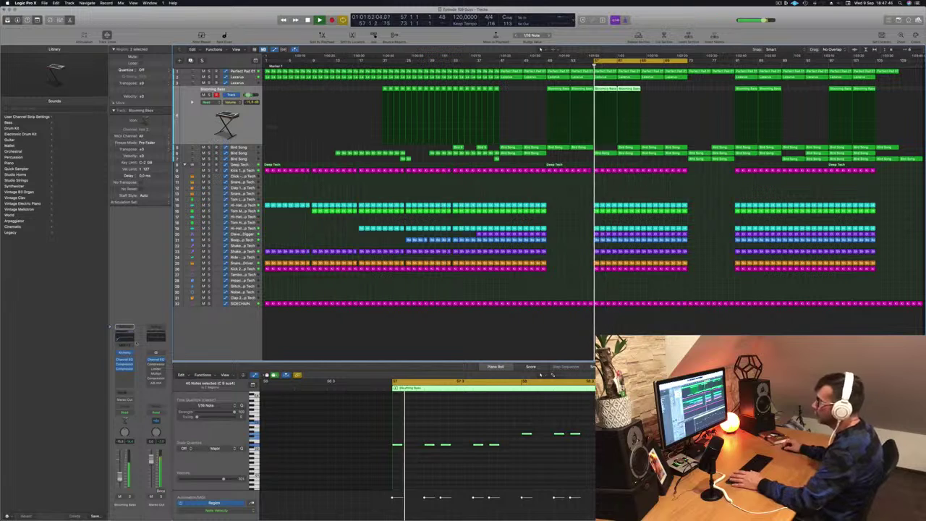
Close the Alchemy window, lower the Blooming Bass volume to -23.0 dB and replay the loop from bar 57.
{"action": "key", "text": "v"}
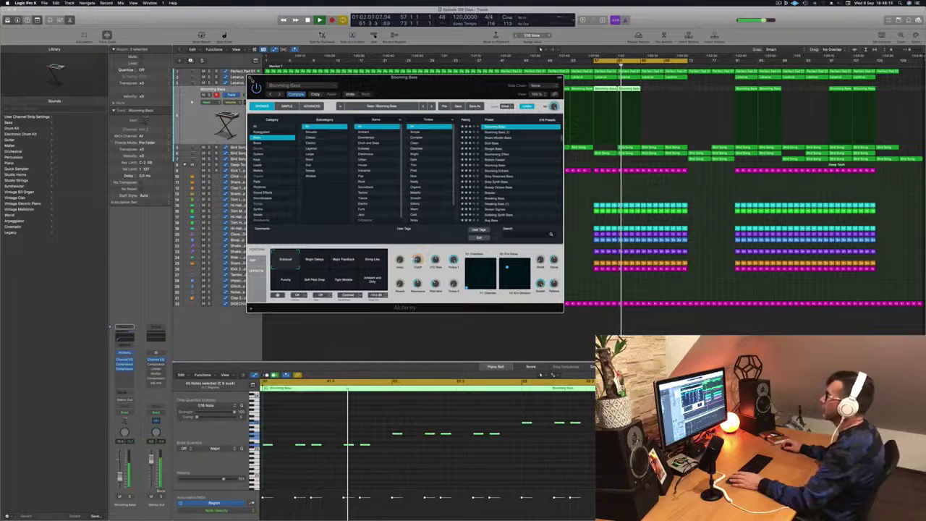
{"action": "left_click", "coordinate": [250, 78]}
{"action": "key", "text": "space"}
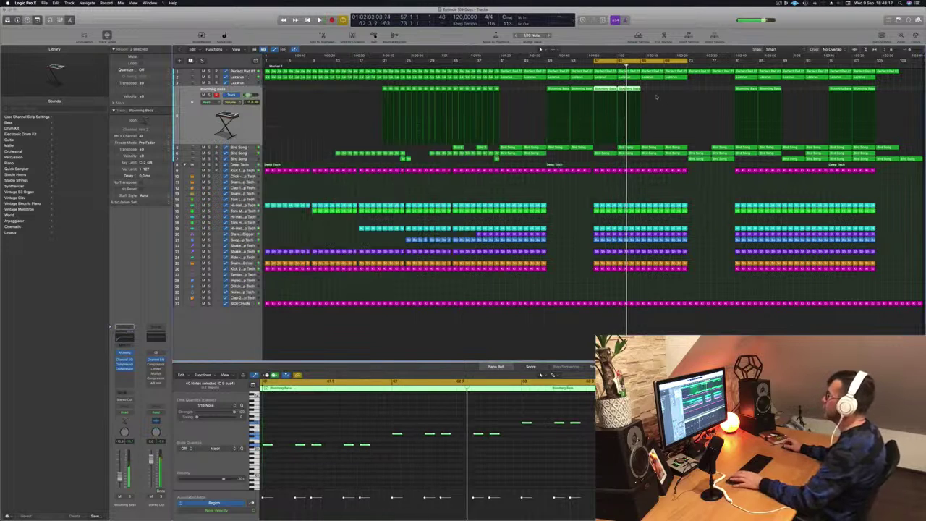
{"action": "key", "text": "space"}
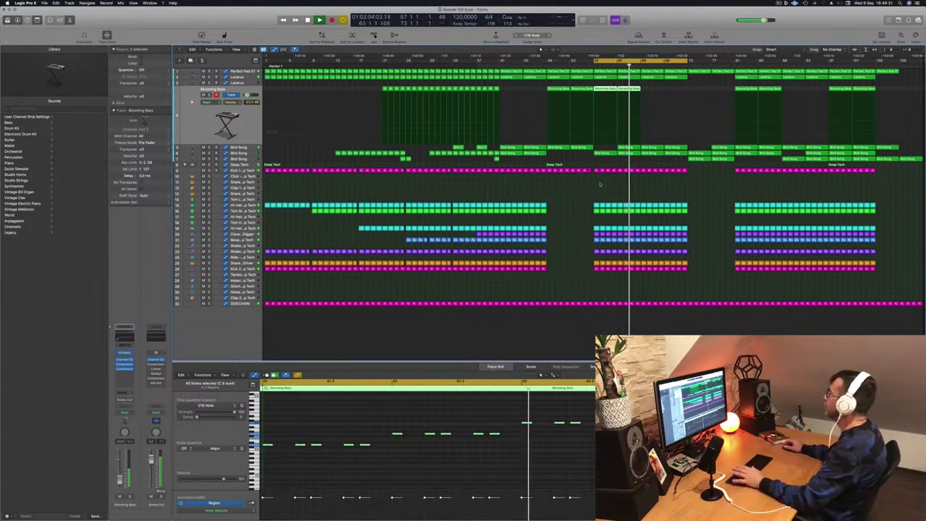
{"action": "key", "text": "space"}
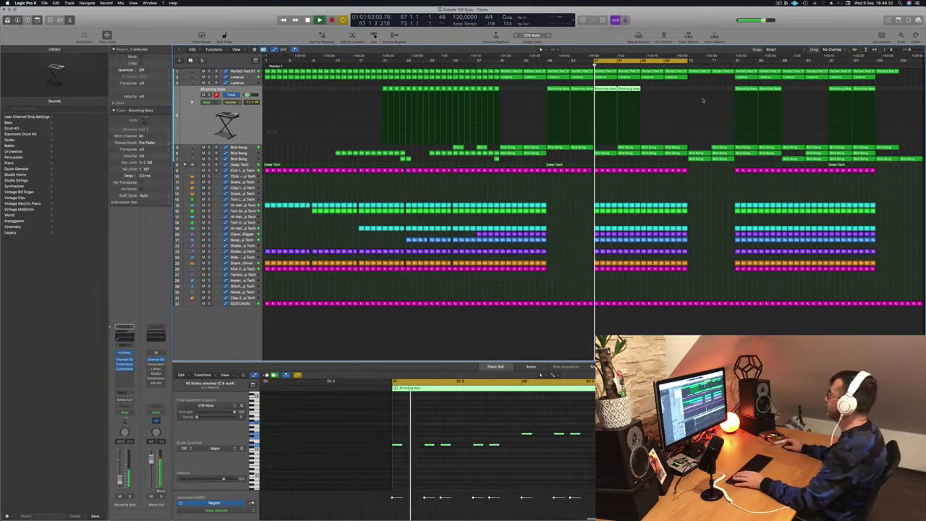
{"action": "left_click", "coordinate": [778, 3]}
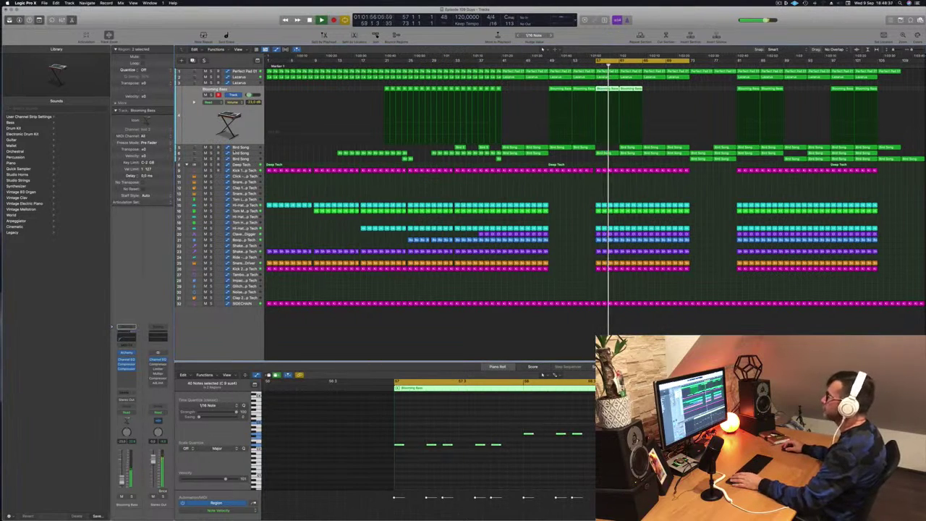
Delete the Perfect Pad 01 region at bar 61 and replay the loop from bar 57.
{"action": "left_click", "coordinate": [244, 154]}
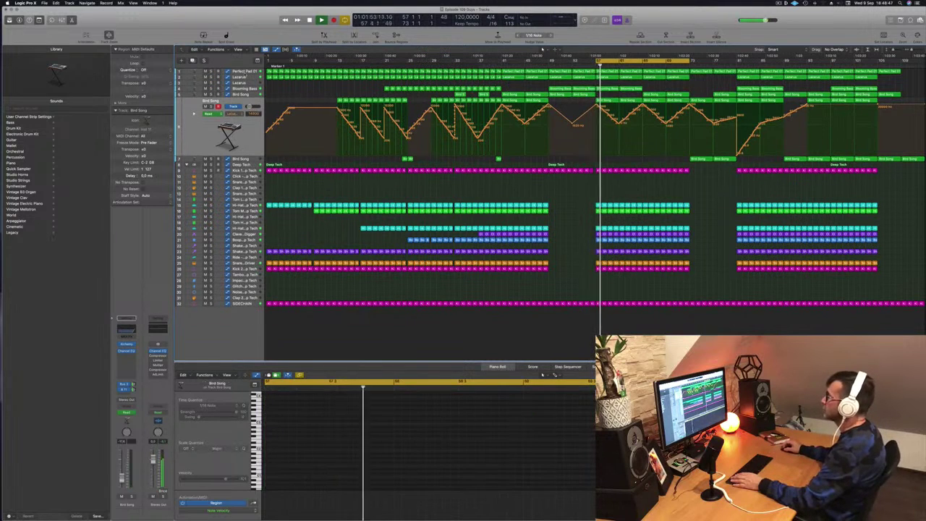
{"action": "left_click", "coordinate": [246, 71]}
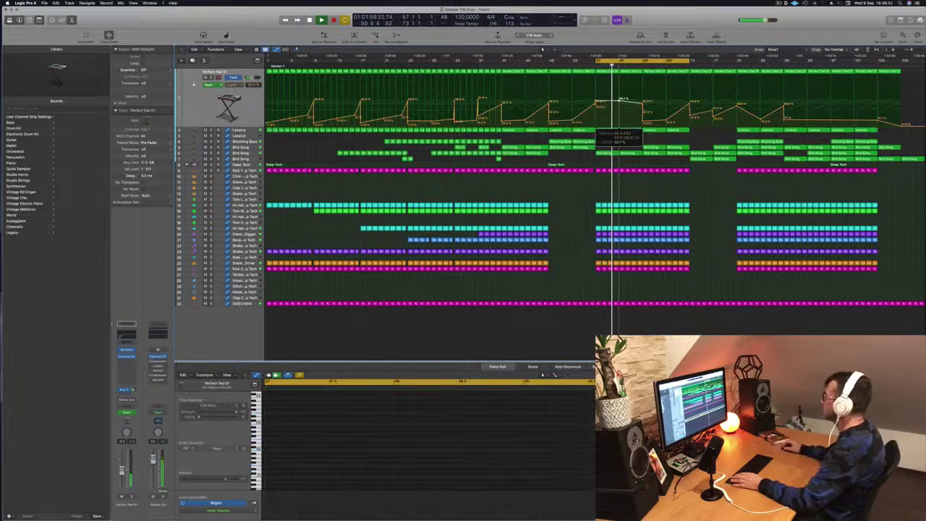
{"action": "left_click", "coordinate": [628, 72]}
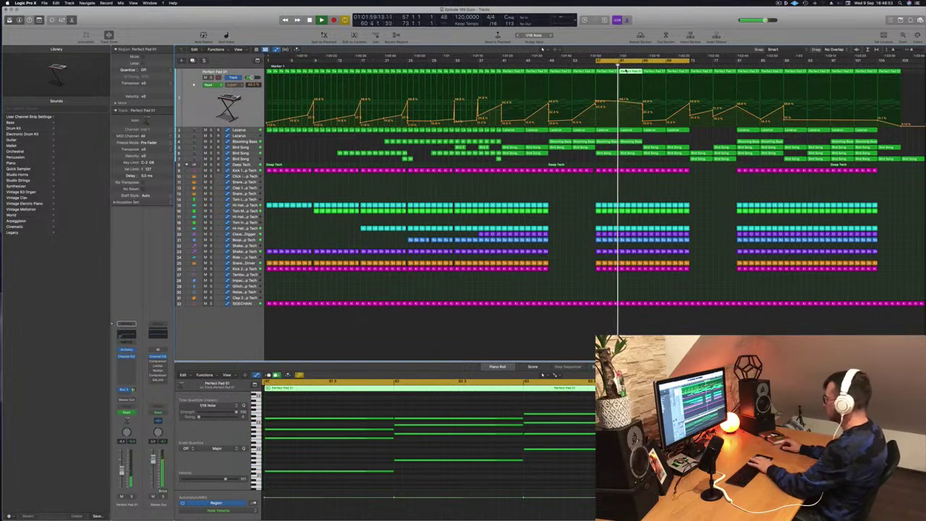
{"action": "key", "text": "Delete"}
{"action": "key", "text": "space"}
{"action": "key", "text": "space"}
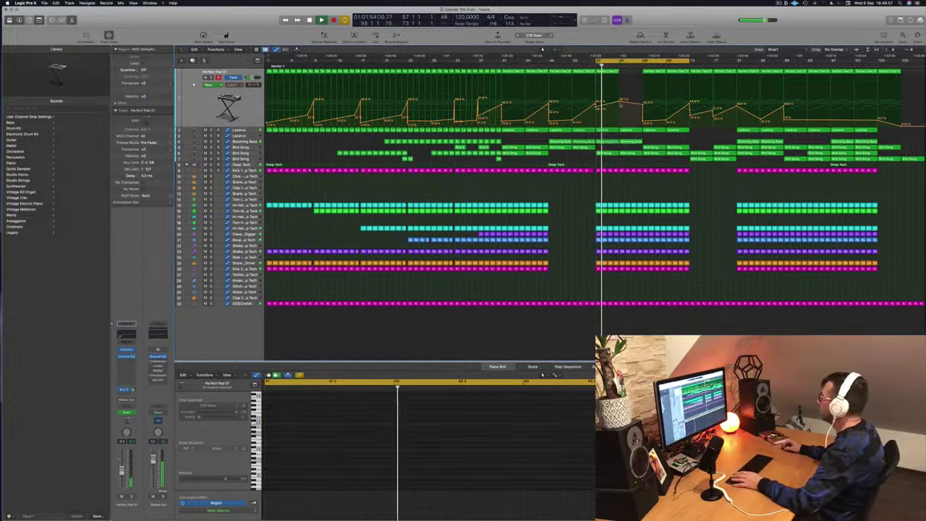
Lower the Perfect Pad 01 cutoff automation around bar 61 and copy the bar 57 region to bar 61.
{"action": "key", "text": "space"}
{"action": "key", "text": "space"}
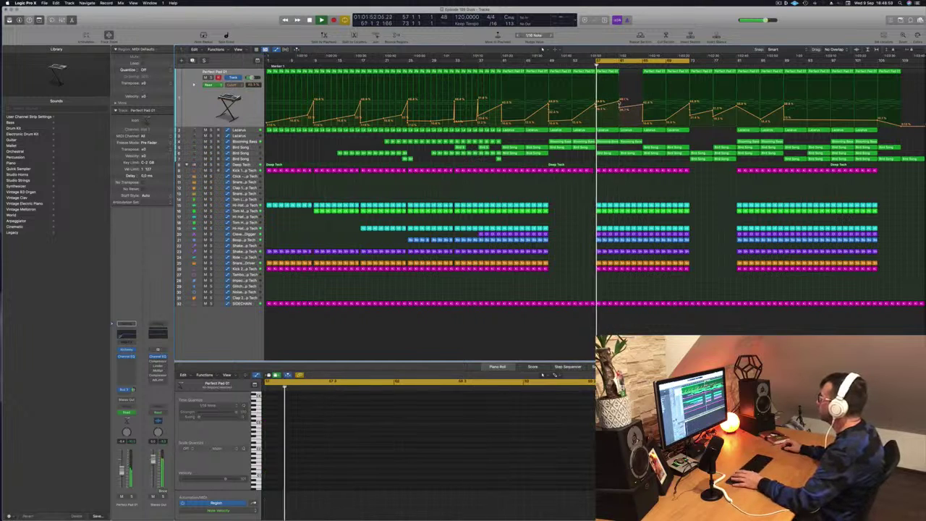
{"action": "key", "text": "space"}
{"action": "key", "text": "space"}
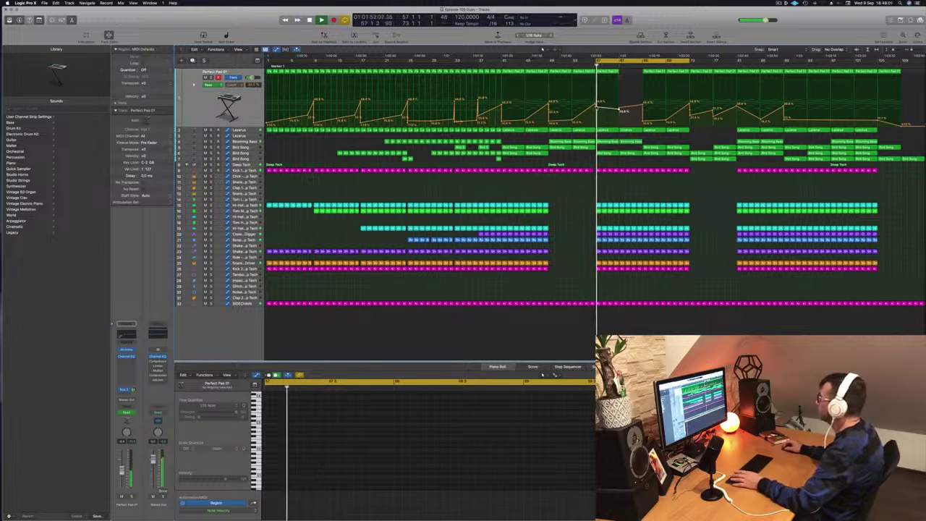
{"action": "key", "text": "space"}
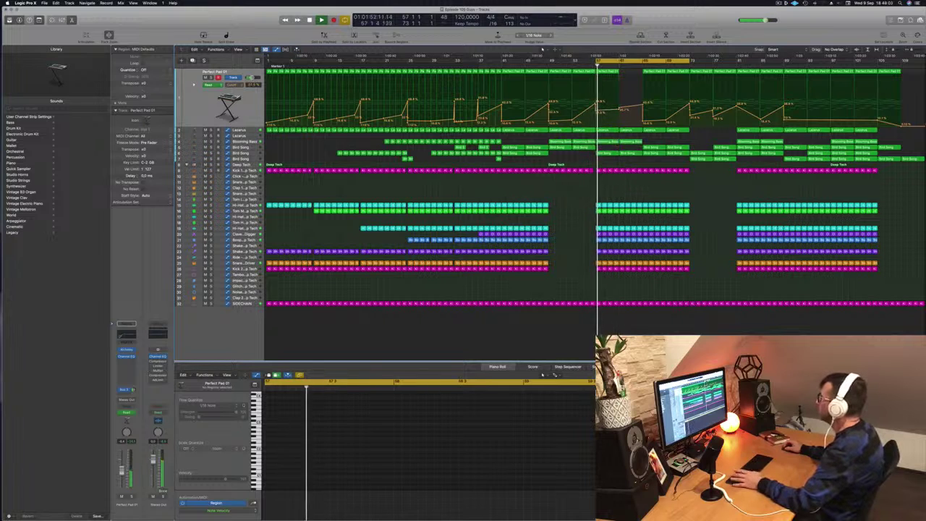
{"action": "left_click_drag", "start_coordinate": [609, 73], "coordinate": [630, 75]}
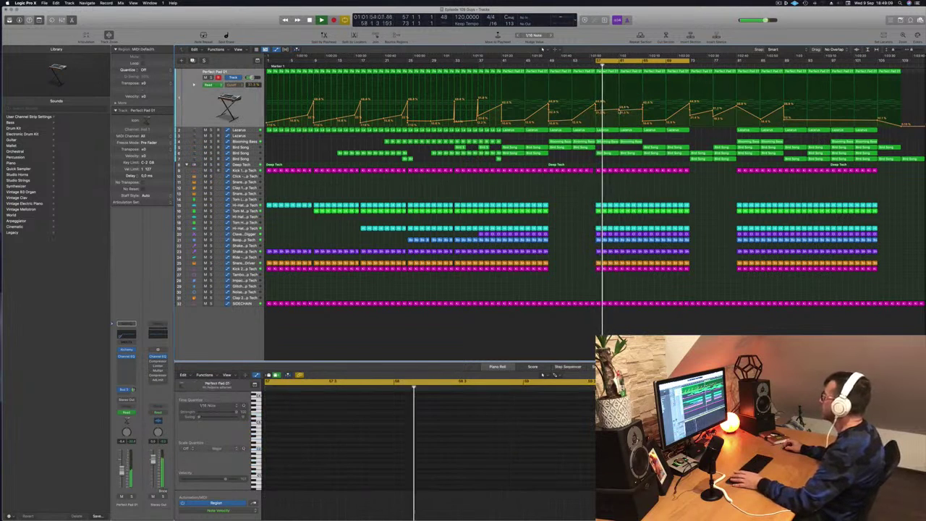
Fine-tune the Perfect Pad 01 cutoff automation point at bar 61 and replay the loop.
{"action": "left_click_drag", "start_coordinate": [619, 110], "coordinate": [619, 112]}
{"action": "key", "text": "space"}
{"action": "key", "text": "space"}
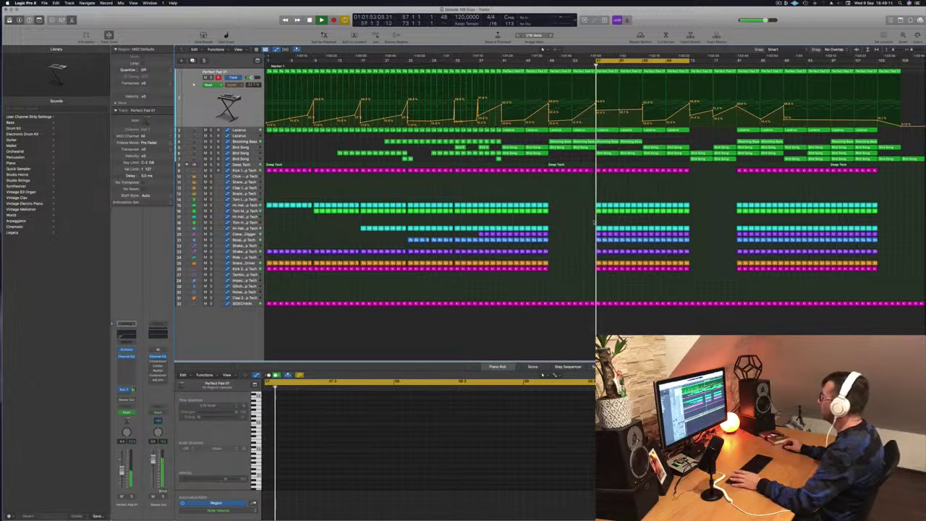
{"action": "key", "text": "space"}
{"action": "key", "text": "space"}
Delete the first nine Clave regions starting at bar 57 and replay the loop.
{"action": "left_click_drag", "start_coordinate": [590, 234], "coordinate": [630, 236]}
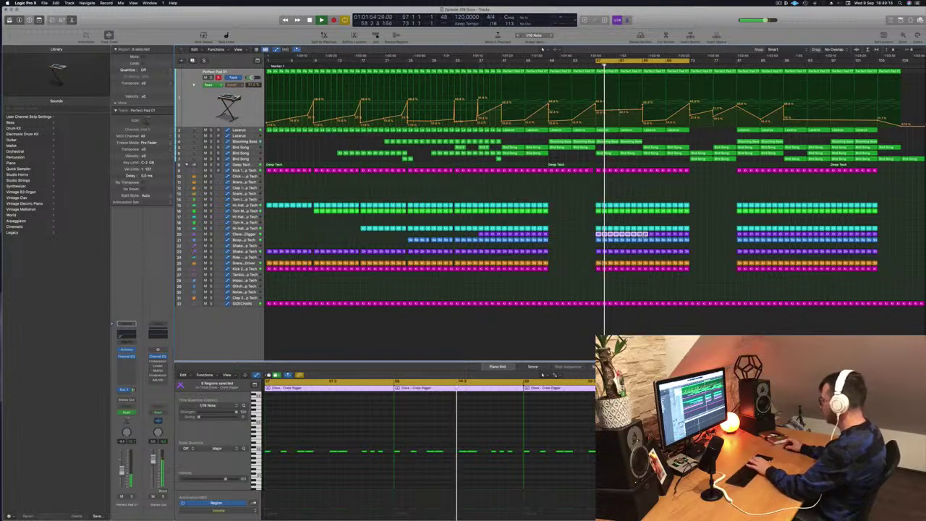
{"action": "left_click", "coordinate": [641, 233]}
{"action": "key", "text": "space"}
{"action": "key", "text": "space"}
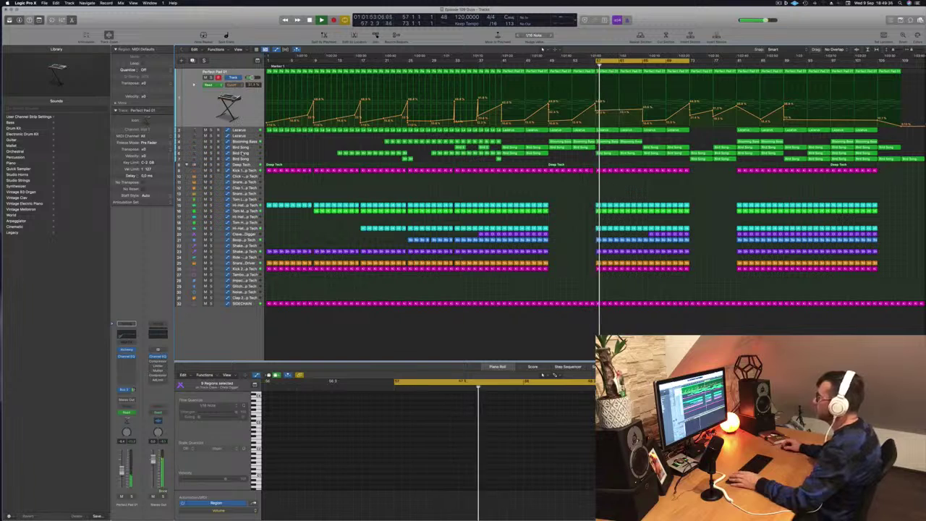
Delete the two track 6 Bird Song regions at bars 57 and 61.
{"action": "left_click", "coordinate": [246, 153]}
{"action": "left_click", "coordinate": [613, 95]}
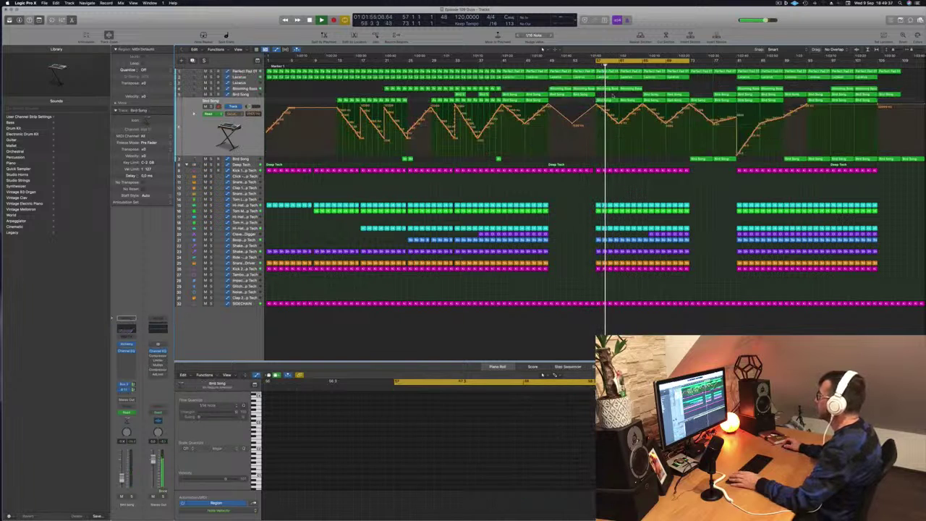
{"action": "left_click", "coordinate": [611, 99]}
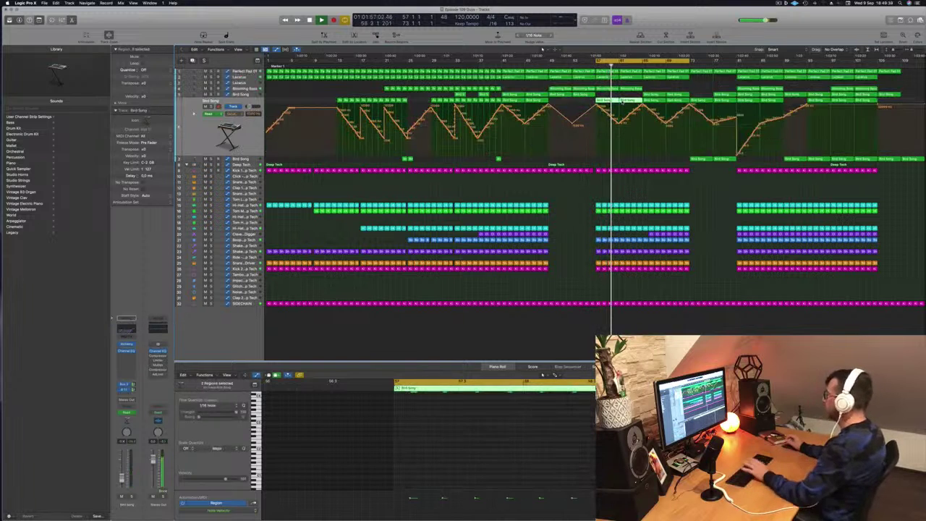
{"action": "left_click", "coordinate": [621, 100]}
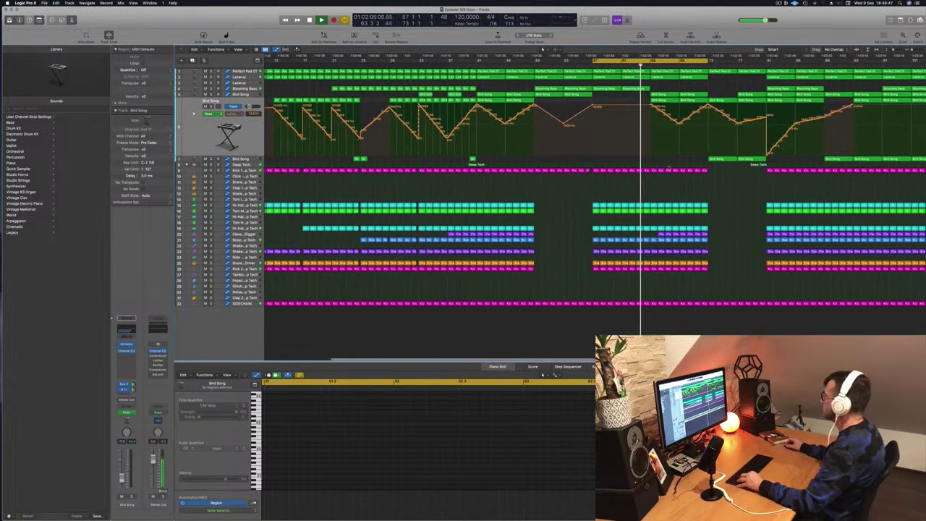
{"action": "left_click", "coordinate": [669, 167], "text": "ctrl+alt"}
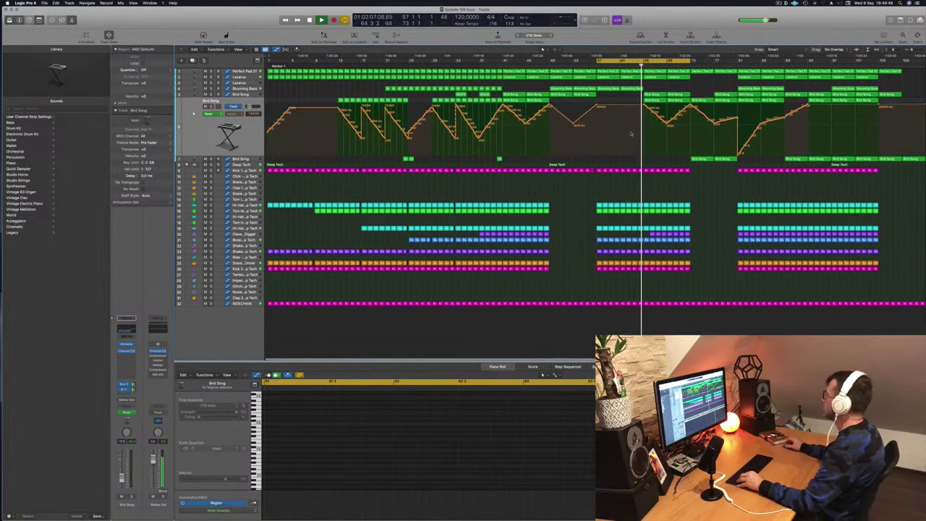
Check the track 2 Lazarus part in solo and reshape its cutoff automation into a smooth rise up to bar 65.
{"action": "left_click", "coordinate": [236, 77]}
{"action": "key", "text": "ctrl+s"}
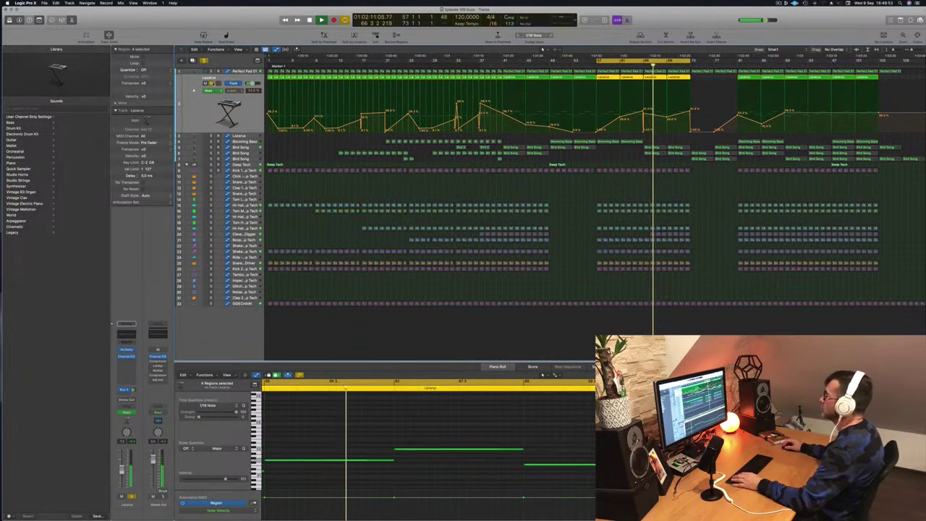
{"action": "key", "text": "s"}
{"action": "key", "text": "space"}
{"action": "key", "text": "space"}
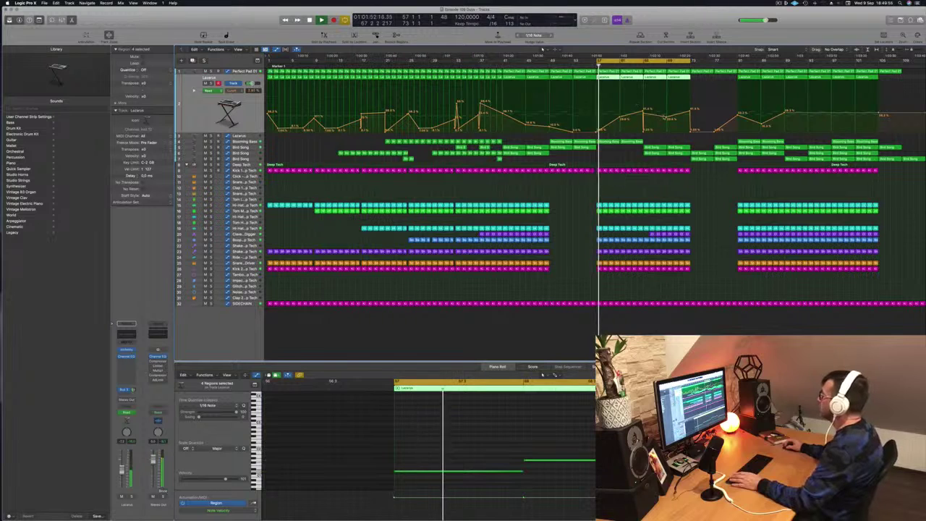
{"action": "left_click_drag", "start_coordinate": [665, 117], "coordinate": [636, 117]}
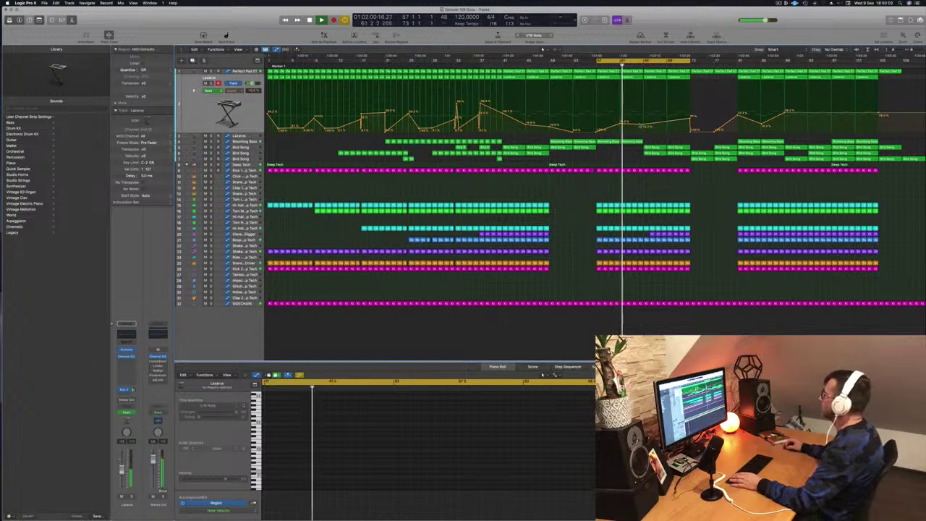
{"action": "mouse_move", "coordinate": [643, 125]}
{"action": "left_mouse_down"}
{"action": "mouse_move", "coordinate": [643, 110]}
{"action": "mouse_move", "coordinate": [643, 125]}
{"action": "left_mouse_up"}
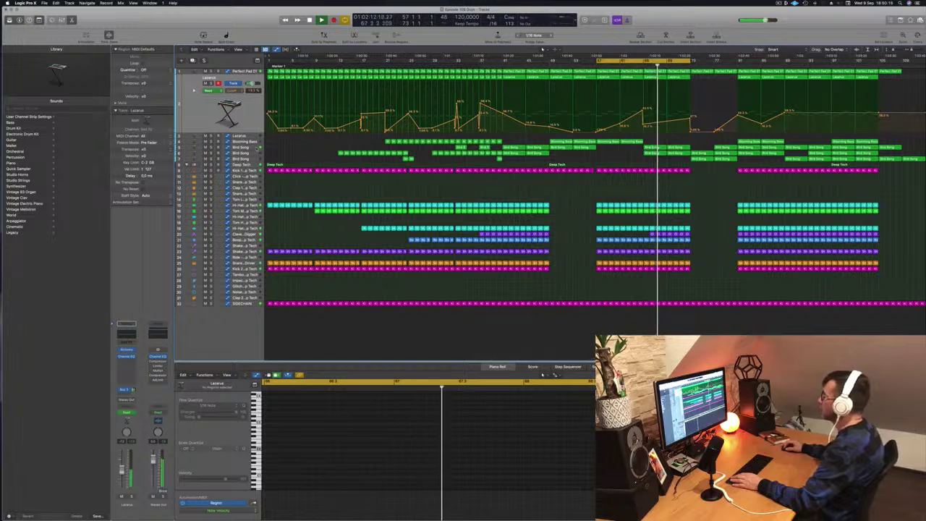
Copy the track 7 Bird Song region at bar 73 to bars 65 and 69.
{"action": "left_click", "coordinate": [258, 147]}
{"action": "key", "text": "a"}
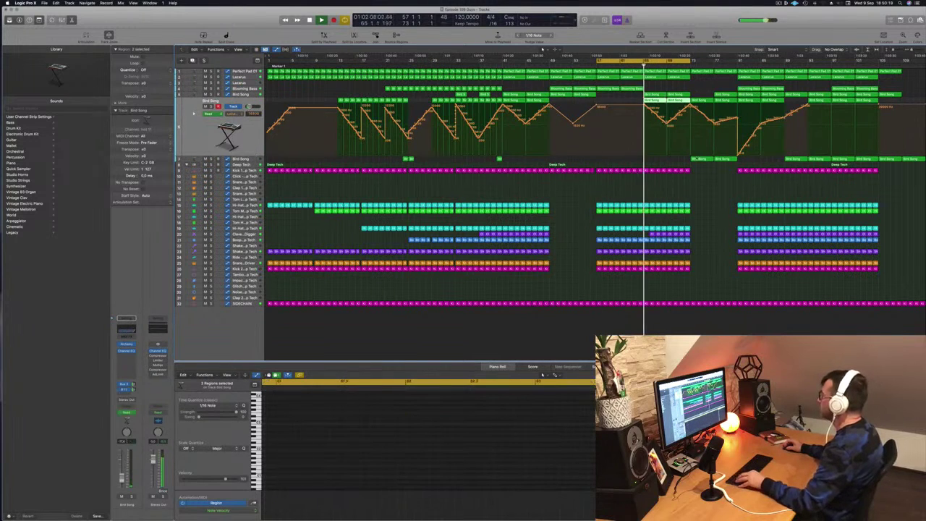
{"action": "left_click_drag", "start_coordinate": [708, 160], "coordinate": [679, 162]}
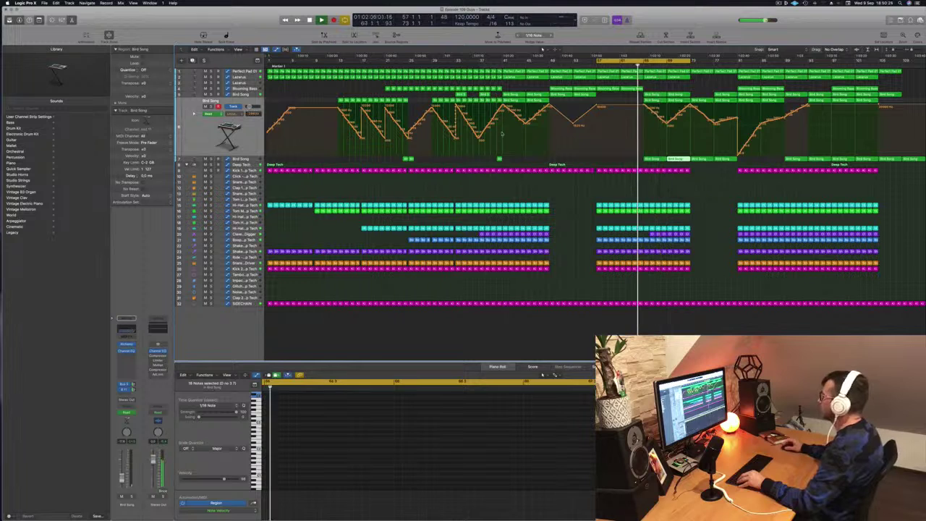
Add a volume automation dip on the track 7 Bird Song at bar 65, rising back to the original level by bar 73.
{"action": "left_click", "coordinate": [244, 159]}
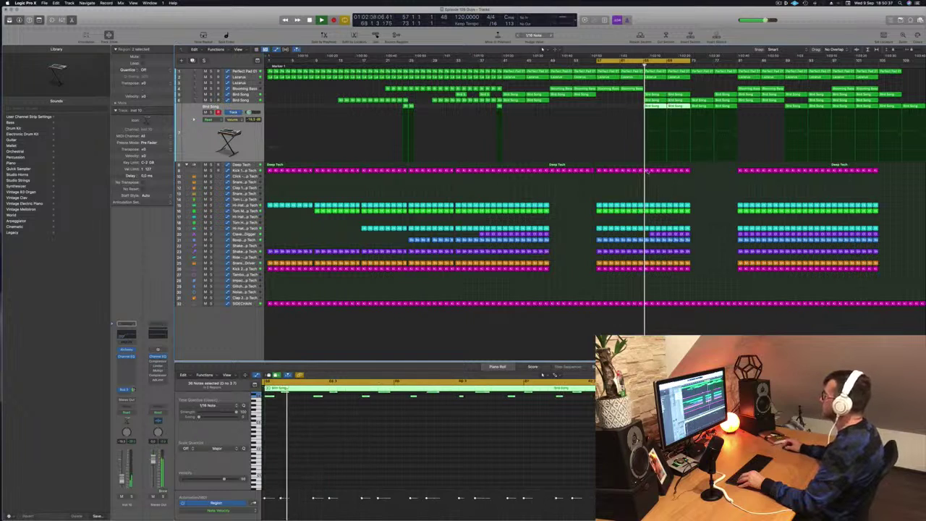
{"action": "left_click", "coordinate": [691, 150]}
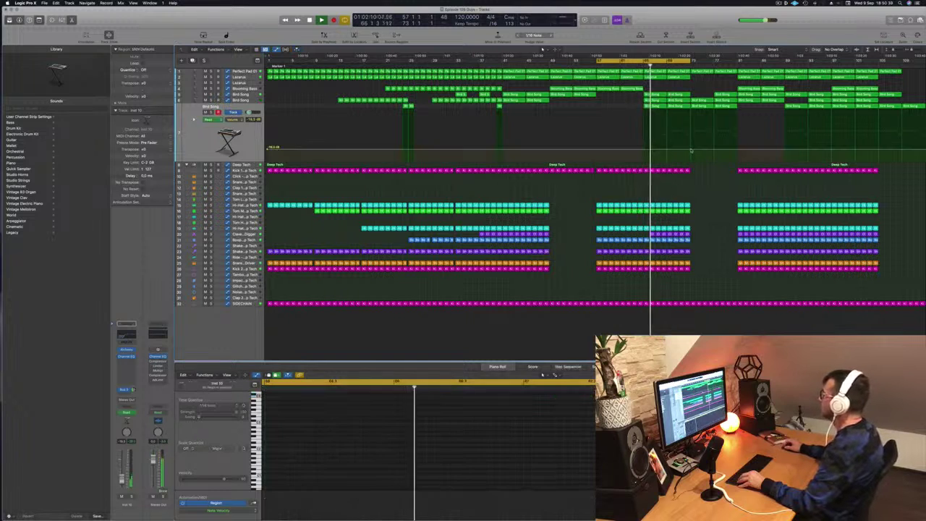
{"action": "left_click_drag", "start_coordinate": [642, 150], "coordinate": [643, 156]}
{"action": "key", "text": "space"}
{"action": "key", "text": "space"}
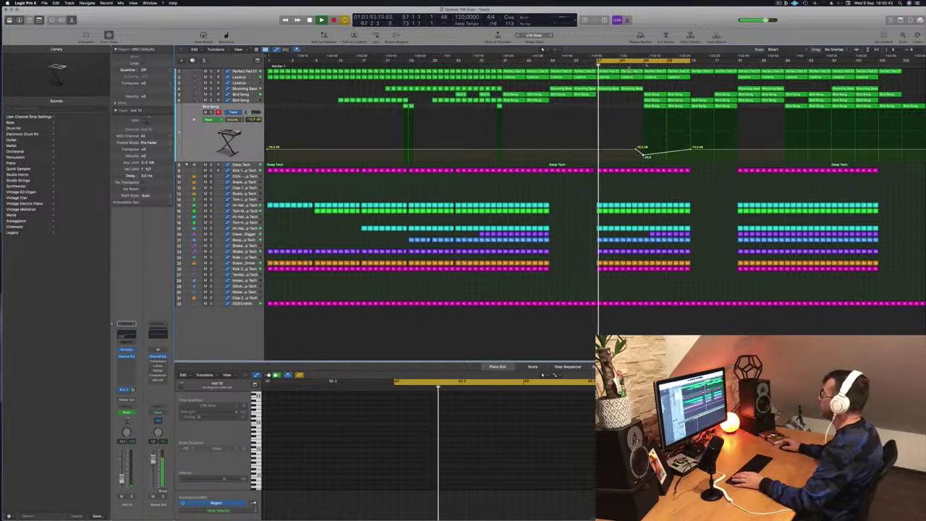
Shift the cycle range to bars 65–81 and play it to check the Bird Song parts and volume rise.
{"action": "left_click_drag", "start_coordinate": [650, 61], "coordinate": [695, 62]}
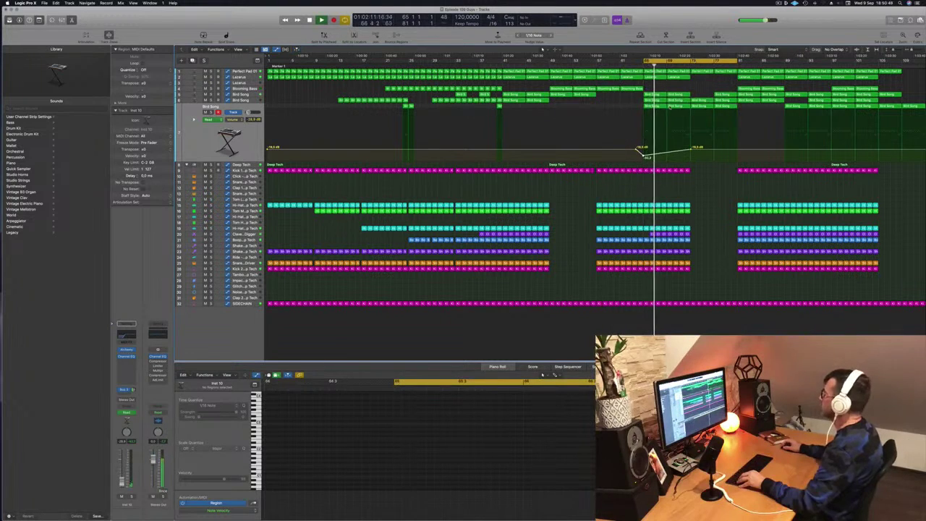
{"action": "scroll", "coordinate": [666, 107], "scroll_direction": "up", "scroll_amount": 6}
{"action": "scroll", "coordinate": [687, 111], "scroll_direction": "down", "scroll_amount": 3}
{"action": "scroll", "coordinate": [687, 110], "scroll_direction": "down", "scroll_amount": 3}
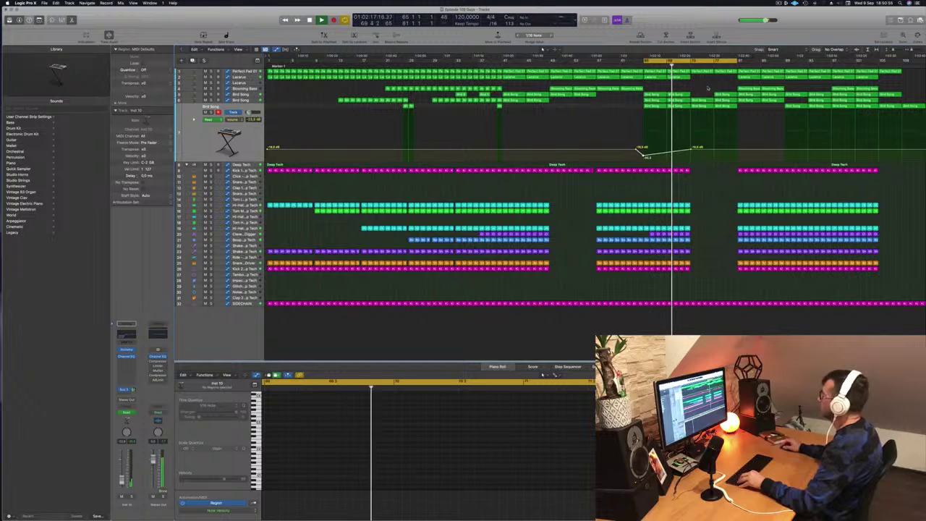
{"action": "scroll", "coordinate": [698, 119], "scroll_direction": "up", "scroll_amount": 2}
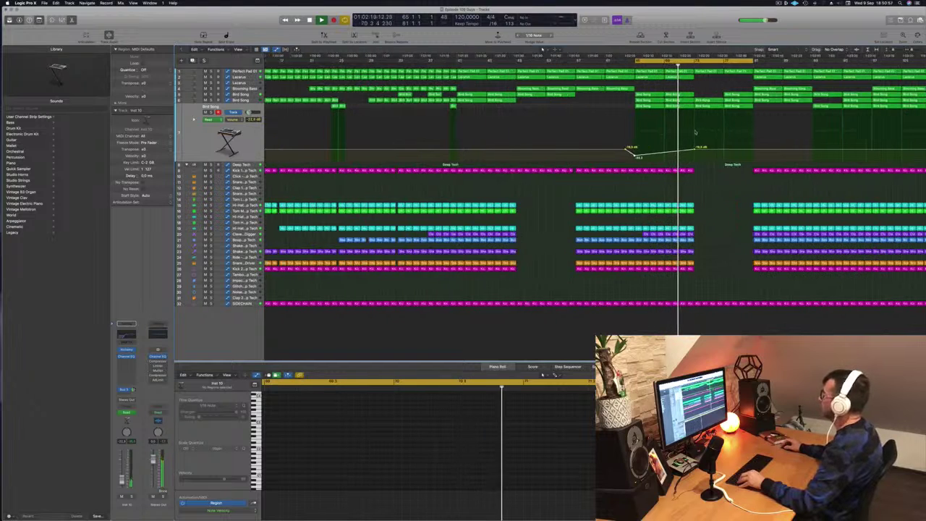
{"action": "scroll", "coordinate": [694, 132], "scroll_direction": "down", "scroll_amount": 2}
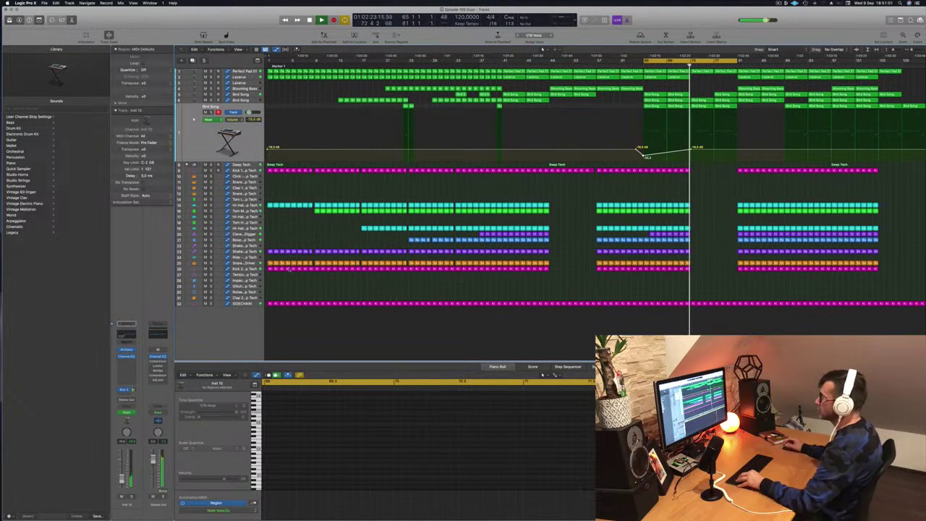
{"action": "scroll", "coordinate": [734, 199], "scroll_direction": "up", "scroll_amount": 2}
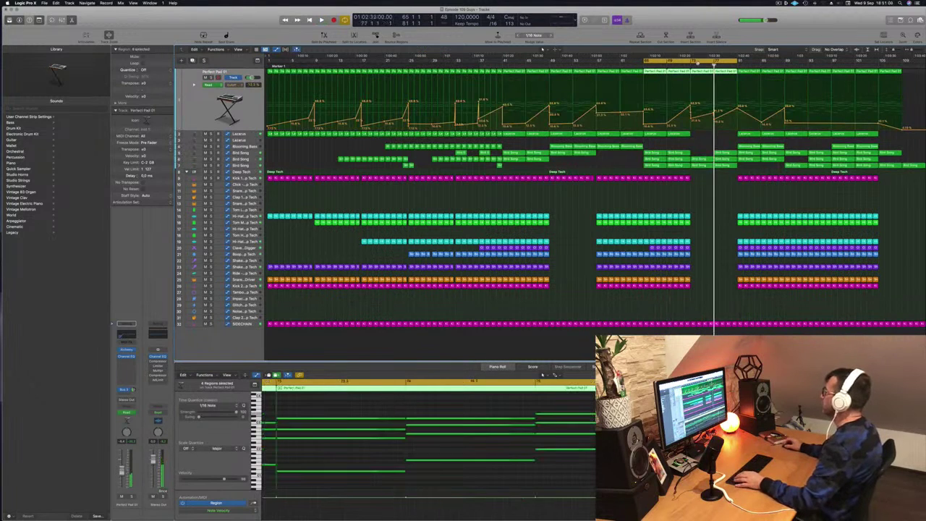
Set the cycle range to bars 73–81 and repeat that section three times, pushing the following arrangement to bar 105.
{"action": "left_click_drag", "start_coordinate": [644, 62], "coordinate": [691, 62]}
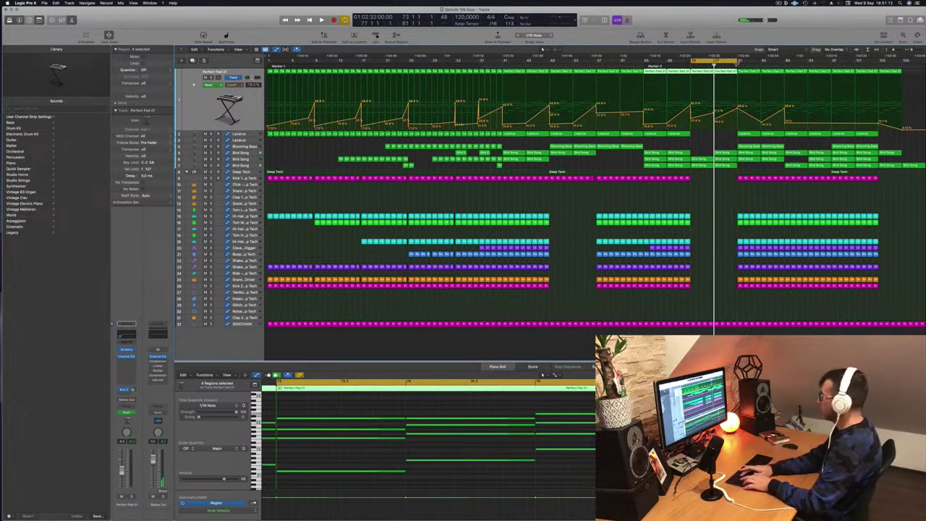
{"action": "key", "text": "super+r"}
{"action": "key", "text": "super+r"}
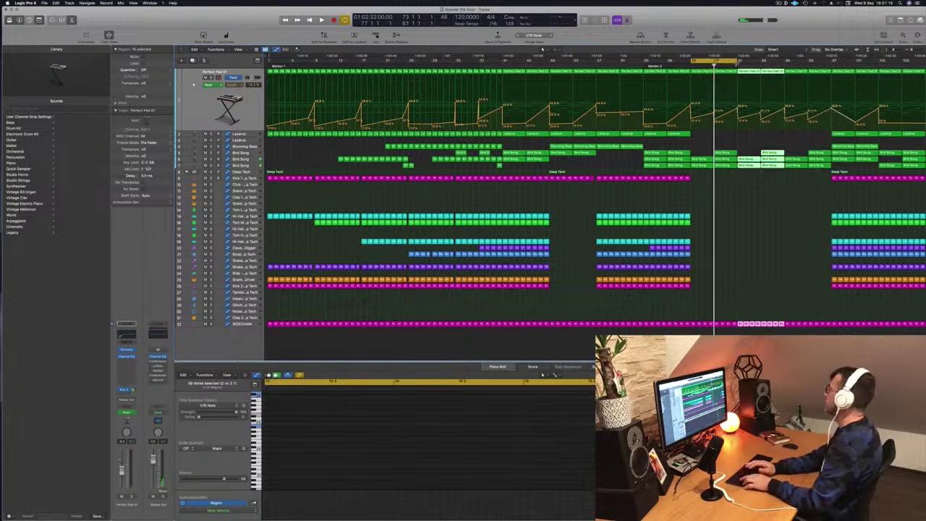
{"action": "key", "text": "space"}
{"action": "key", "text": "super+r"}
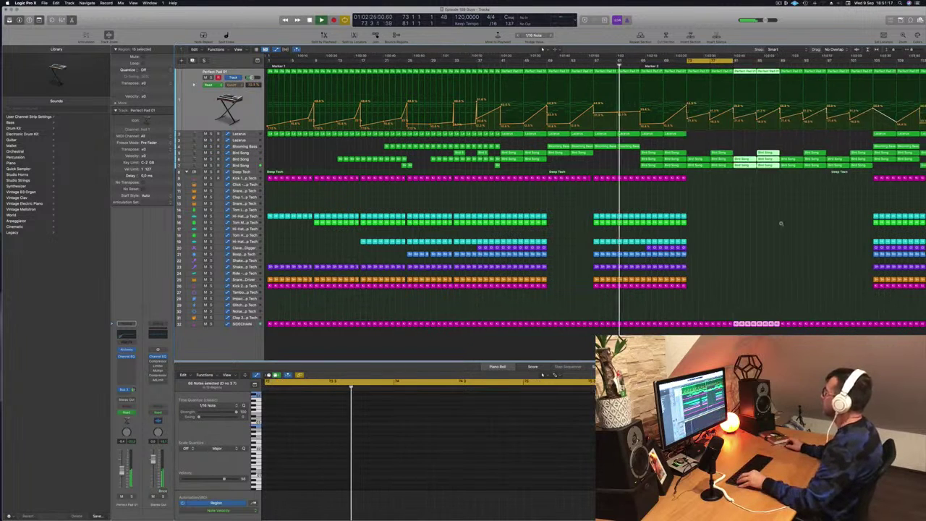
{"action": "key", "text": "super+Left"}
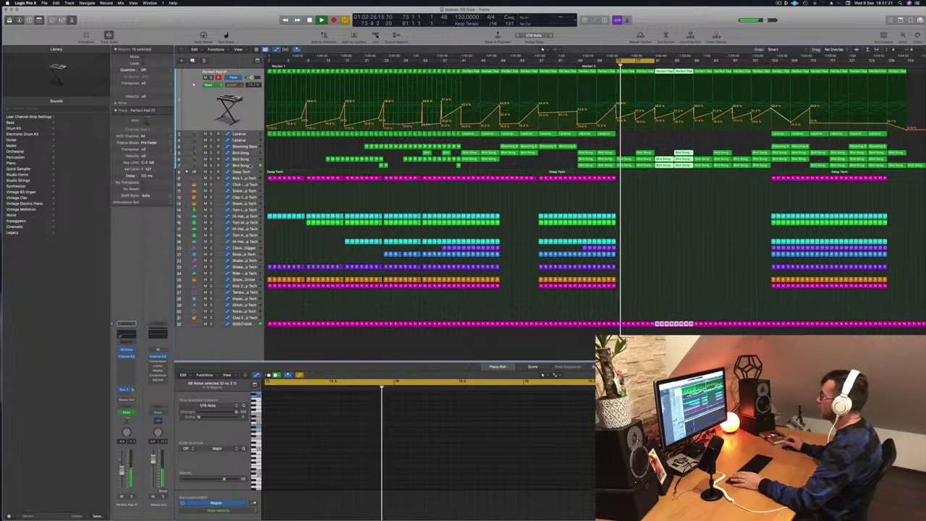
Lower the track 7 Bird Song volume automation at bar 73 and ramp it back up by bar 81, replaying the loop.
{"action": "left_click", "coordinate": [250, 166]}
{"action": "key", "text": "space"}
{"action": "key", "text": "space"}
{"action": "key", "text": "space"}
{"action": "key", "text": "space"}
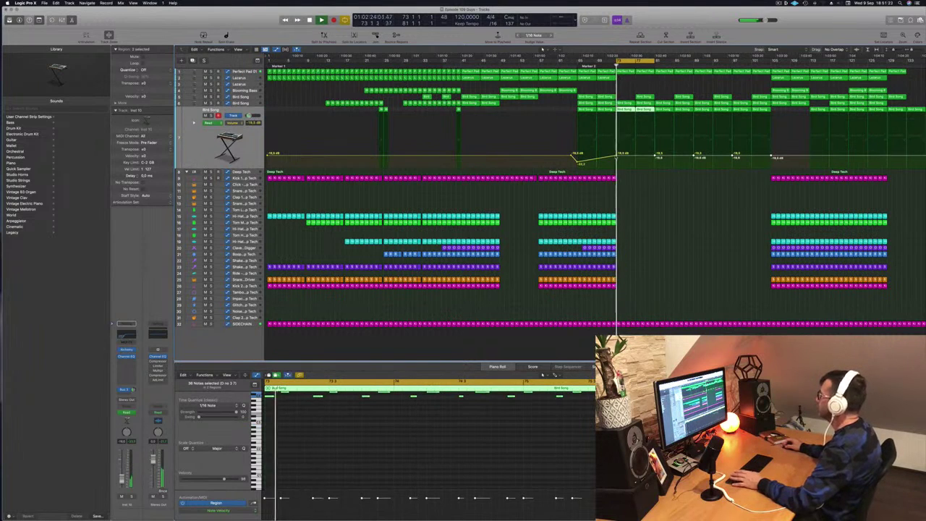
{"action": "left_click_drag", "start_coordinate": [617, 155], "coordinate": [615, 155]}
{"action": "key", "text": "space"}
{"action": "key", "text": "space"}
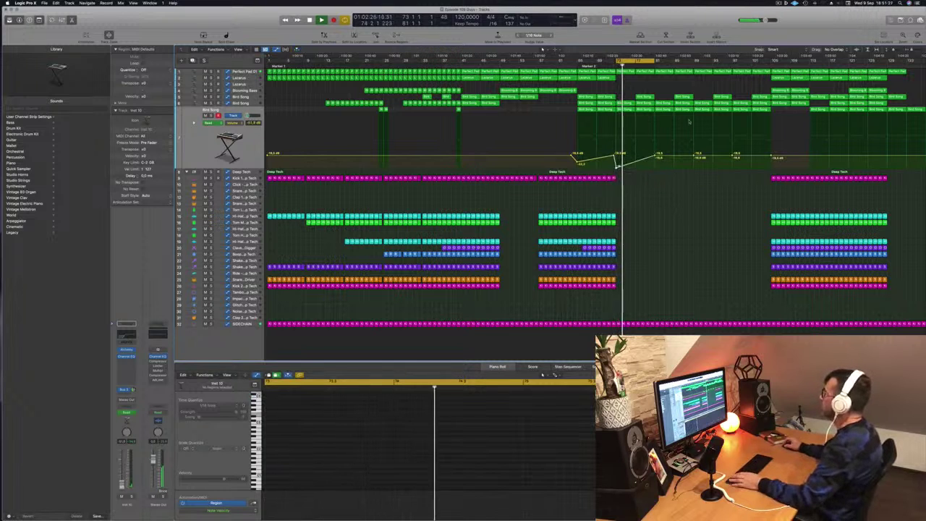
{"action": "key", "text": "space"}
{"action": "key", "text": "space"}
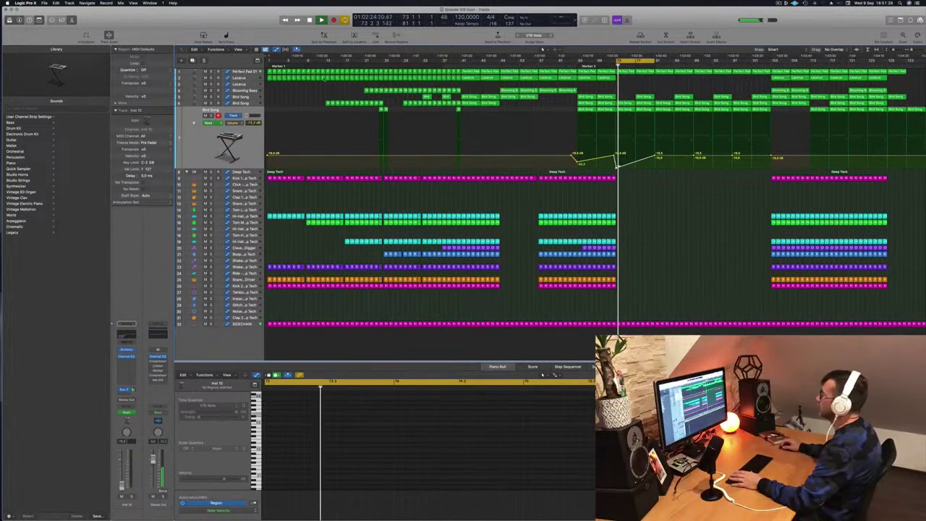
Reshape the Perfect Pad cutoff automation into one continuous rise from bar 73 to bar 81.
{"action": "left_click", "coordinate": [243, 72]}
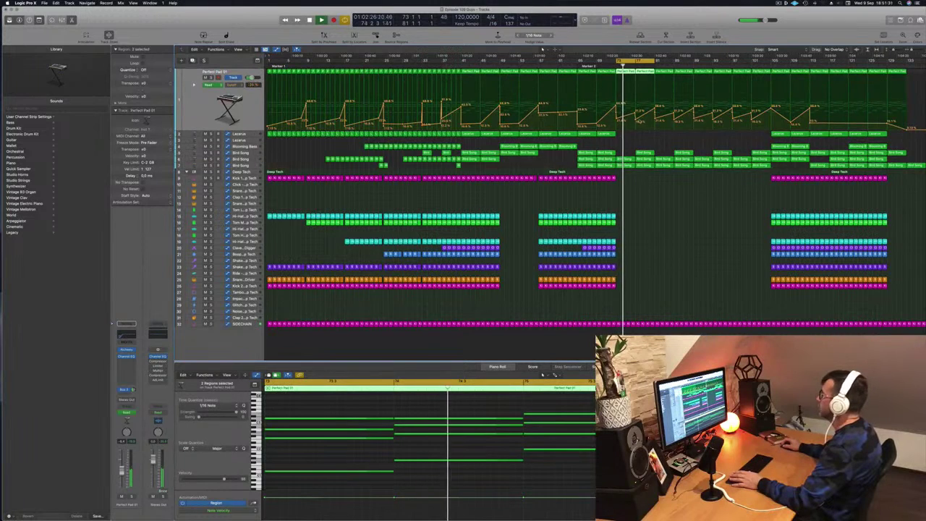
{"action": "left_click", "coordinate": [622, 97]}
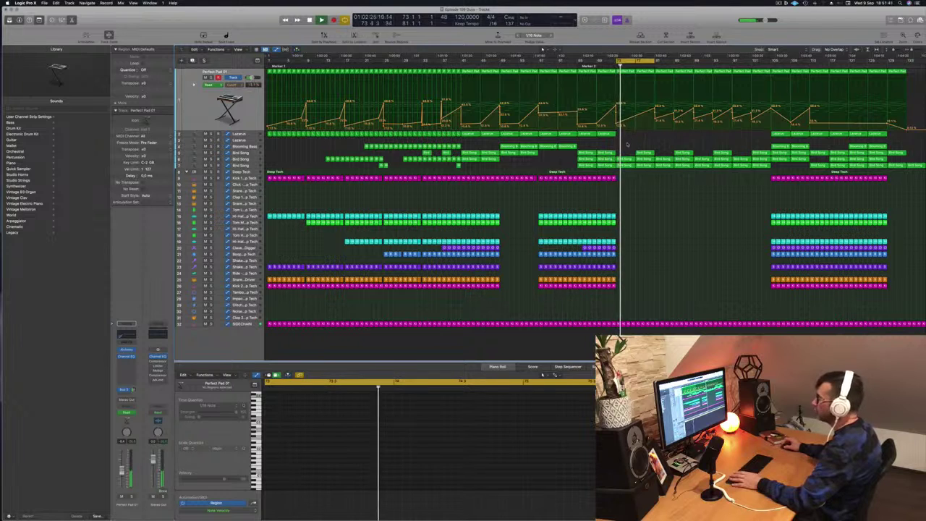
Try a copy of a Kick 2 region on the Noise track at bar 73, with its note at the bar's start.
{"action": "left_click", "coordinate": [613, 287]}
{"action": "left_click_drag", "start_coordinate": [612, 286], "coordinate": [619, 312]}
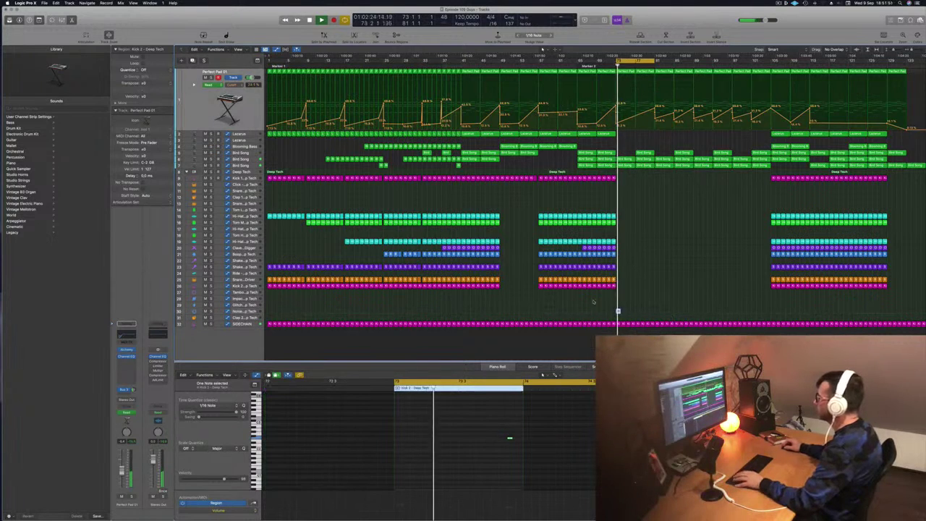
{"action": "left_click", "coordinate": [251, 306]}
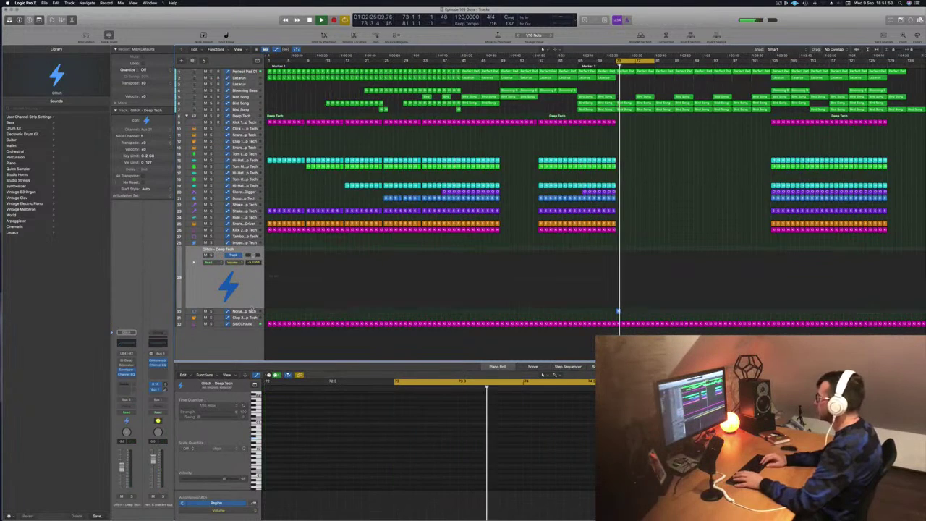
{"action": "key", "text": "Down"}
{"action": "left_click_drag", "start_coordinate": [492, 432], "coordinate": [545, 461]}
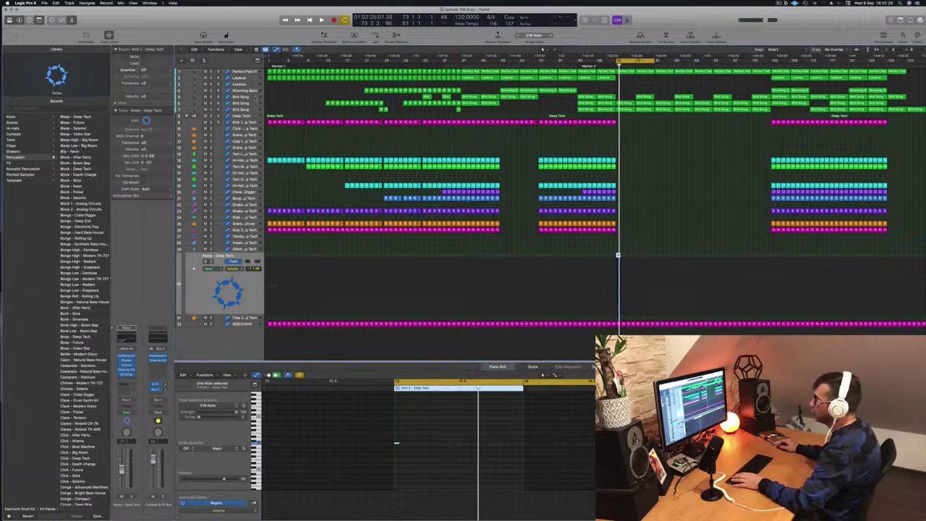
Replay bars 73–81 while checking the automation of the Deep Tech, Perfect Pad and the track 6 and 7 Bird Song tracks.
{"action": "left_click", "coordinate": [245, 117]}
{"action": "key", "text": "space"}
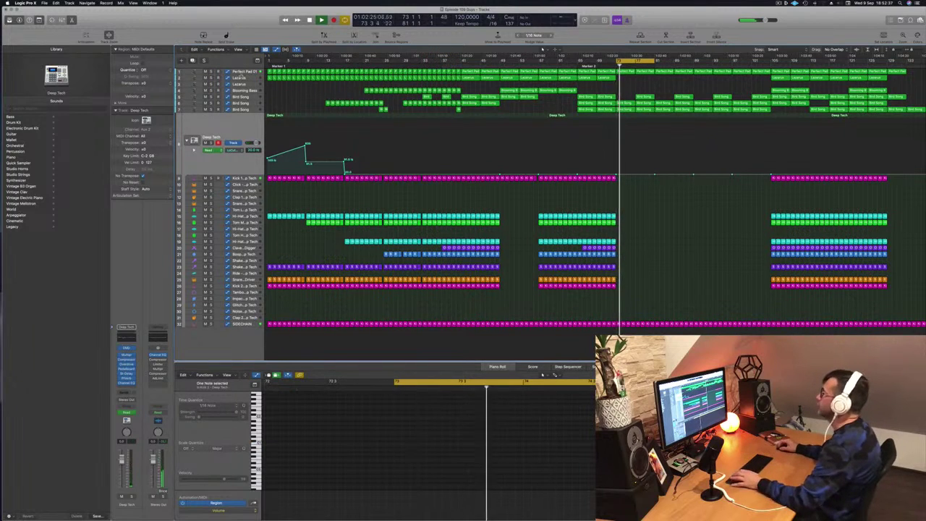
{"action": "left_click", "coordinate": [246, 72]}
{"action": "key", "text": "space"}
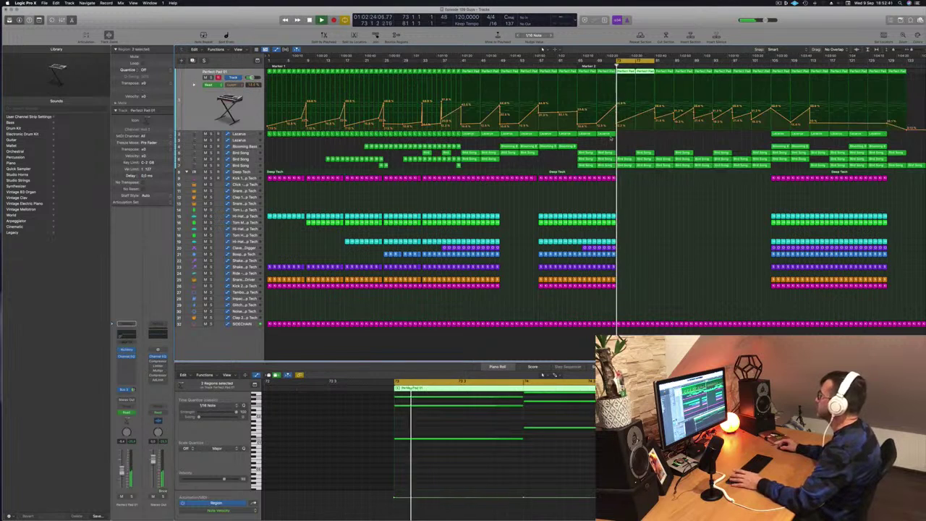
{"action": "left_click", "coordinate": [241, 159]}
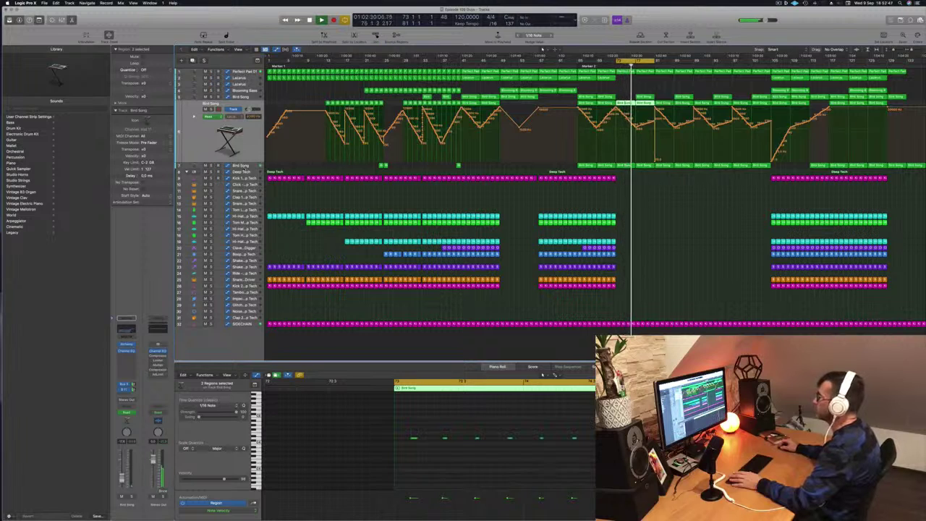
{"action": "left_click", "coordinate": [243, 168]}
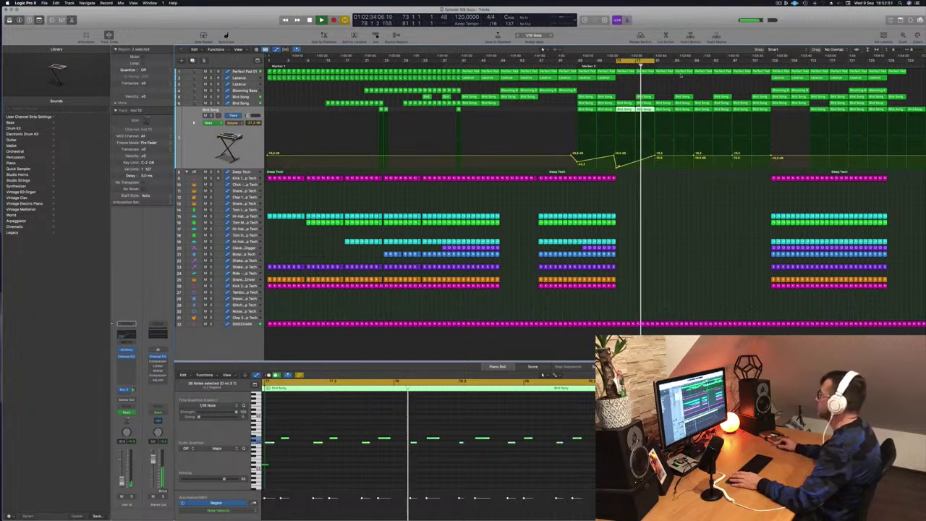
Delete the track 5 Bird Song region at bar 77 and save the project.
{"action": "left_click", "coordinate": [647, 97]}
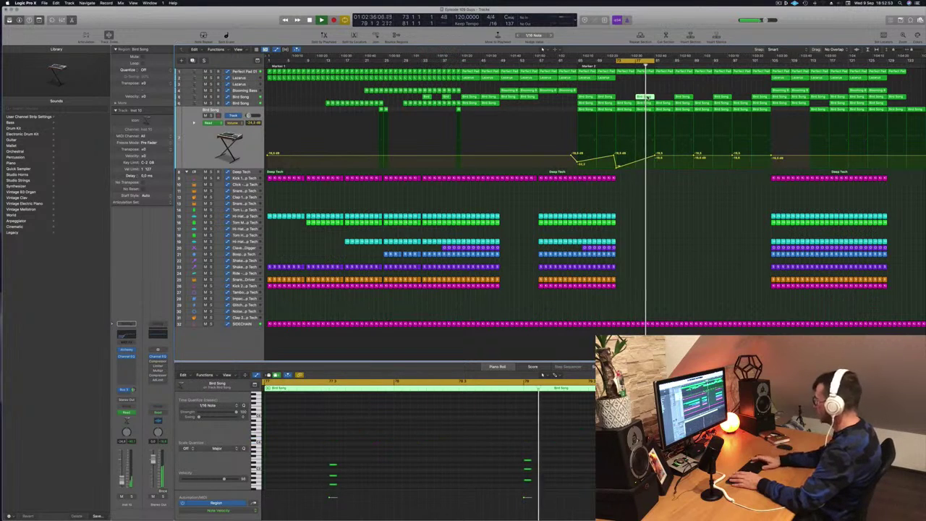
{"action": "left_click", "coordinate": [639, 96]}
{"action": "key", "text": "shift+comma"}
{"action": "key", "text": "super+s"}
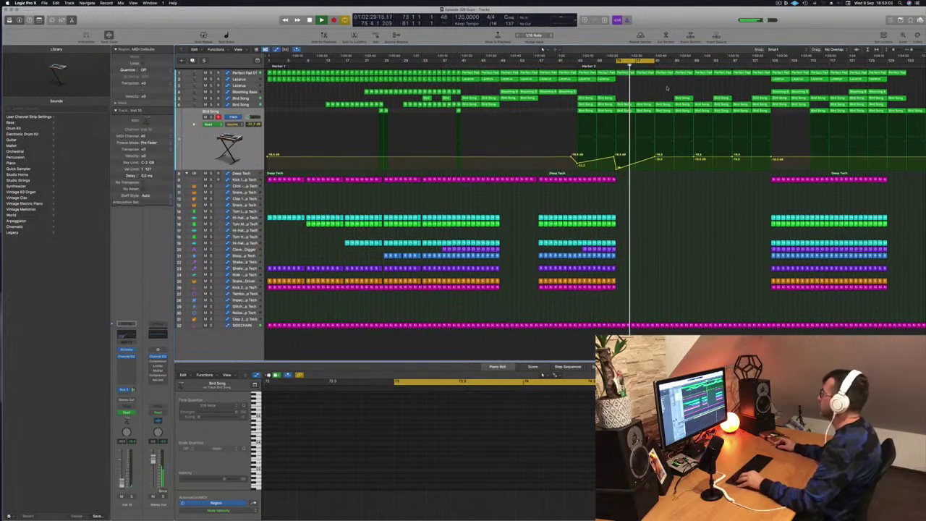
Copy the track 2 Lazarus region from bar 105 to bar 81 and show the track's cutoff automation.
{"action": "left_click", "coordinate": [781, 78]}
{"action": "left_click_drag", "start_coordinate": [779, 78], "coordinate": [663, 81]}
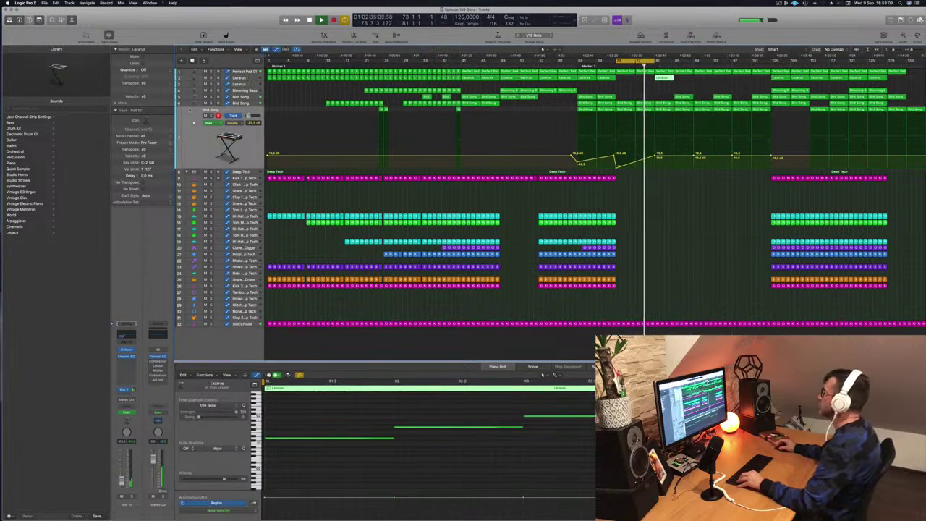
{"action": "left_click", "coordinate": [227, 78]}
{"action": "key", "text": "Return"}
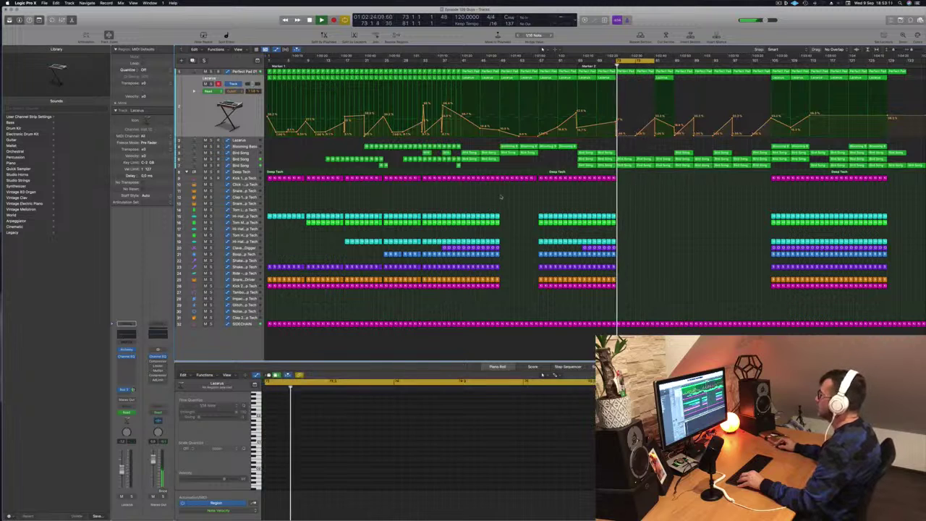
Reshape the track 6 Bird Song cutoff automation between bars 73 and 81 into a dip rising back to maximum at bar 81.
{"action": "left_click", "coordinate": [240, 159]}
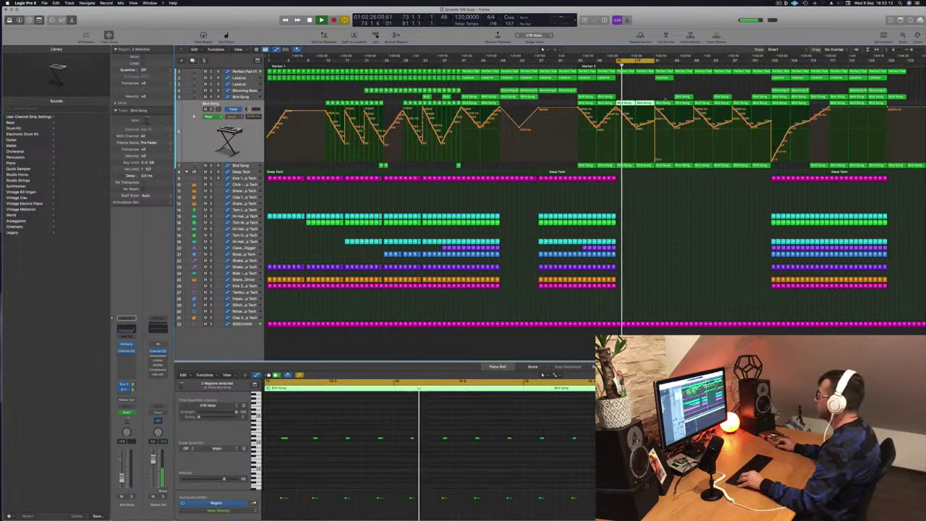
{"action": "left_click_drag", "start_coordinate": [635, 128], "coordinate": [639, 126]}
{"action": "left_click_drag", "start_coordinate": [657, 159], "coordinate": [656, 107]}
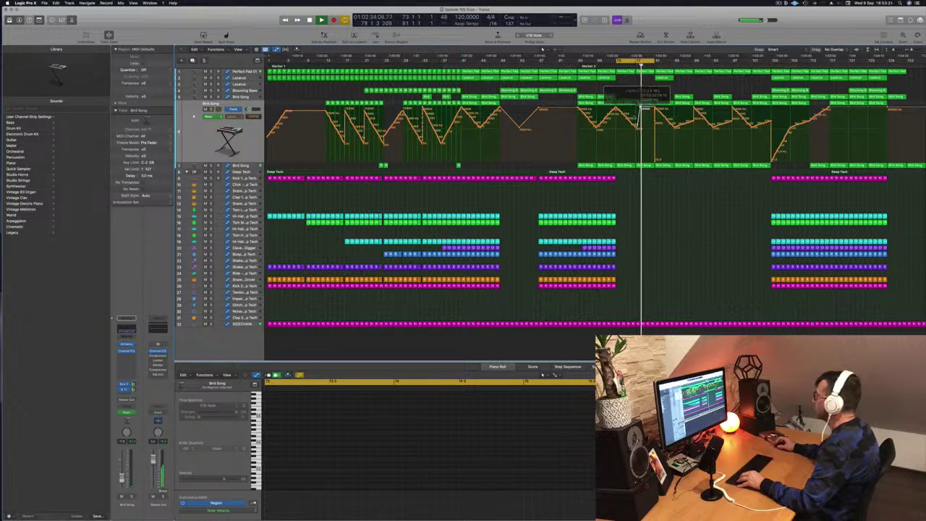
{"action": "key", "text": "space"}
{"action": "key", "text": "space"}
{"action": "left_click_drag", "start_coordinate": [640, 109], "coordinate": [630, 126]}
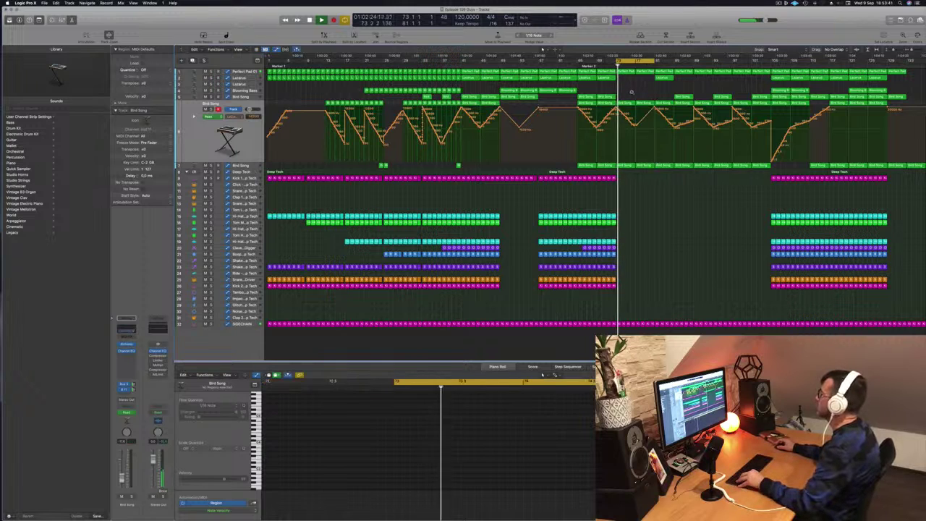
Extend the cycle range to bars 73–89, play it and delete the track 2 Lazarus region at bar 81.
{"action": "left_click_drag", "start_coordinate": [655, 61], "coordinate": [694, 62]}
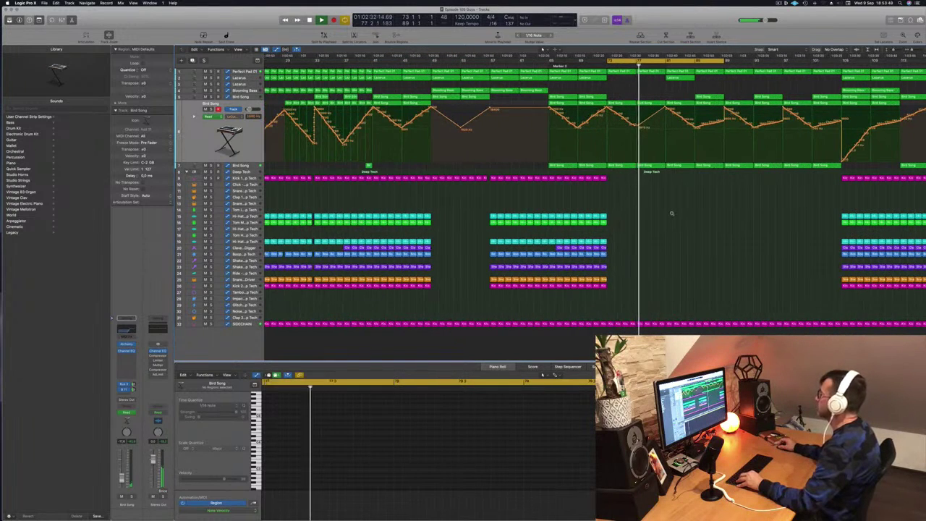
{"action": "scroll", "coordinate": [672, 212], "scroll_direction": "down", "scroll_amount": 5}
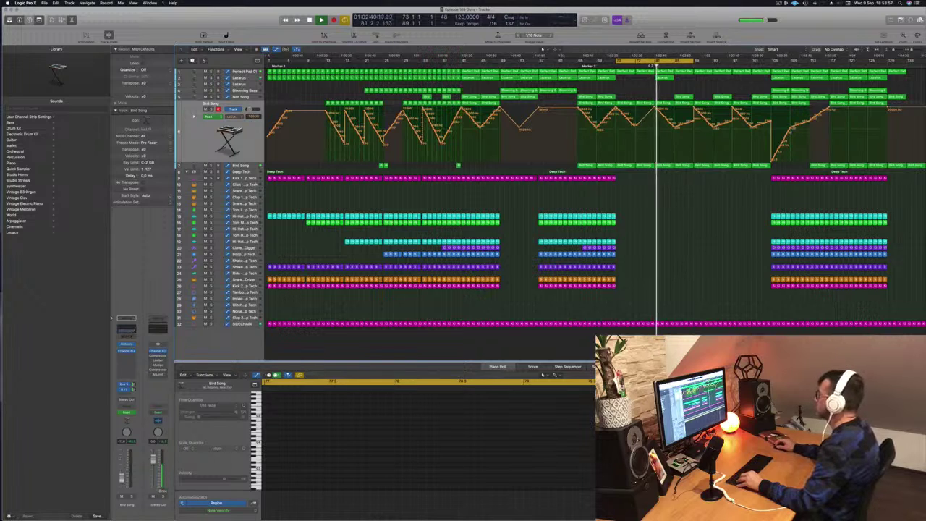
{"action": "left_click", "coordinate": [663, 78]}
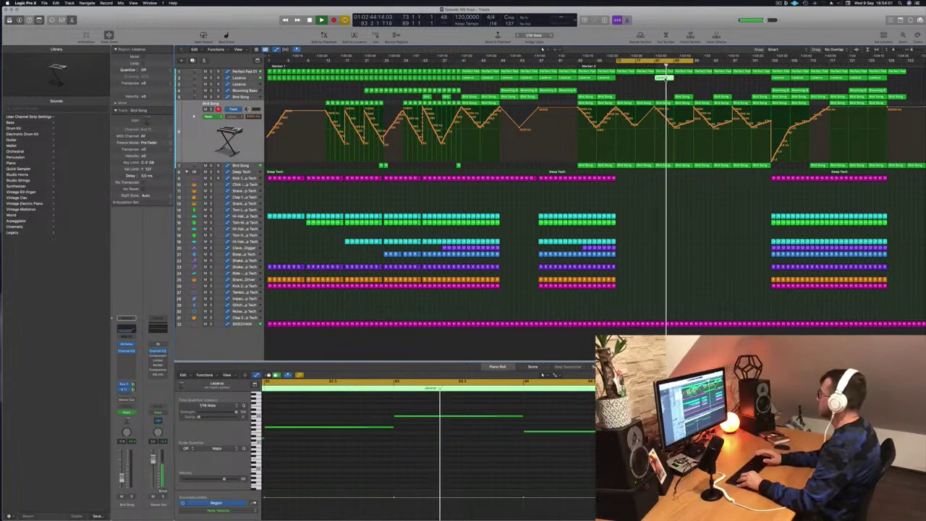
{"action": "left_click", "coordinate": [666, 81]}
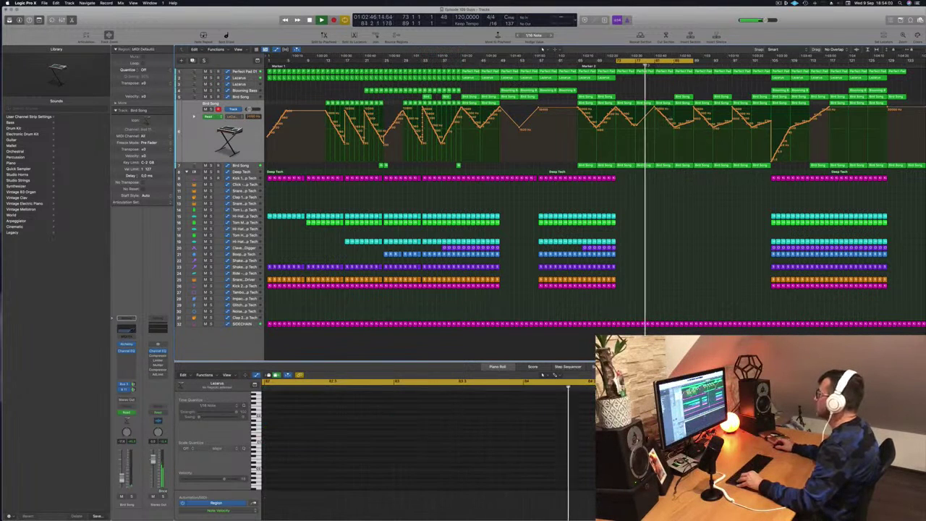
Delete the track 6 Bird Song regions between bars 81 and 89 and raise track 7's volume automation at bar 81.
{"action": "left_click", "coordinate": [663, 104]}
{"action": "left_click", "coordinate": [662, 104]}
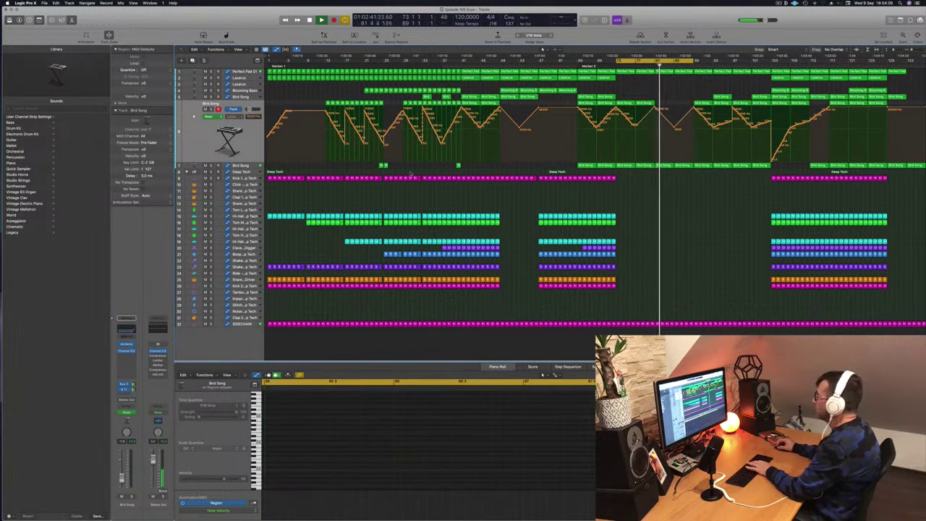
{"action": "left_click", "coordinate": [248, 165]}
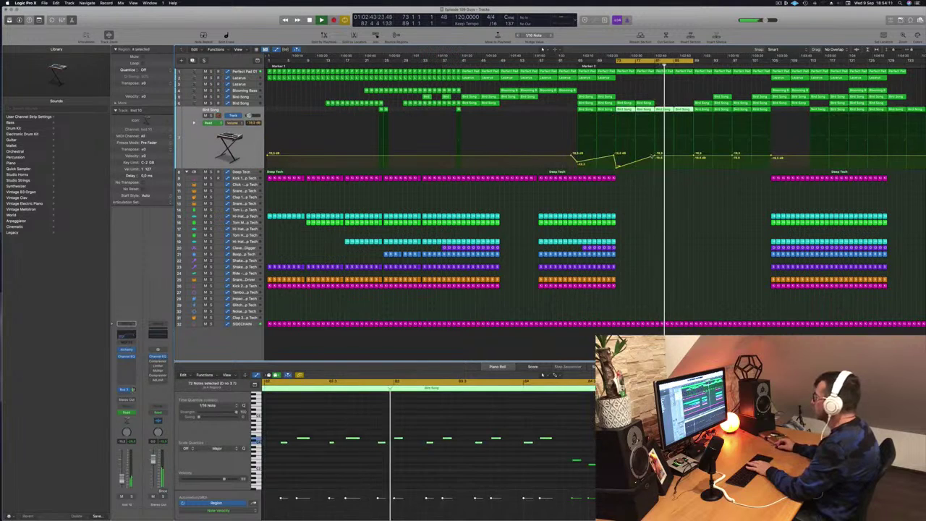
{"action": "left_click", "coordinate": [632, 172]}
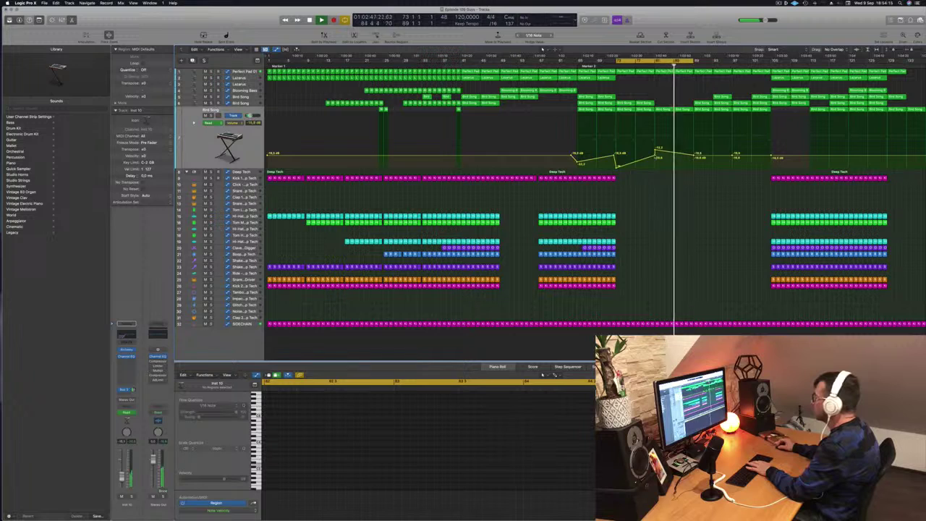
Adjust the Perfect Pad 01 cutoff automation at bar 81 so it rises to a peak from bar 73.
{"action": "left_click", "coordinate": [641, 67]}
{"action": "left_click", "coordinate": [669, 71]}
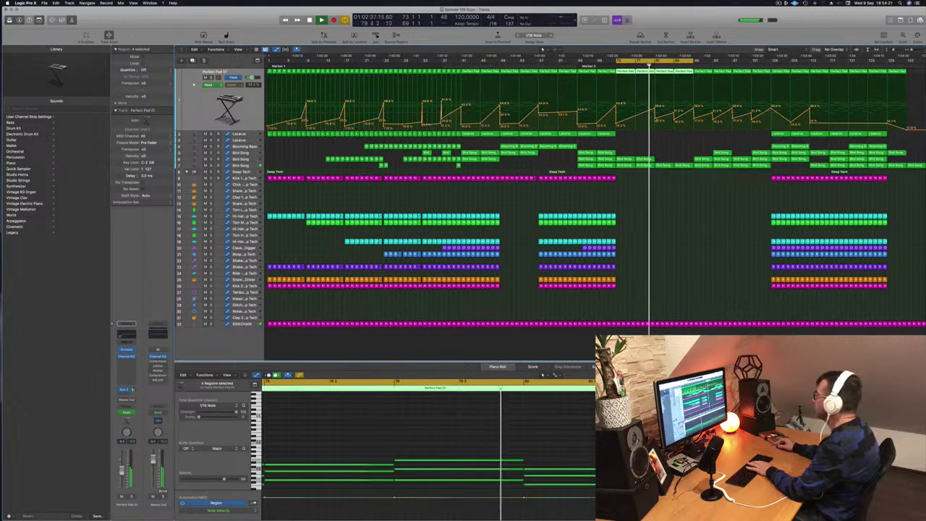
{"action": "left_click", "coordinate": [653, 121]}
{"action": "left_click_drag", "start_coordinate": [653, 123], "coordinate": [654, 106]}
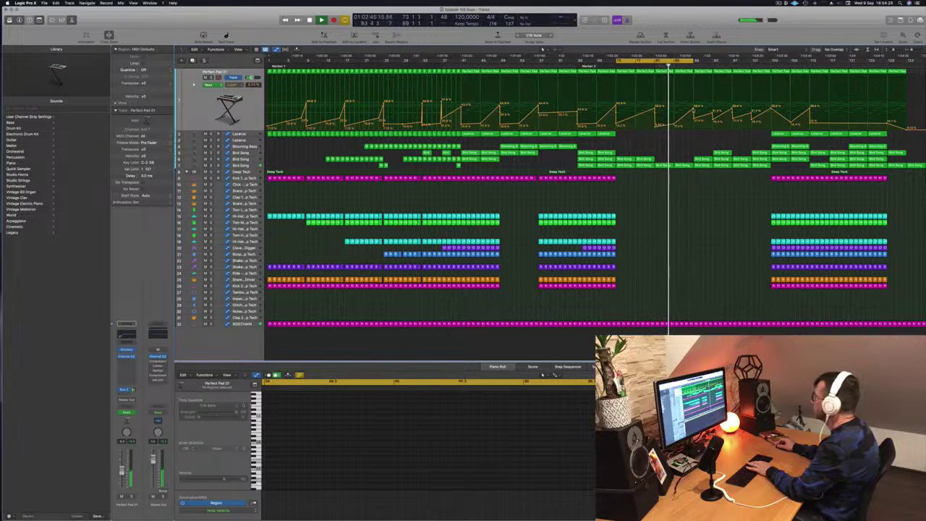
Copy the track 2 Lazarus region from bar 105 to bar 85 and lower the Cutoff Decay in its Alchemy synth.
{"action": "left_click", "coordinate": [780, 135]}
{"action": "left_click_drag", "start_coordinate": [780, 134], "coordinate": [683, 135]}
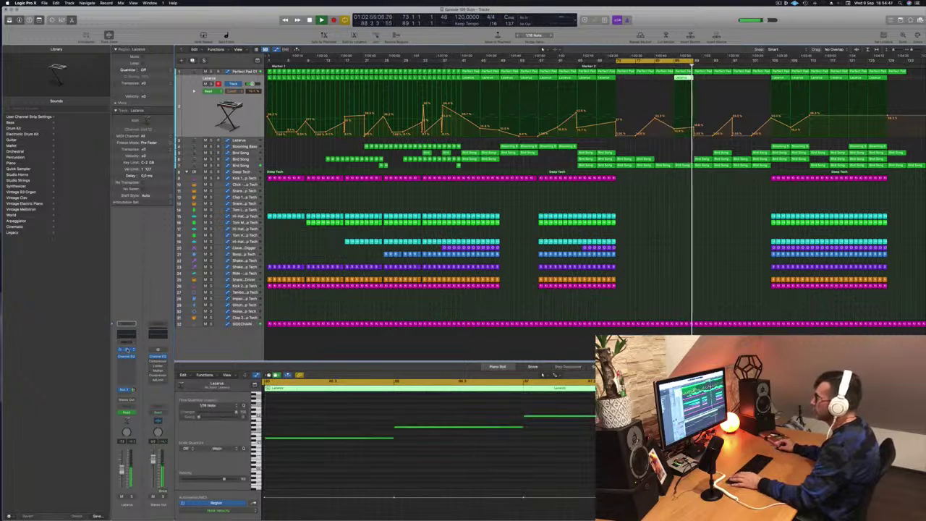
{"action": "left_click", "coordinate": [127, 350]}
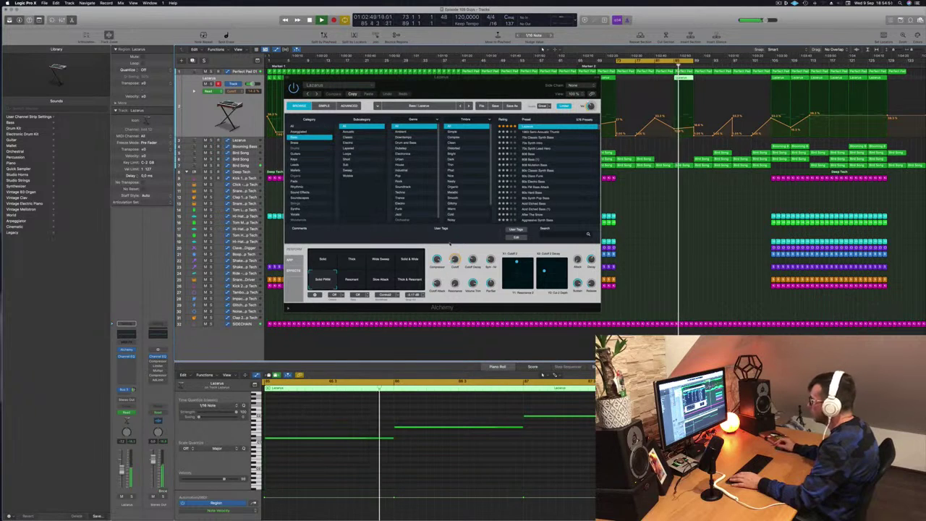
{"action": "left_click_drag", "start_coordinate": [473, 259], "coordinate": [473, 281]}
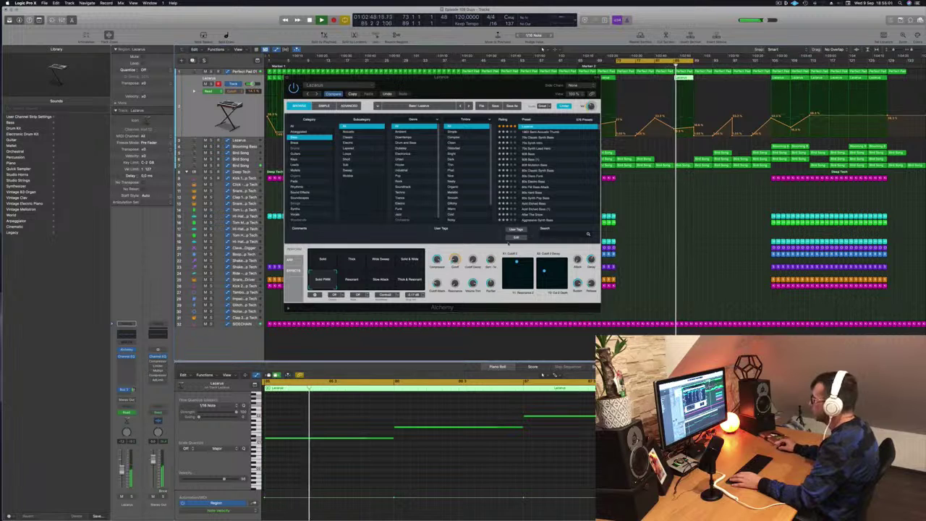
{"action": "left_click", "coordinate": [475, 204]}
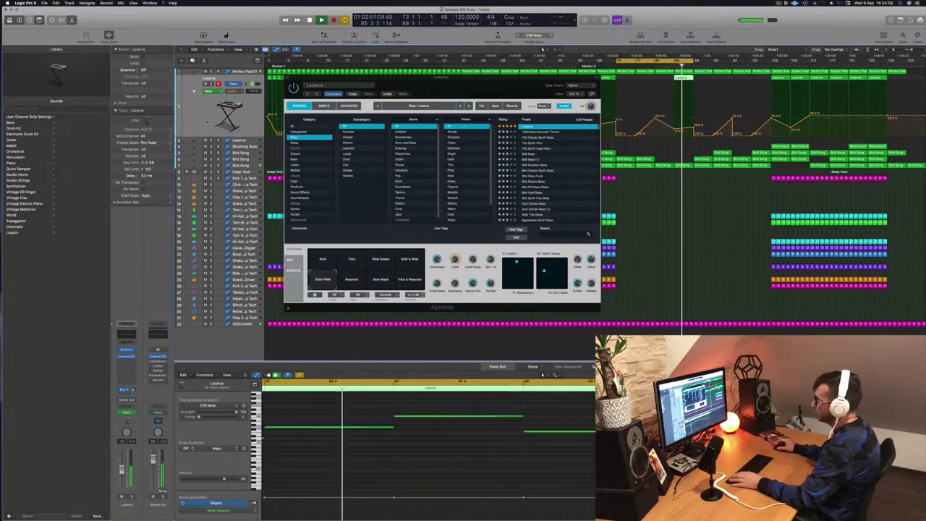
Enable the high cut in the Lazarus track's Channel EQ at 440 Hz, 36 dB/Oct, and close both plug-in windows.
{"action": "left_click", "coordinate": [127, 356]}
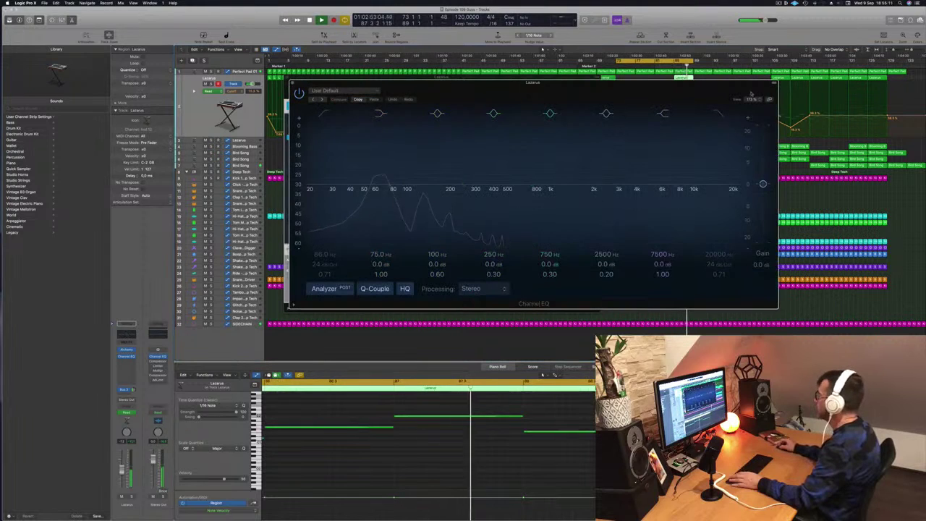
{"action": "left_click", "coordinate": [716, 117]}
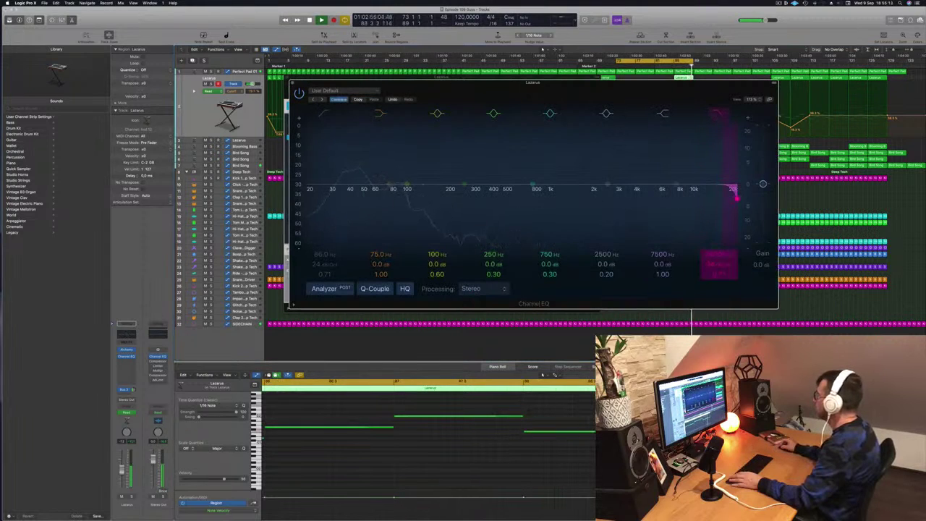
{"action": "left_click_drag", "start_coordinate": [735, 195], "coordinate": [499, 199]}
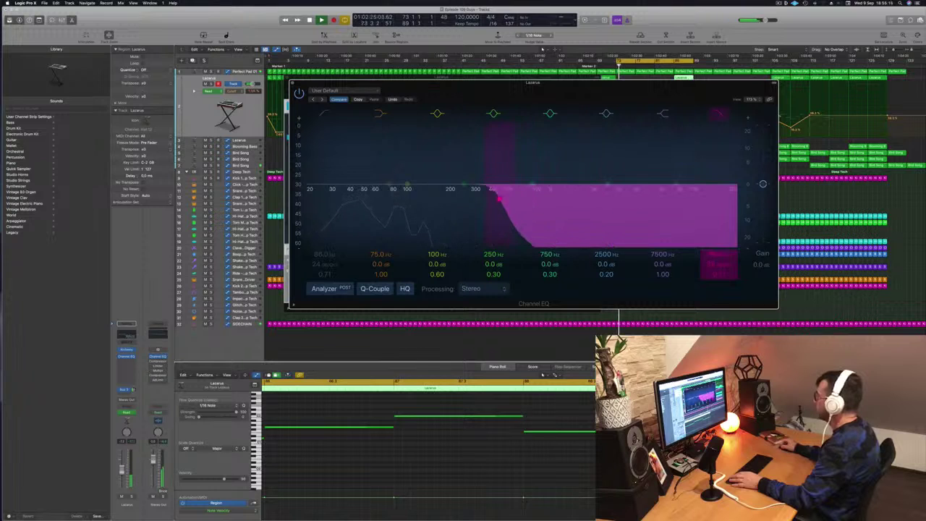
{"action": "left_click_drag", "start_coordinate": [667, 82], "coordinate": [455, 136]}
{"action": "left_click", "coordinate": [642, 72]}
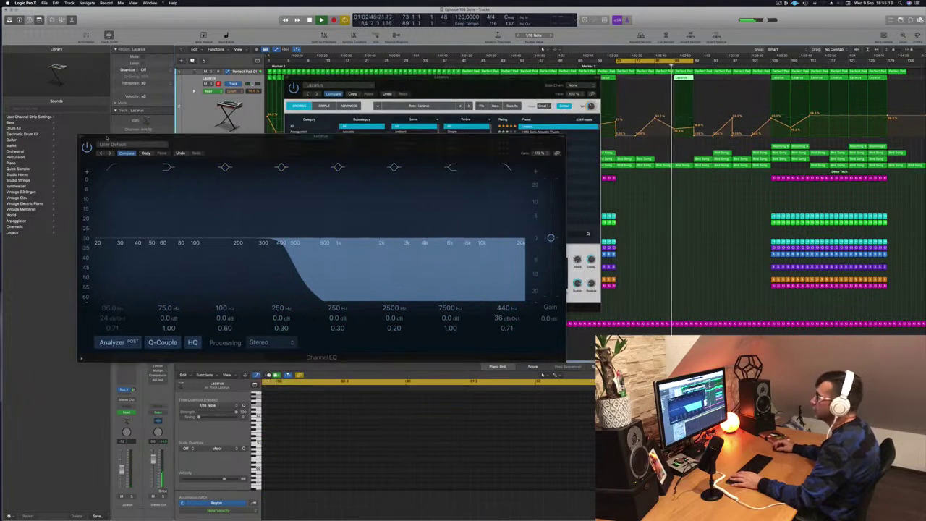
{"action": "left_click", "coordinate": [84, 140]}
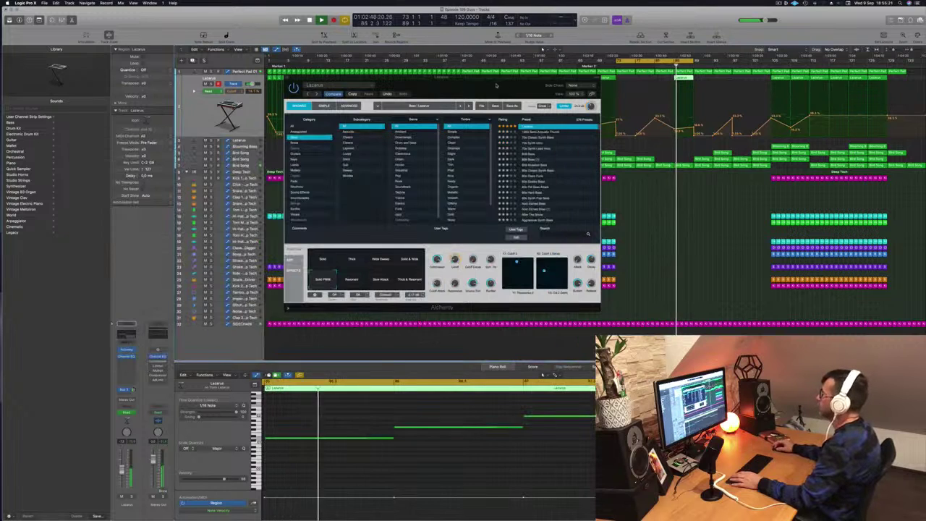
{"action": "left_click_drag", "start_coordinate": [491, 87], "coordinate": [472, 94]}
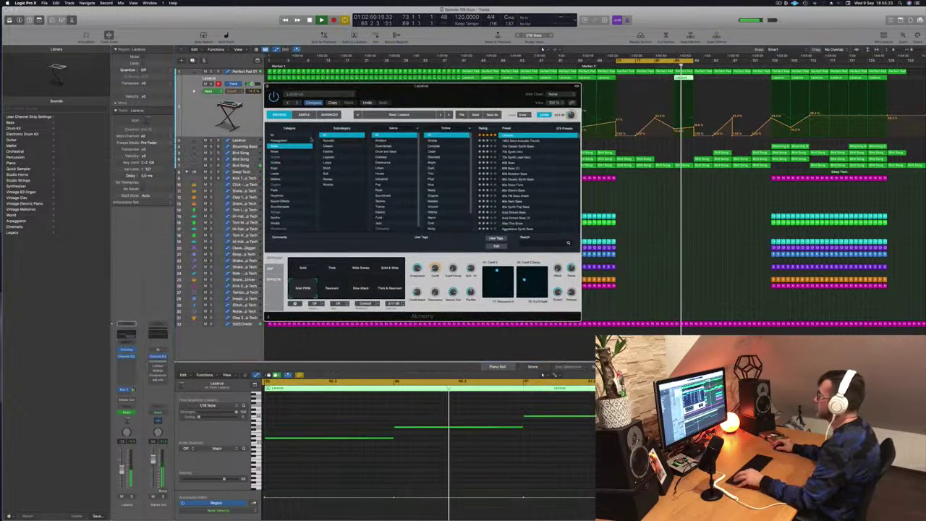
{"action": "key", "text": "super+w"}
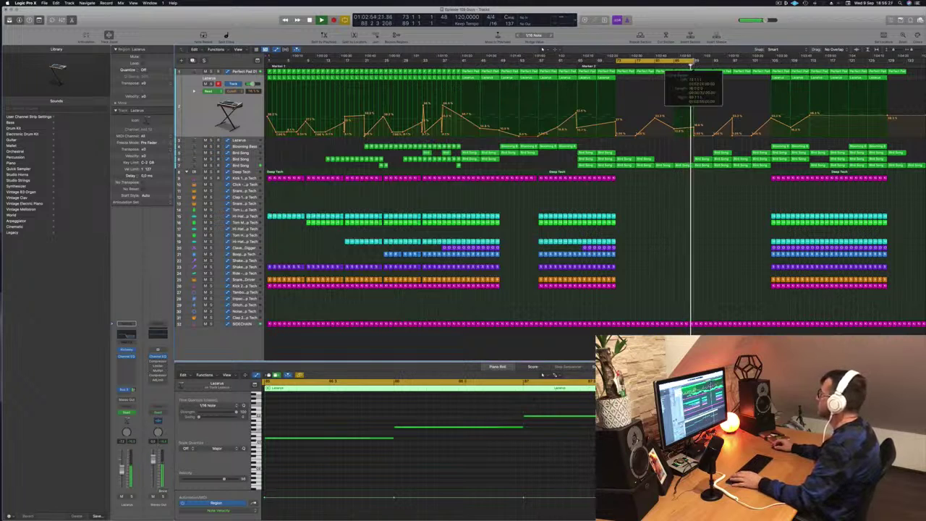
Extend the cycle range to bars 73–105 and copy the Lazarus region to bar 89, smoothing its cutoff automation there.
{"action": "left_click_drag", "start_coordinate": [692, 61], "coordinate": [772, 62]}
{"action": "left_click_drag", "start_coordinate": [680, 79], "coordinate": [700, 85]}
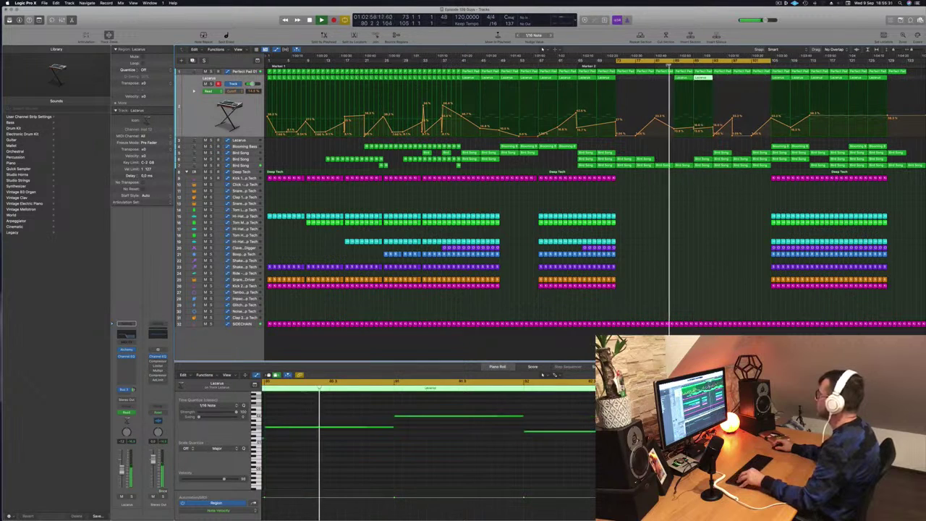
{"action": "left_click", "coordinate": [695, 129]}
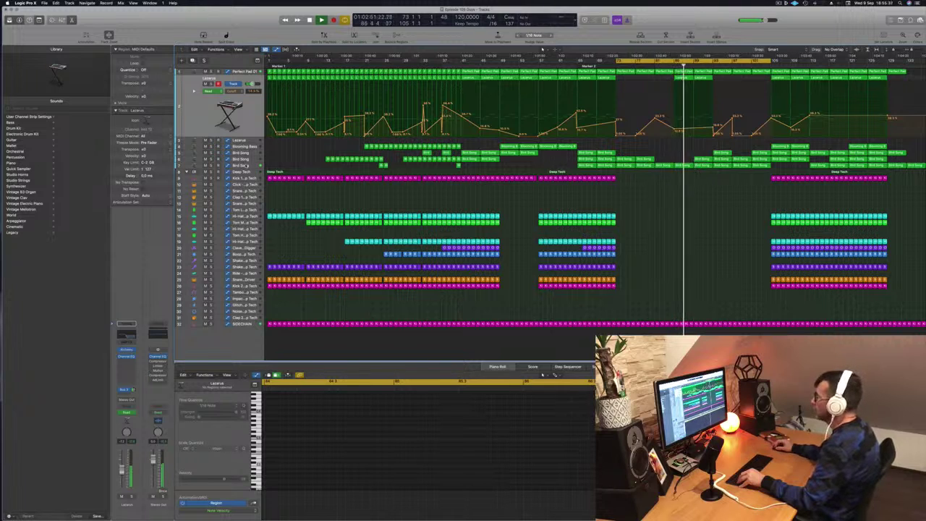
Set the Channel EQ low cut on the track 7 Bird Song to 197 Hz and close the plug-in.
{"action": "left_click", "coordinate": [244, 165]}
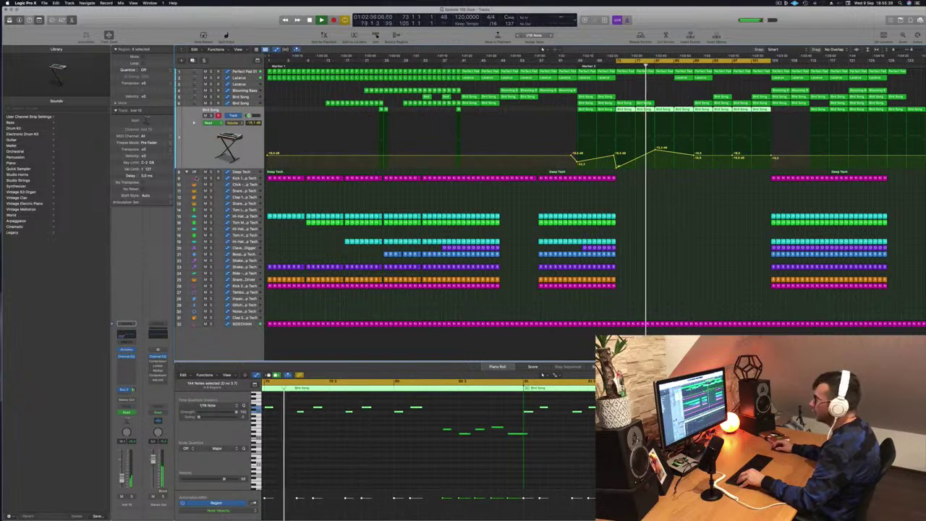
{"action": "left_click", "coordinate": [124, 334]}
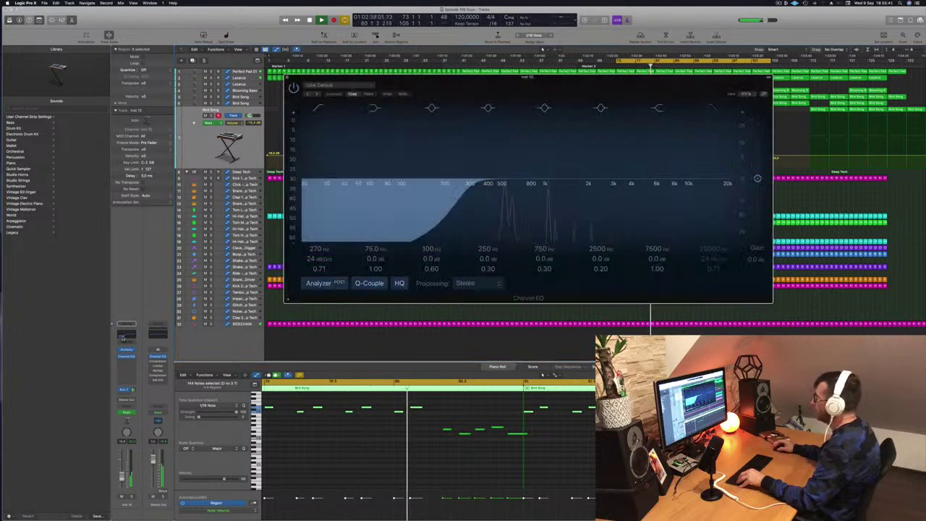
{"action": "left_click_drag", "start_coordinate": [464, 193], "coordinate": [440, 194]}
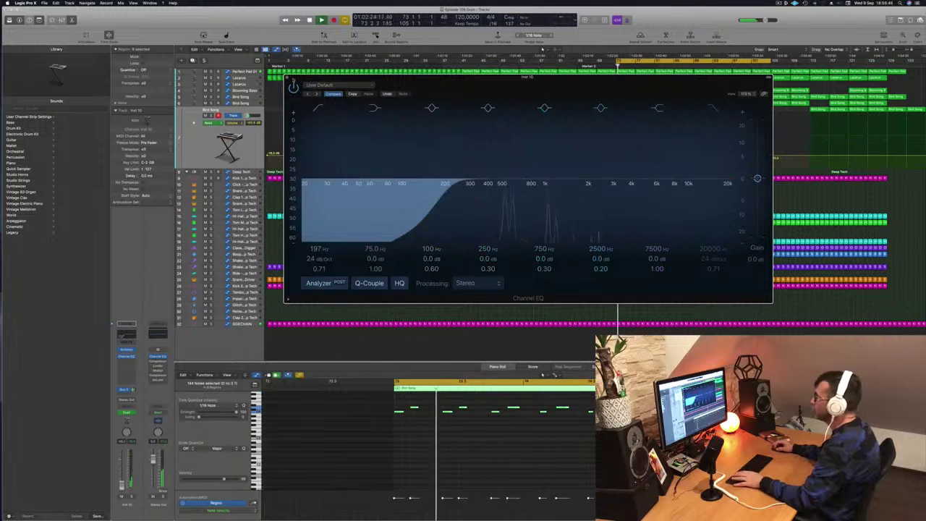
{"action": "key", "text": "super+w"}
Raise track 7's volume automation at bars 81 and 89 and remove the dip at bar 89 to form a plateau.
{"action": "left_click_drag", "start_coordinate": [655, 151], "coordinate": [695, 140]}
{"action": "left_click", "coordinate": [648, 65]}
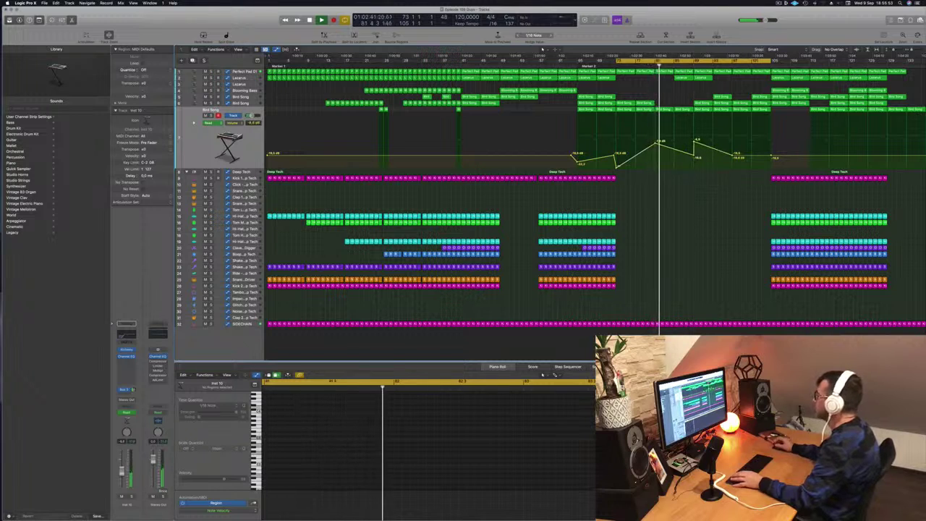
{"action": "left_click_drag", "start_coordinate": [694, 153], "coordinate": [674, 151]}
{"action": "key", "text": "Delete"}
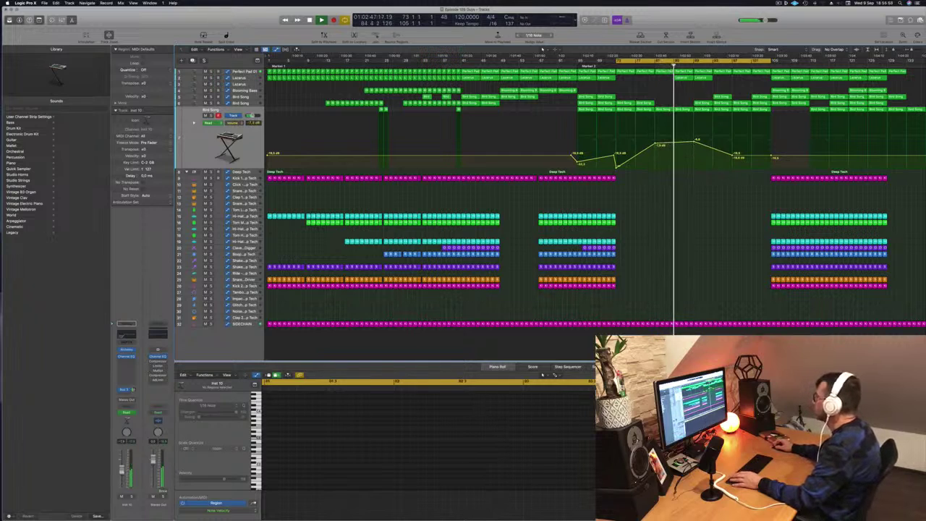
{"action": "left_click_drag", "start_coordinate": [693, 144], "coordinate": [693, 145]}
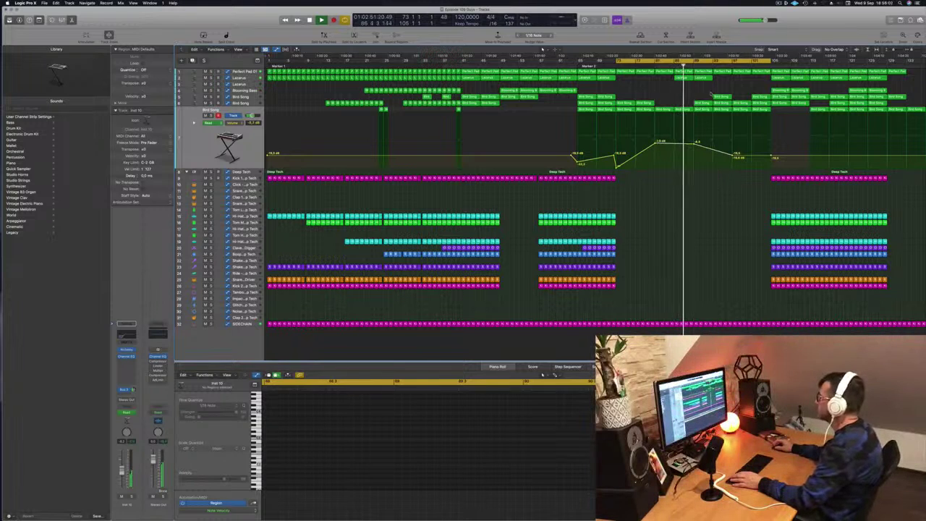
Copy the track 2 Lazarus region from bar 89 to bar 93.
{"action": "left_click", "coordinate": [701, 103]}
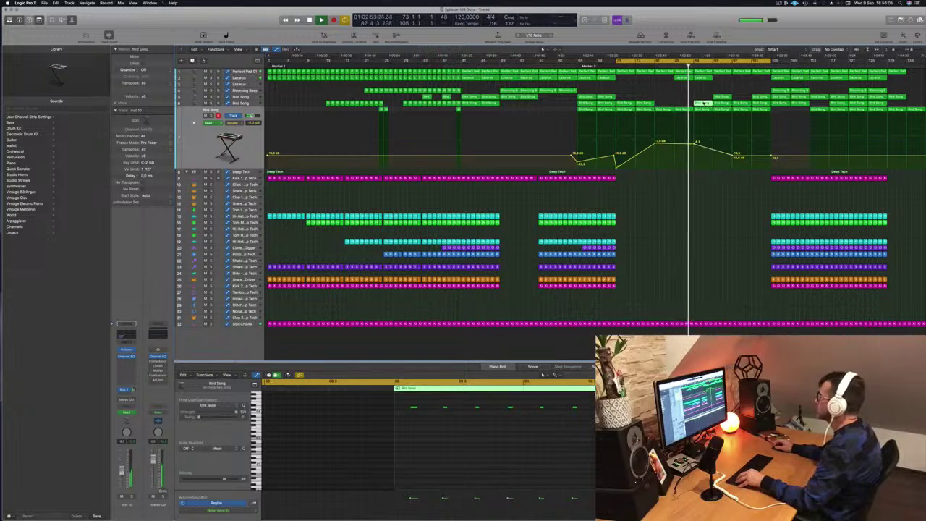
{"action": "left_click", "coordinate": [708, 78]}
{"action": "left_click_drag", "start_coordinate": [707, 78], "coordinate": [724, 83]}
Copy the Kick 1 regions from bar 105 to fill bars 93–105 and save the project.
{"action": "left_click", "coordinate": [783, 179]}
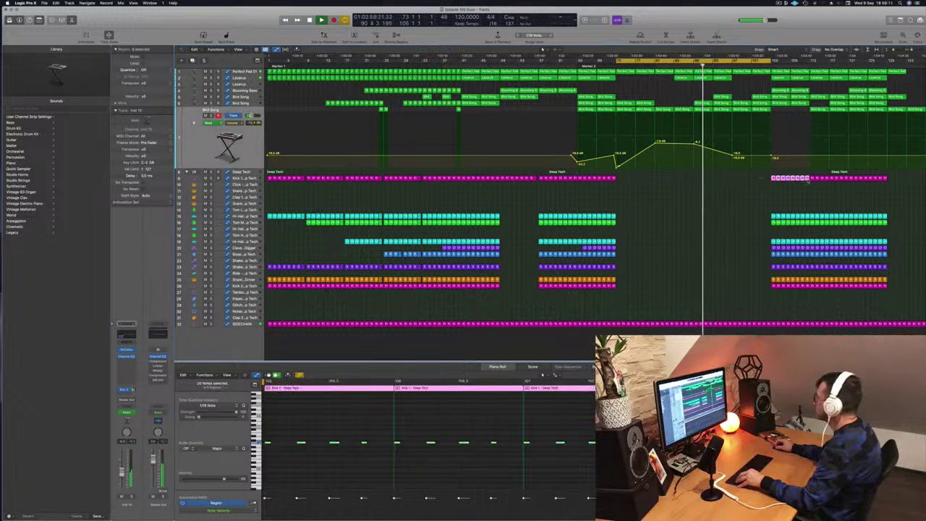
{"action": "left_click_drag", "start_coordinate": [784, 179], "coordinate": [732, 180]}
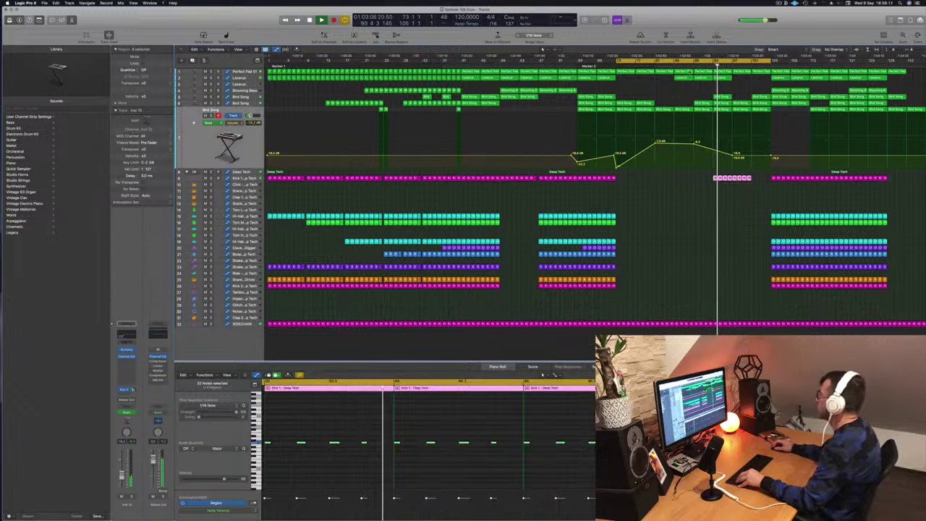
{"action": "left_click", "coordinate": [758, 179]}
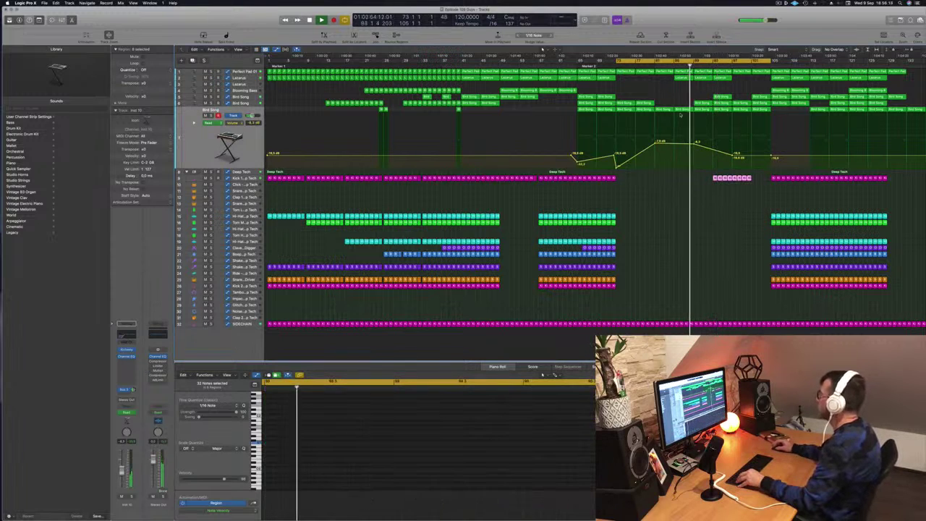
{"action": "left_click", "coordinate": [734, 178]}
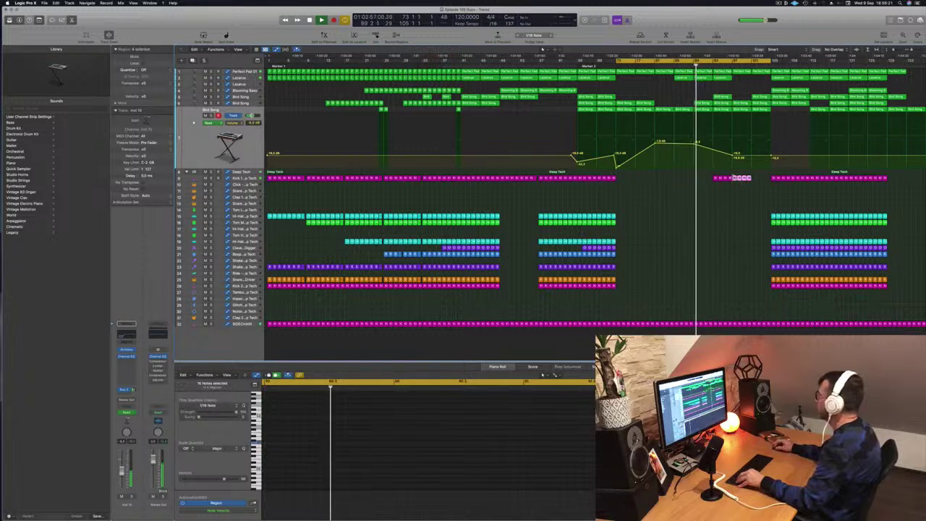
{"action": "left_click_drag", "start_coordinate": [734, 178], "coordinate": [754, 179]}
{"action": "left_click", "coordinate": [742, 200]}
{"action": "key", "text": "super+s"}
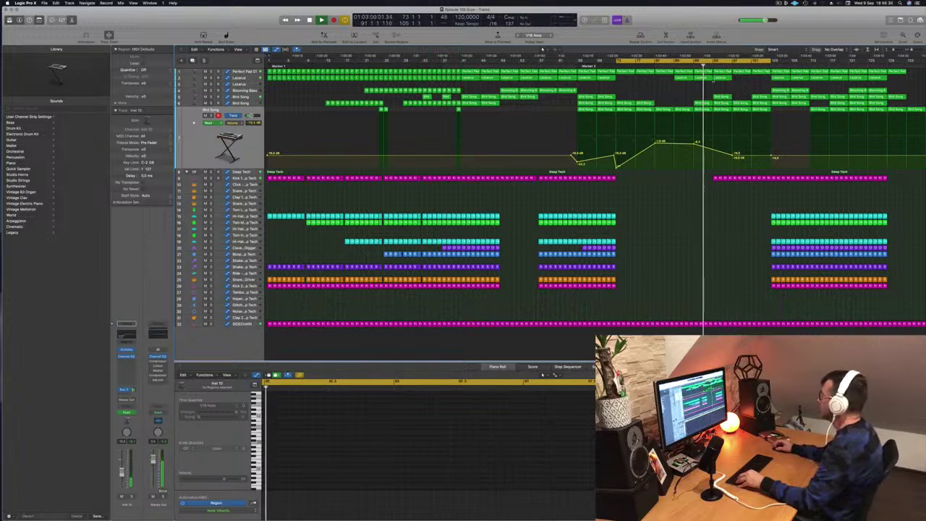
Copy the track 2 Lazarus region to bars 97 and 101 and drop track 7's volume automation to −∞ dB from bar 97.
{"action": "left_click_drag", "start_coordinate": [719, 78], "coordinate": [758, 80]}
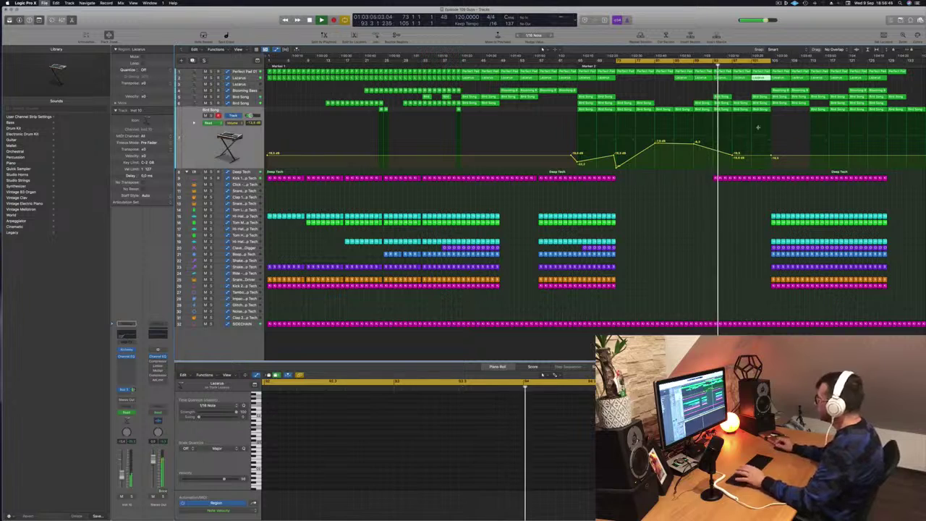
{"action": "left_click_drag", "start_coordinate": [735, 153], "coordinate": [736, 158]}
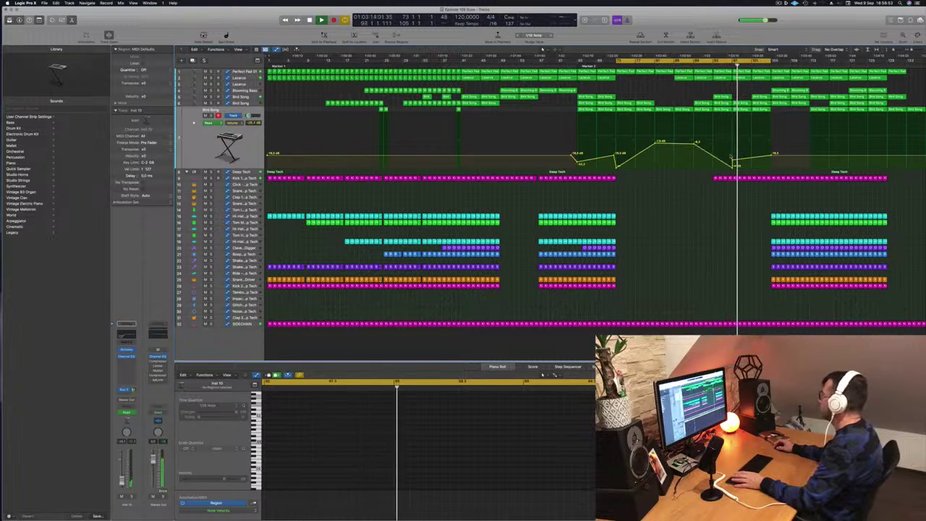
{"action": "left_click", "coordinate": [713, 66]}
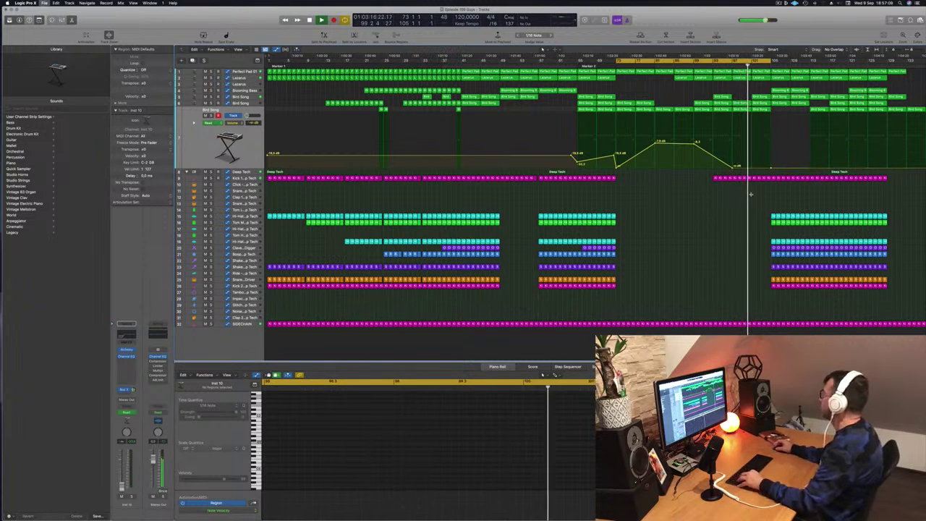
Ramp the Deep Tech track's low-cut frequency automation up from bar 97 to a peak at bar 105 and drop it straight back down there.
{"action": "key", "text": "super+Right"}
{"action": "key", "text": "super+Right"}
{"action": "left_click", "coordinate": [773, 178]}
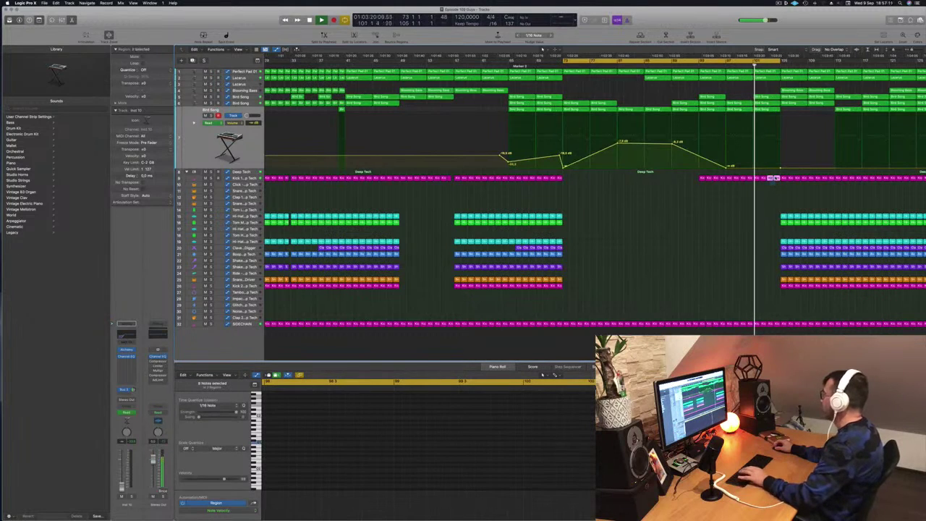
{"action": "left_click", "coordinate": [242, 172]}
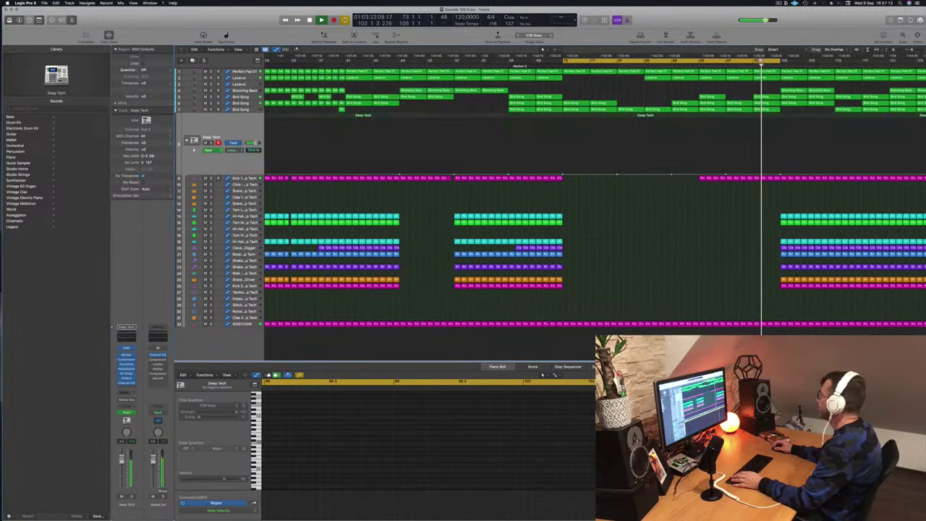
{"action": "left_click", "coordinate": [739, 62]}
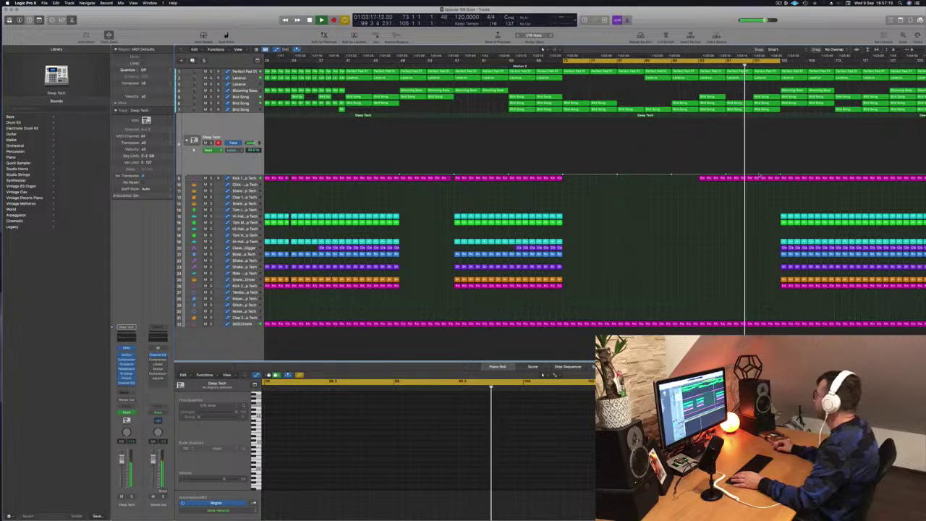
{"action": "left_click_drag", "start_coordinate": [759, 170], "coordinate": [759, 161]}
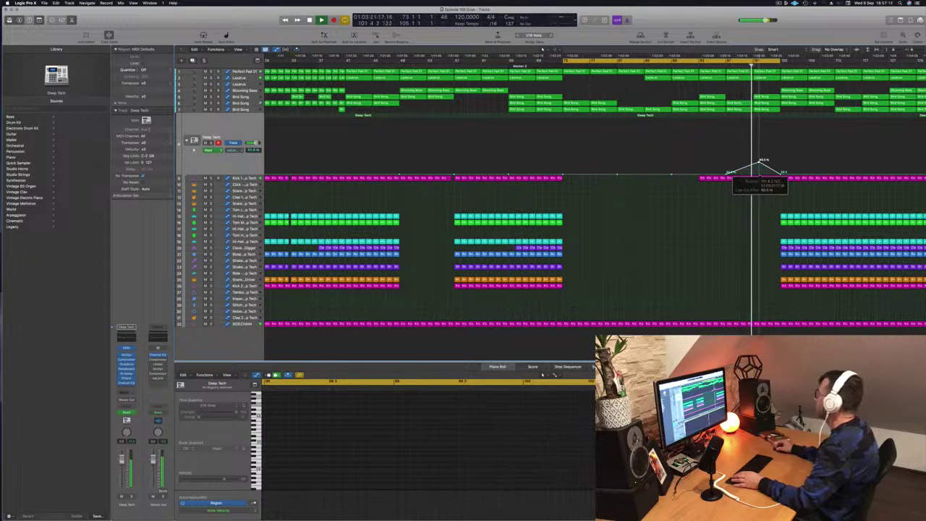
{"action": "left_click_drag", "start_coordinate": [781, 174], "coordinate": [781, 141]}
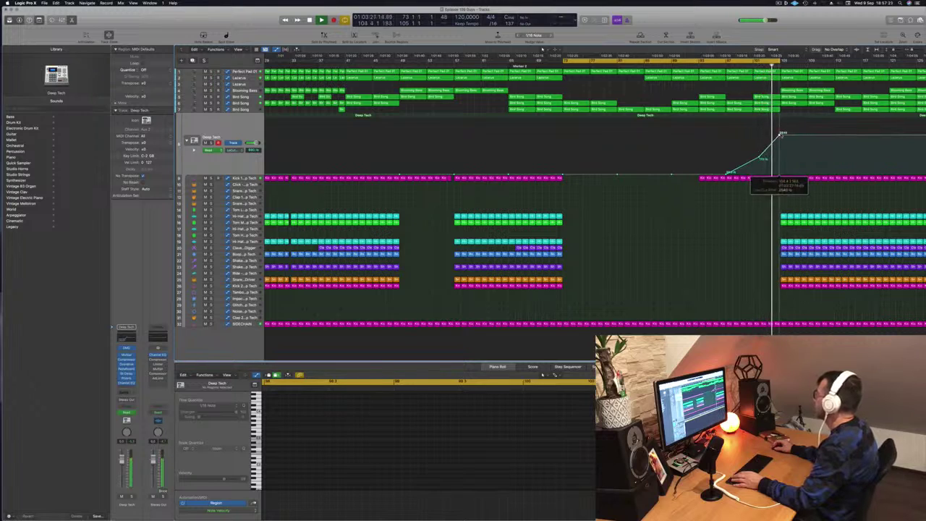
{"action": "left_click_drag", "start_coordinate": [783, 135], "coordinate": [782, 174]}
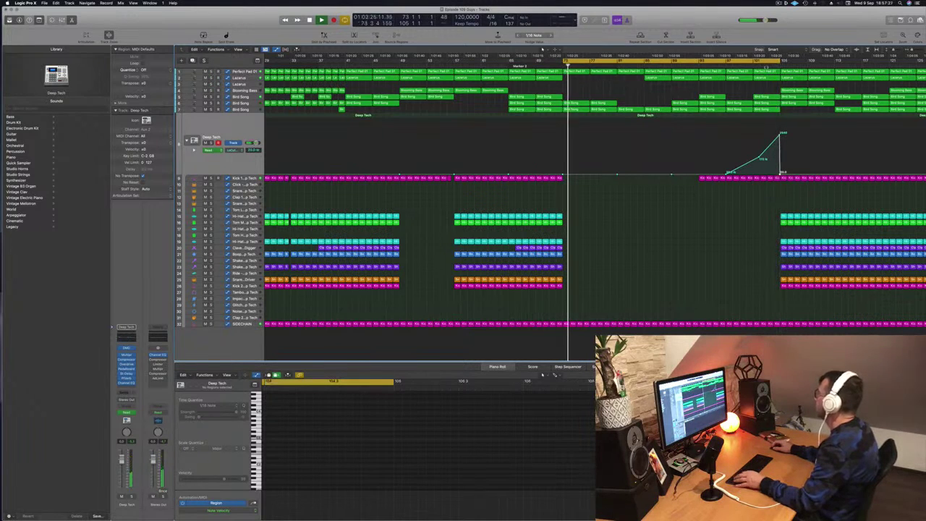
Listen to the Blooming Bass track in solo from bar 105 and return to the full mix.
{"action": "key", "text": "super+Left"}
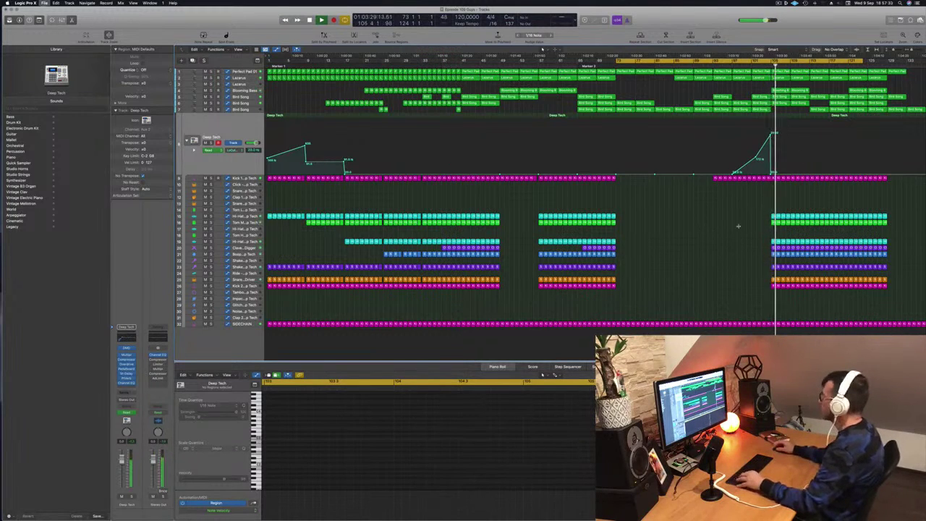
{"action": "key", "text": "super+Down"}
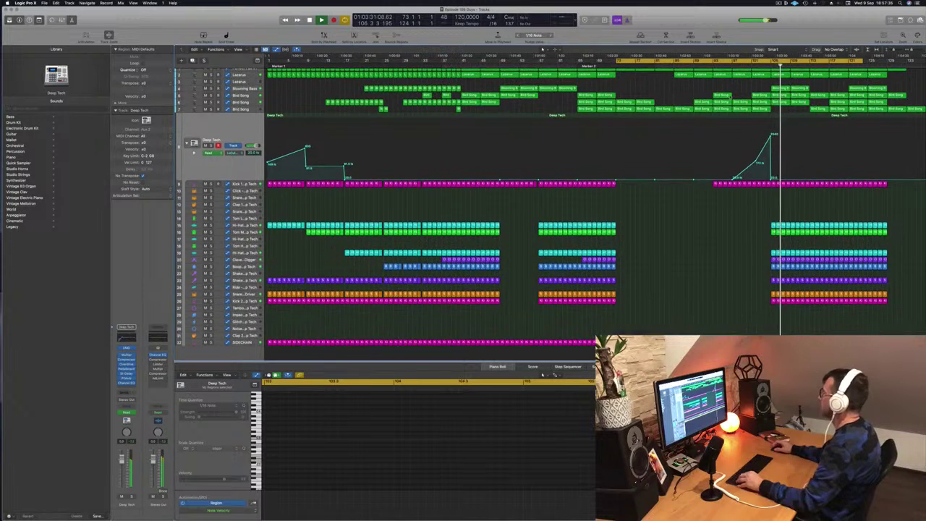
{"action": "left_click", "coordinate": [243, 89]}
{"action": "key", "text": "s"}
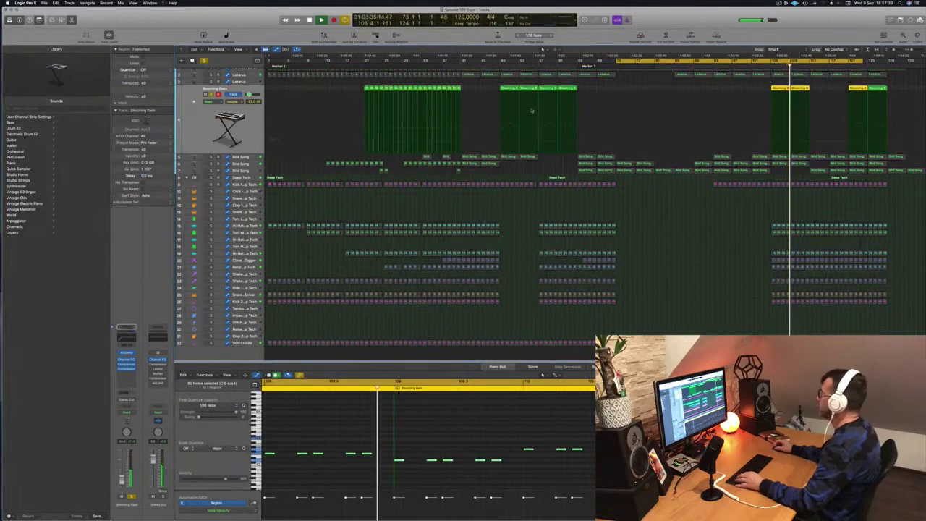
{"action": "key", "text": "s"}
Remove the spike at bar 105 from the track 2 Lazarus cutoff automation.
{"action": "left_click", "coordinate": [765, 63]}
{"action": "scroll", "coordinate": [758, 79], "scroll_direction": "up", "scroll_amount": 1}
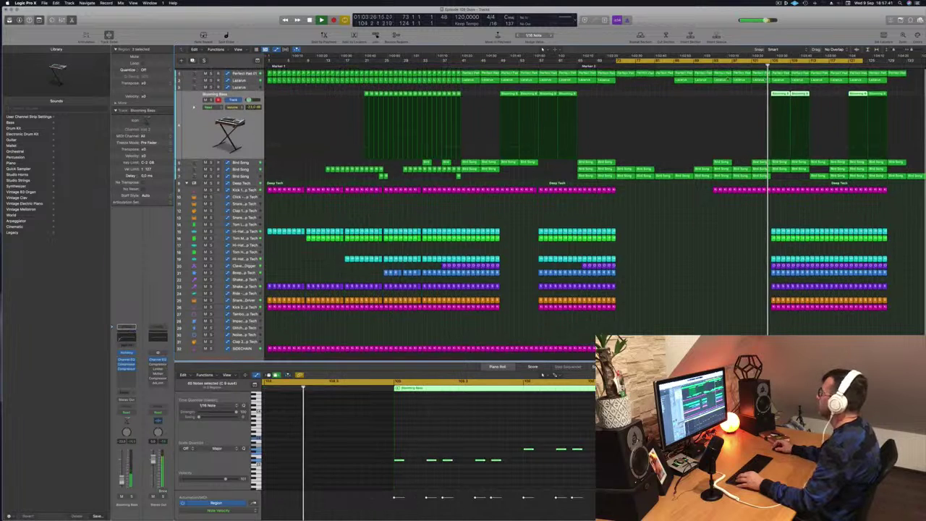
{"action": "left_click", "coordinate": [757, 79]}
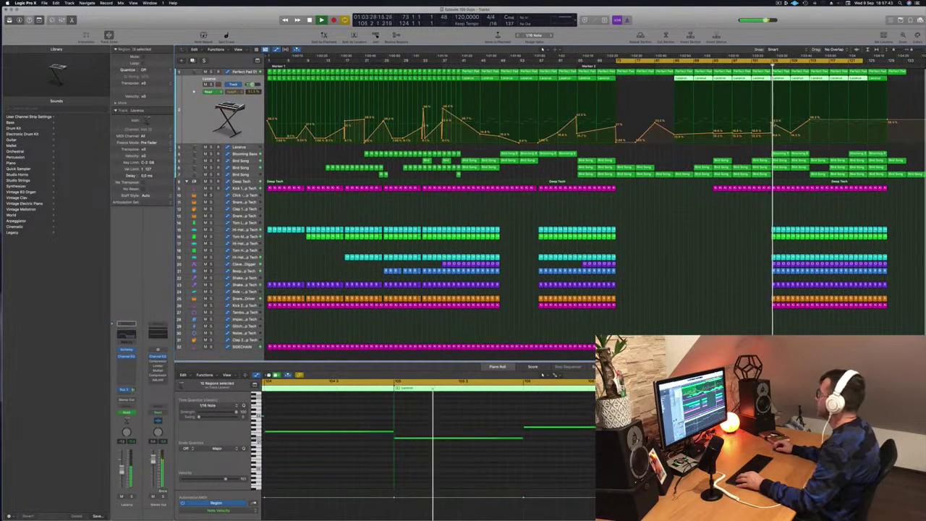
{"action": "left_click", "coordinate": [774, 126]}
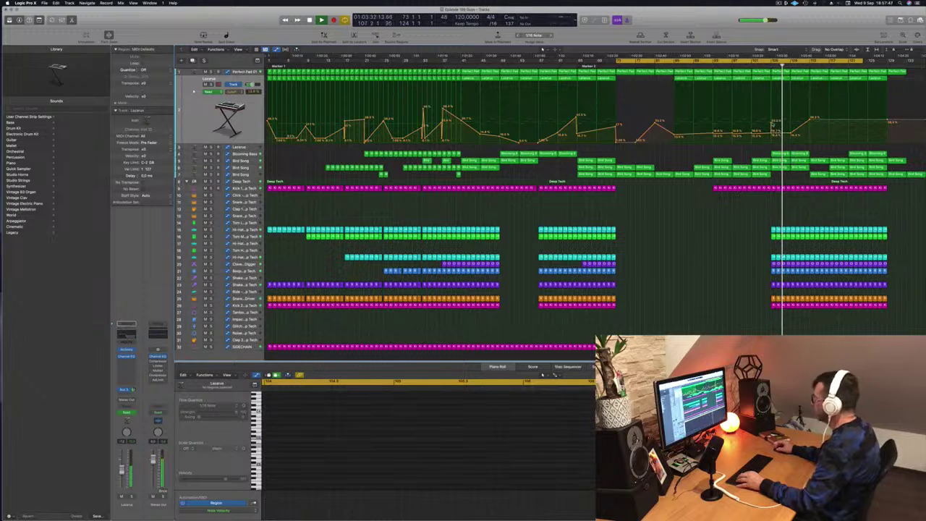
Delete the leftover Perfect Pad and Bird Song regions after bar 129.
{"action": "left_click", "coordinate": [896, 72]}
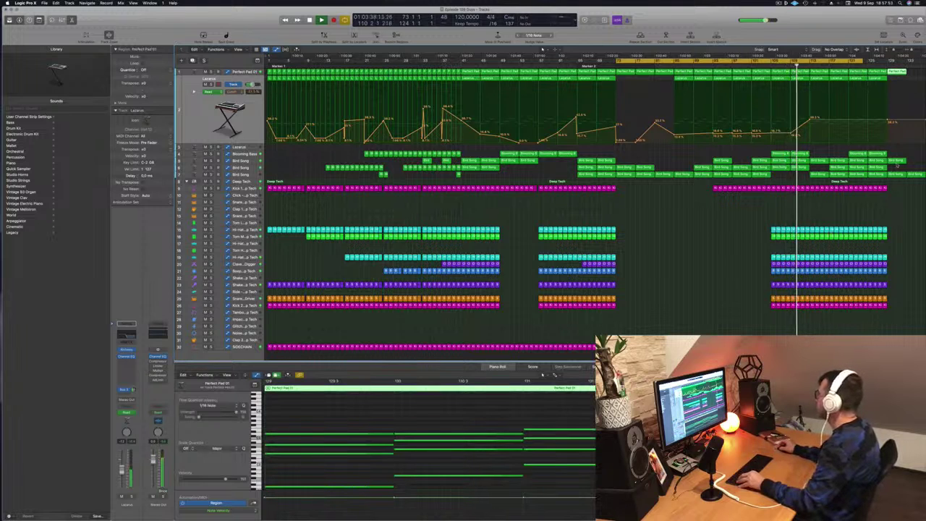
{"action": "left_click_drag", "start_coordinate": [894, 188], "coordinate": [922, 67]}
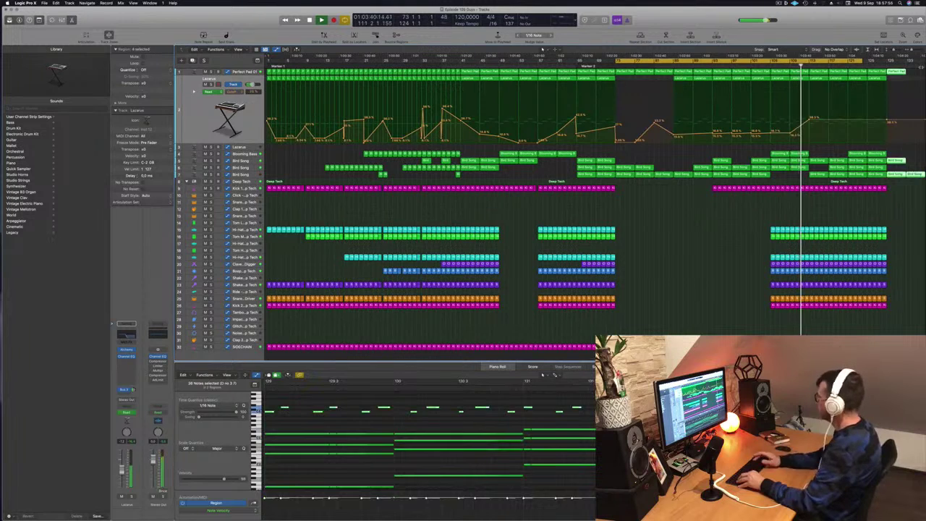
{"action": "key", "text": "Delete"}
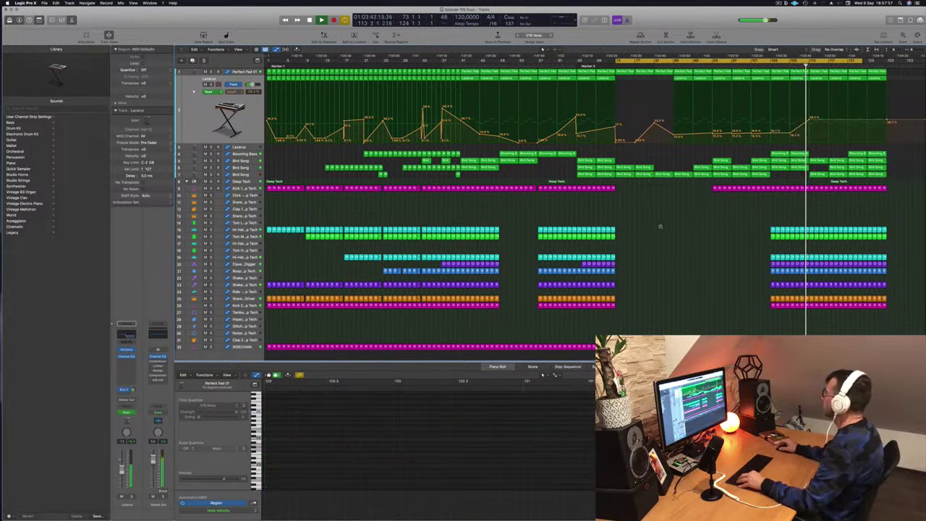
Copy all synth and drum regions from bars 1–33, except the sidechain, to bar 129 as the closing section.
{"action": "left_click", "coordinate": [922, 57]}
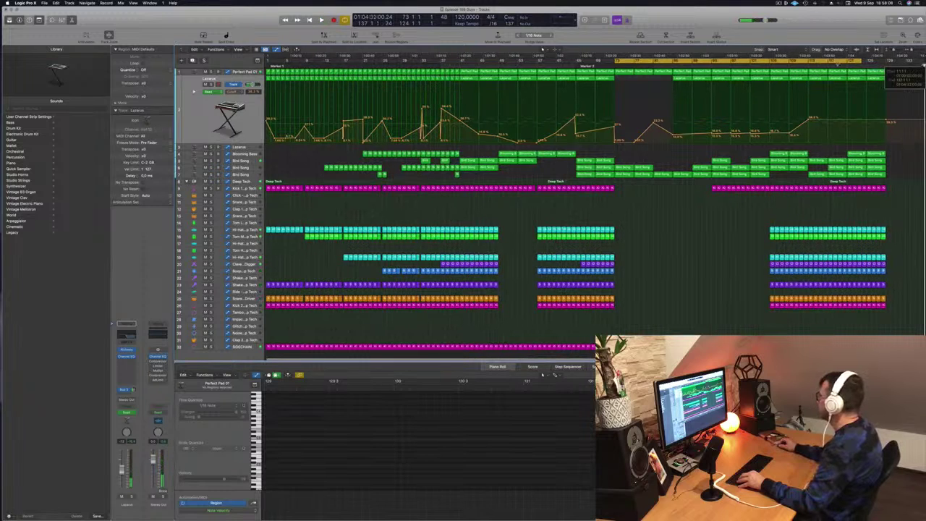
{"action": "scroll", "coordinate": [918, 65], "scroll_direction": "right", "scroll_amount": 1}
{"action": "scroll", "coordinate": [899, 105], "scroll_direction": "left", "scroll_amount": 1}
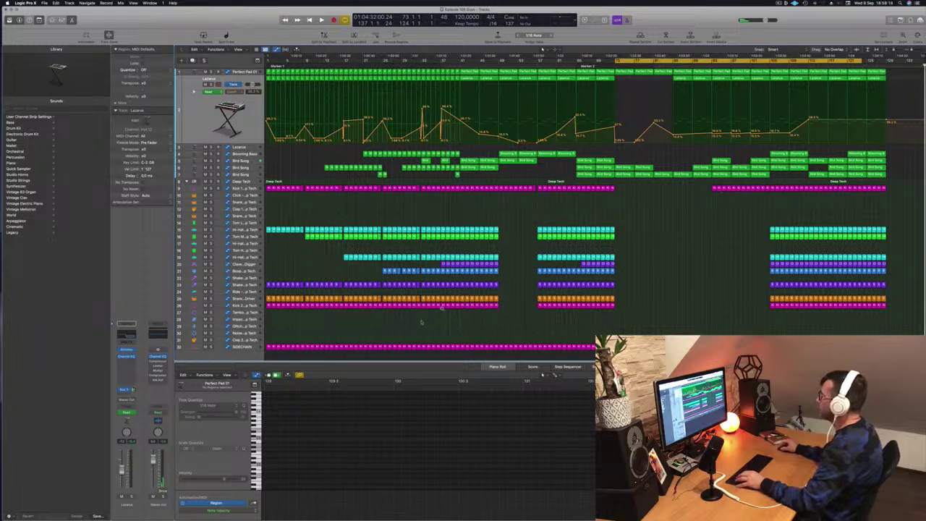
{"action": "key", "text": "space"}
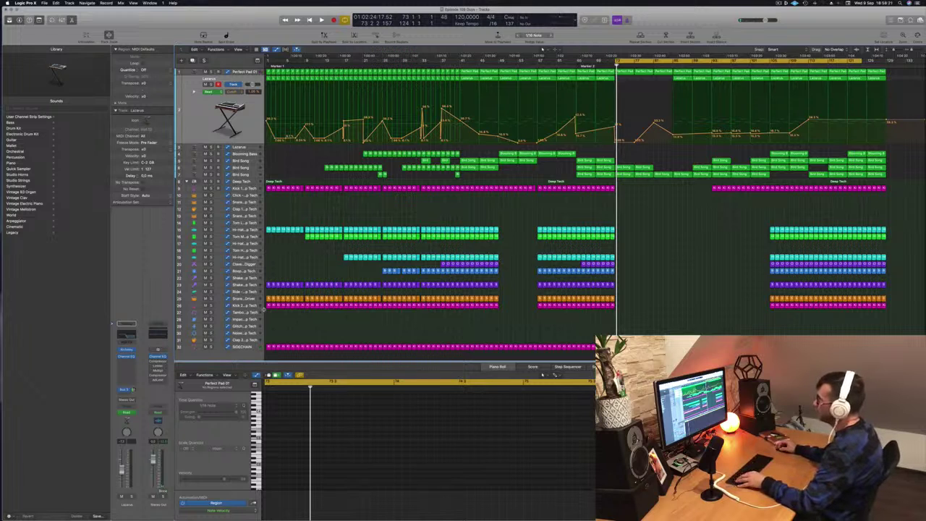
{"action": "left_click_drag", "start_coordinate": [266, 312], "coordinate": [422, 65]}
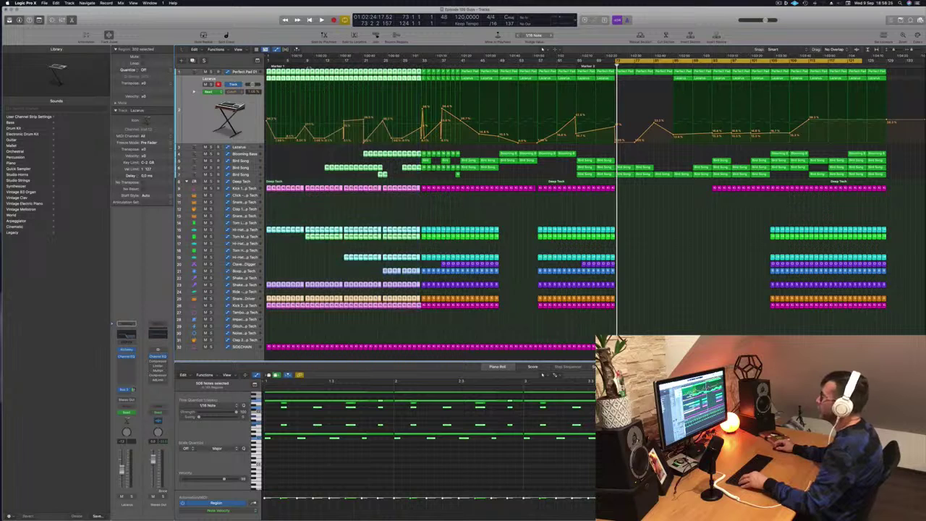
{"action": "left_click_drag", "start_coordinate": [514, 90], "coordinate": [895, 75]}
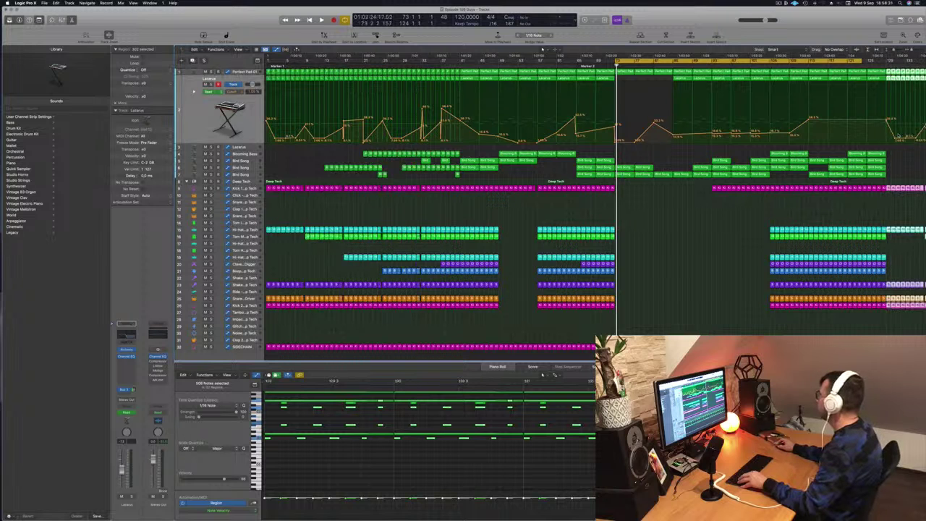
{"action": "scroll", "coordinate": [901, 147], "scroll_direction": "right", "scroll_amount": 2}
{"action": "scroll", "coordinate": [901, 147], "scroll_direction": "down", "scroll_amount": 2}
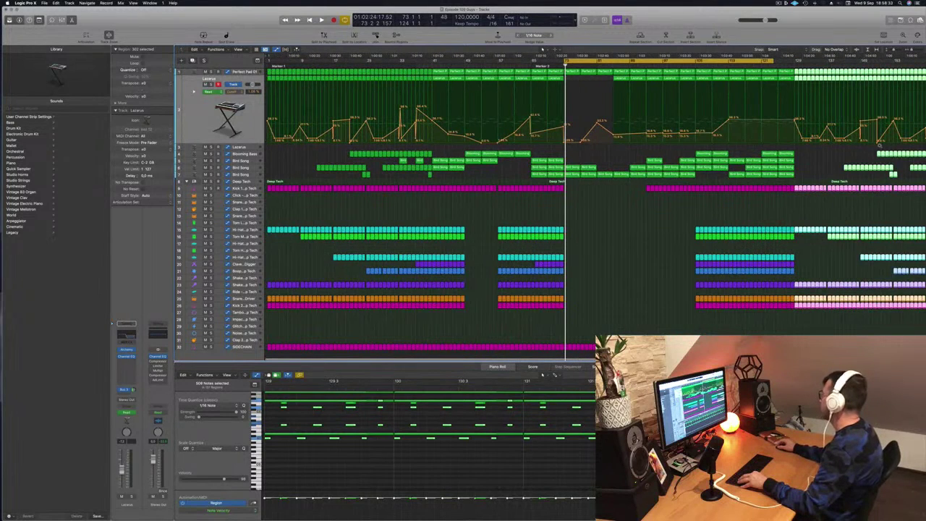
Extend the cycle range from bar 73 to the end of the copied section and play the transition into bar 129.
{"action": "scroll", "coordinate": [840, 147], "scroll_direction": "right", "scroll_amount": 1}
{"action": "scroll", "coordinate": [840, 147], "scroll_direction": "left", "scroll_amount": 1}
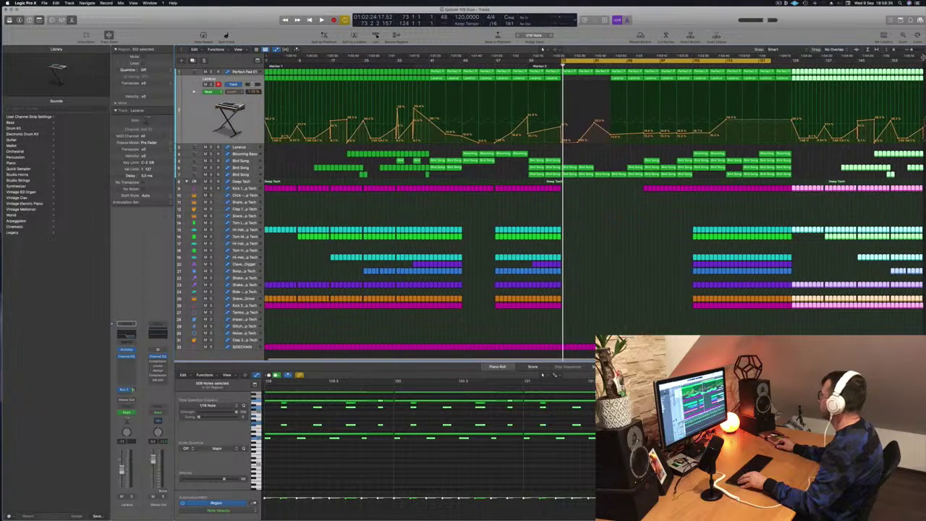
{"action": "left_click_drag", "start_coordinate": [924, 61], "coordinate": [923, 61]}
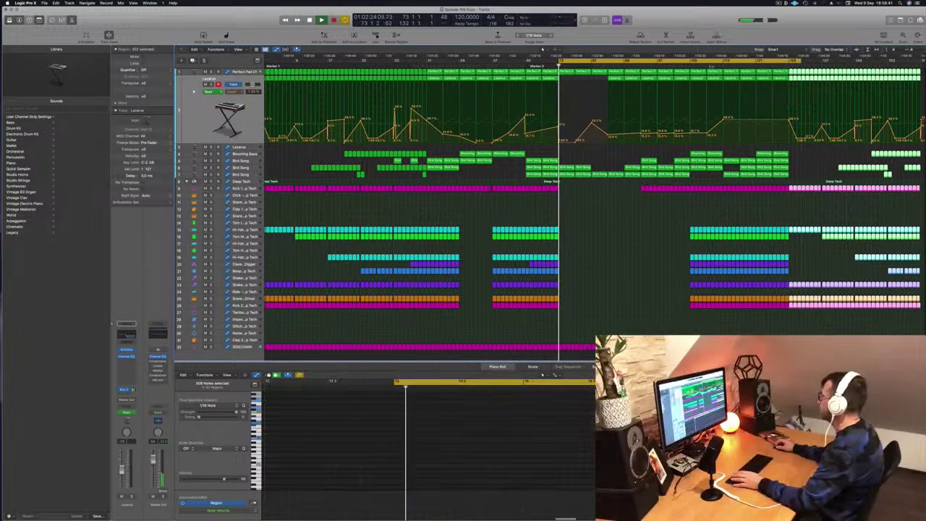
{"action": "key", "text": "space"}
{"action": "left_click", "coordinate": [785, 65]}
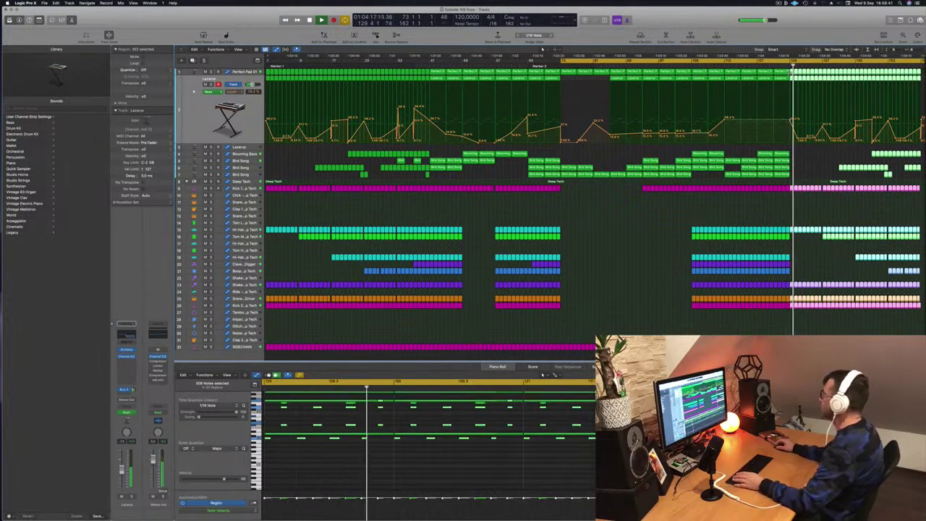
{"action": "left_click", "coordinate": [786, 65]}
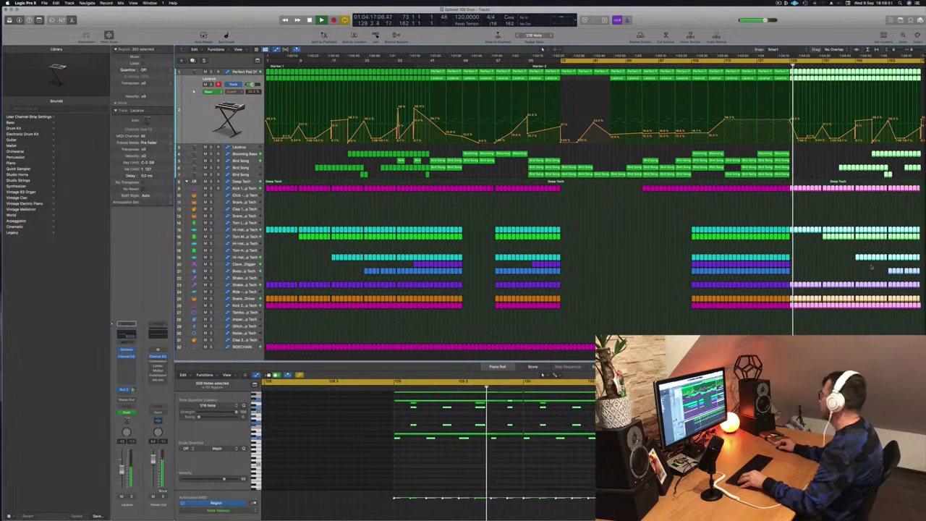
Copy the Blooming Bass regions from bar 149 to bars 129 and 141 to fill the start of the closing section.
{"action": "left_click", "coordinate": [861, 154]}
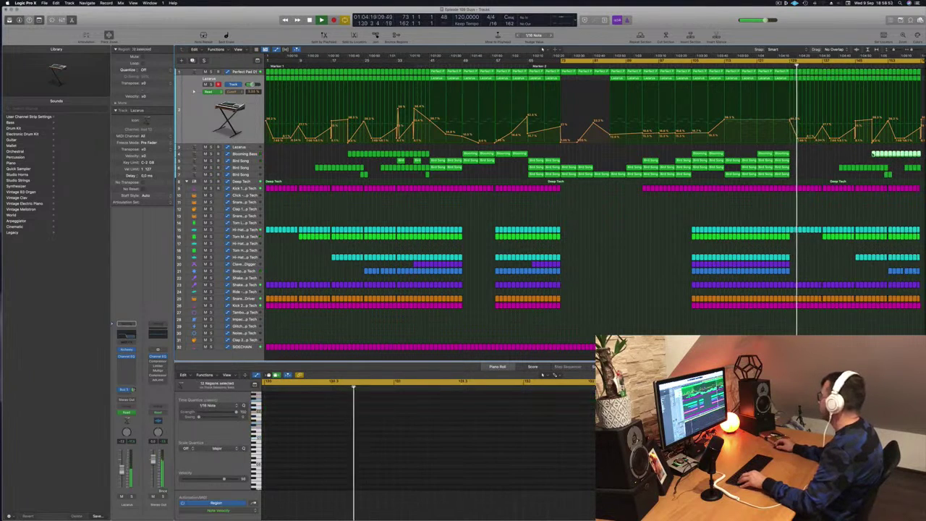
{"action": "left_click_drag", "start_coordinate": [868, 155], "coordinate": [796, 158]}
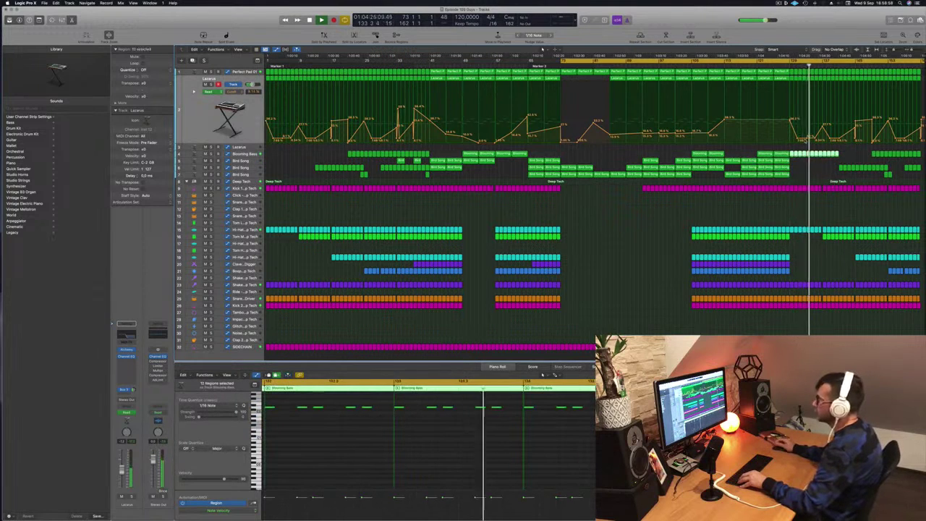
{"action": "left_click", "coordinate": [211, 154]}
{"action": "left_click", "coordinate": [211, 154]}
{"action": "mouse_move", "coordinate": [854, 155]}
{"action": "left_mouse_down"}
{"action": "mouse_move", "coordinate": [791, 155]}
{"action": "mouse_move", "coordinate": [841, 157]}
{"action": "left_mouse_up"}
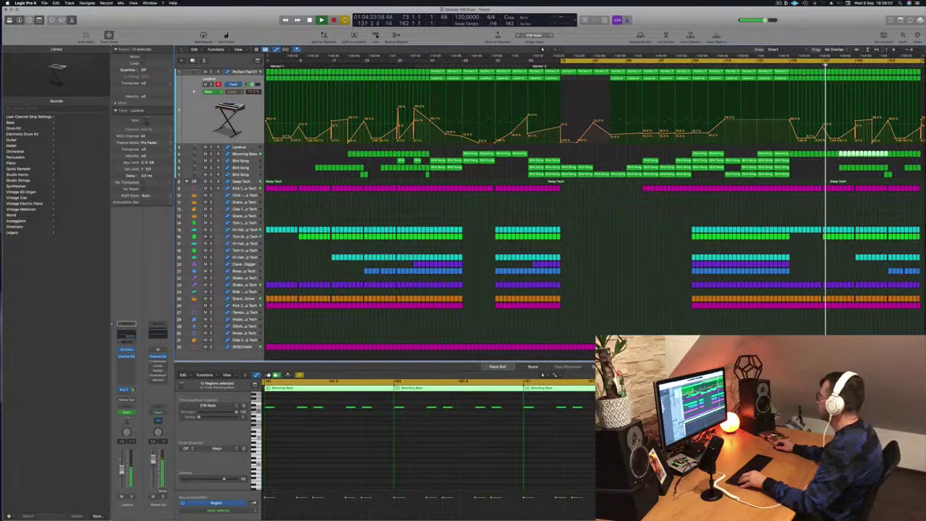
Fill the gaps after bar 129 on drum tracks 16, 19, 20 and 21 with copies of their regions.
{"action": "left_click", "coordinate": [852, 236]}
{"action": "left_click_drag", "start_coordinate": [852, 238], "coordinate": [796, 265]}
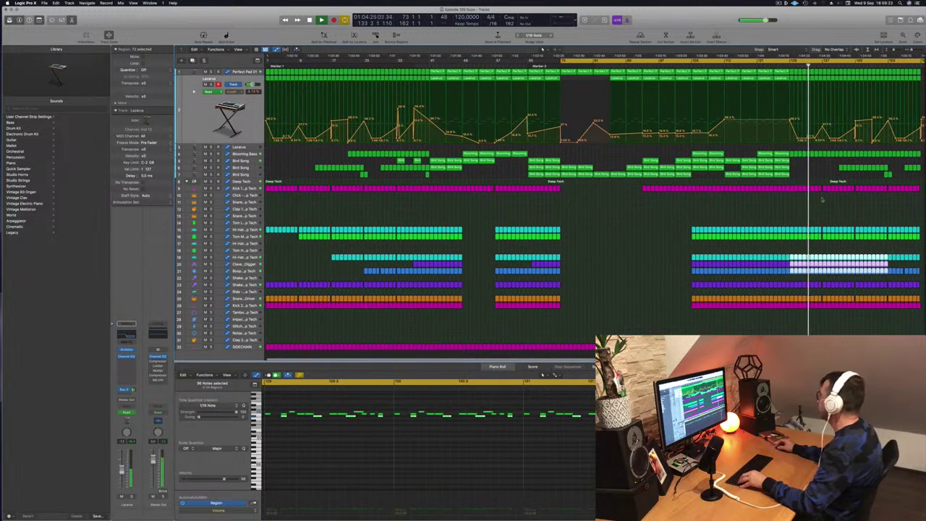
{"action": "left_click", "coordinate": [823, 203]}
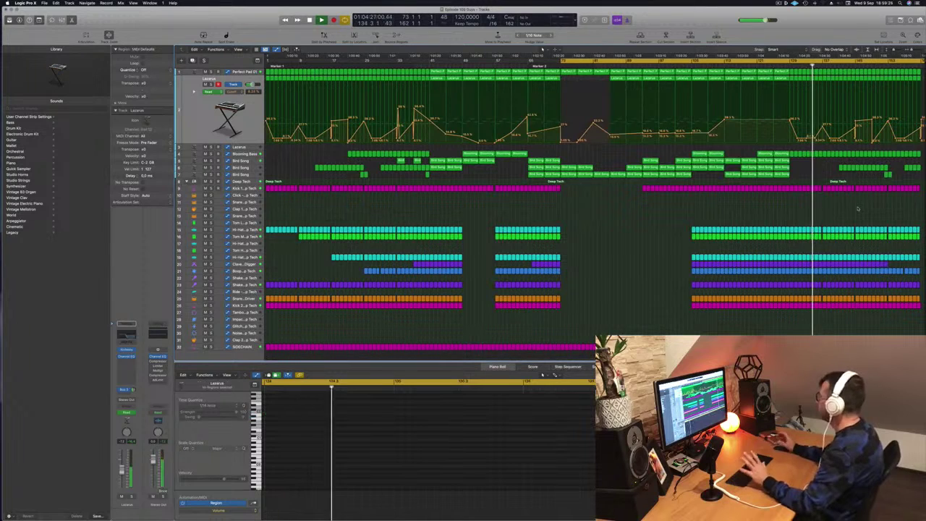